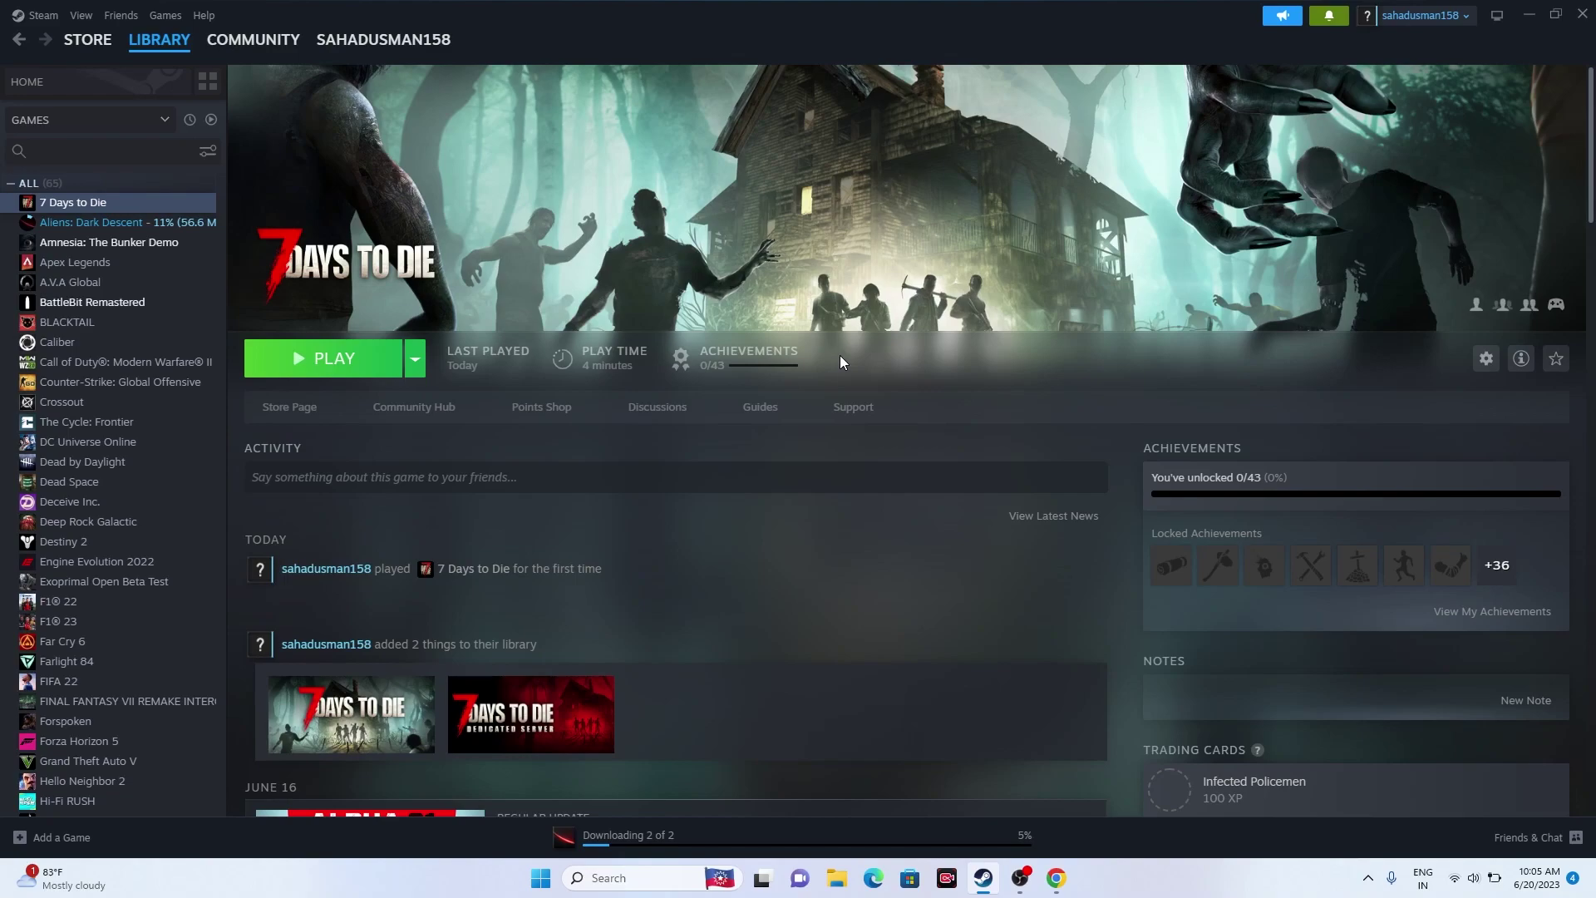
click(546, 882)
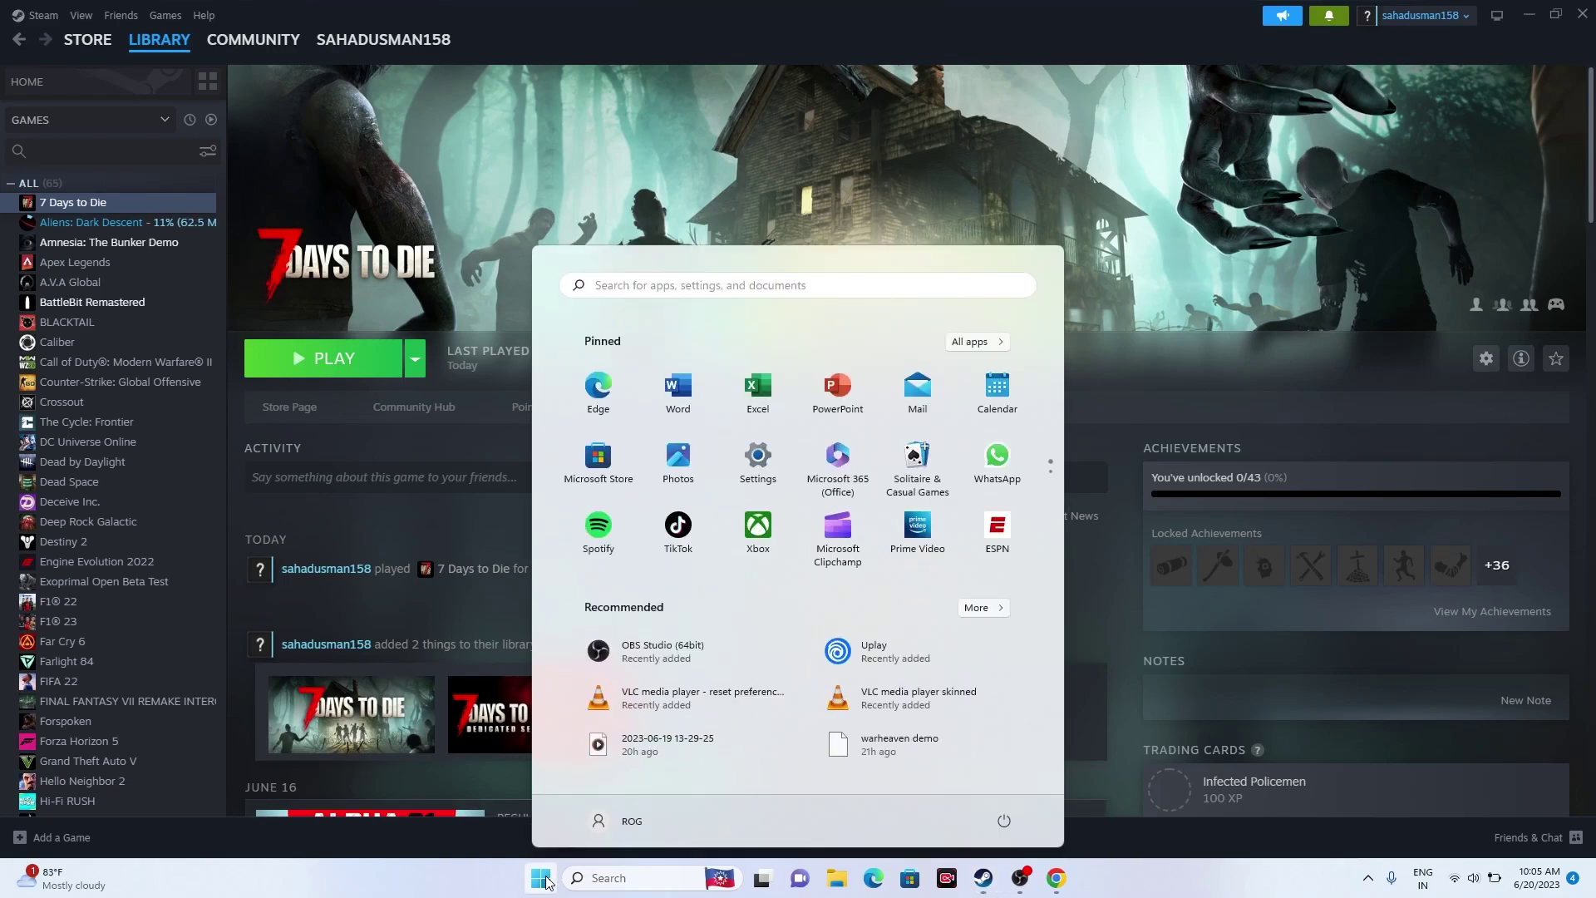
click(1005, 821)
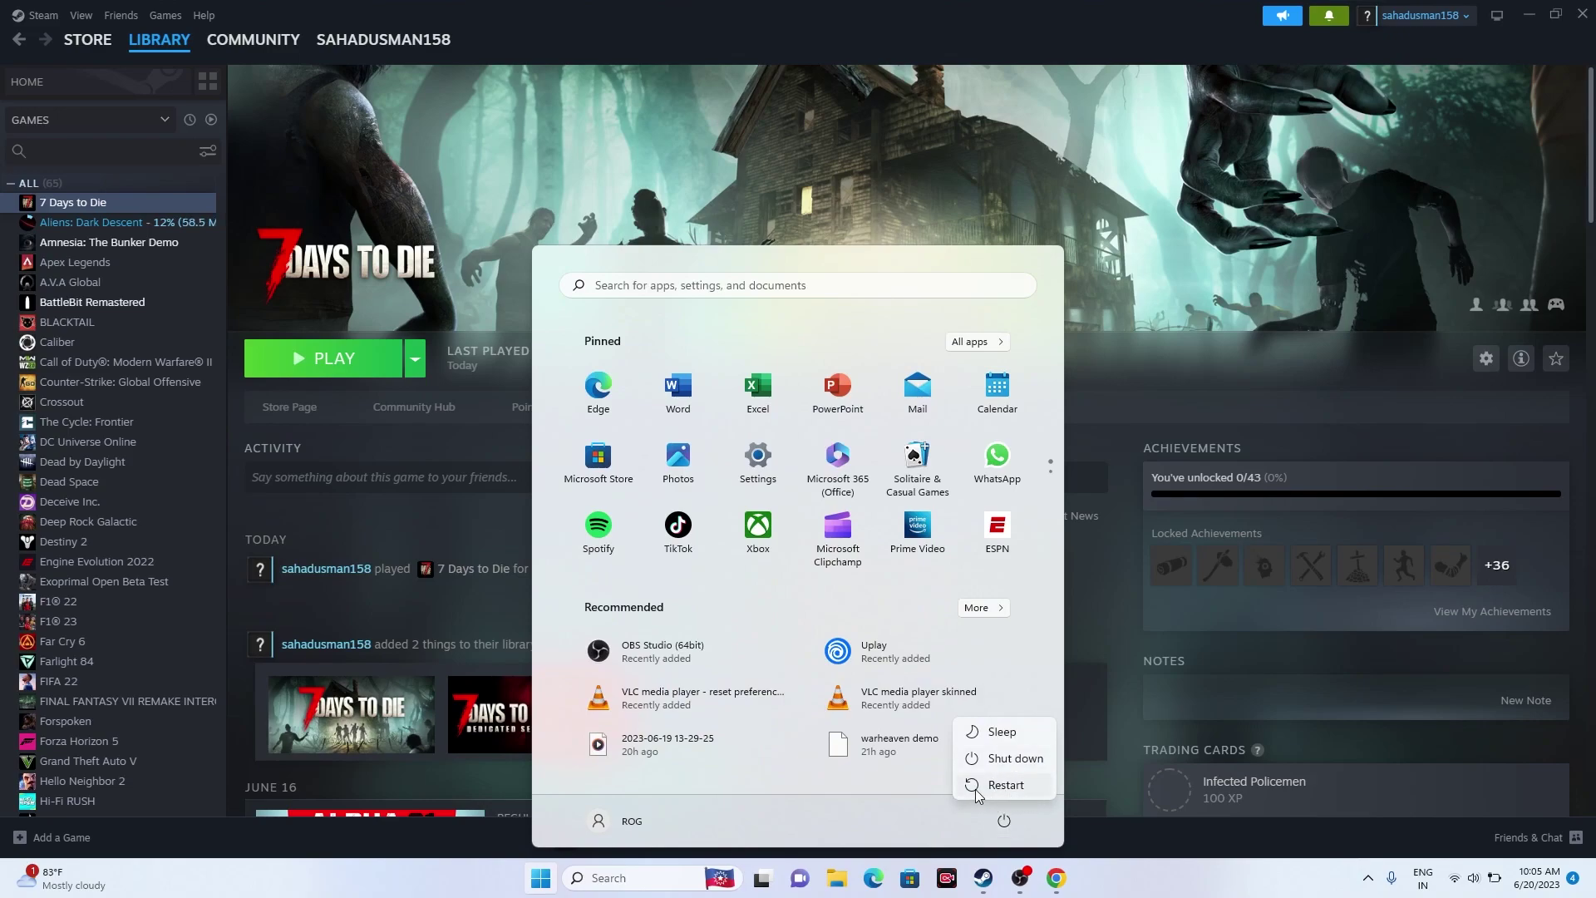
key(Escape)
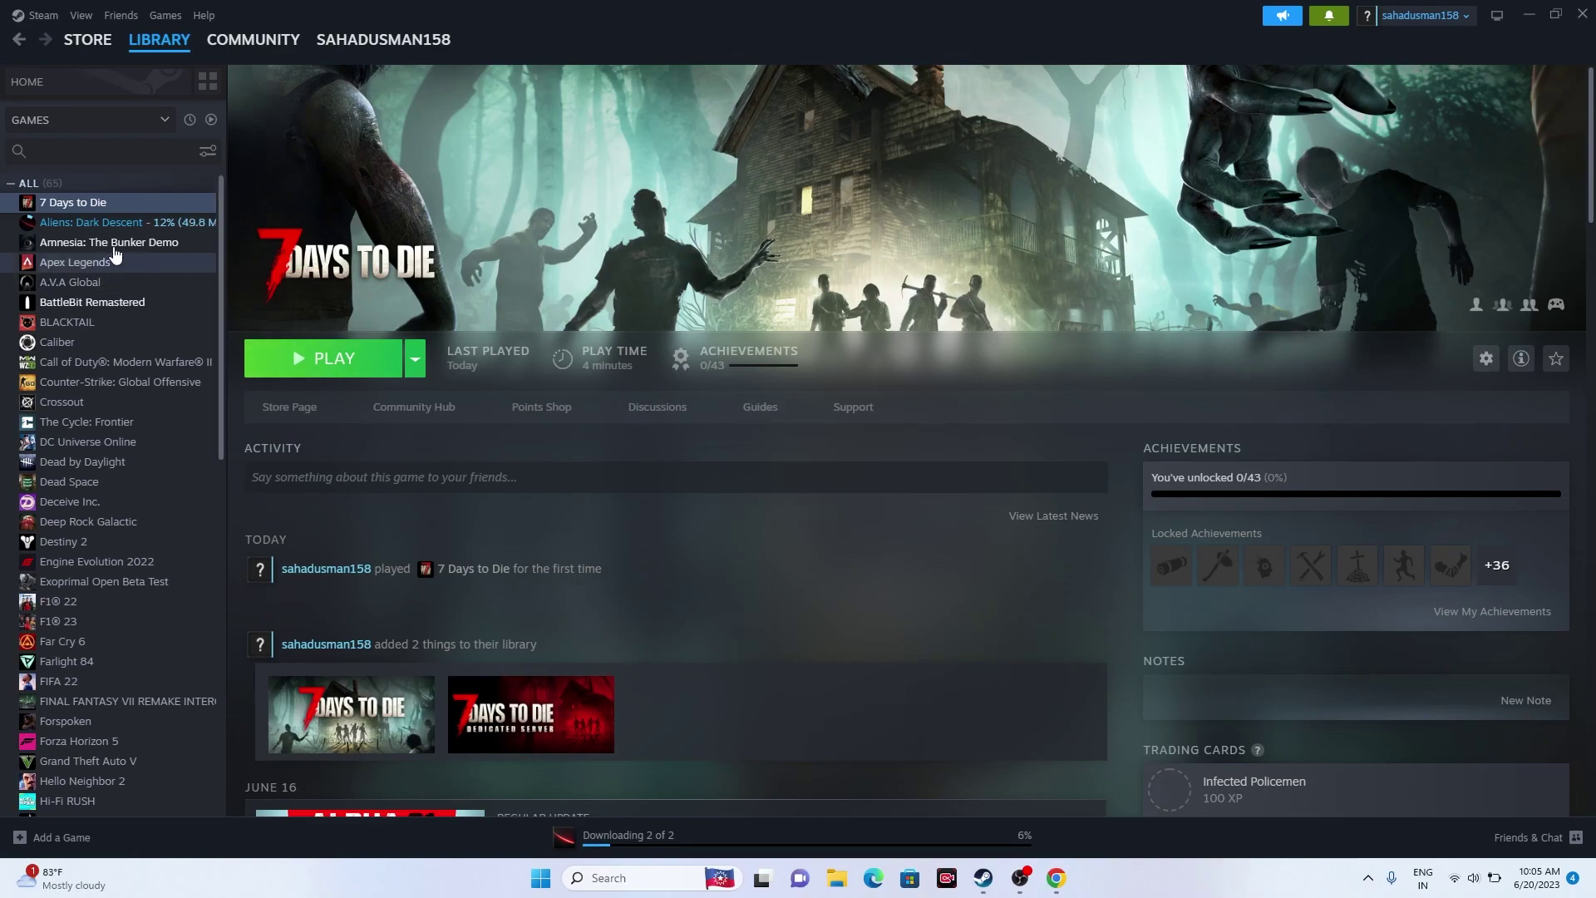
- Verify the integrity of the installed game files for 7 Days to Die and close its properties
right_click(113, 207)
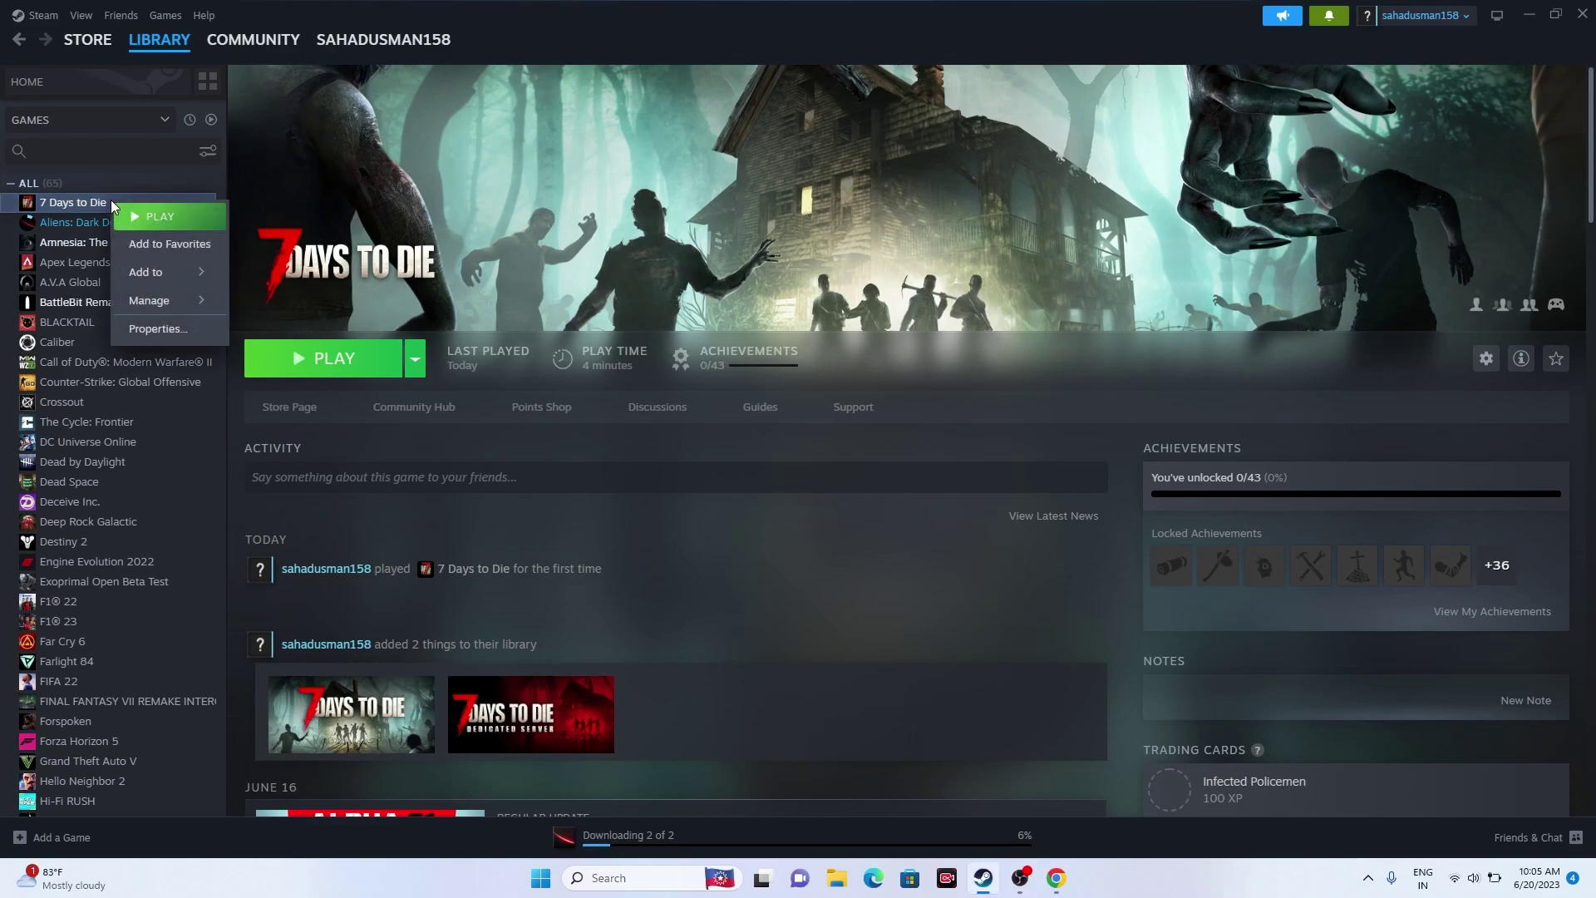
click(167, 337)
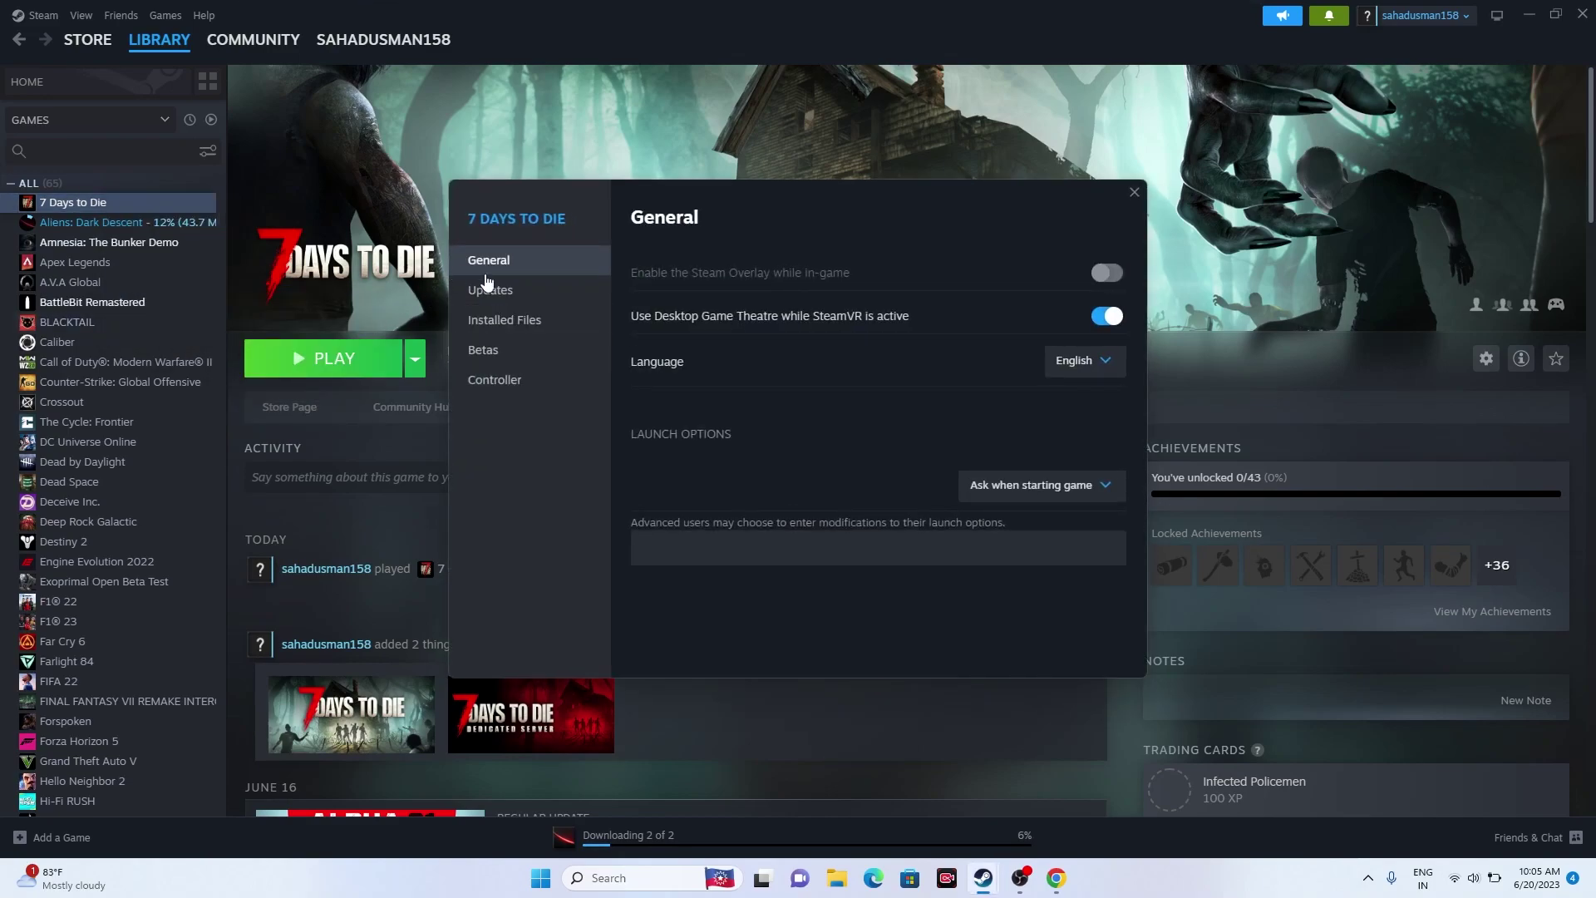
click(504, 321)
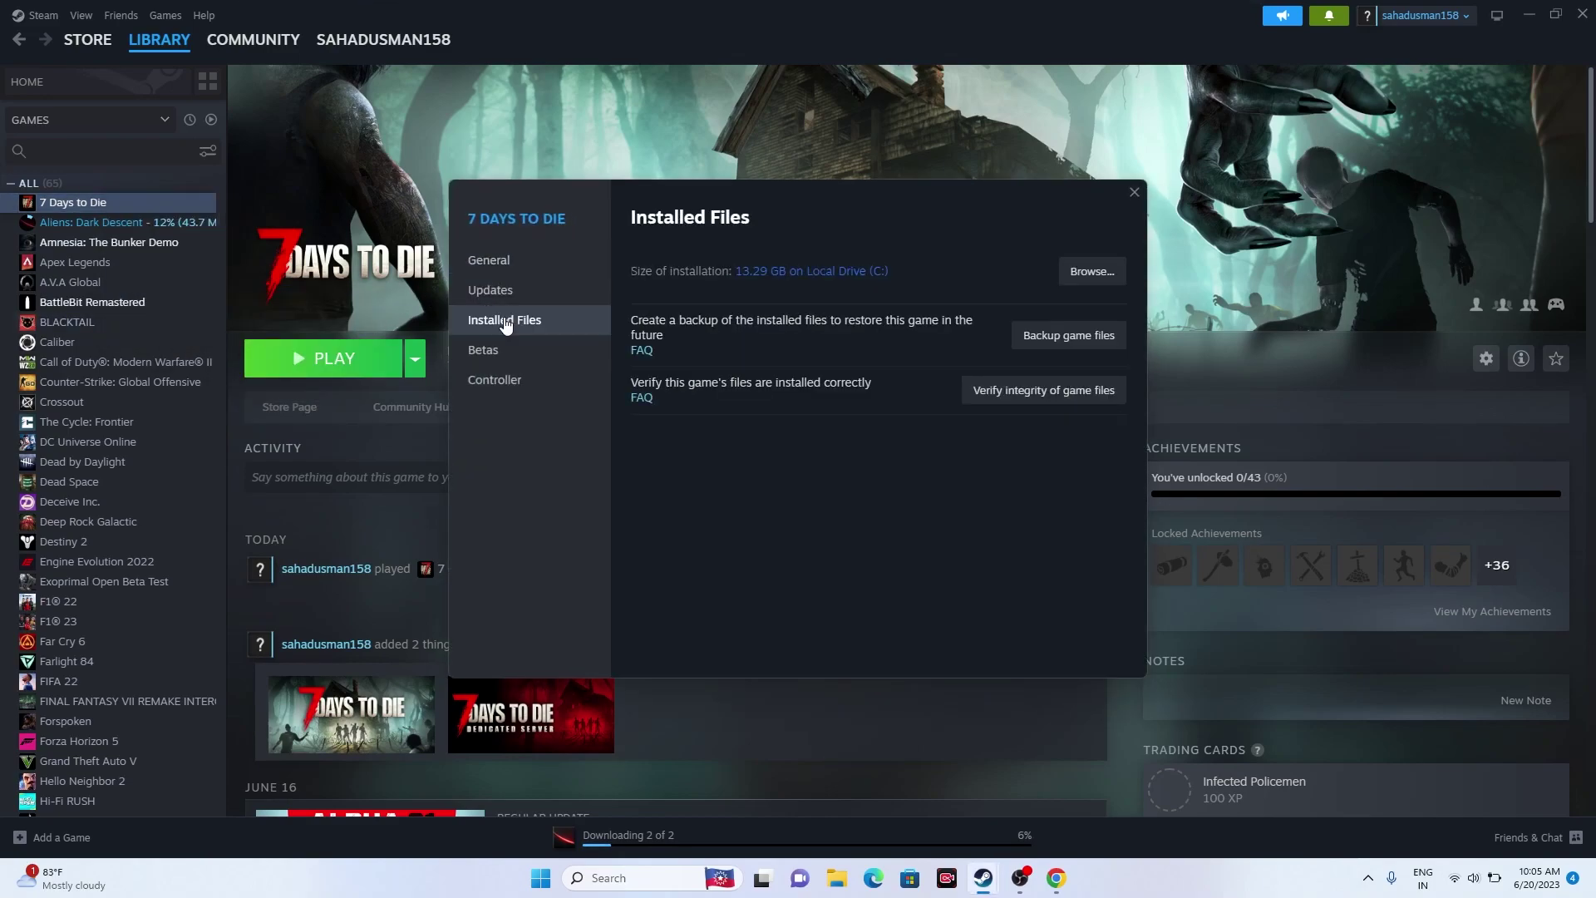
click(1067, 395)
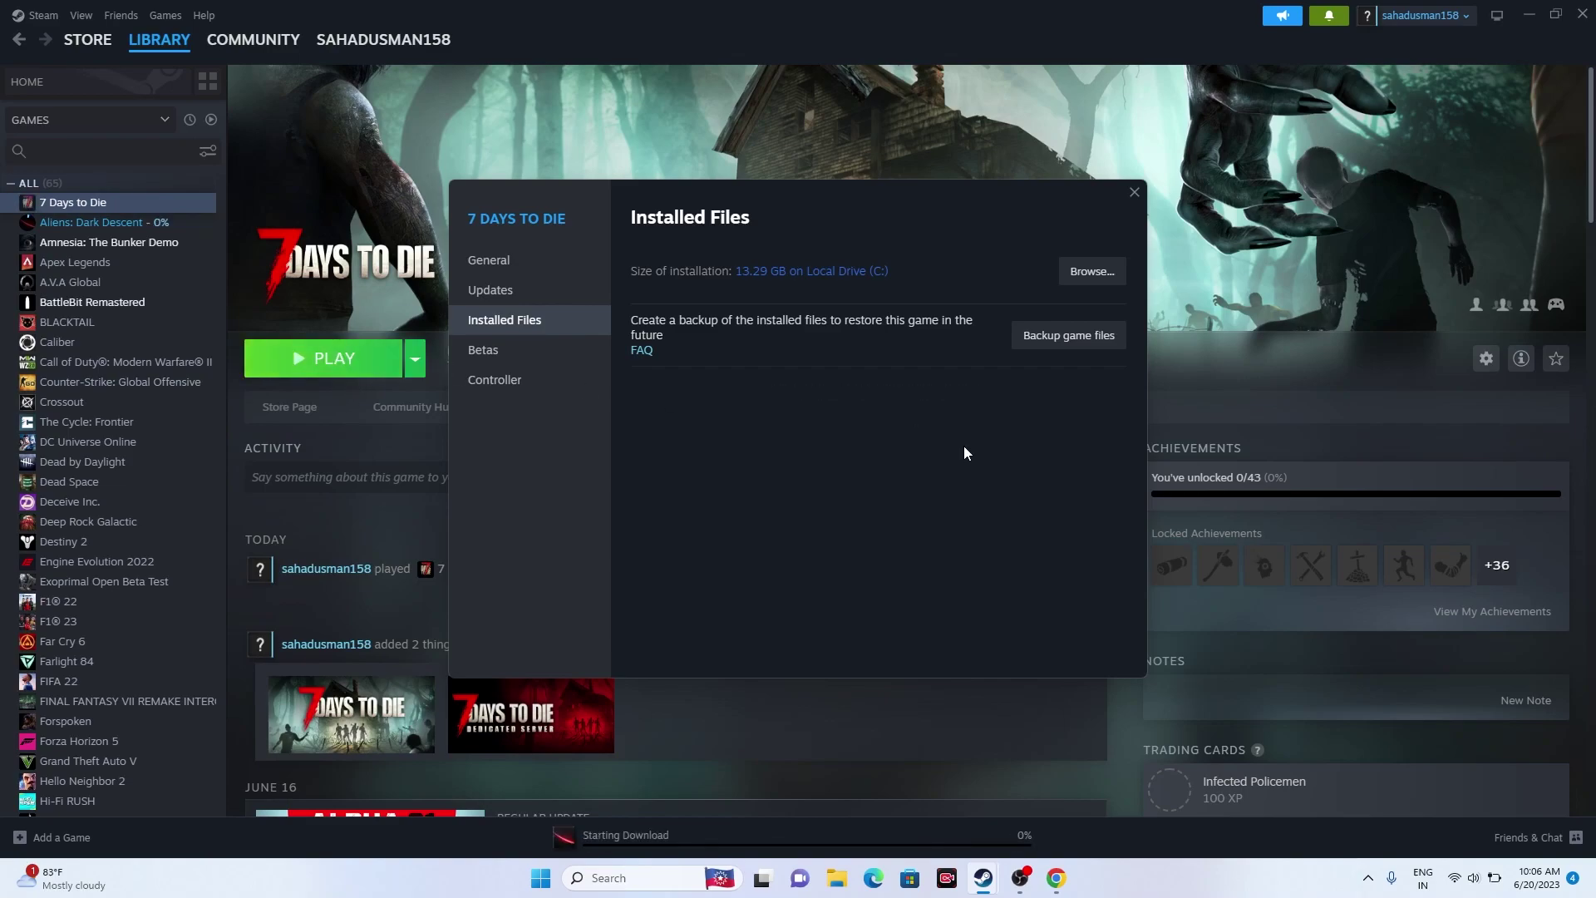
click(1134, 192)
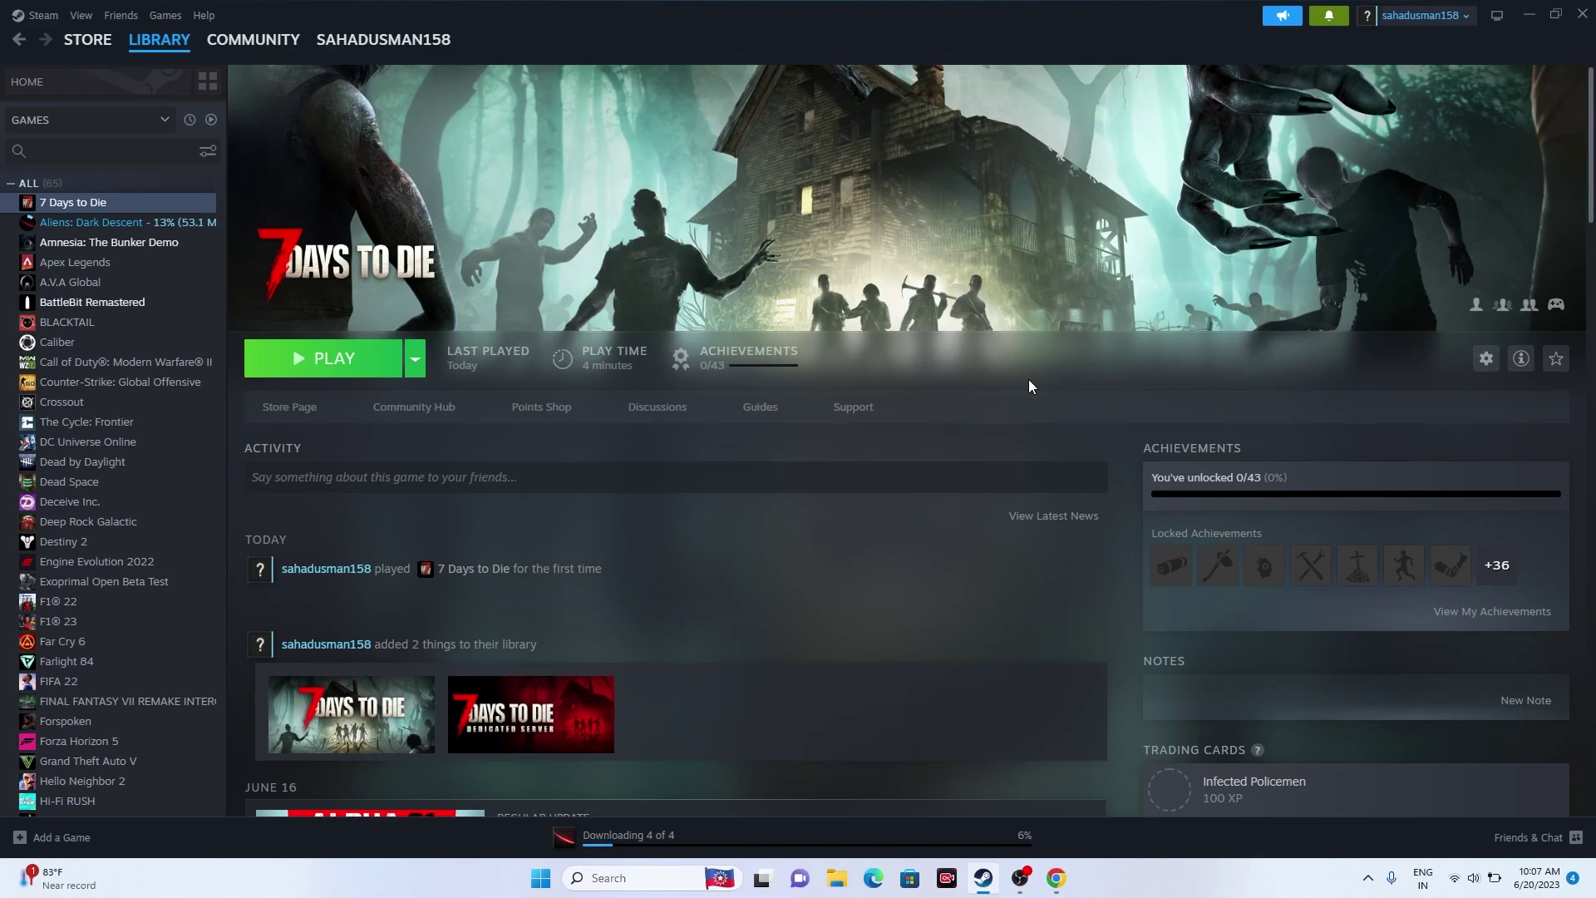
- Browse to the 7 Days to Die installation folder from the game's properties and maximize the folder window
right_click(107, 206)
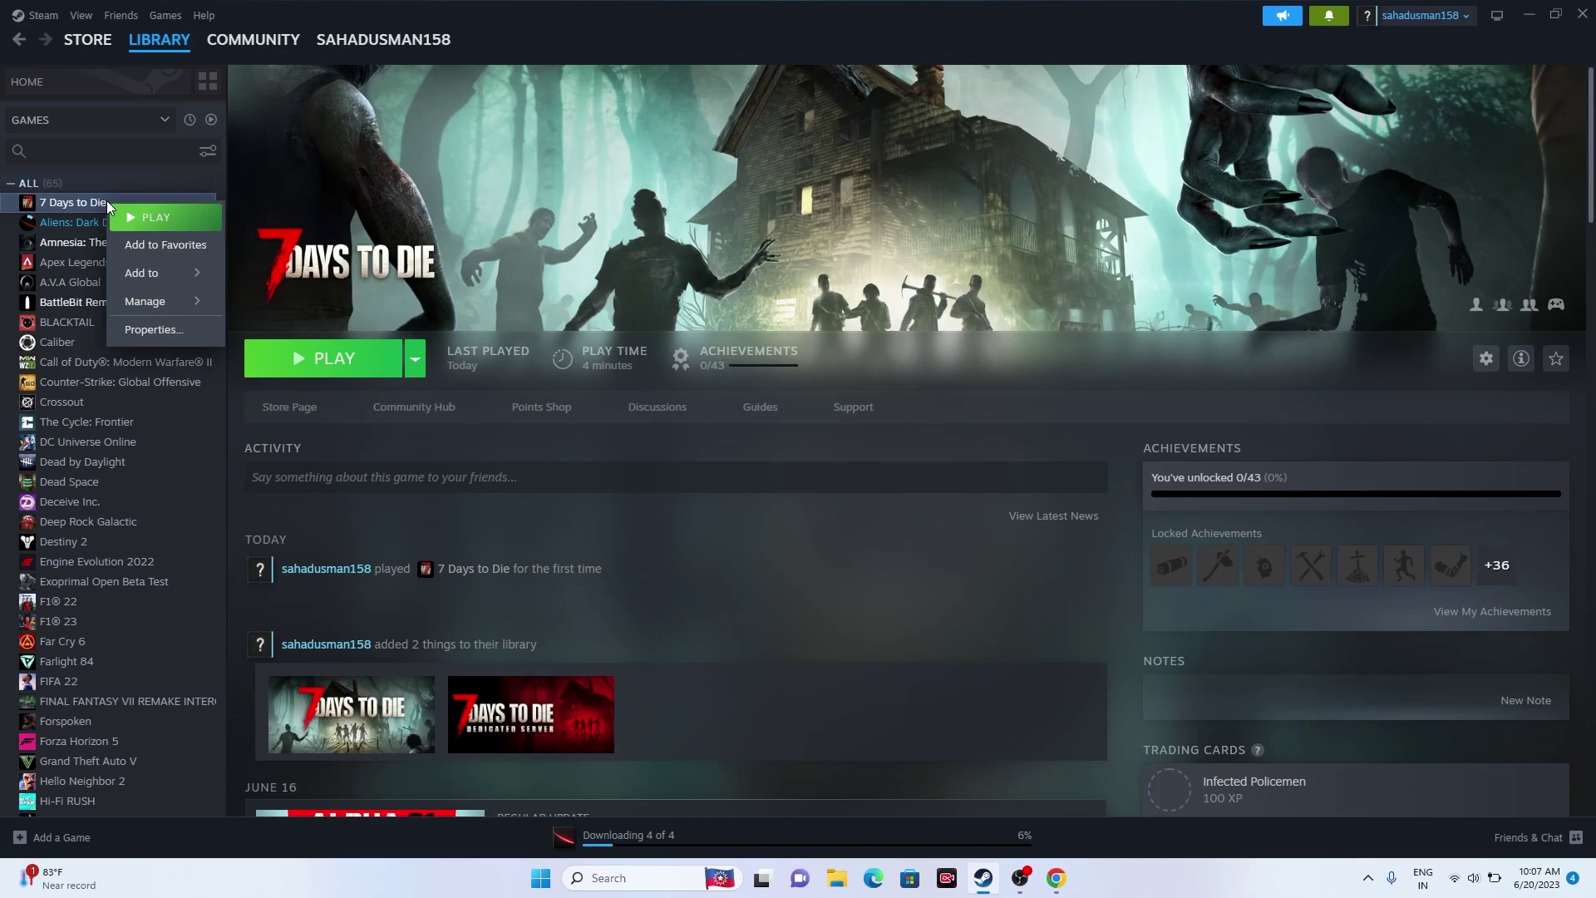
click(133, 332)
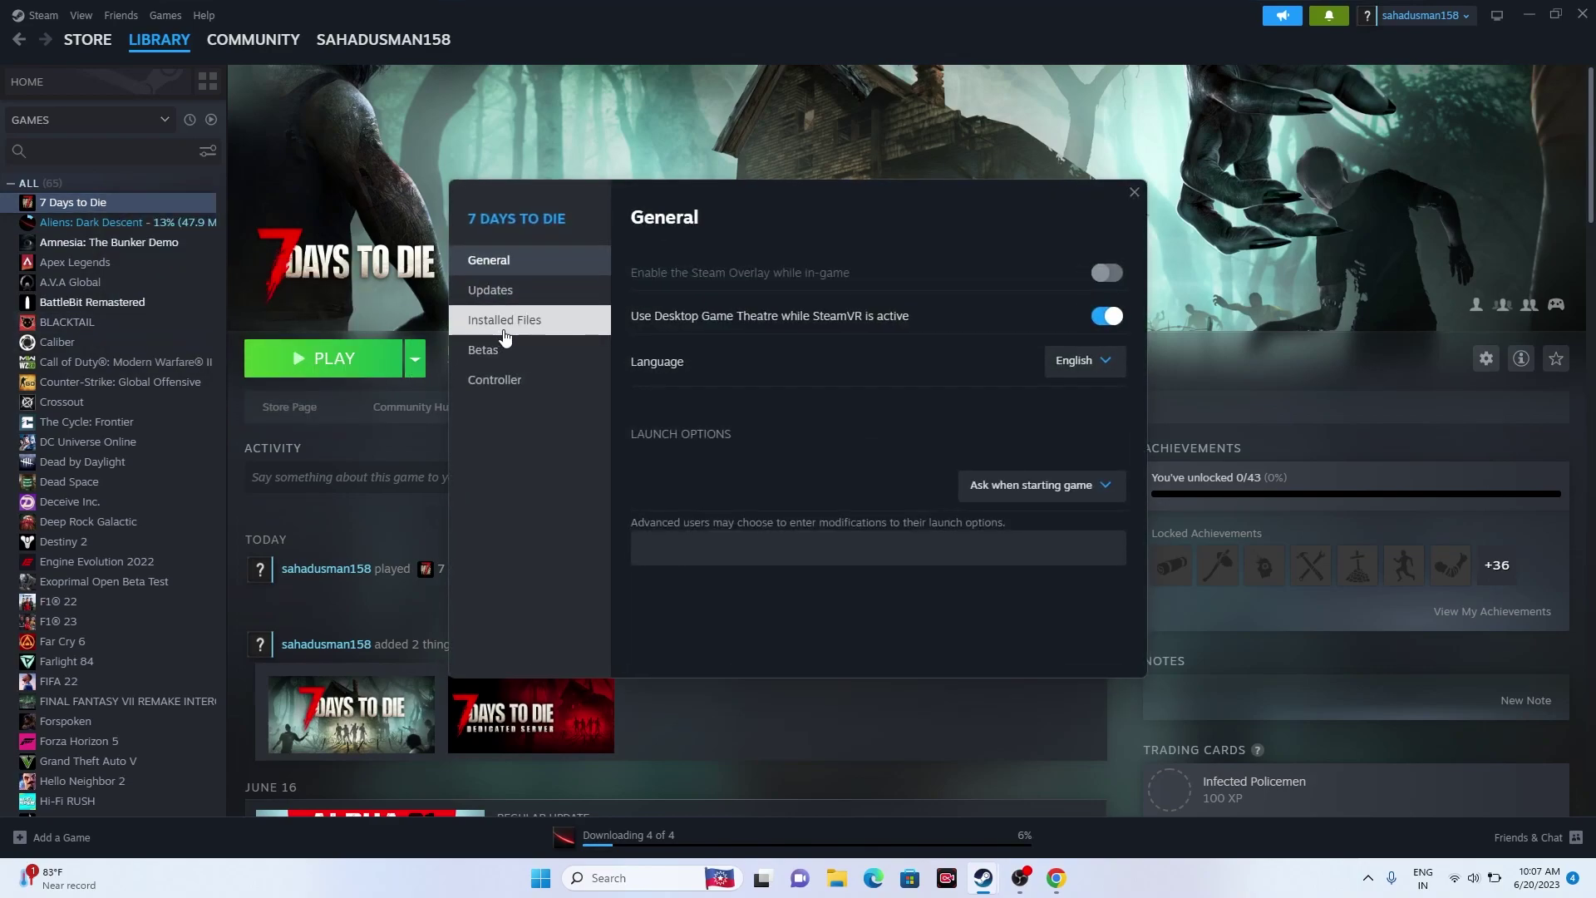
click(498, 328)
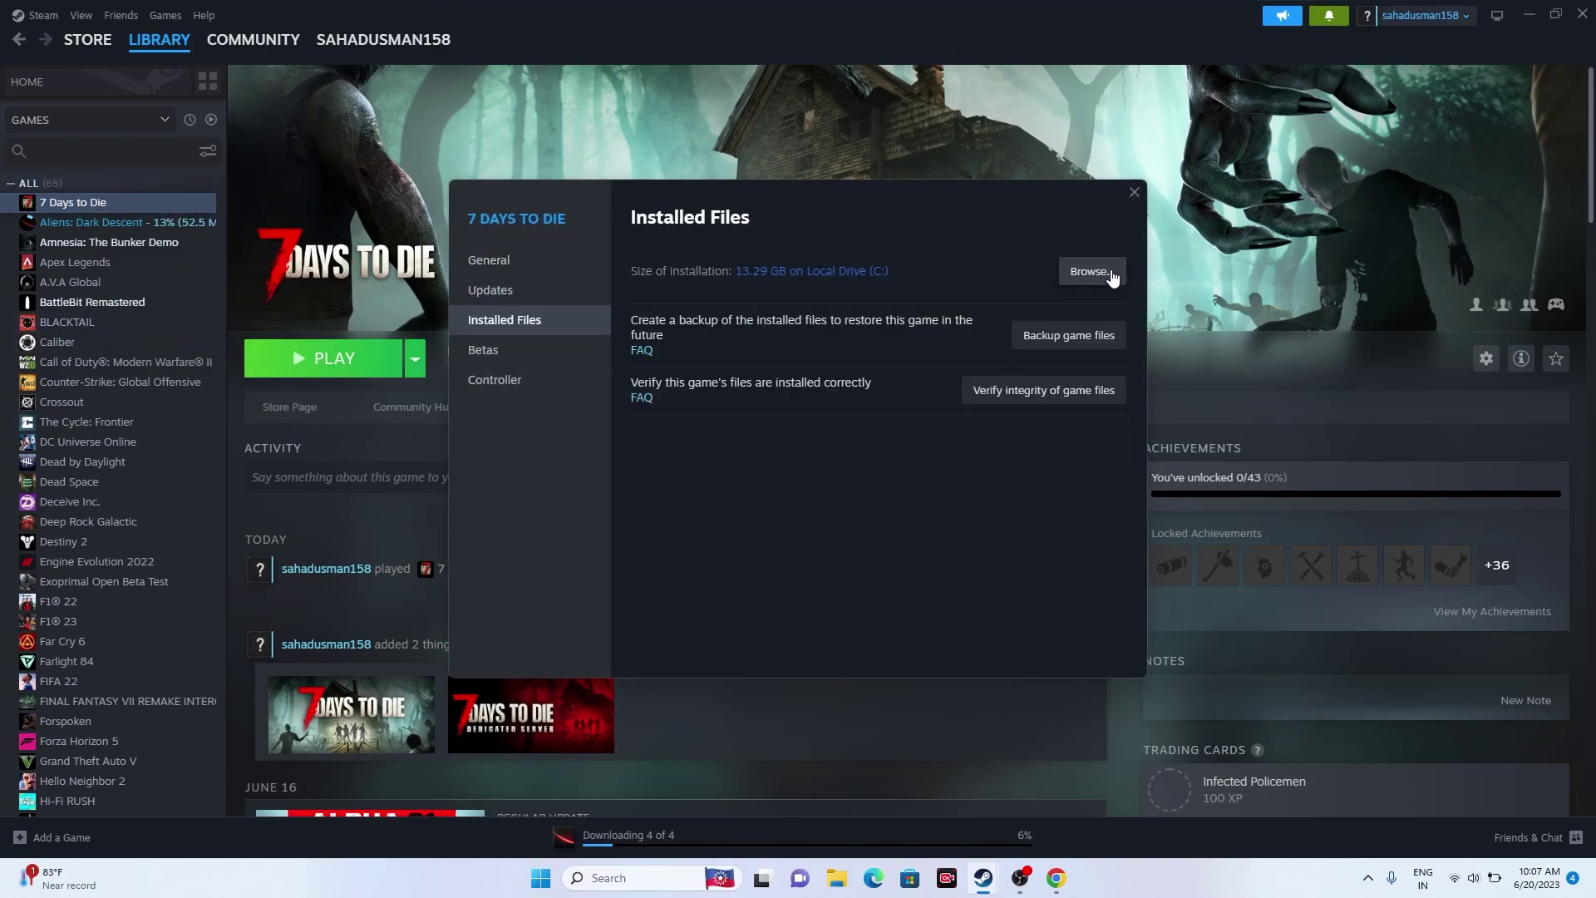
click(1534, 17)
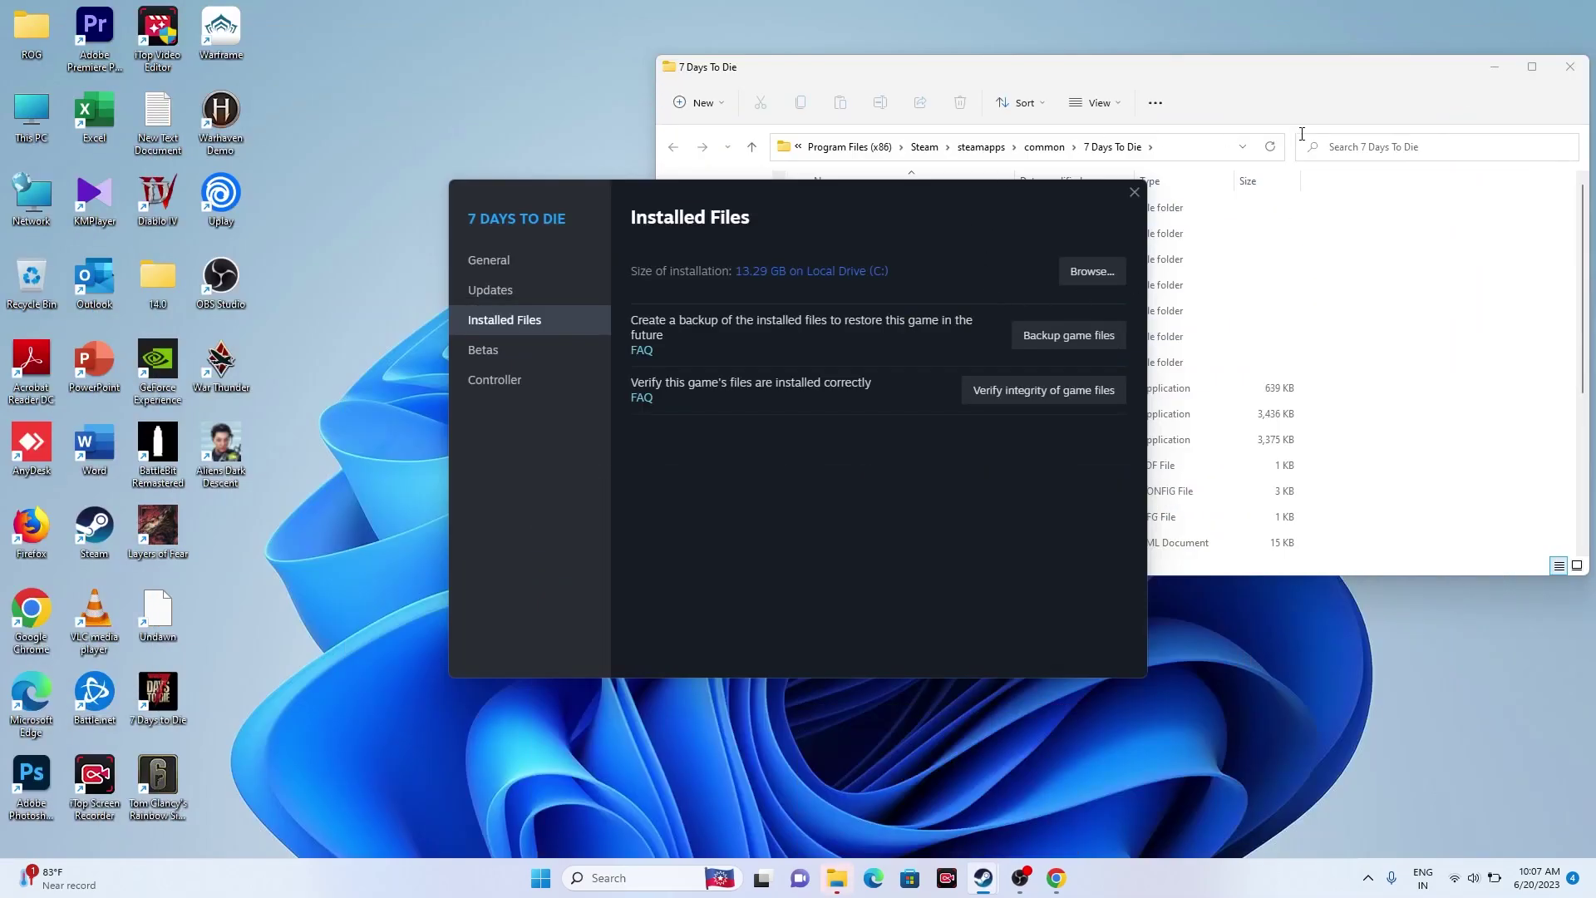
click(1532, 66)
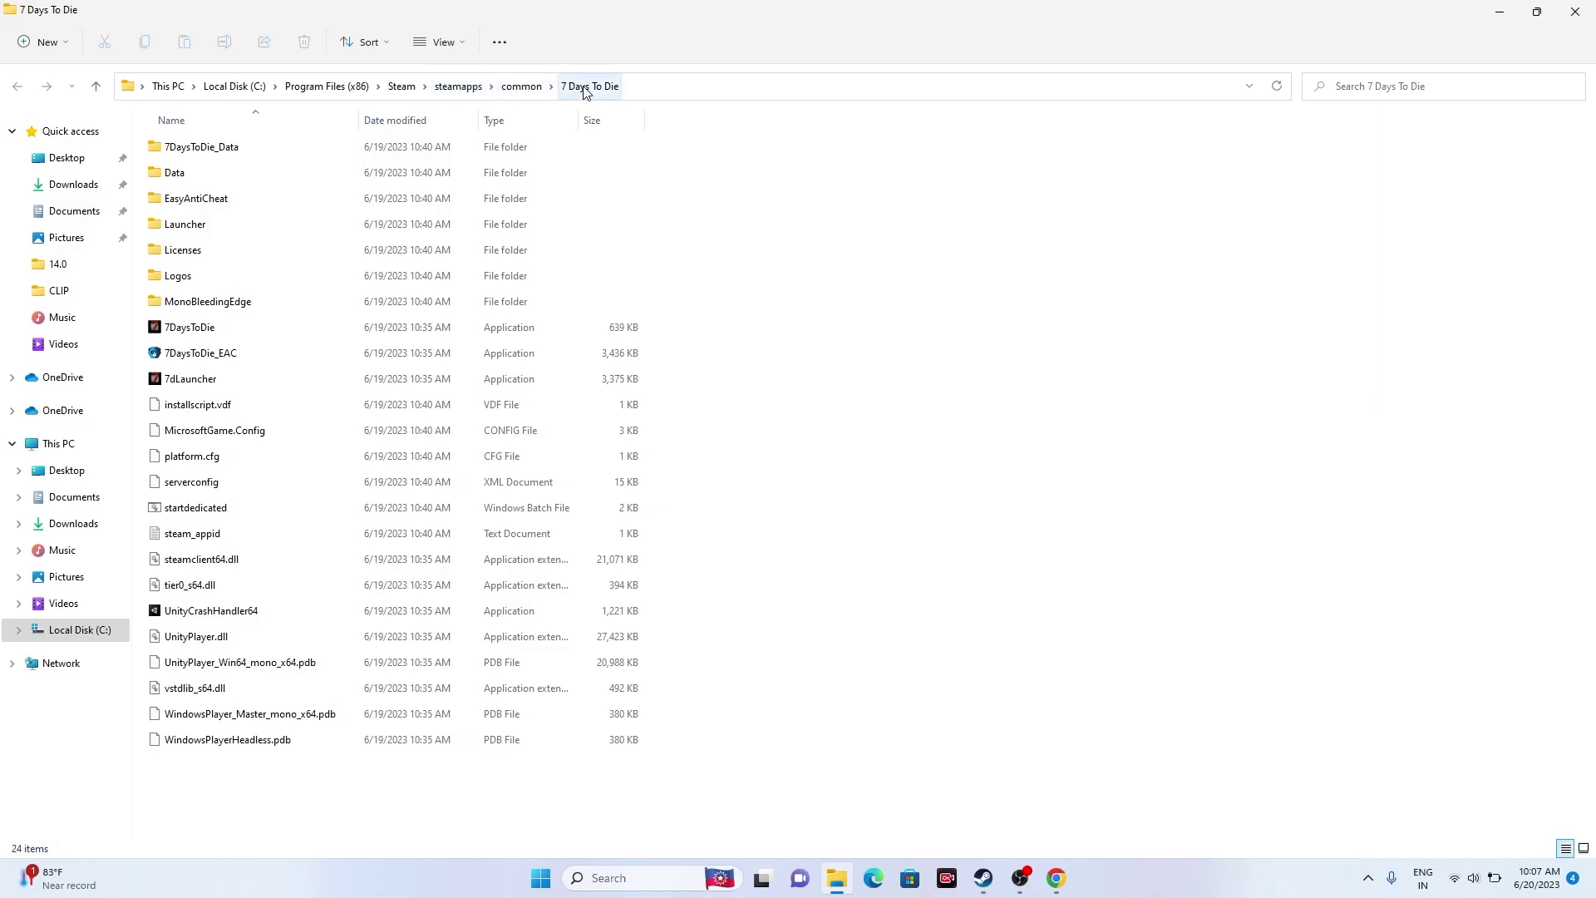
click(193, 328)
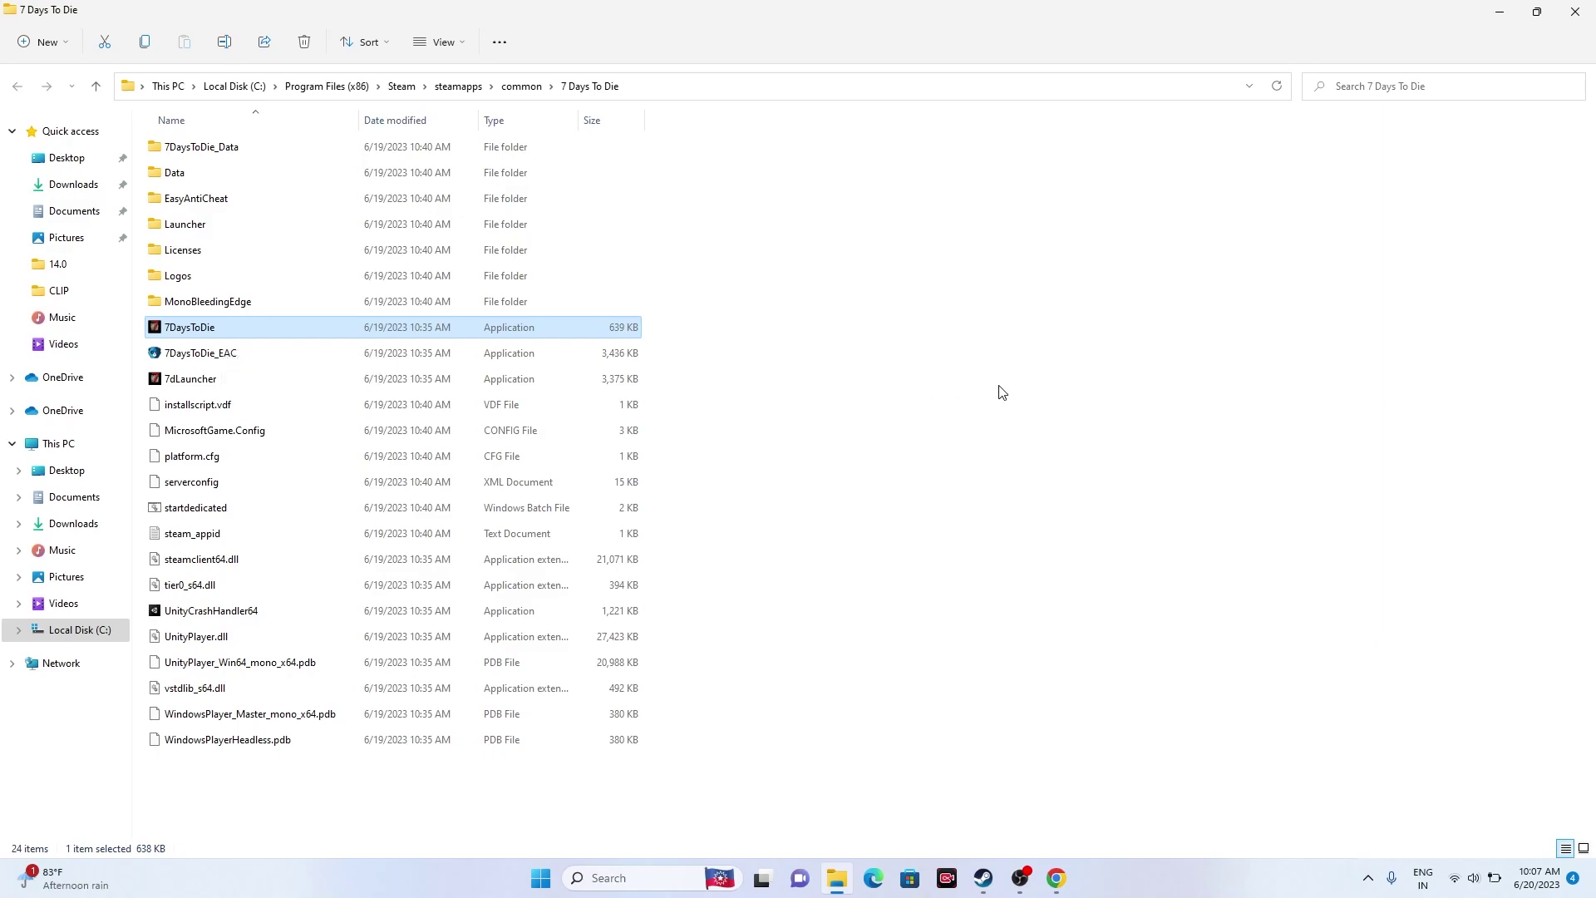
right_click(210, 334)
click(951, 354)
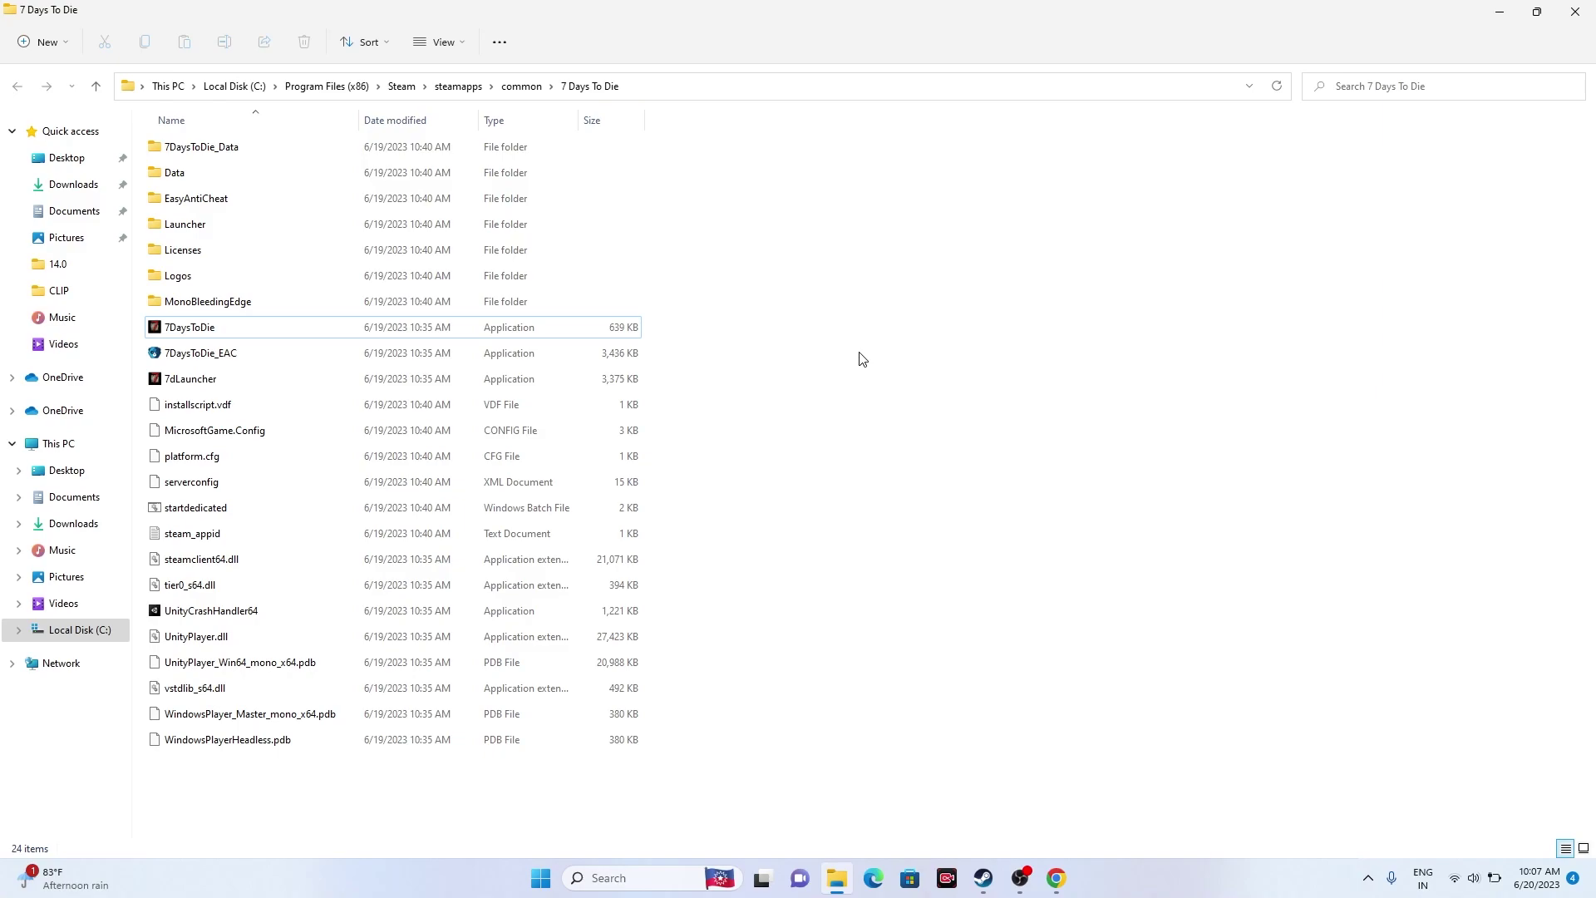
- Set the 7DaysToDie application to run as an administrator in its compatibility properties
right_click(202, 334)
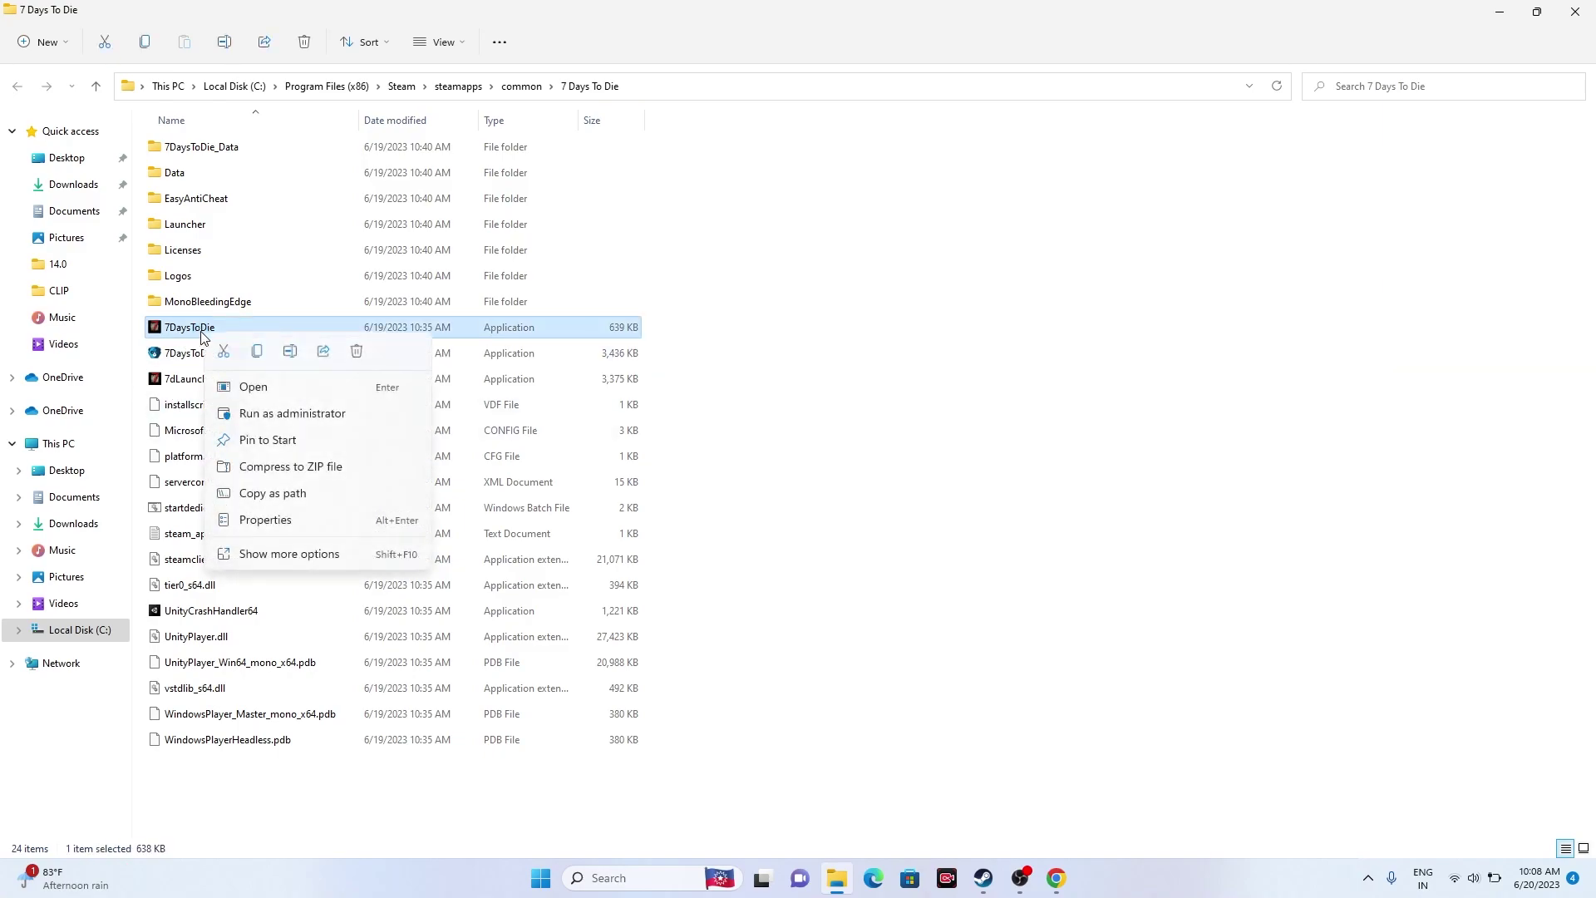
click(287, 554)
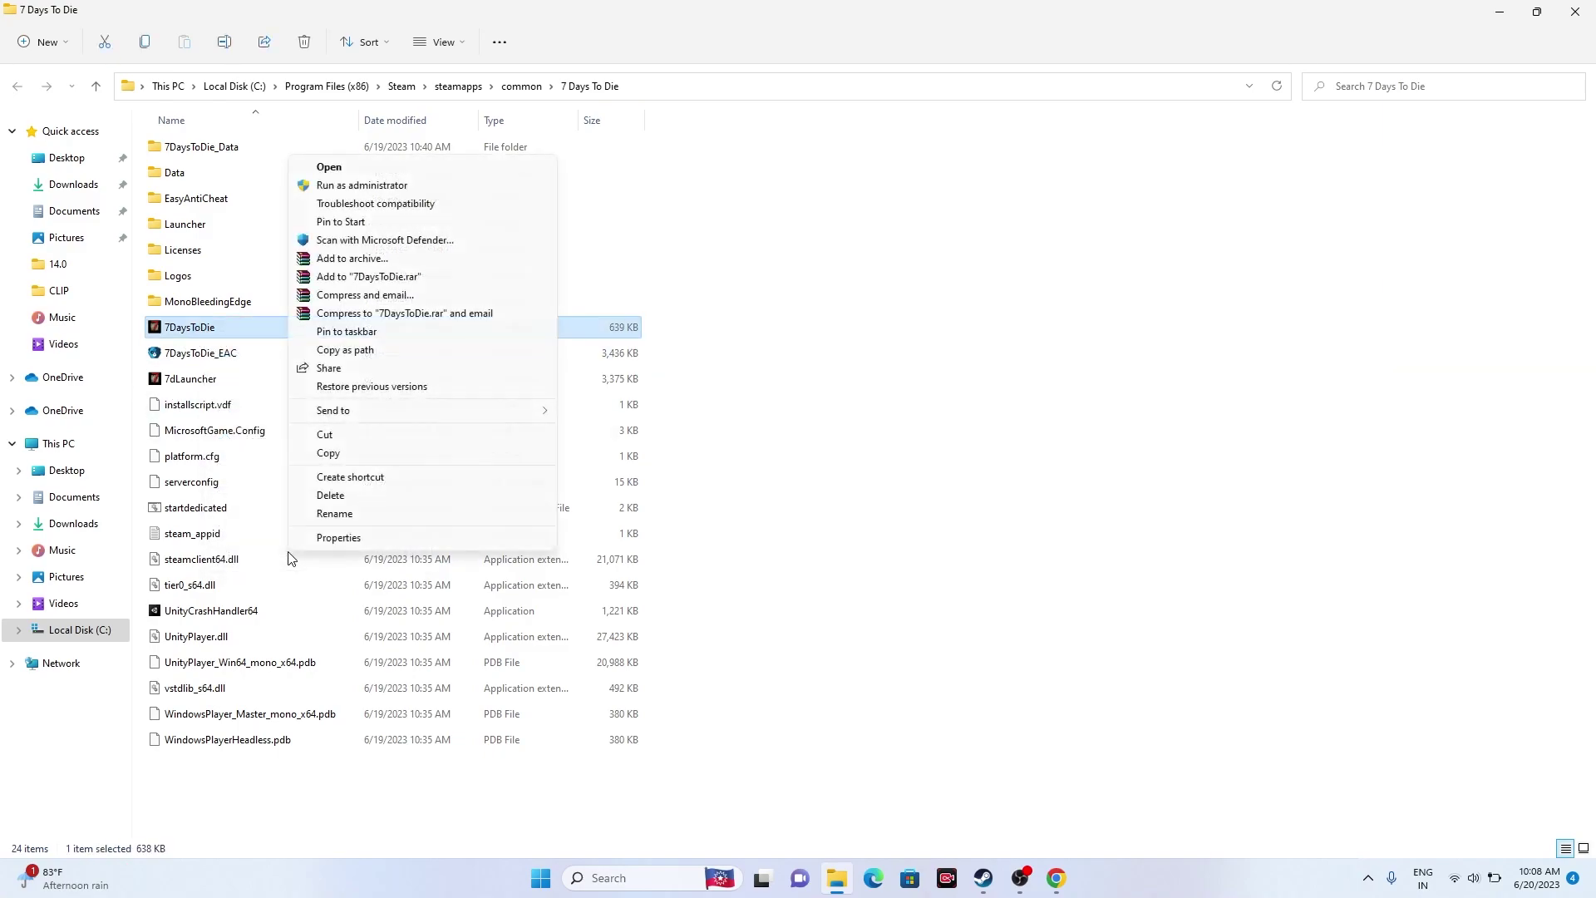
click(342, 537)
click(301, 375)
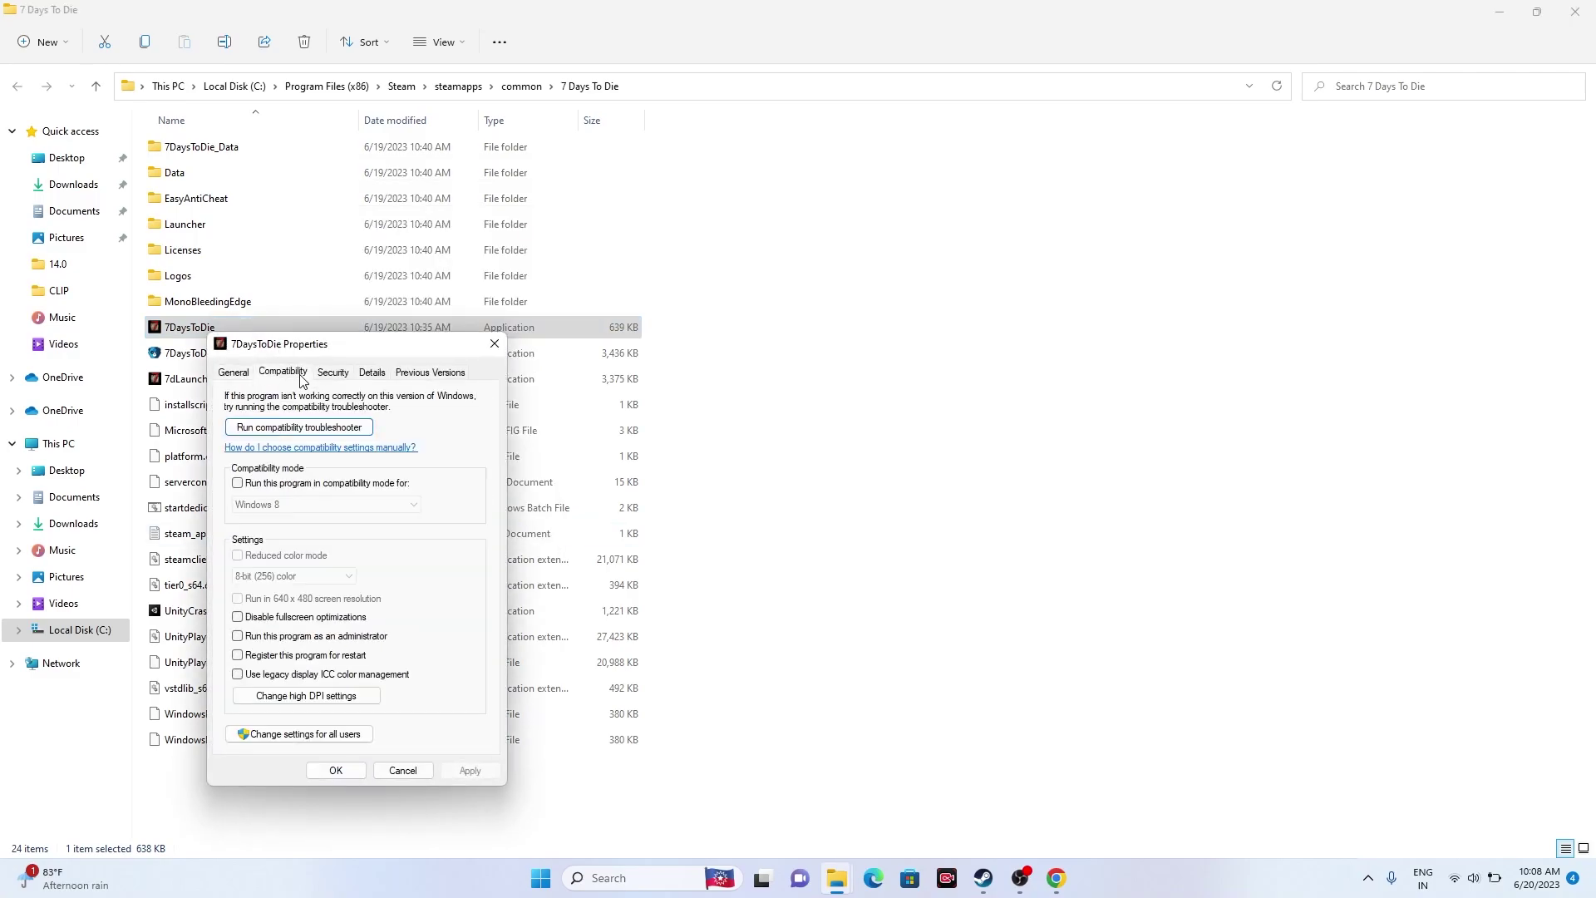
click(261, 638)
click(341, 772)
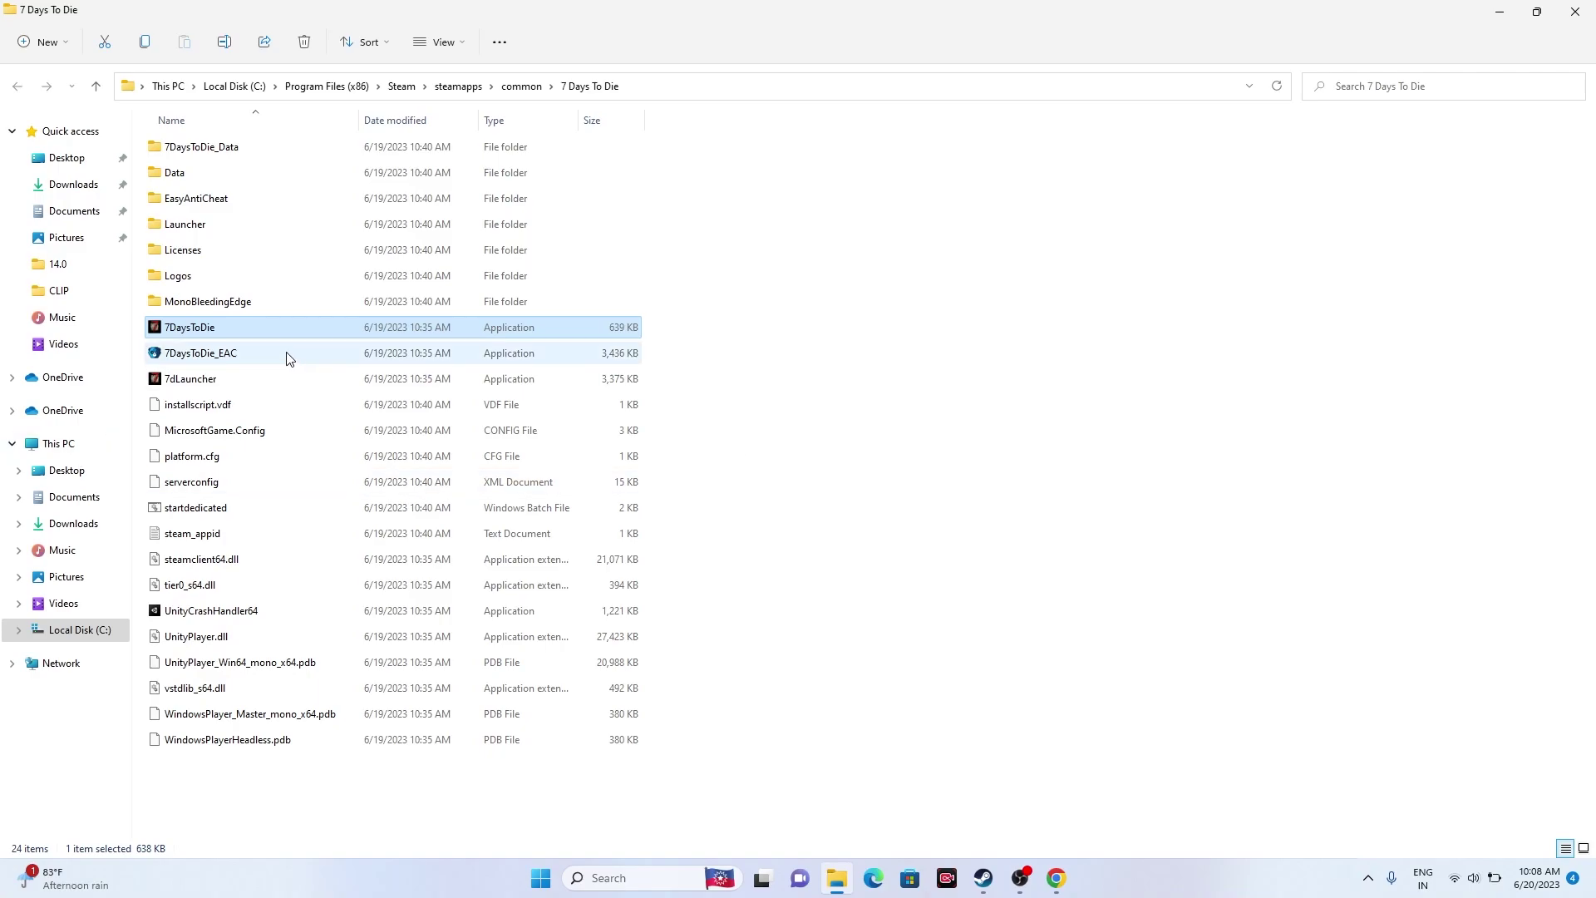
- Enable compatibility mode for the 7DaysToDie application with Windows 7 and apply it
right_click(305, 333)
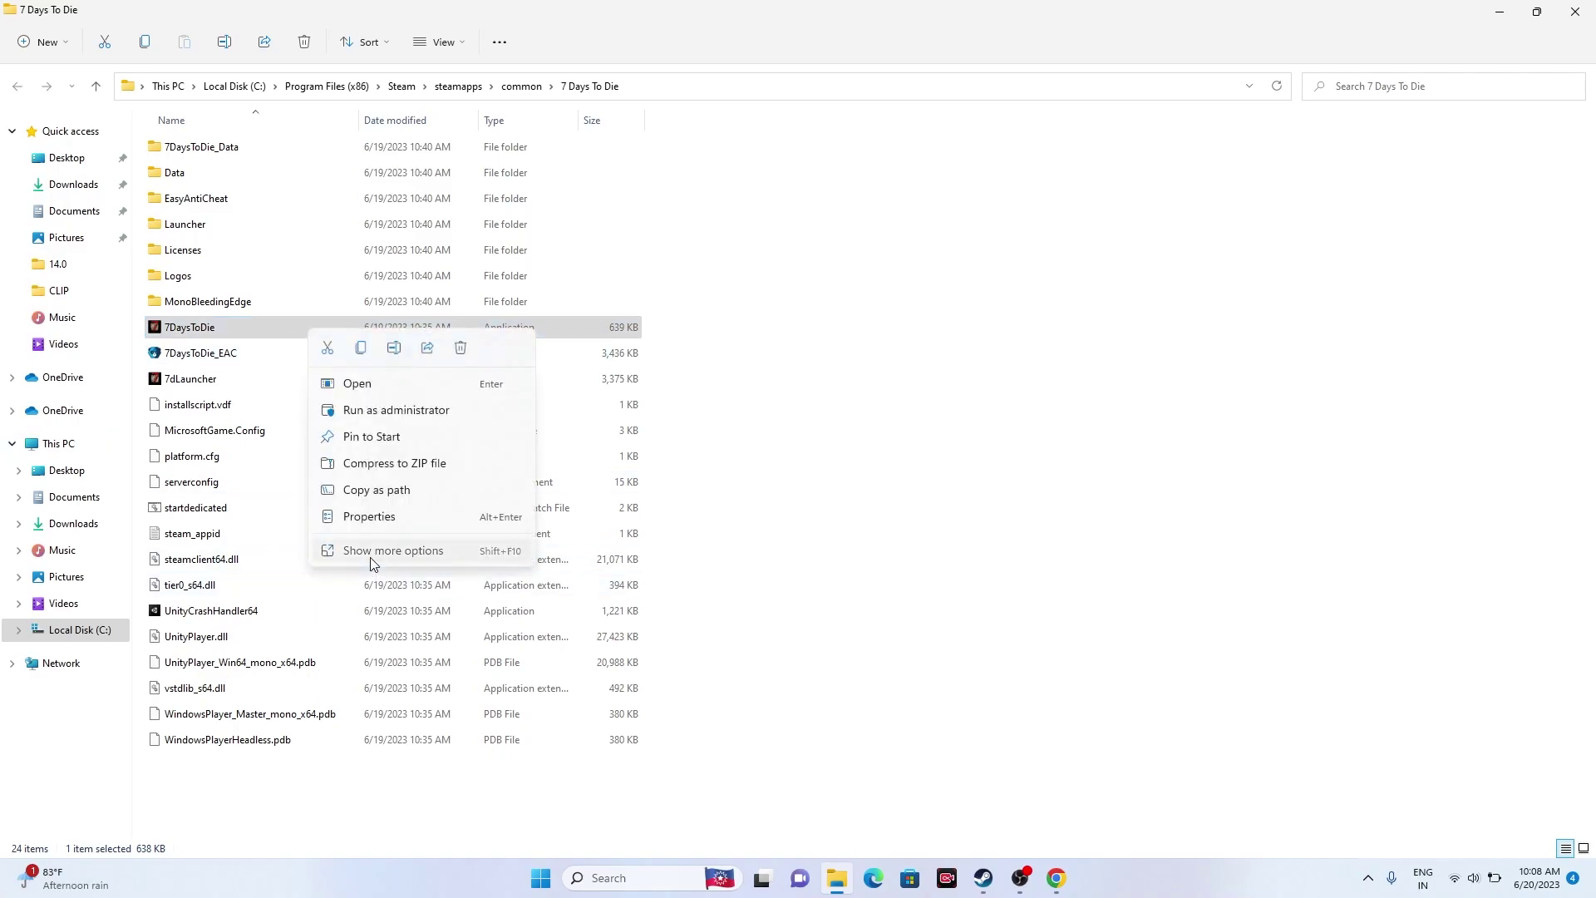
click(374, 585)
click(429, 558)
click(391, 364)
drag(485, 340, 794, 135)
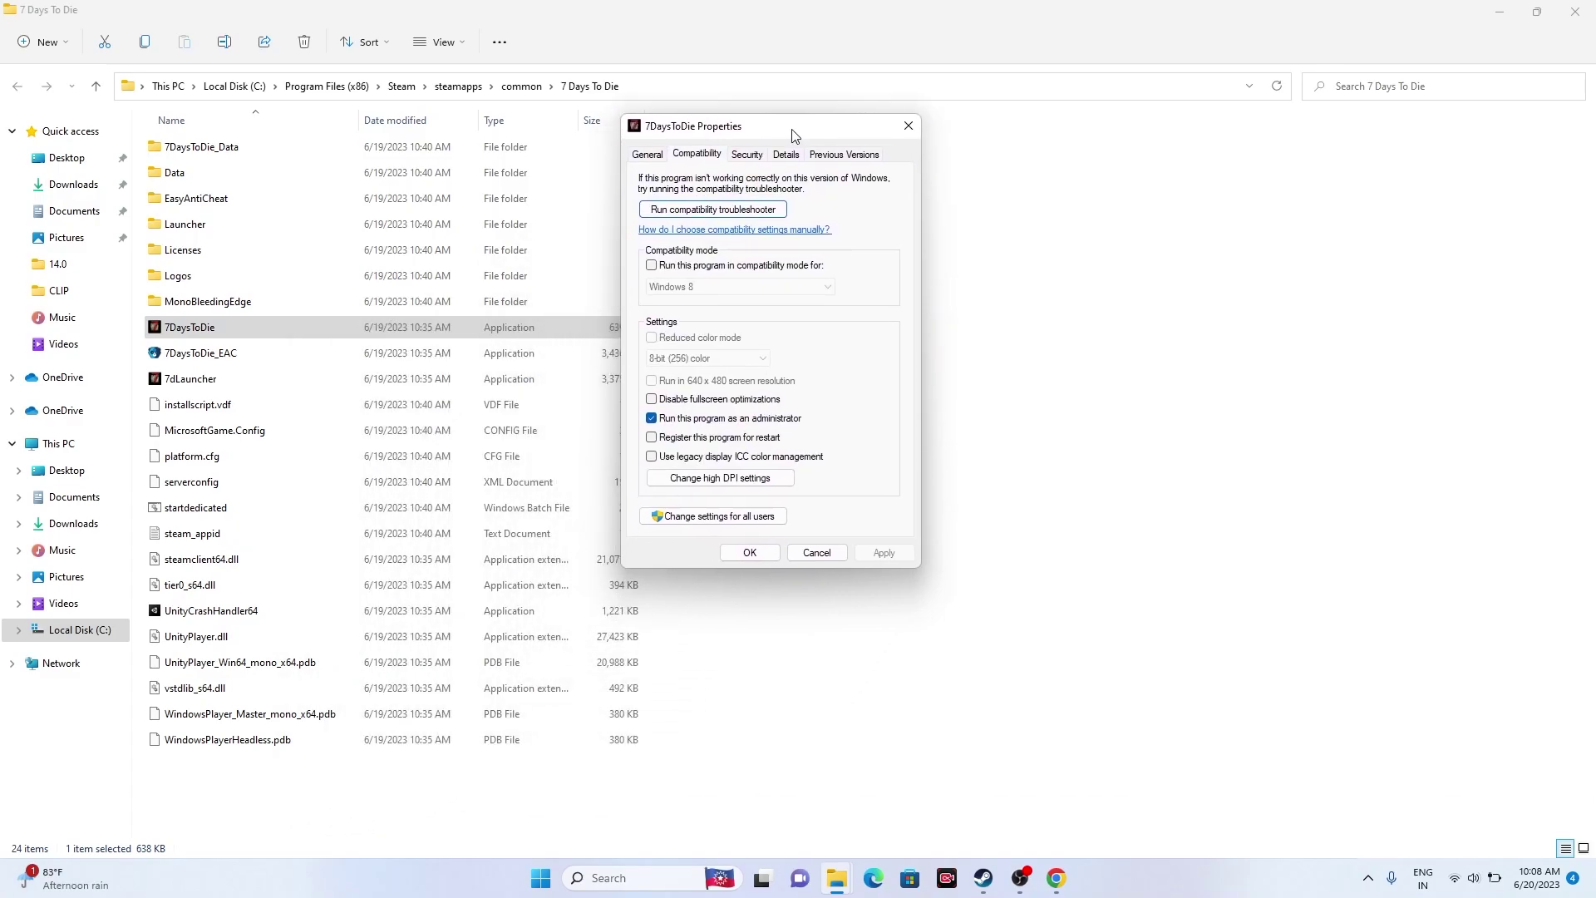
click(651, 267)
click(732, 286)
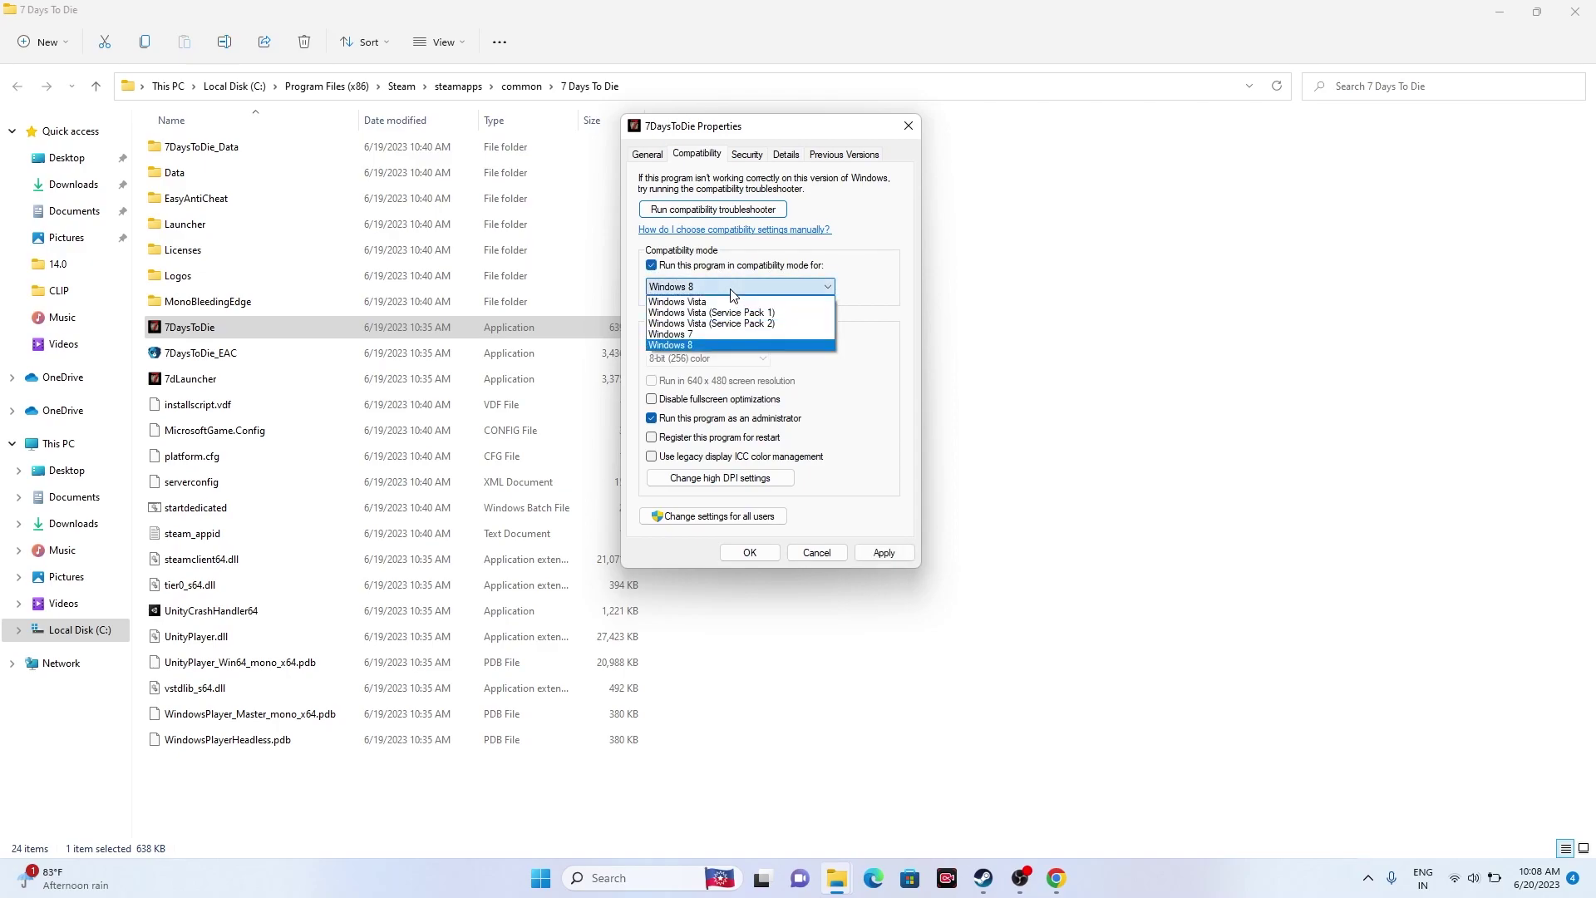
click(722, 341)
click(884, 552)
click(748, 553)
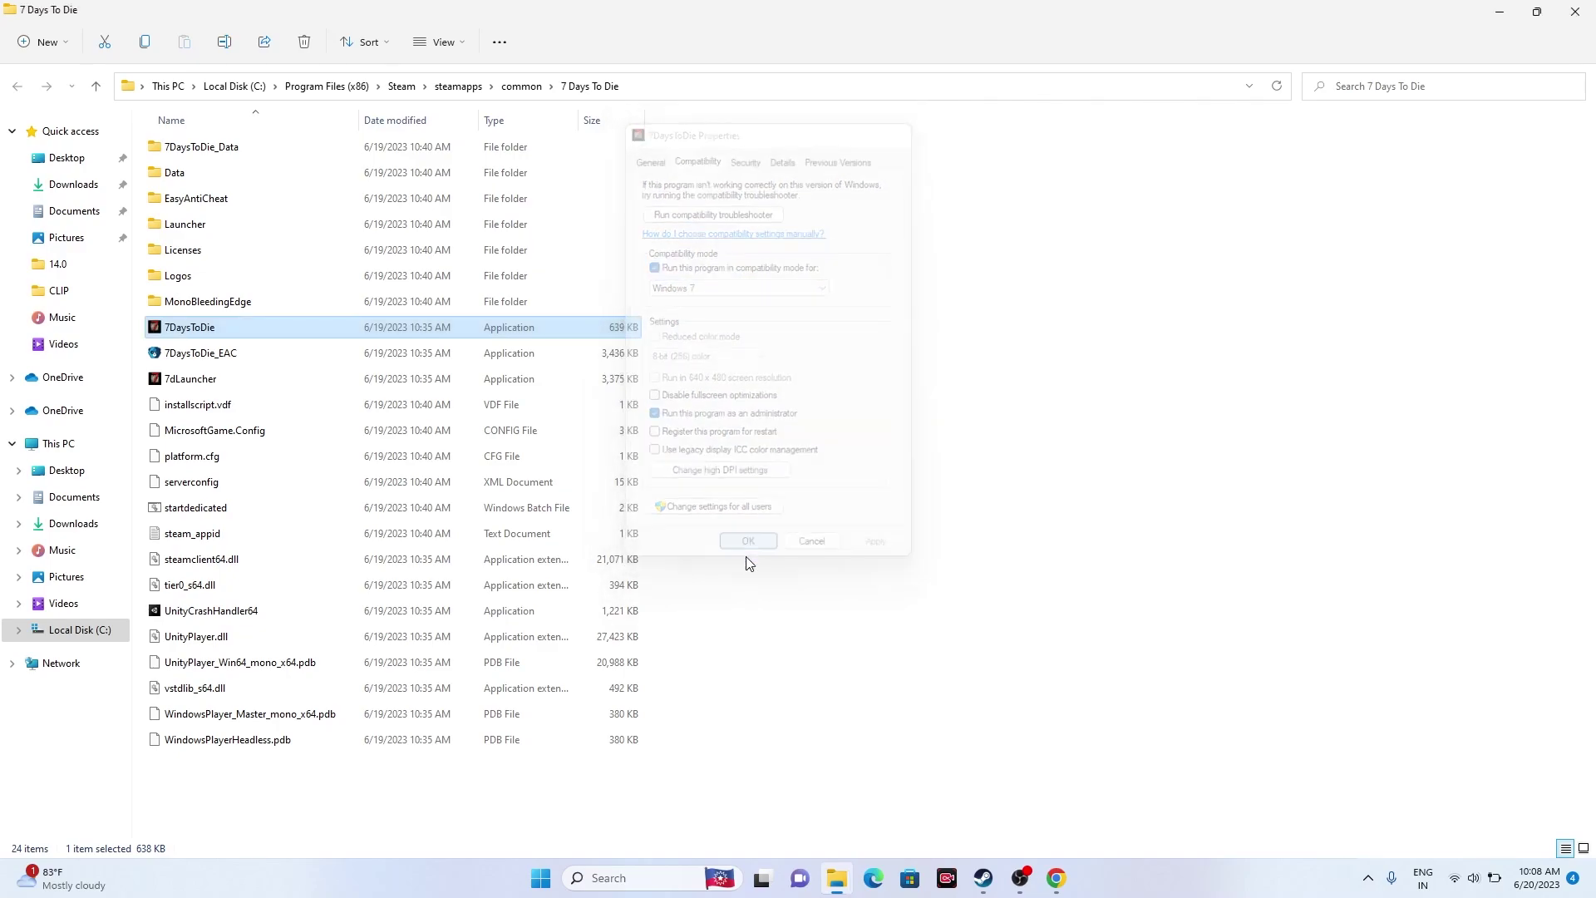
- Change the 7DaysToDie application's compatibility mode to Windows 8 and apply it
double_click(246, 326)
right_click(246, 327)
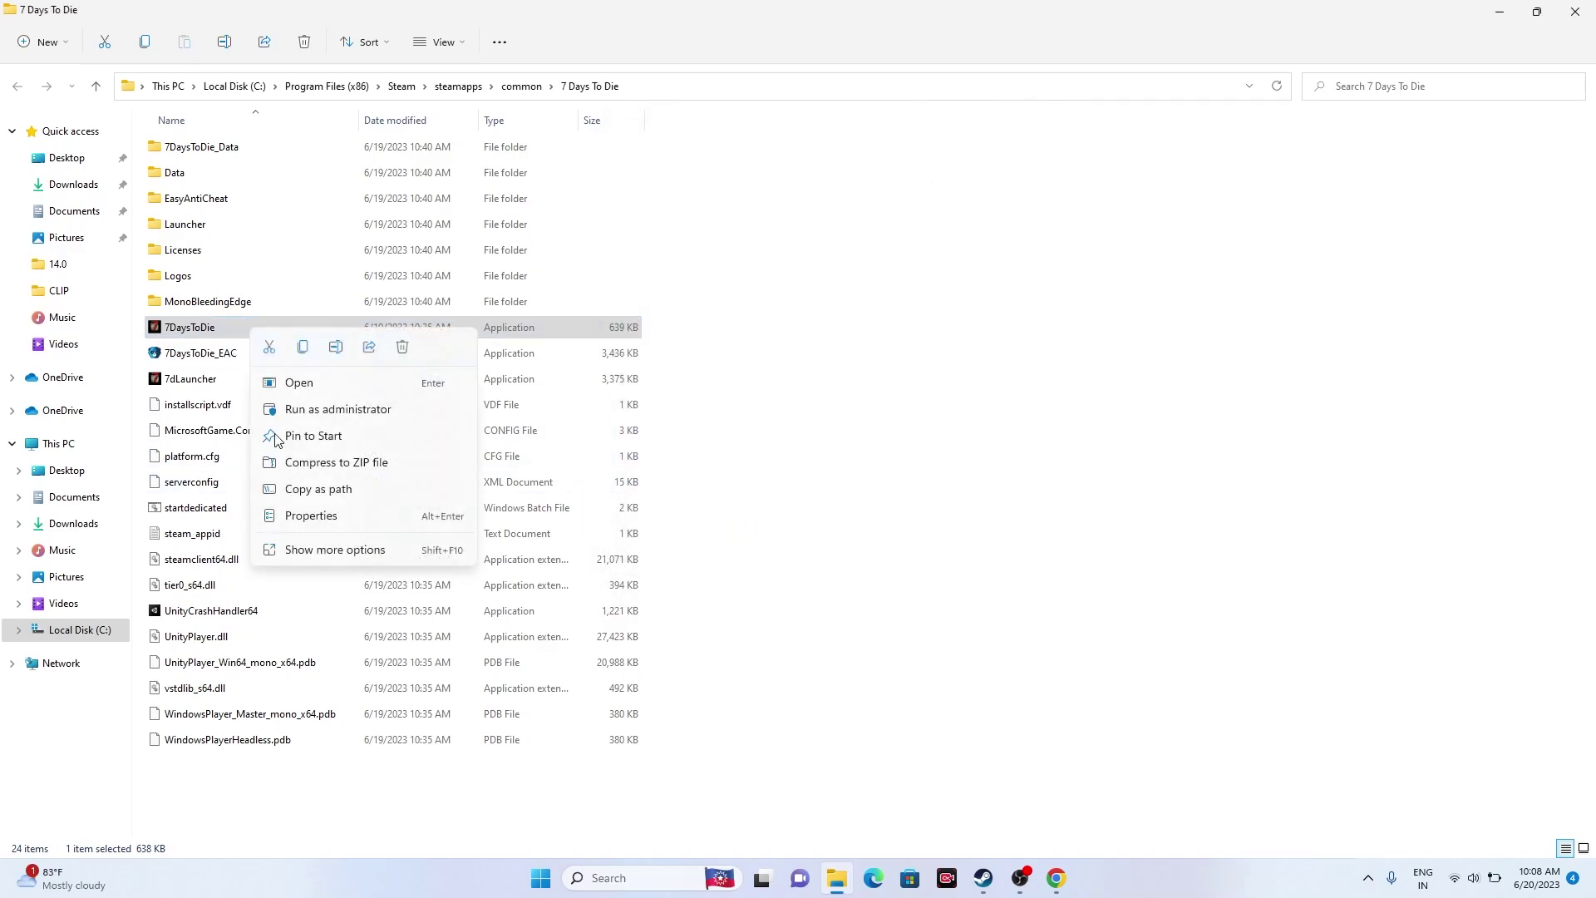
click(321, 548)
click(357, 527)
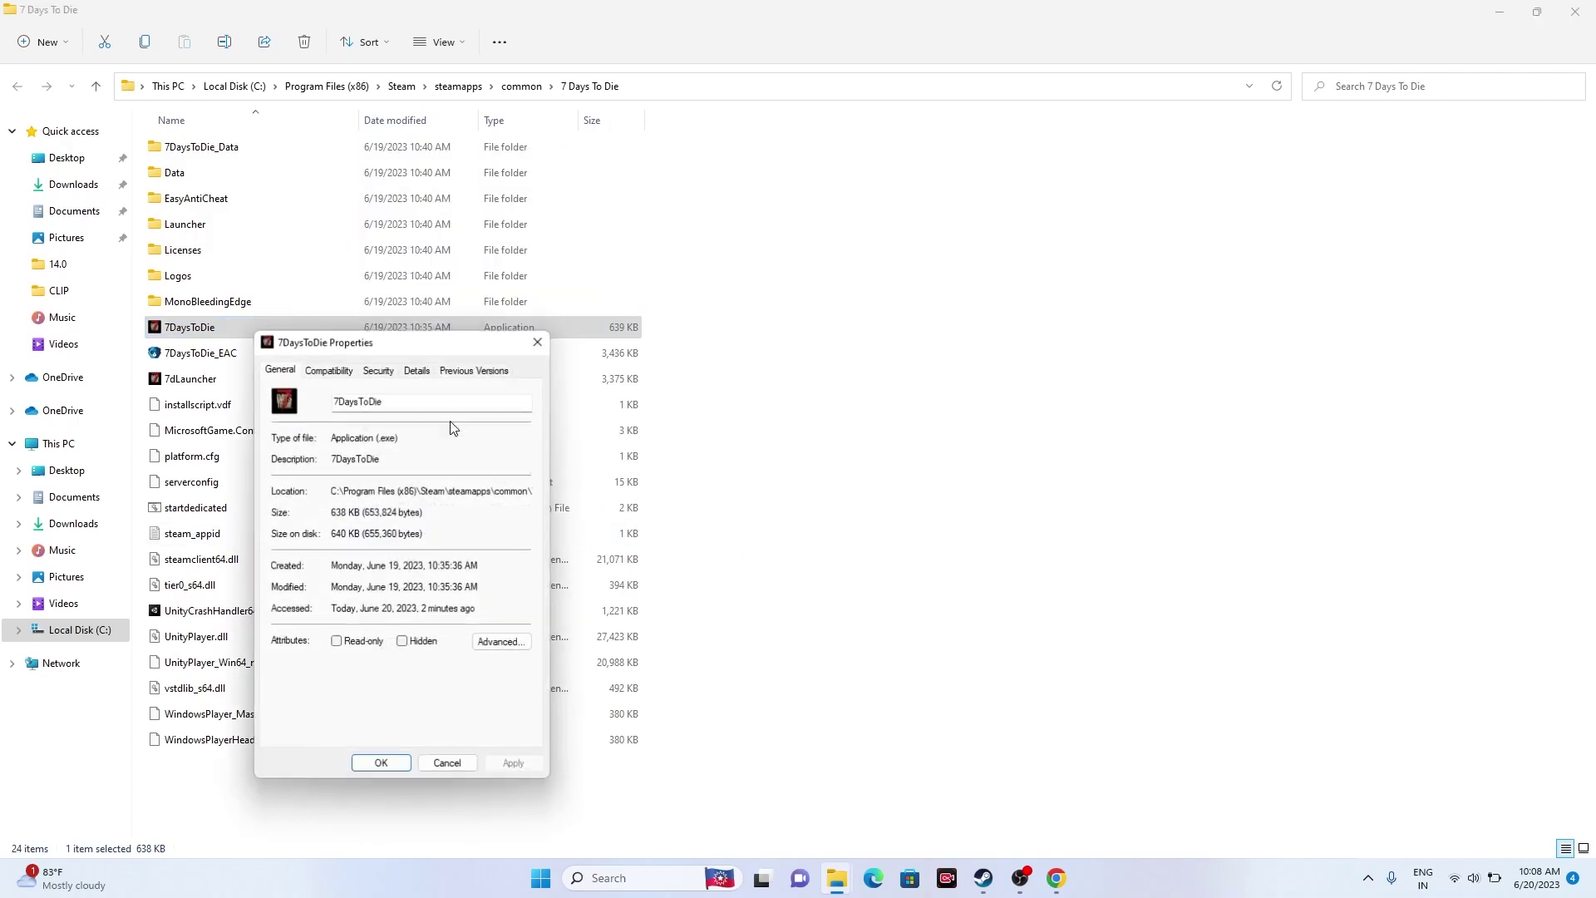
click(332, 371)
click(330, 502)
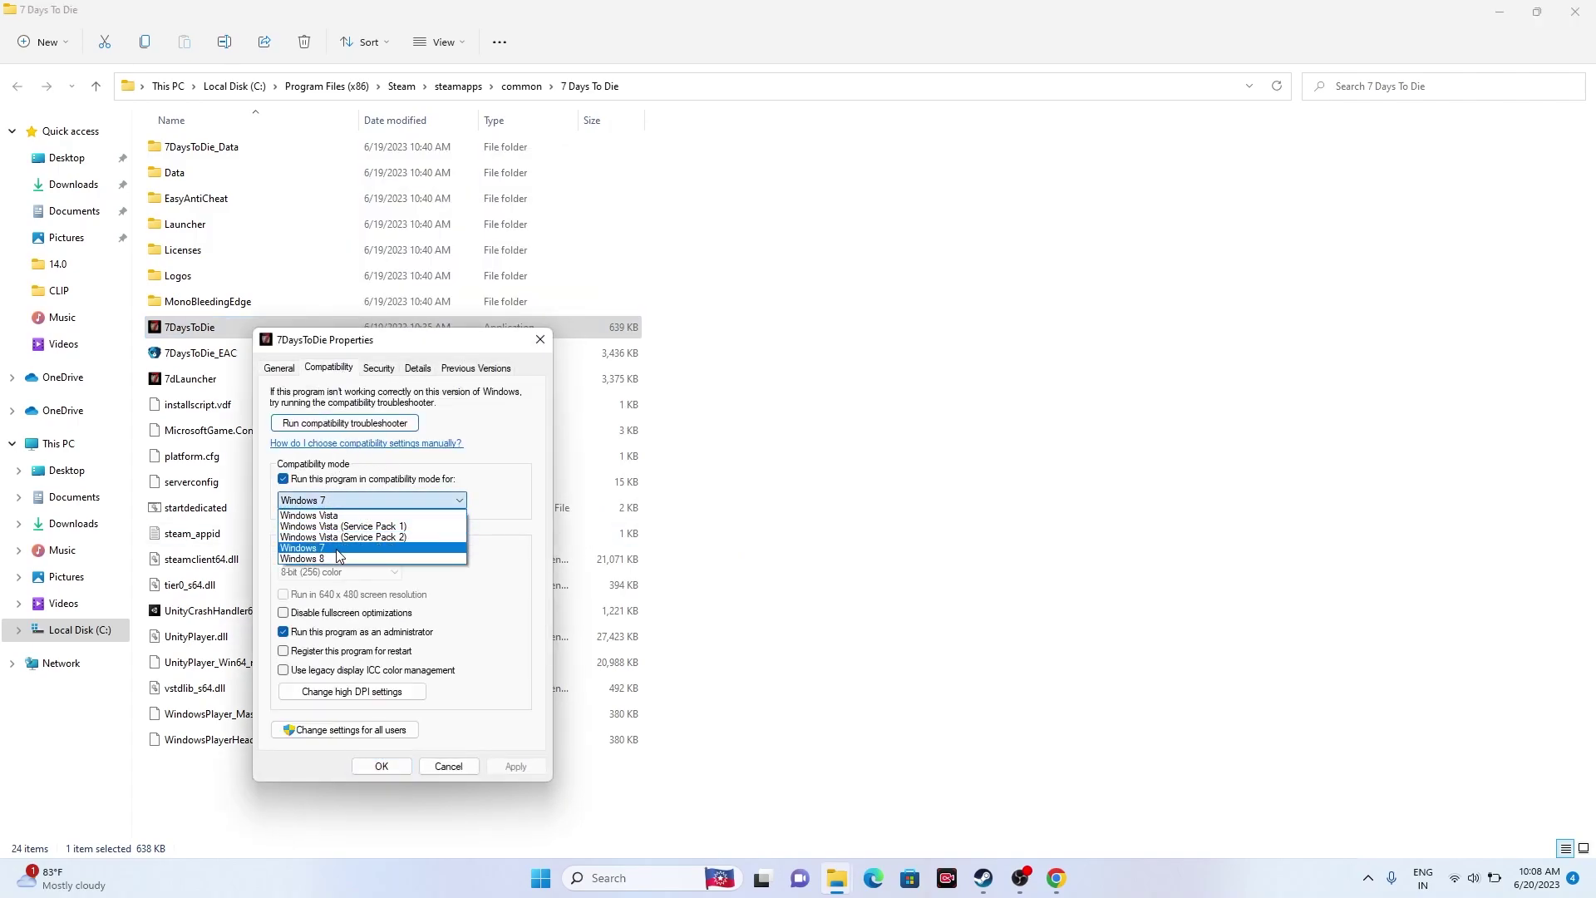
click(336, 553)
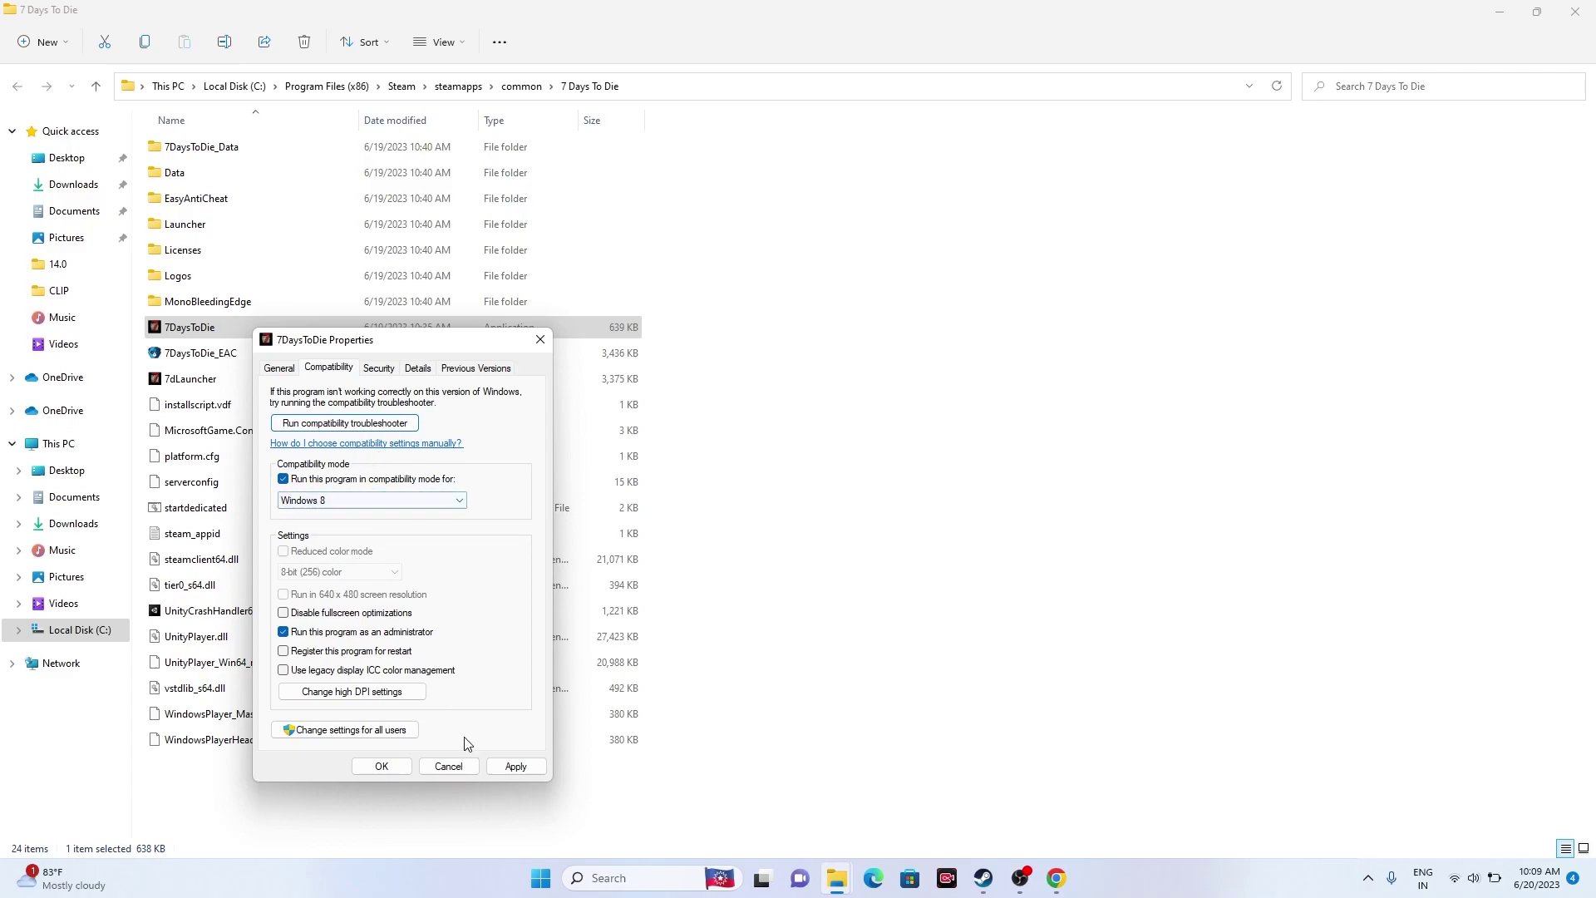
click(516, 766)
click(382, 766)
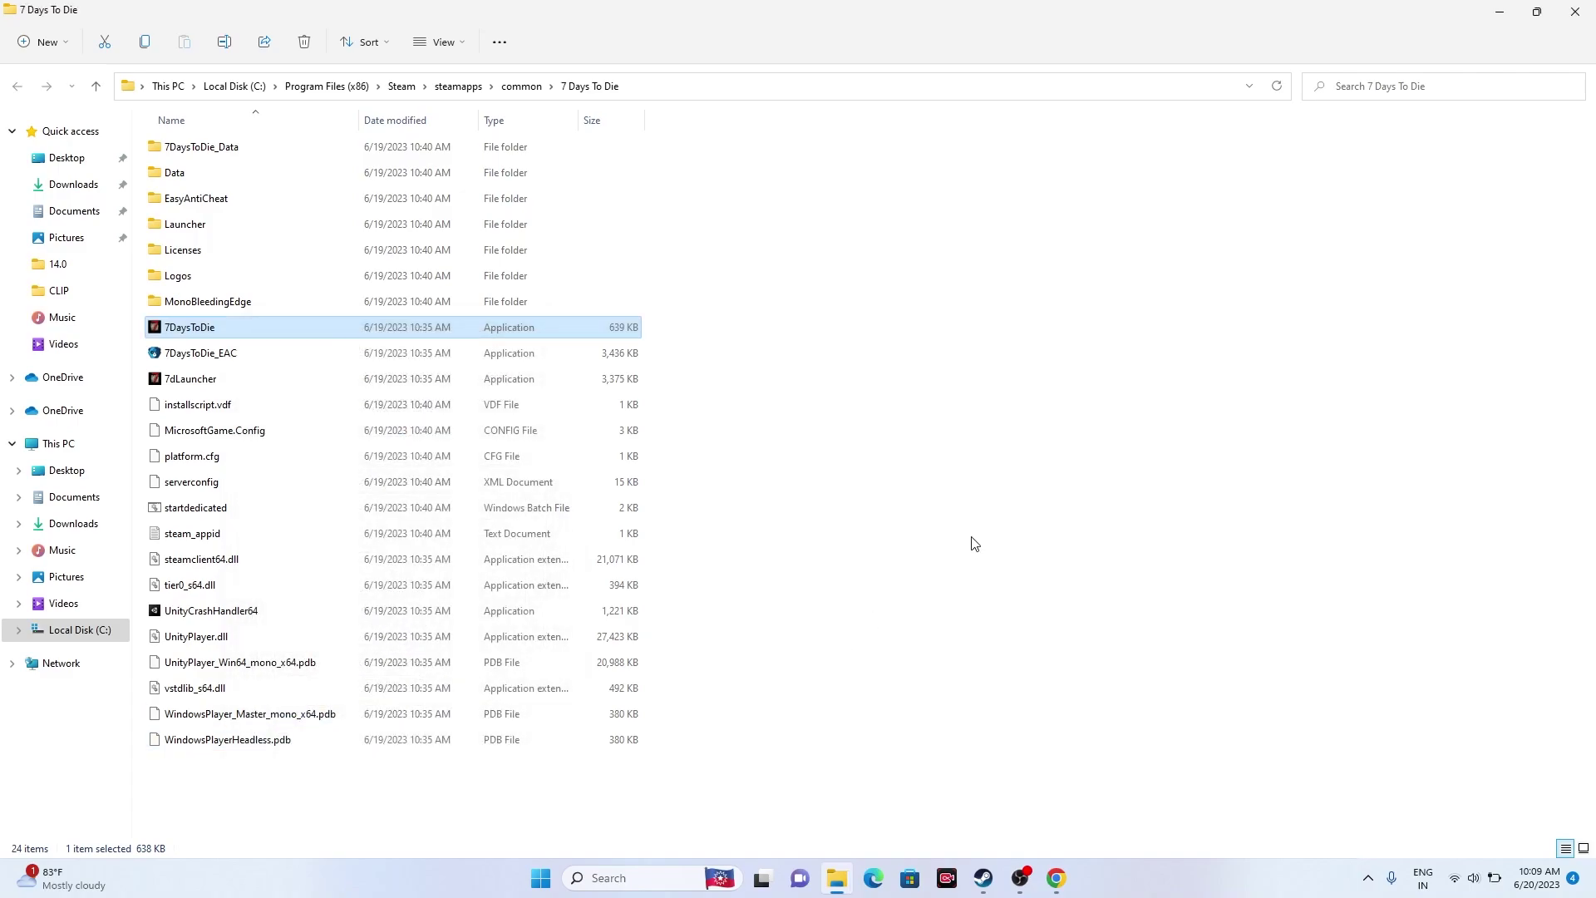
- Close the game folder and the 7 Days to Die properties, and minimize the game library window
click(1574, 12)
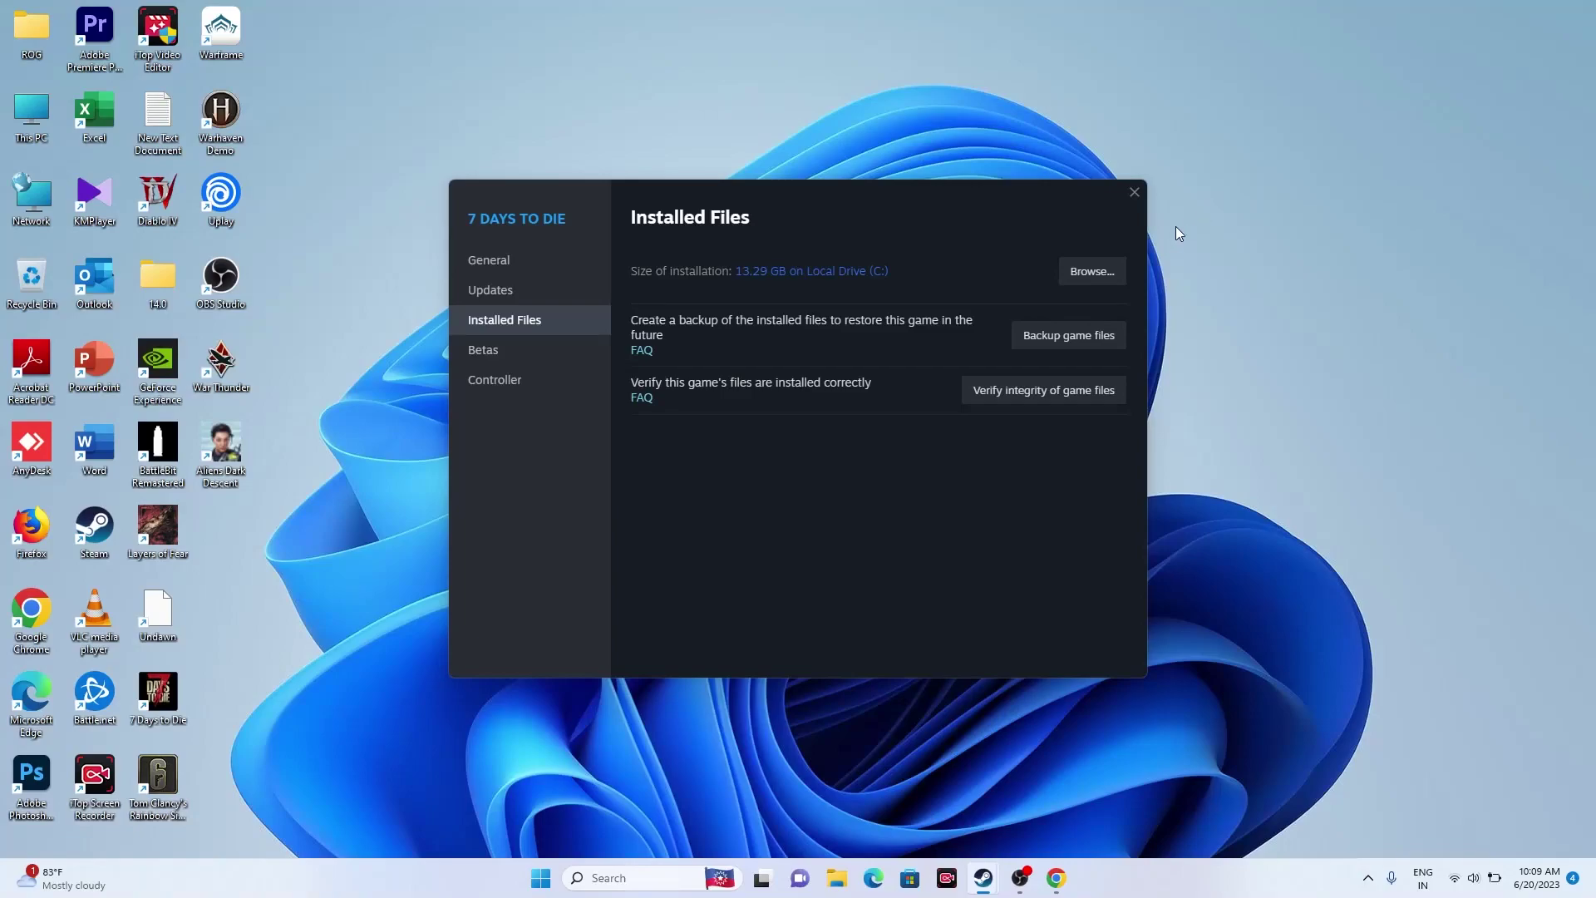
click(1132, 195)
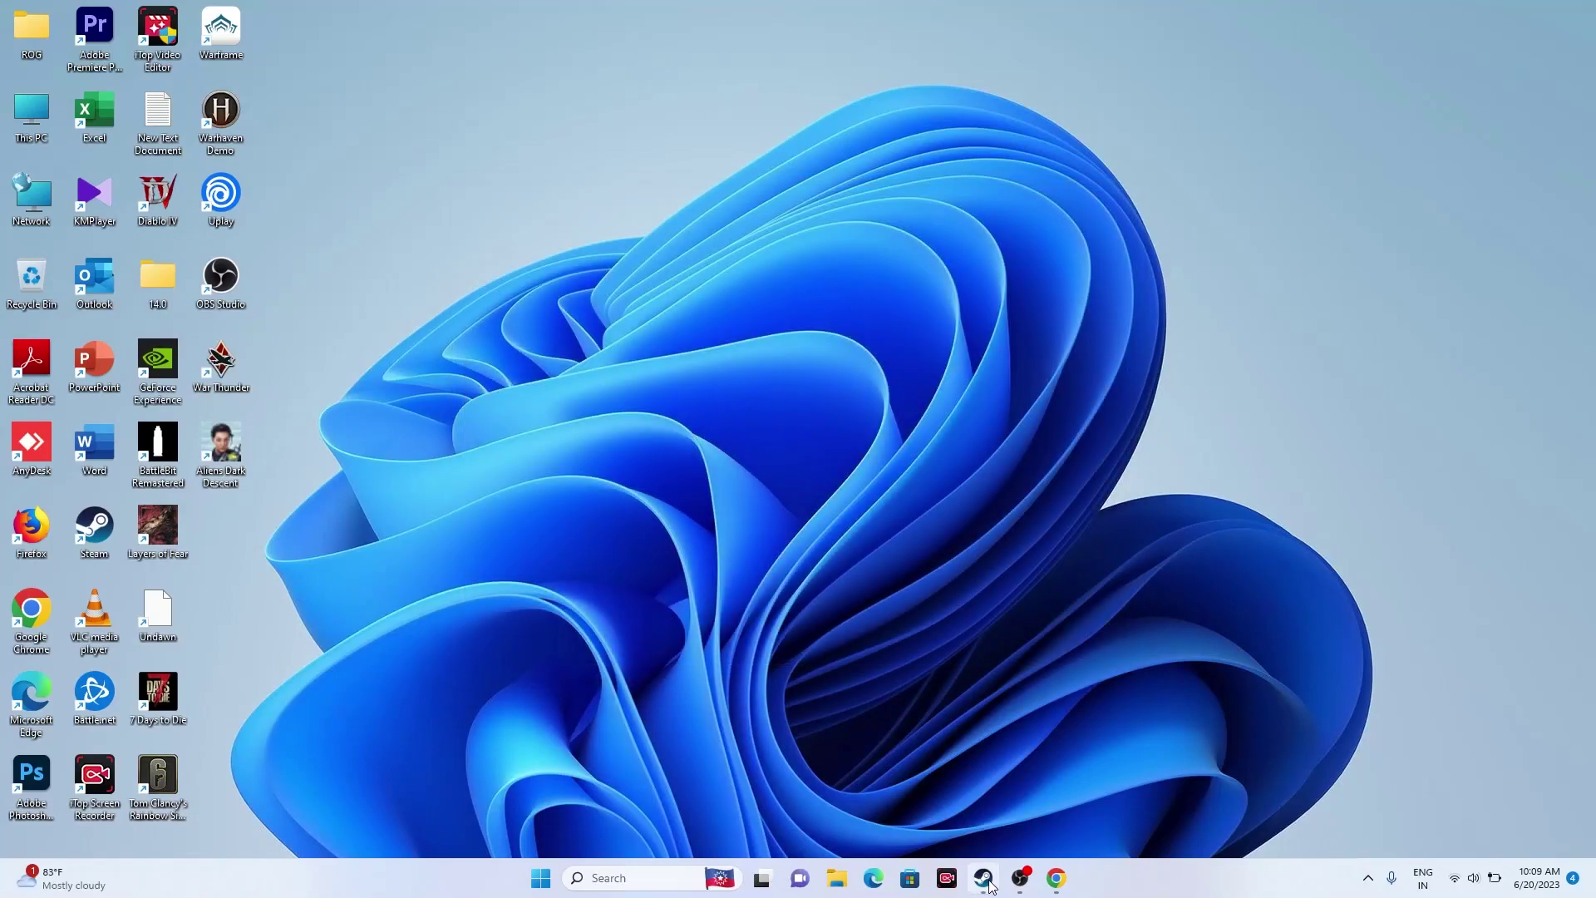
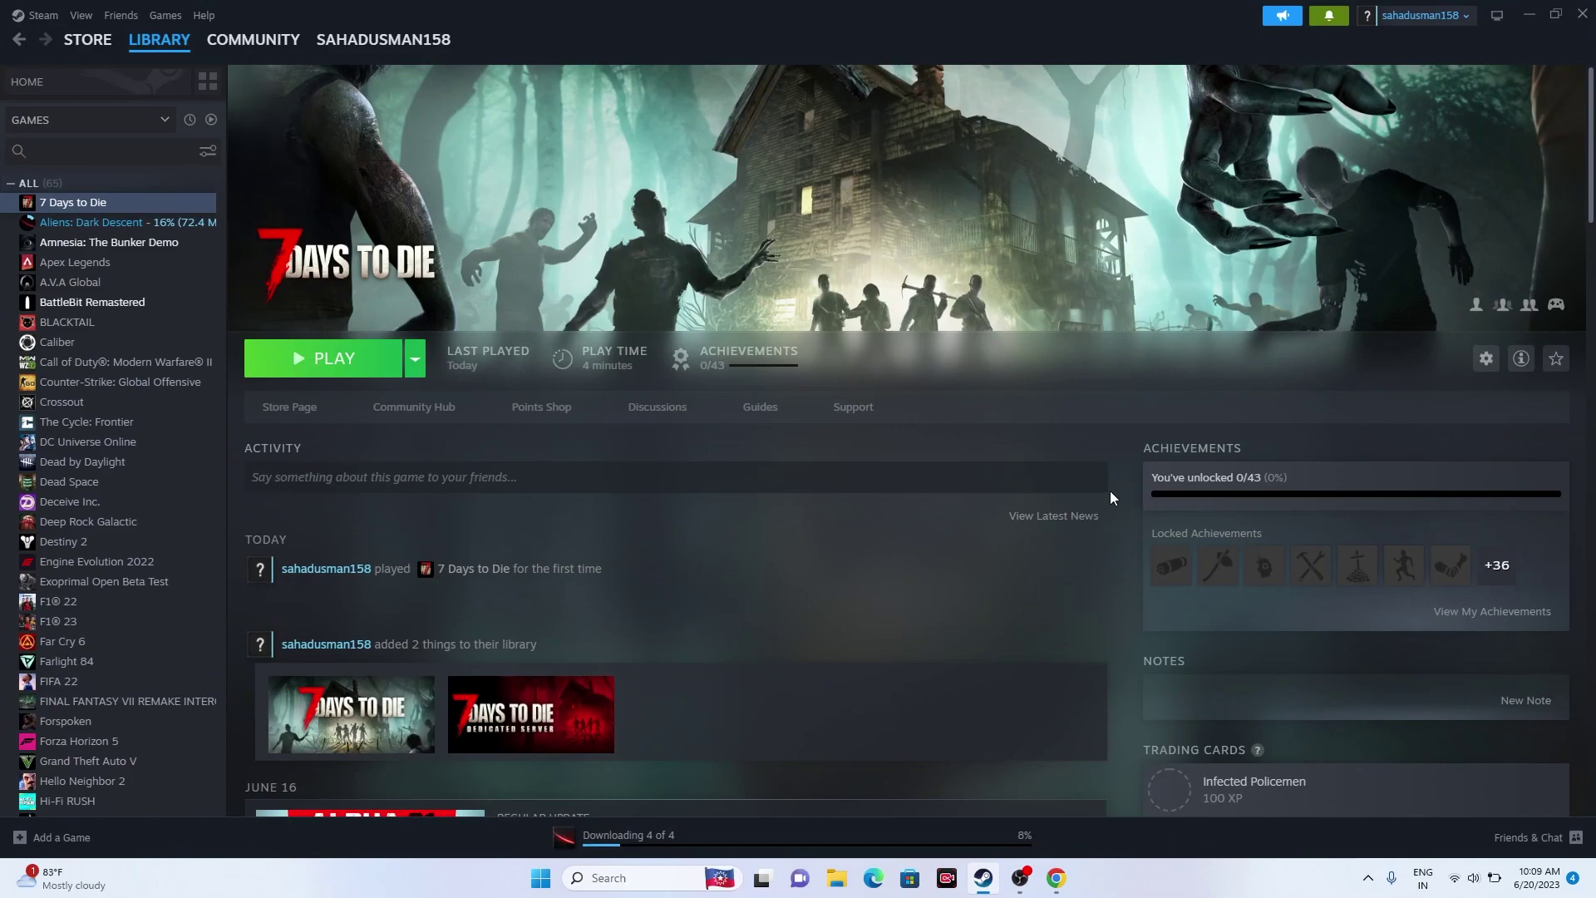
click(1529, 20)
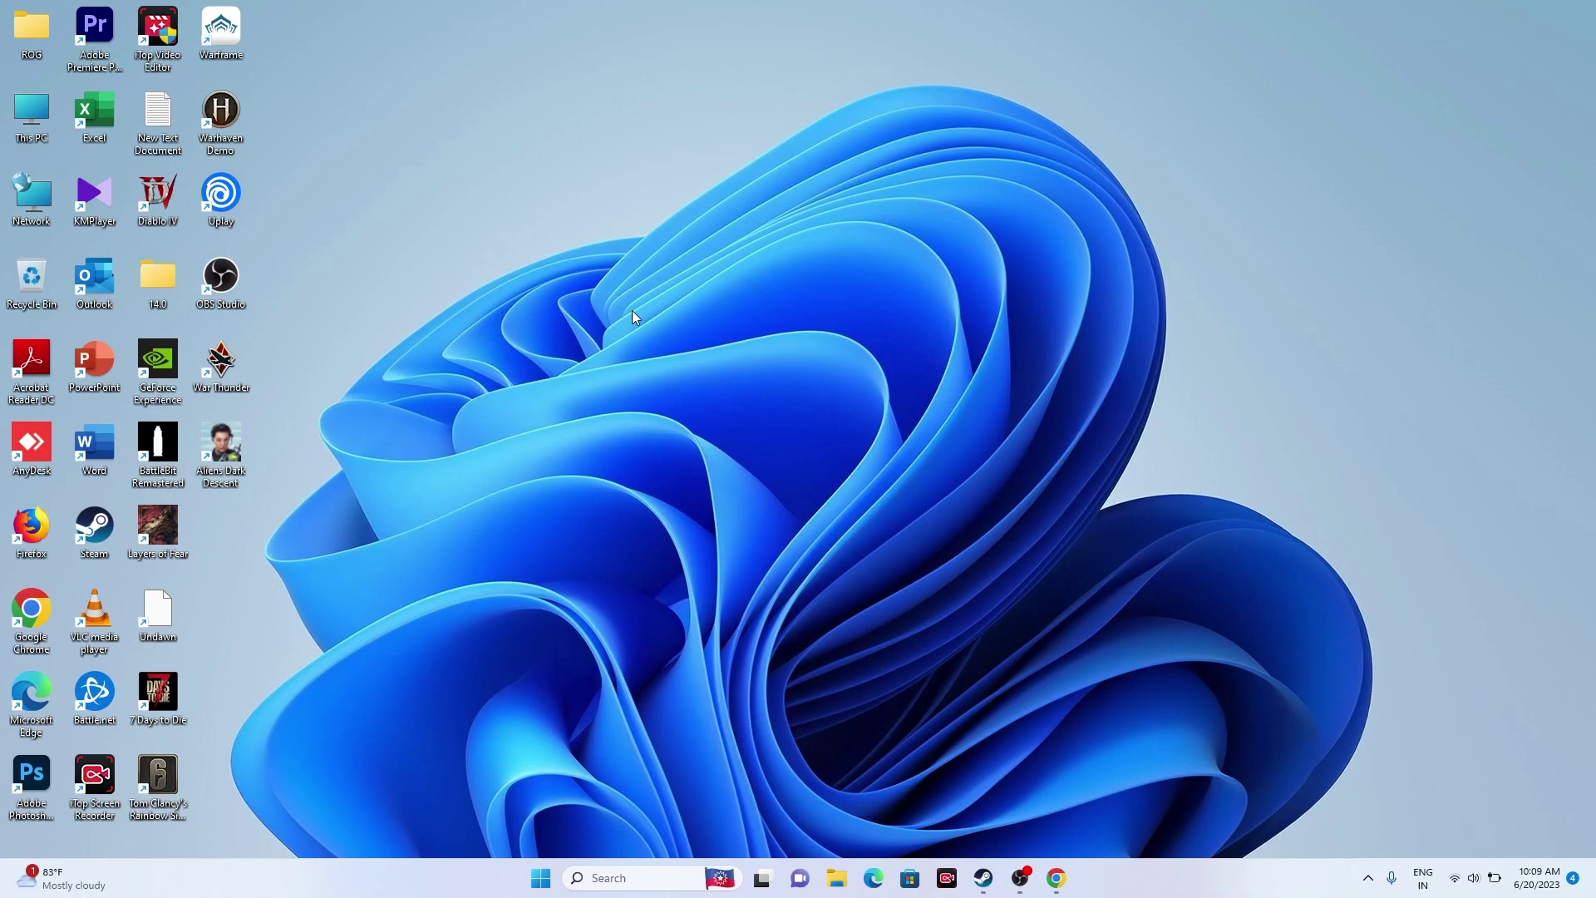
- Open the Windows language and region settings, check the languages available to install, and cancel without adding one
click(612, 878)
text(sett)
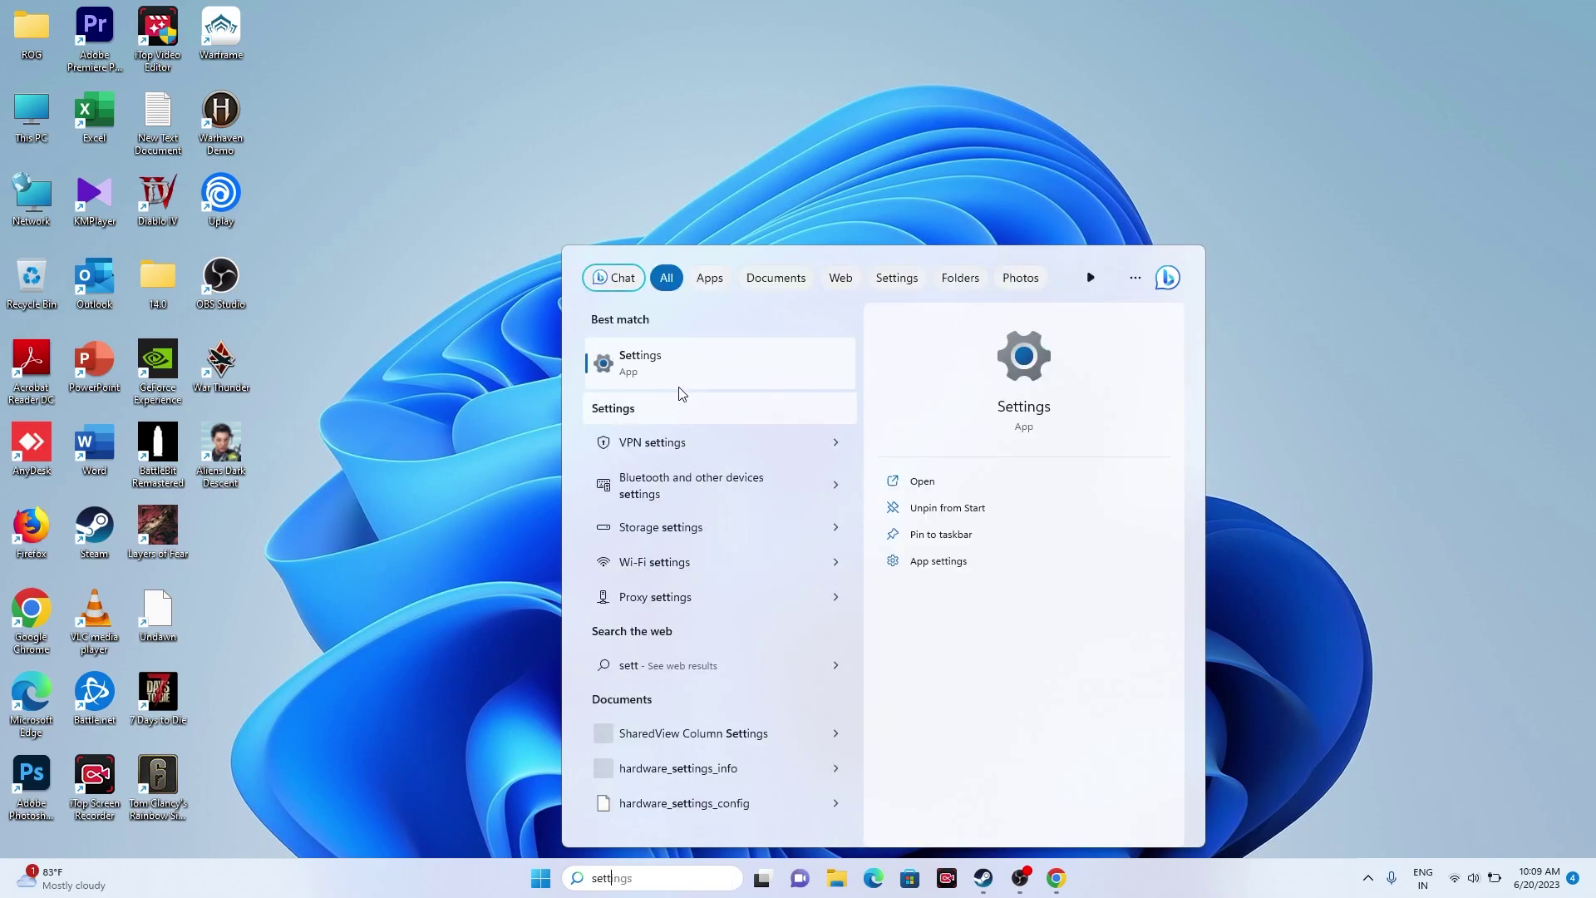
click(678, 352)
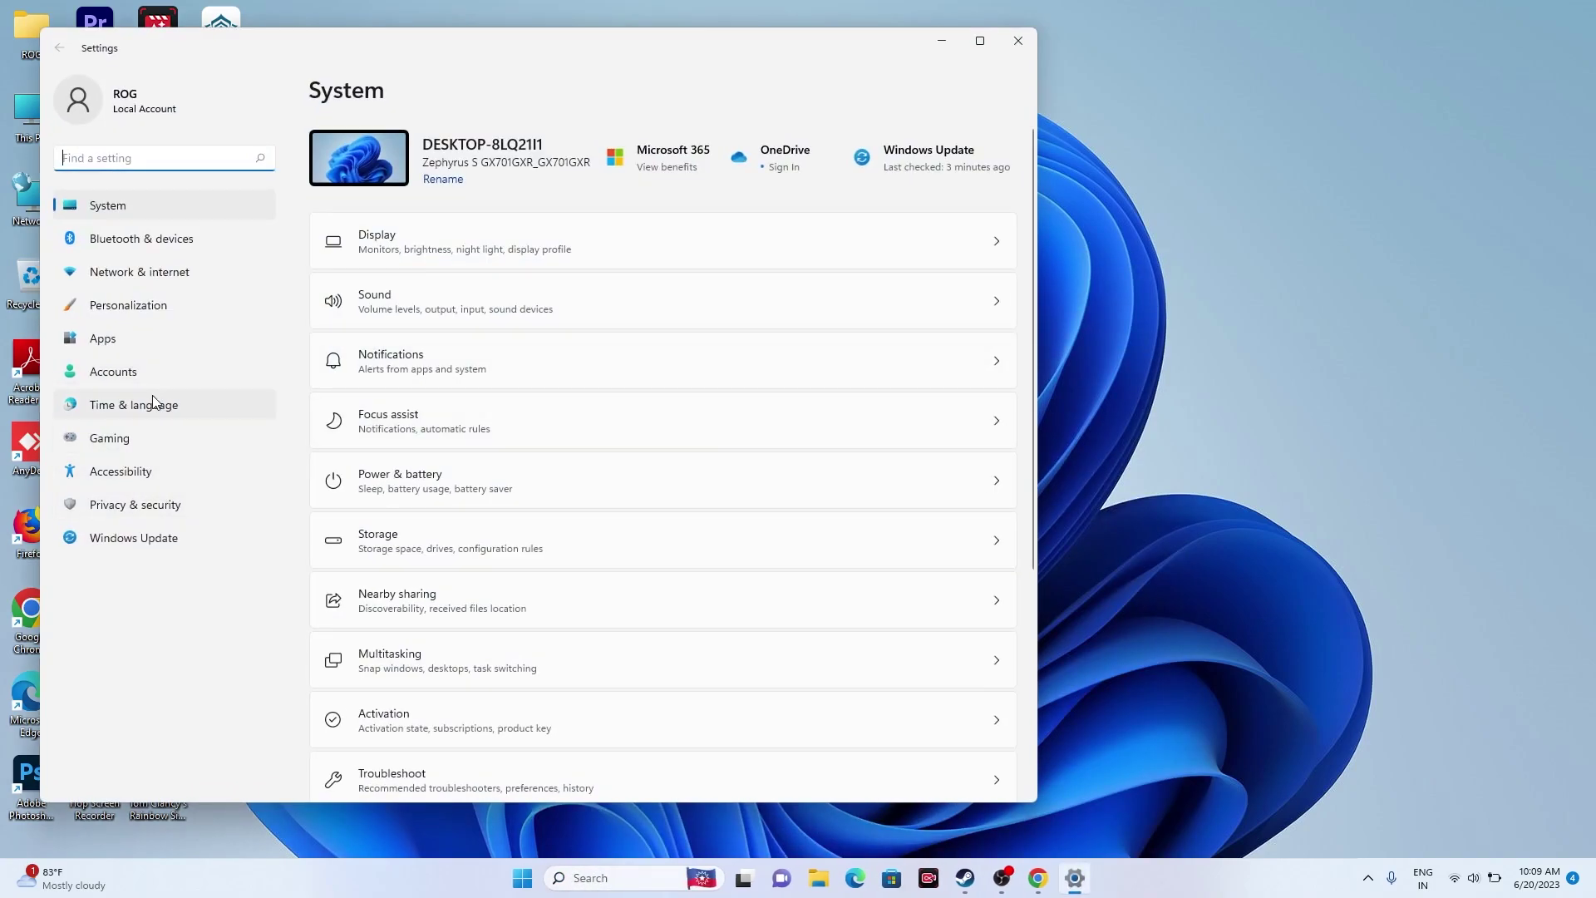
click(154, 402)
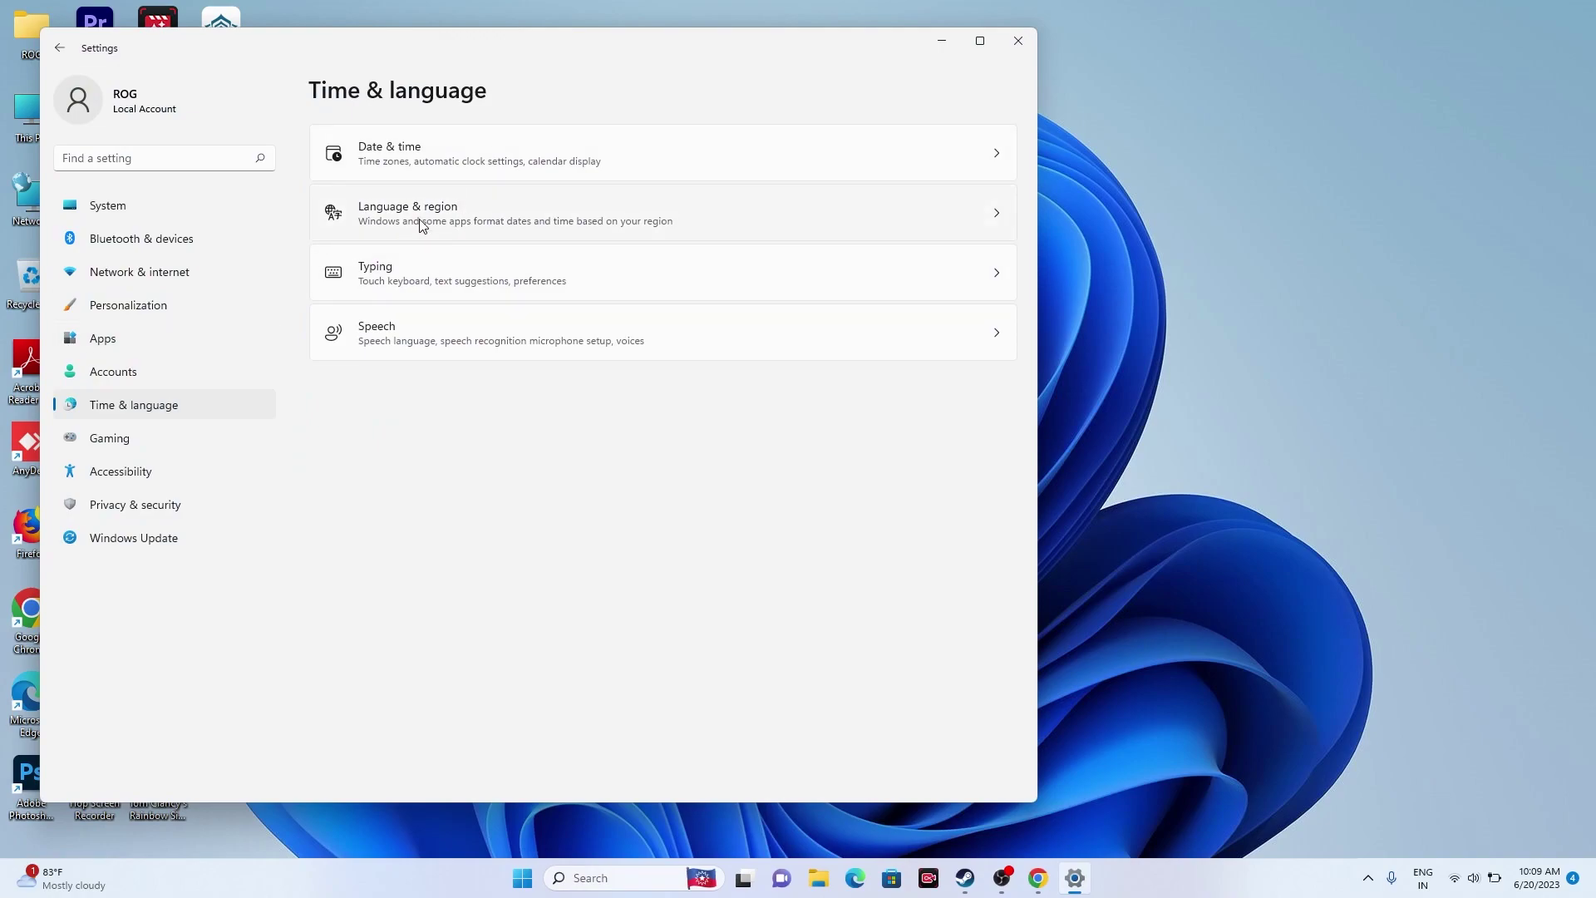
click(422, 224)
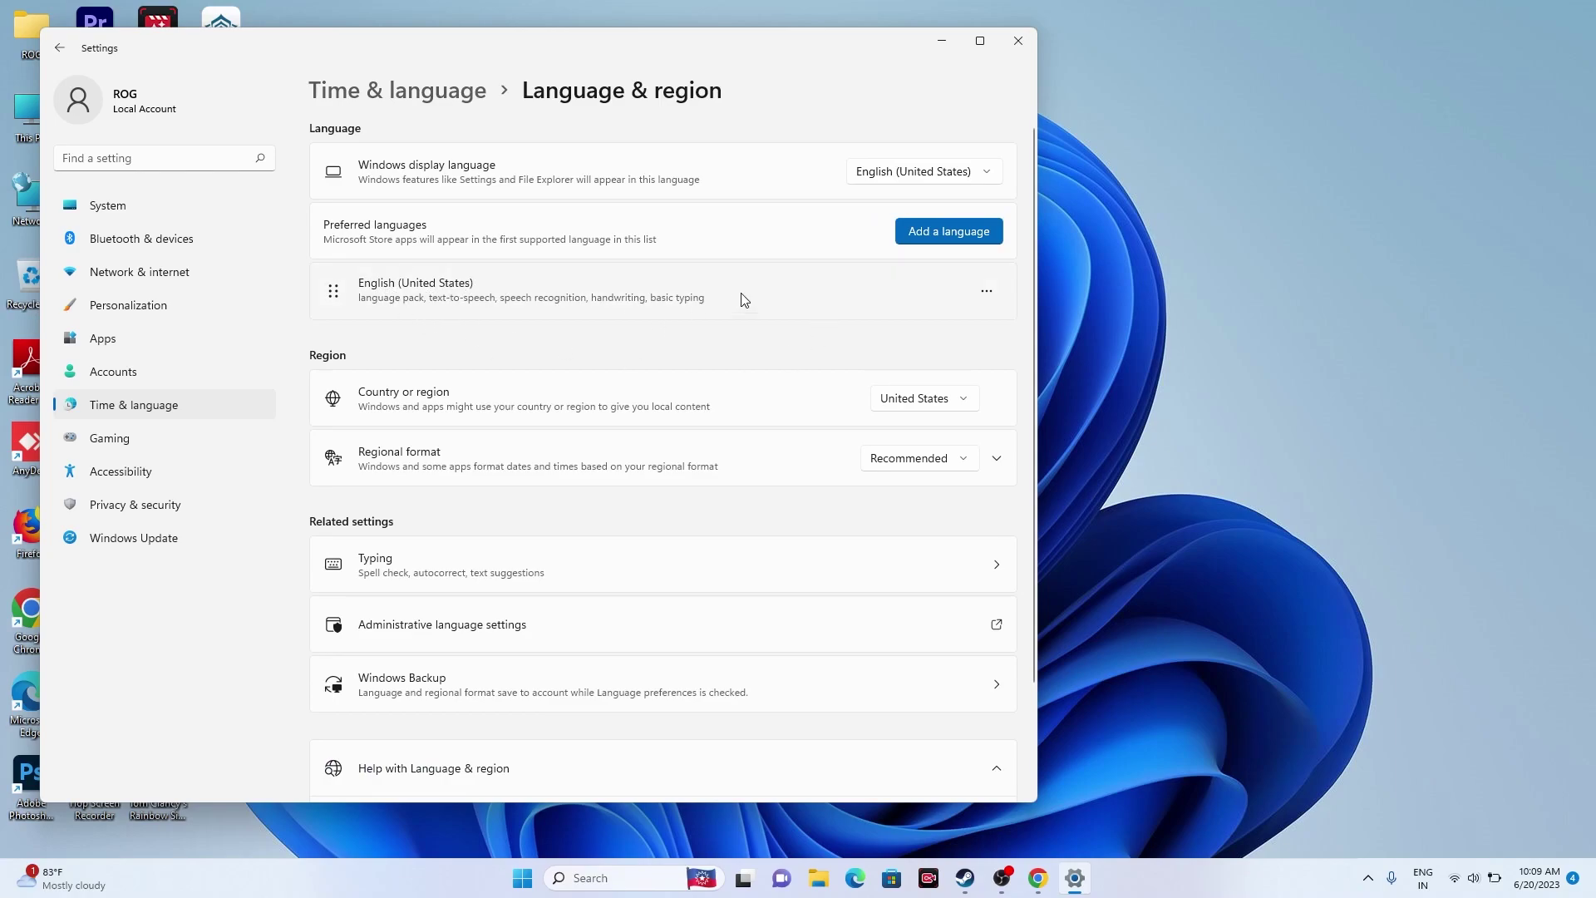
click(940, 233)
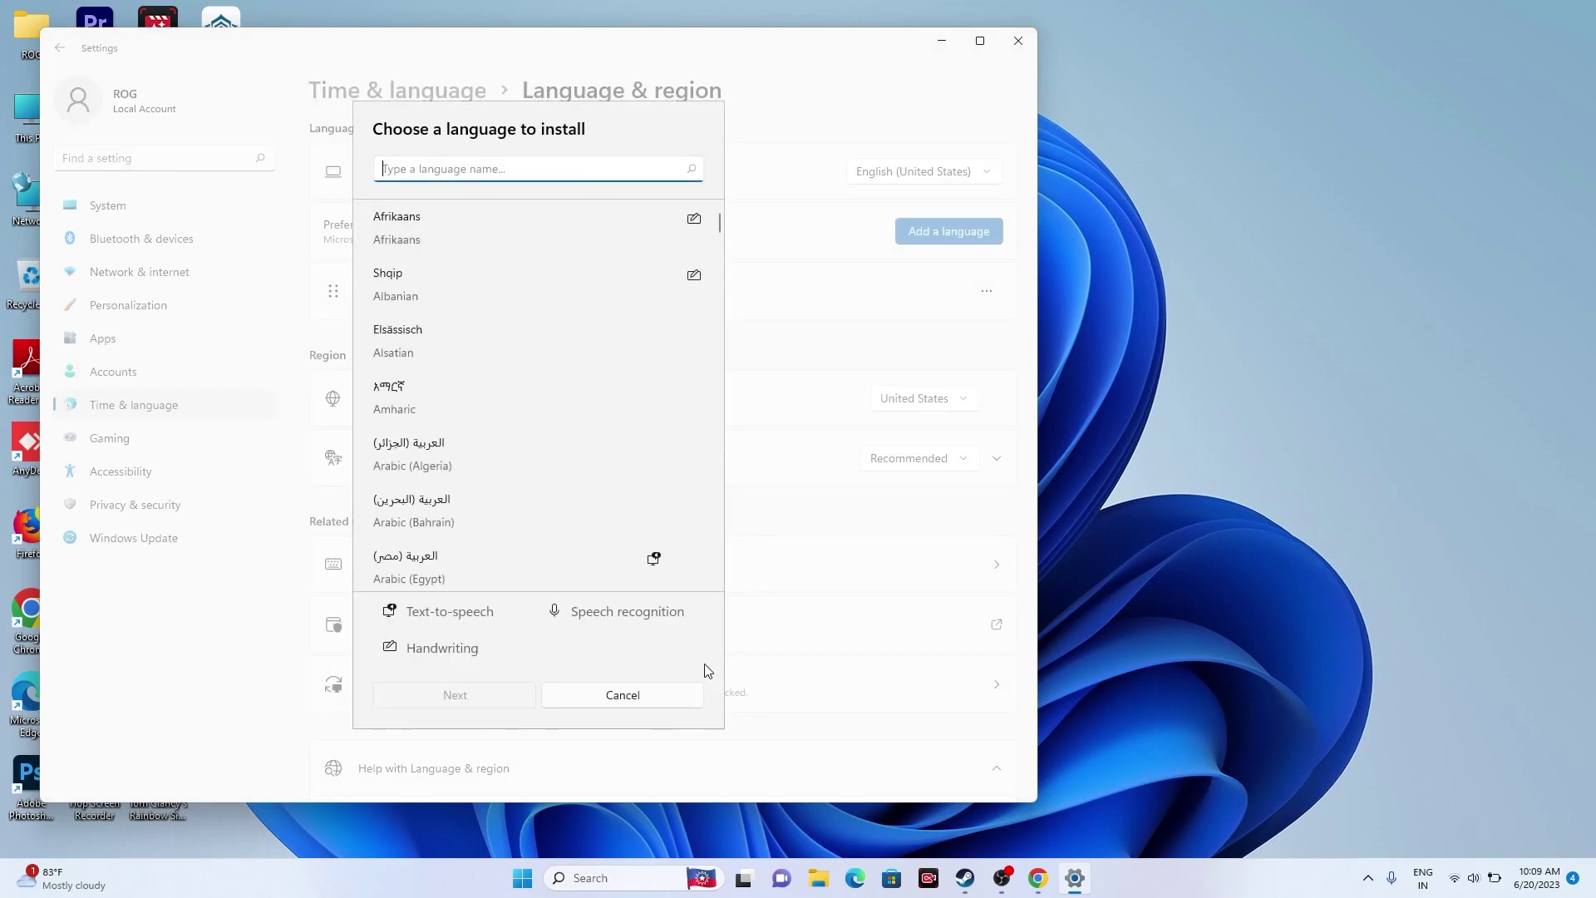
click(653, 696)
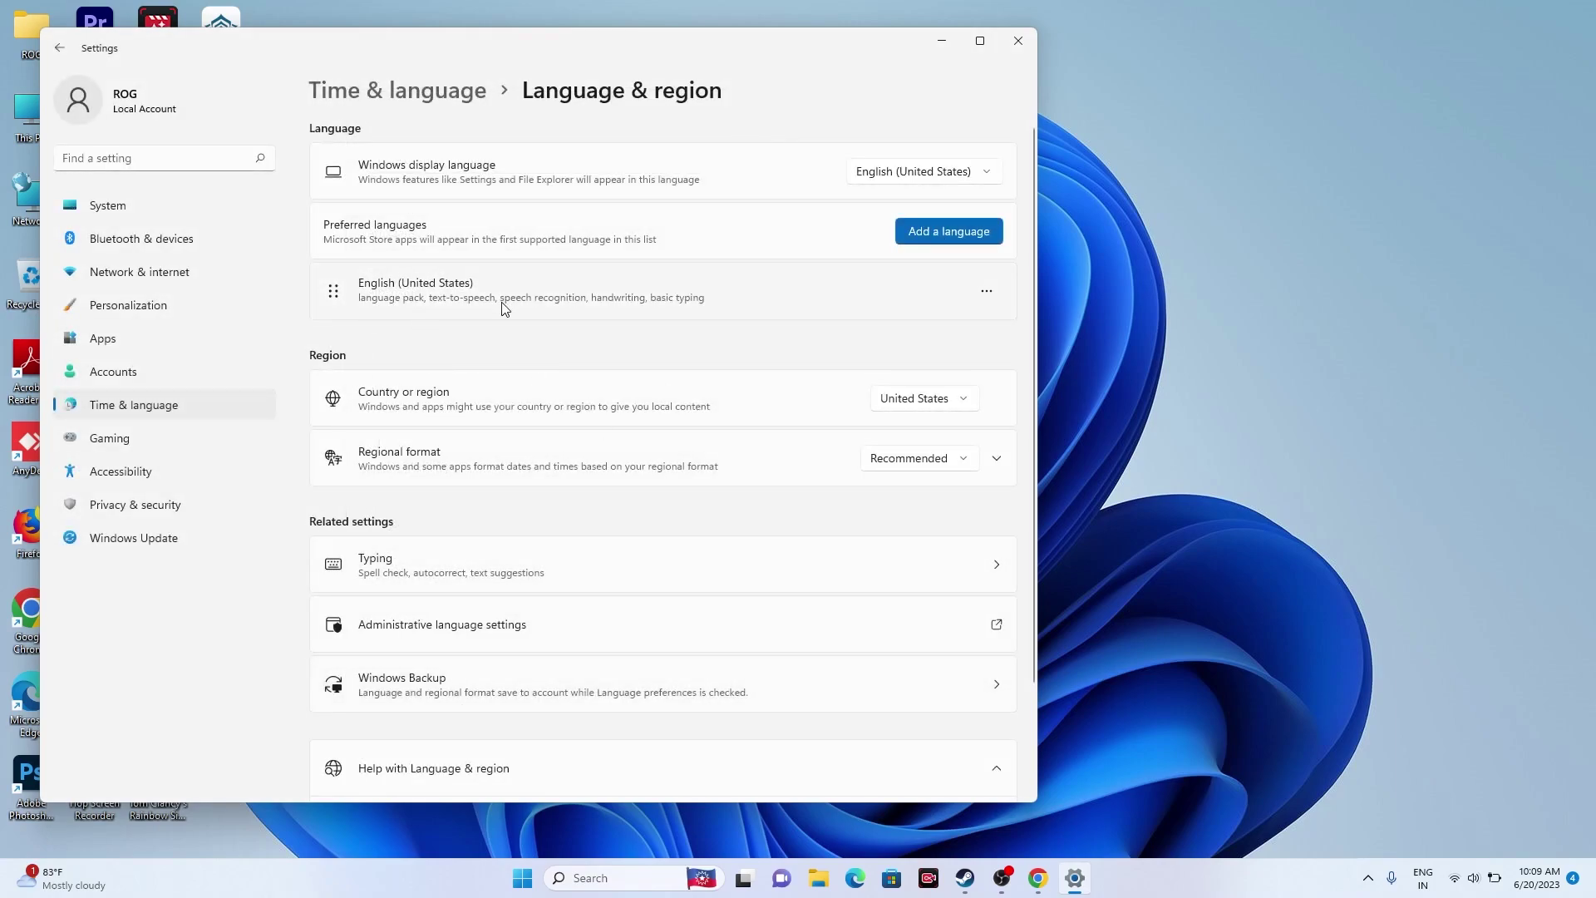
- Maximize Settings, check the date, time and time zone options in the Date & time settings, and close the window
click(980, 43)
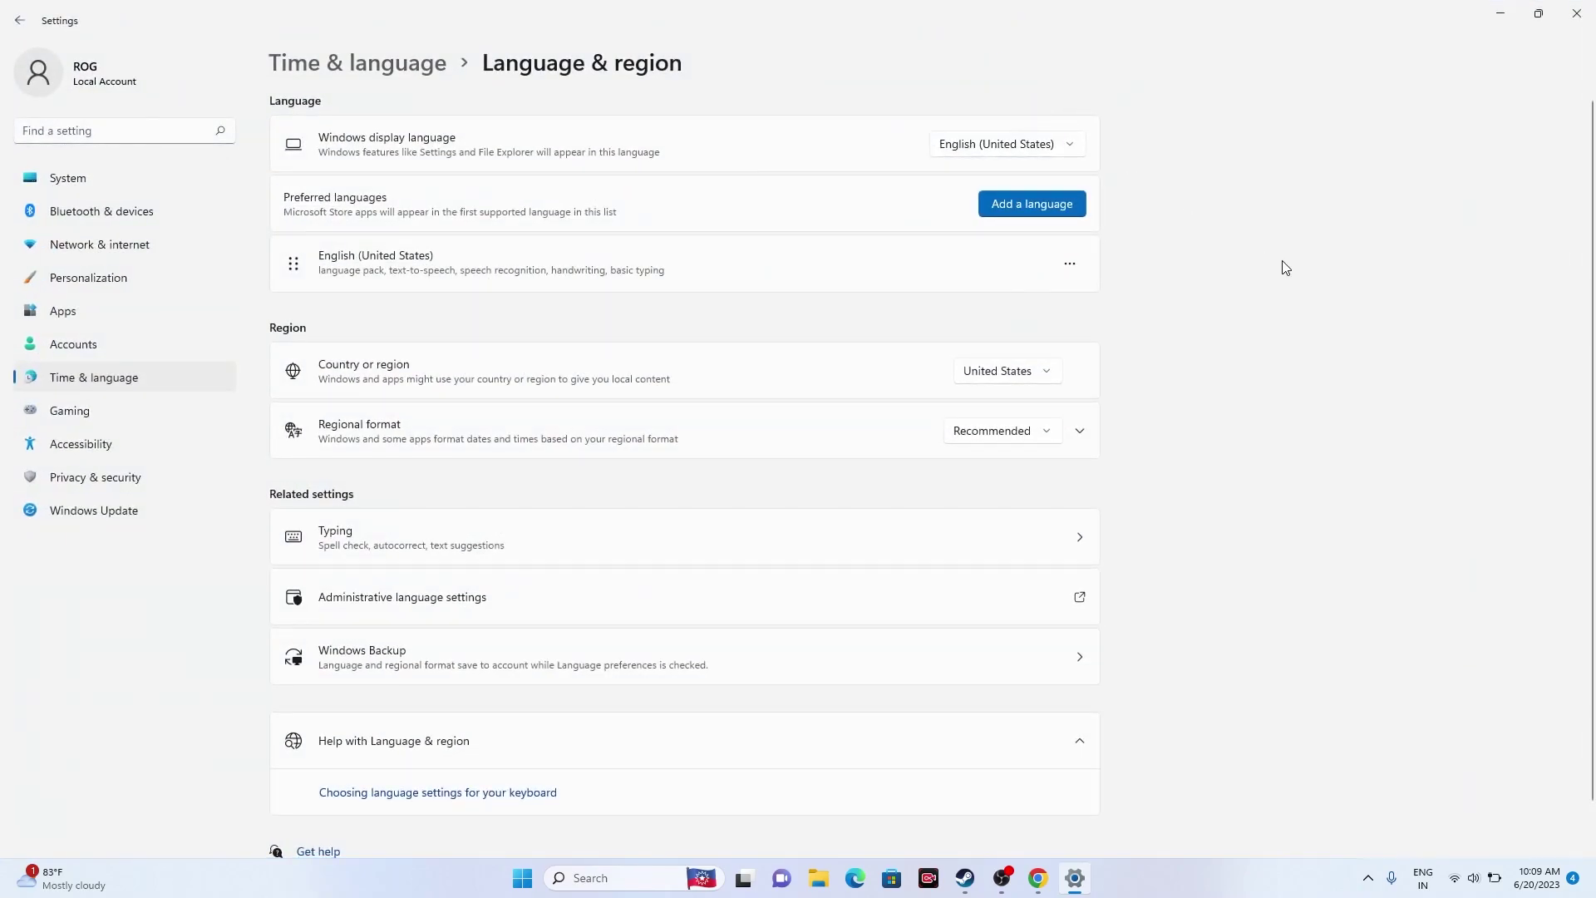
click(19, 20)
click(380, 118)
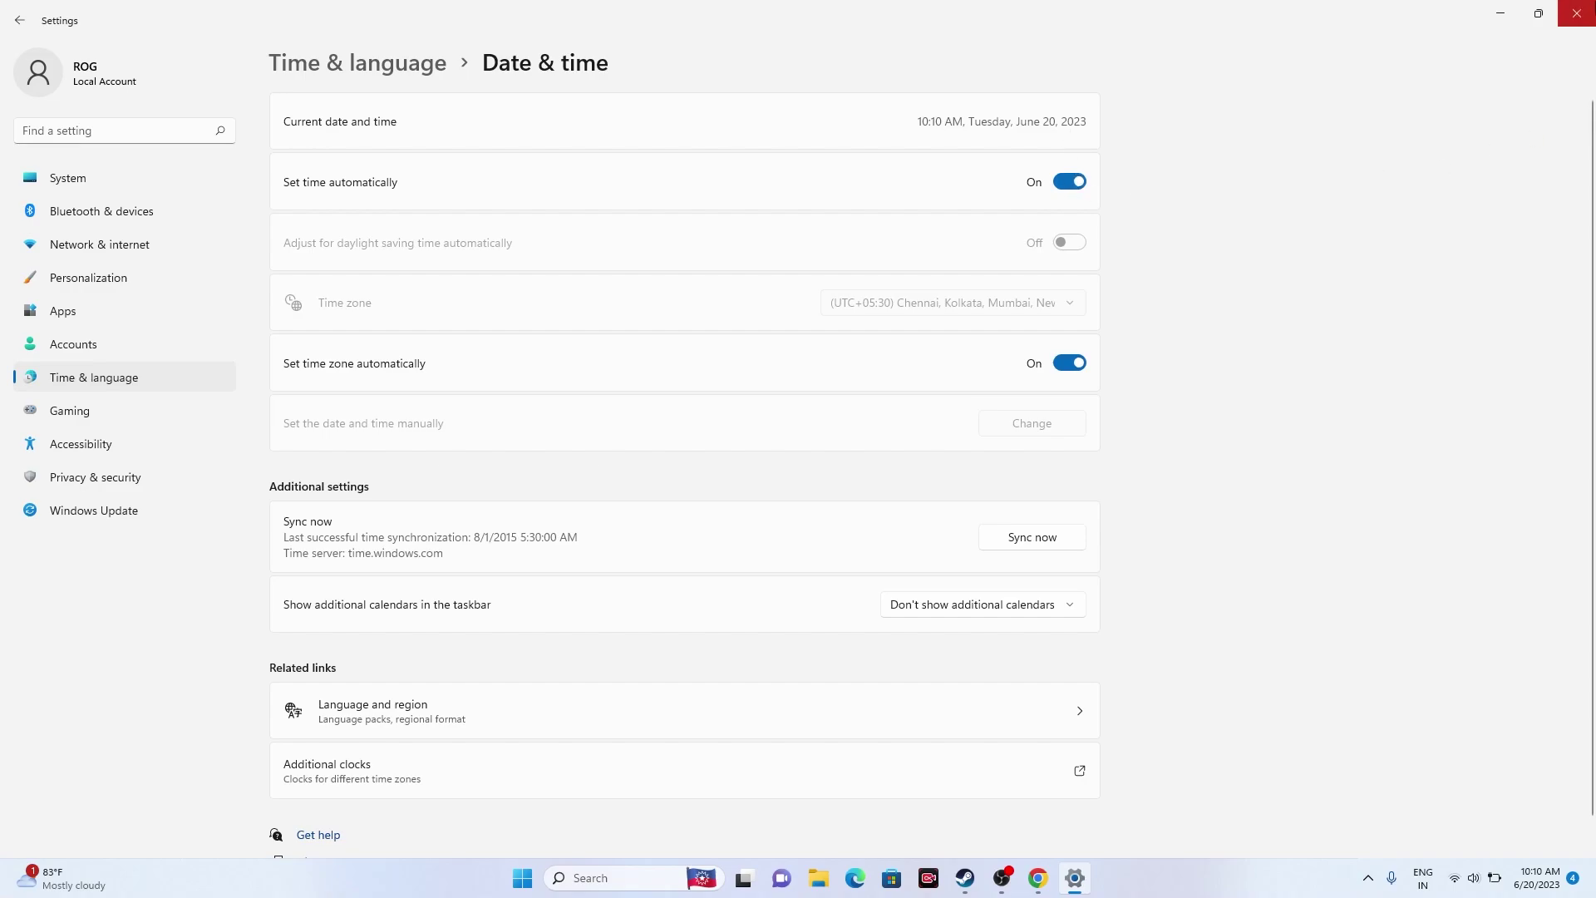
click(1576, 13)
click(982, 877)
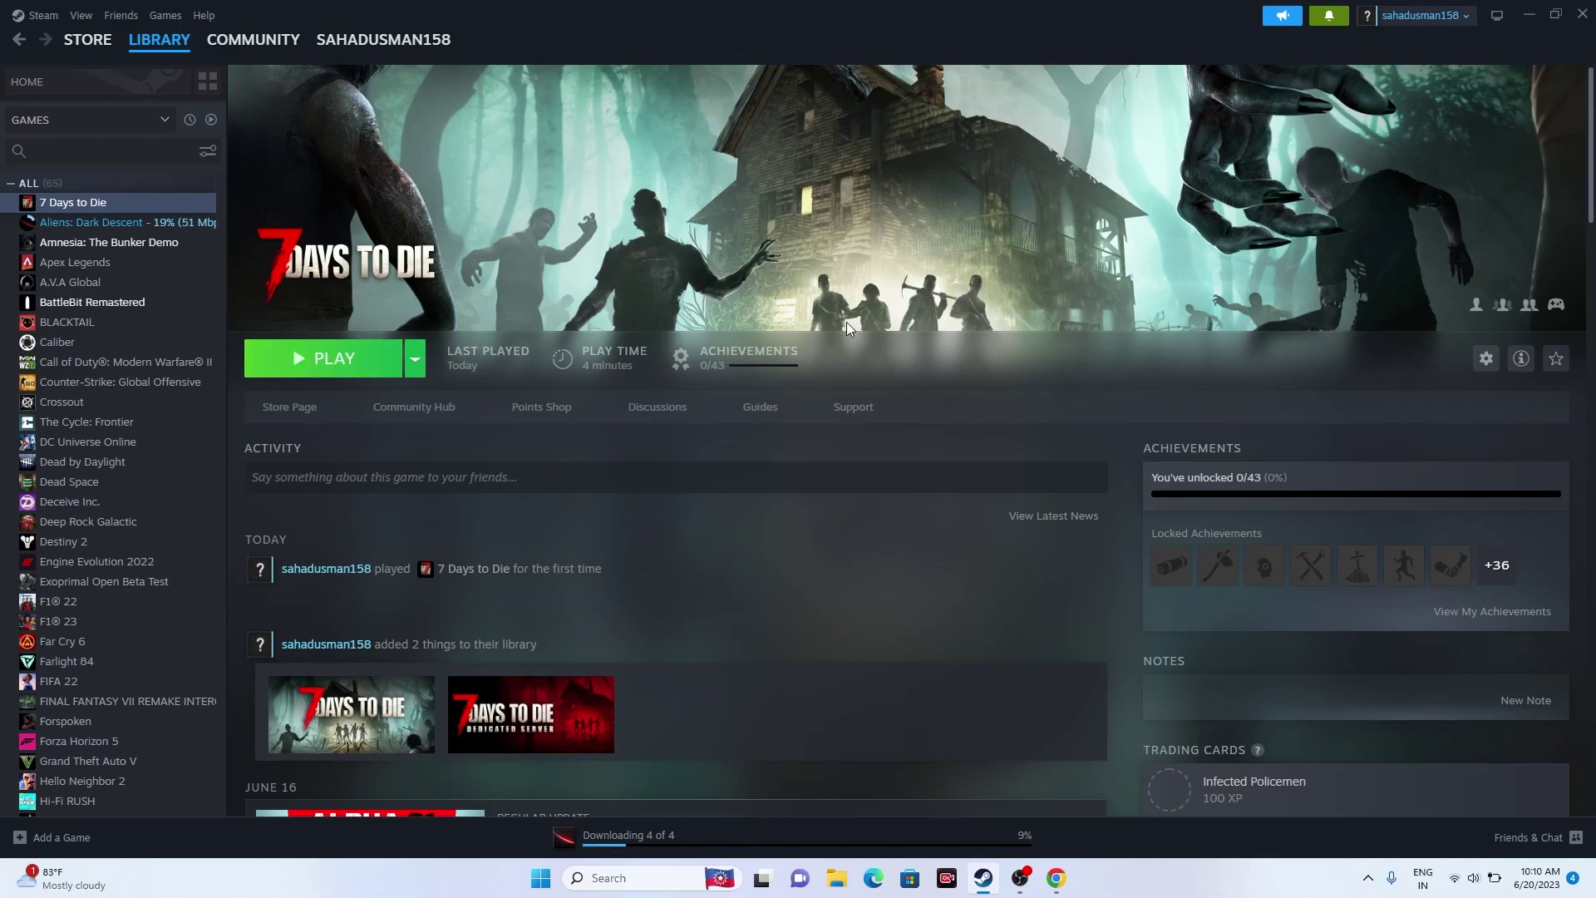
click(1528, 14)
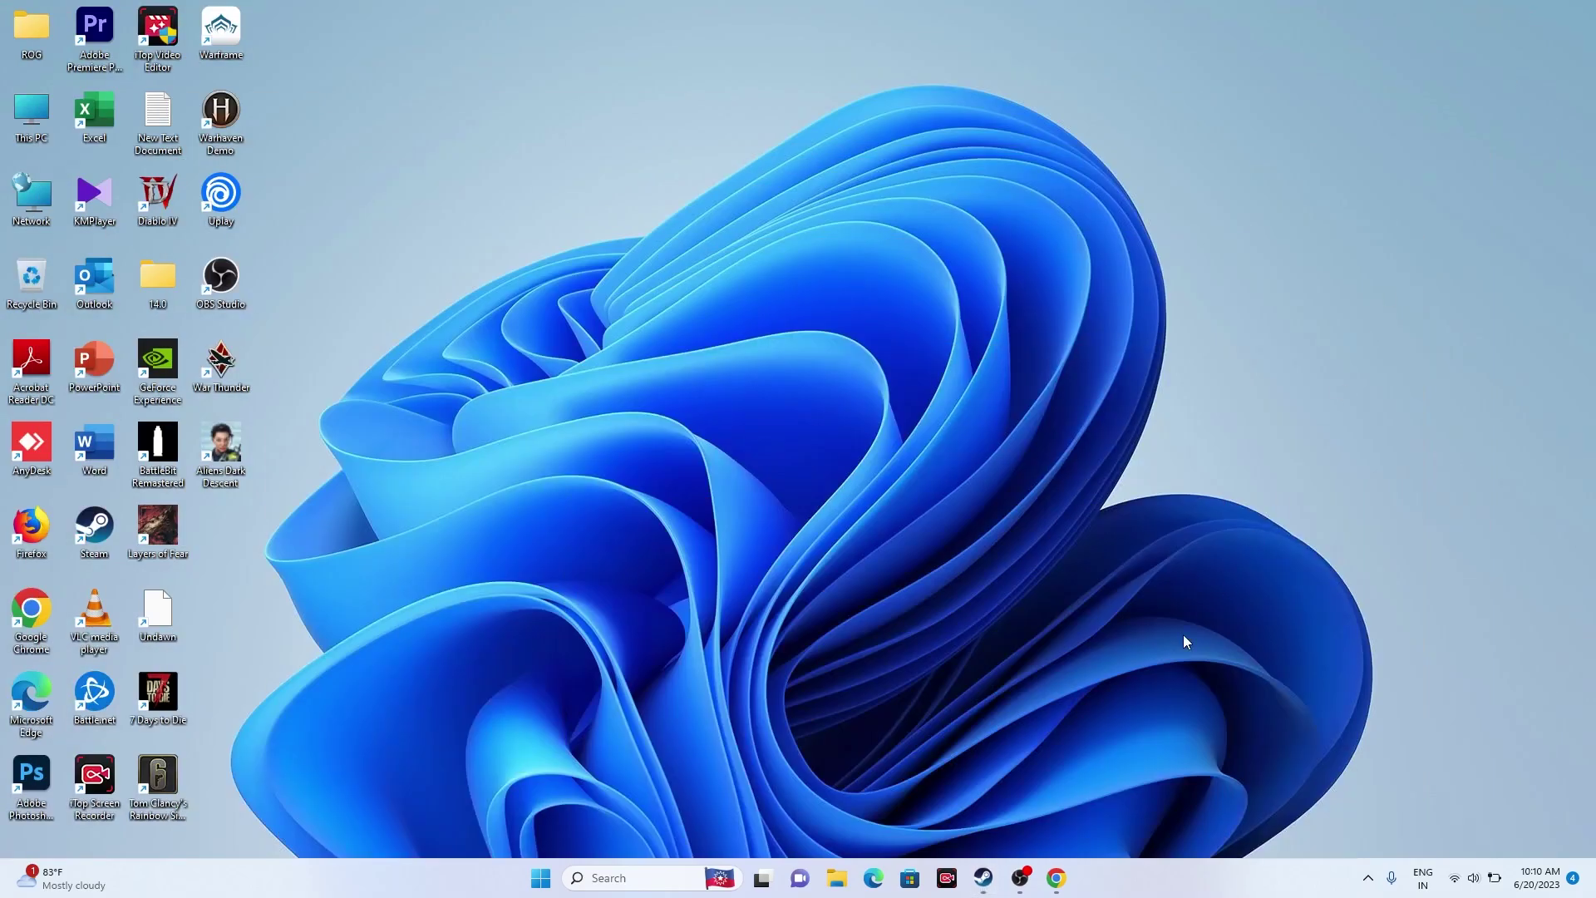
- Open the Documents folder in File Explorer, check which folders it contains, and close it
click(837, 877)
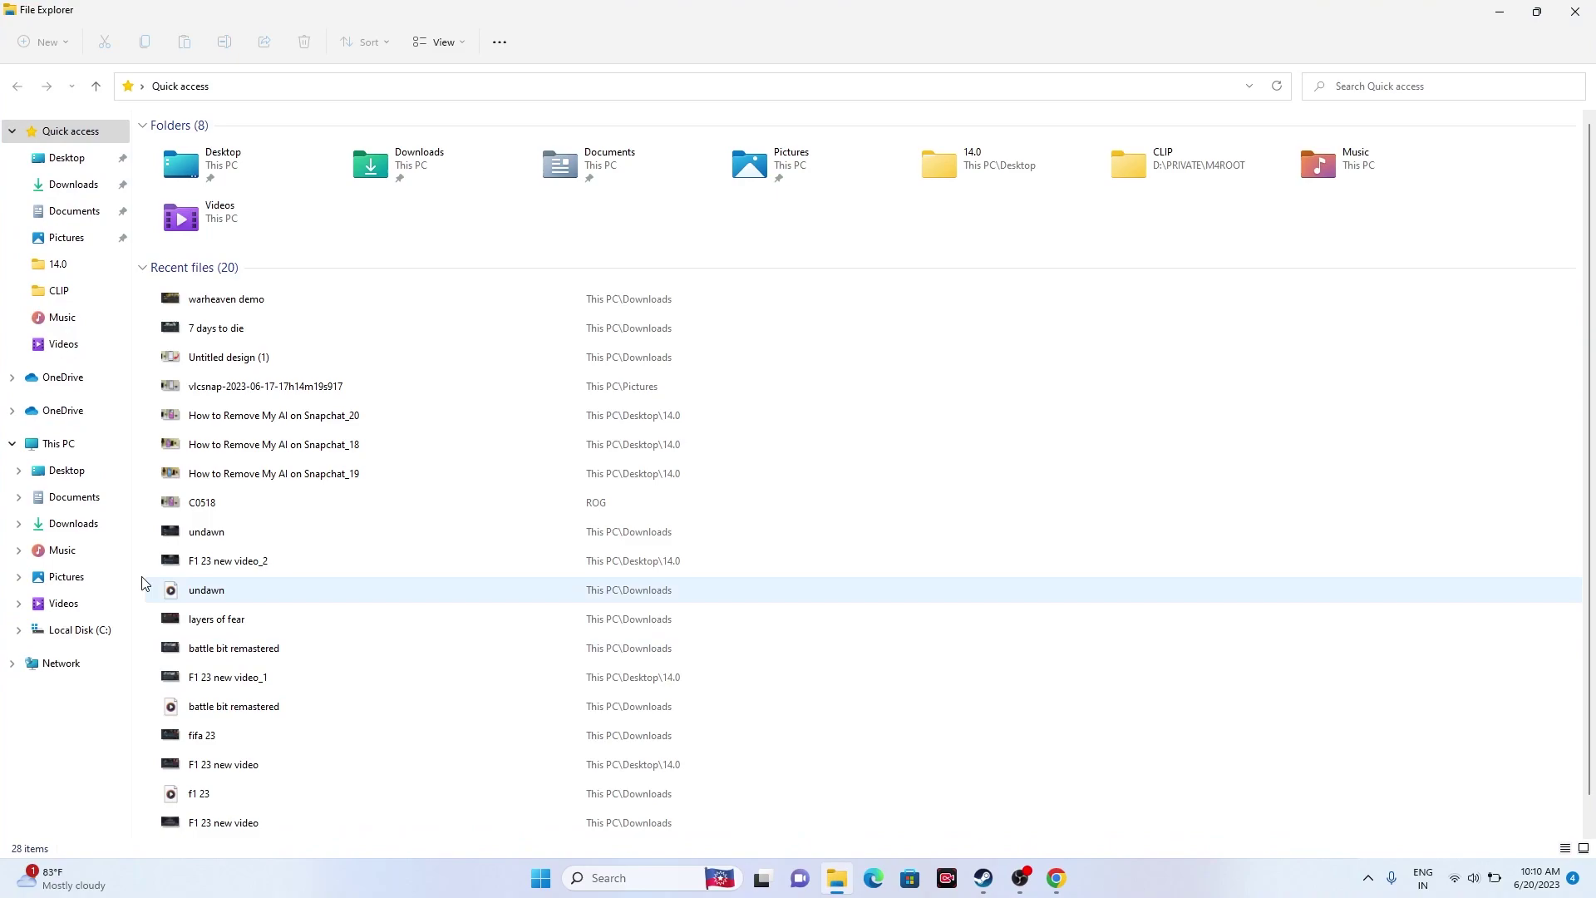
click(90, 444)
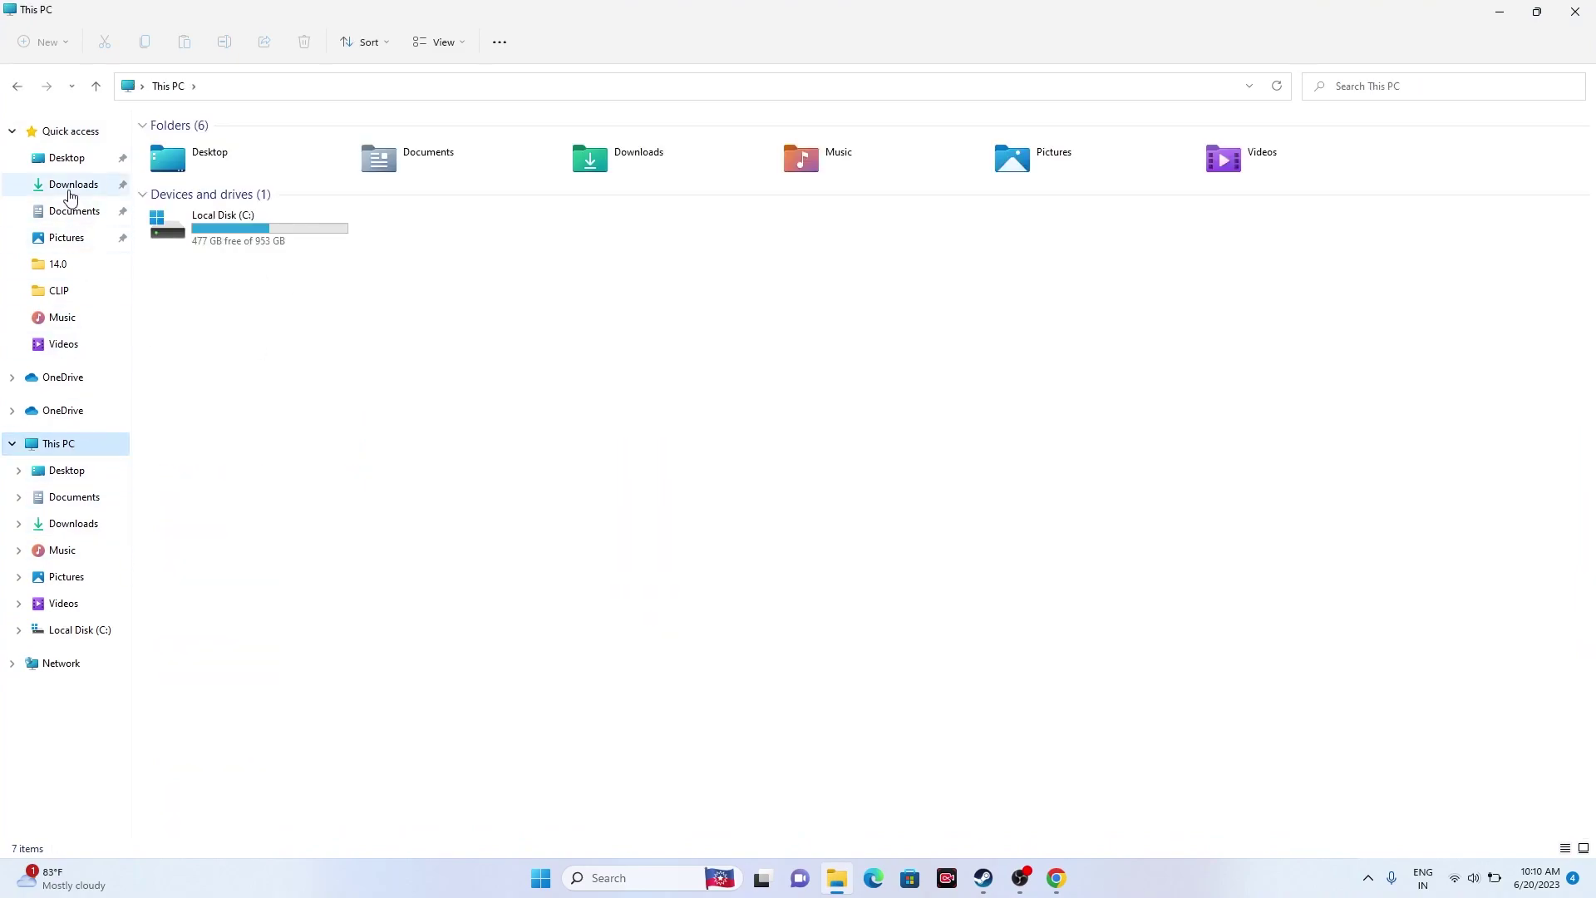
click(87, 211)
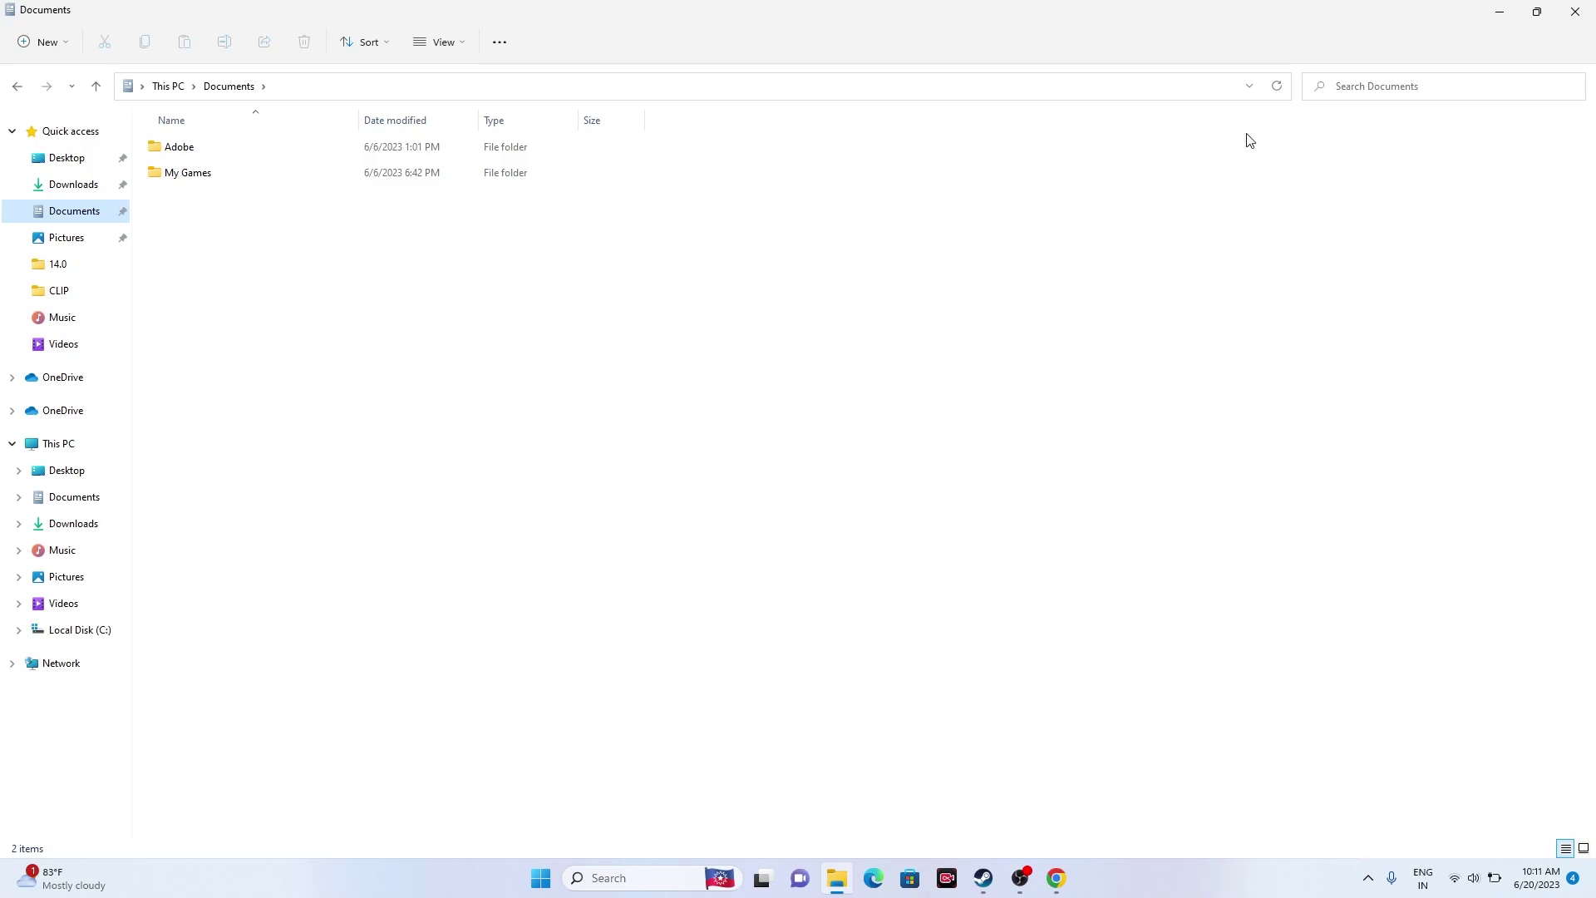
click(1575, 12)
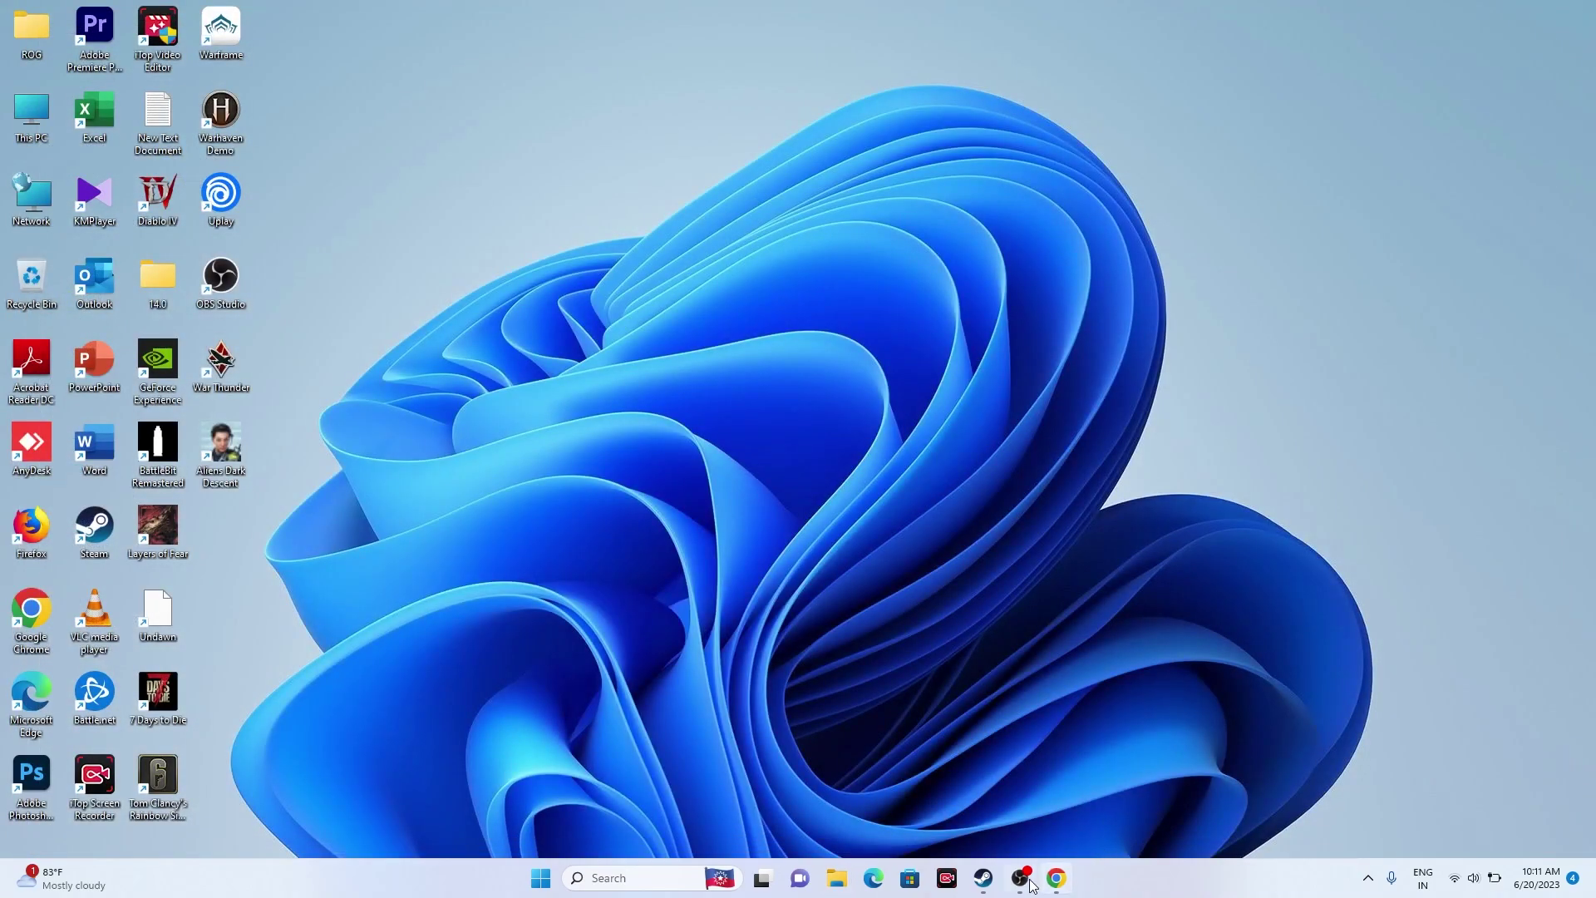
click(983, 878)
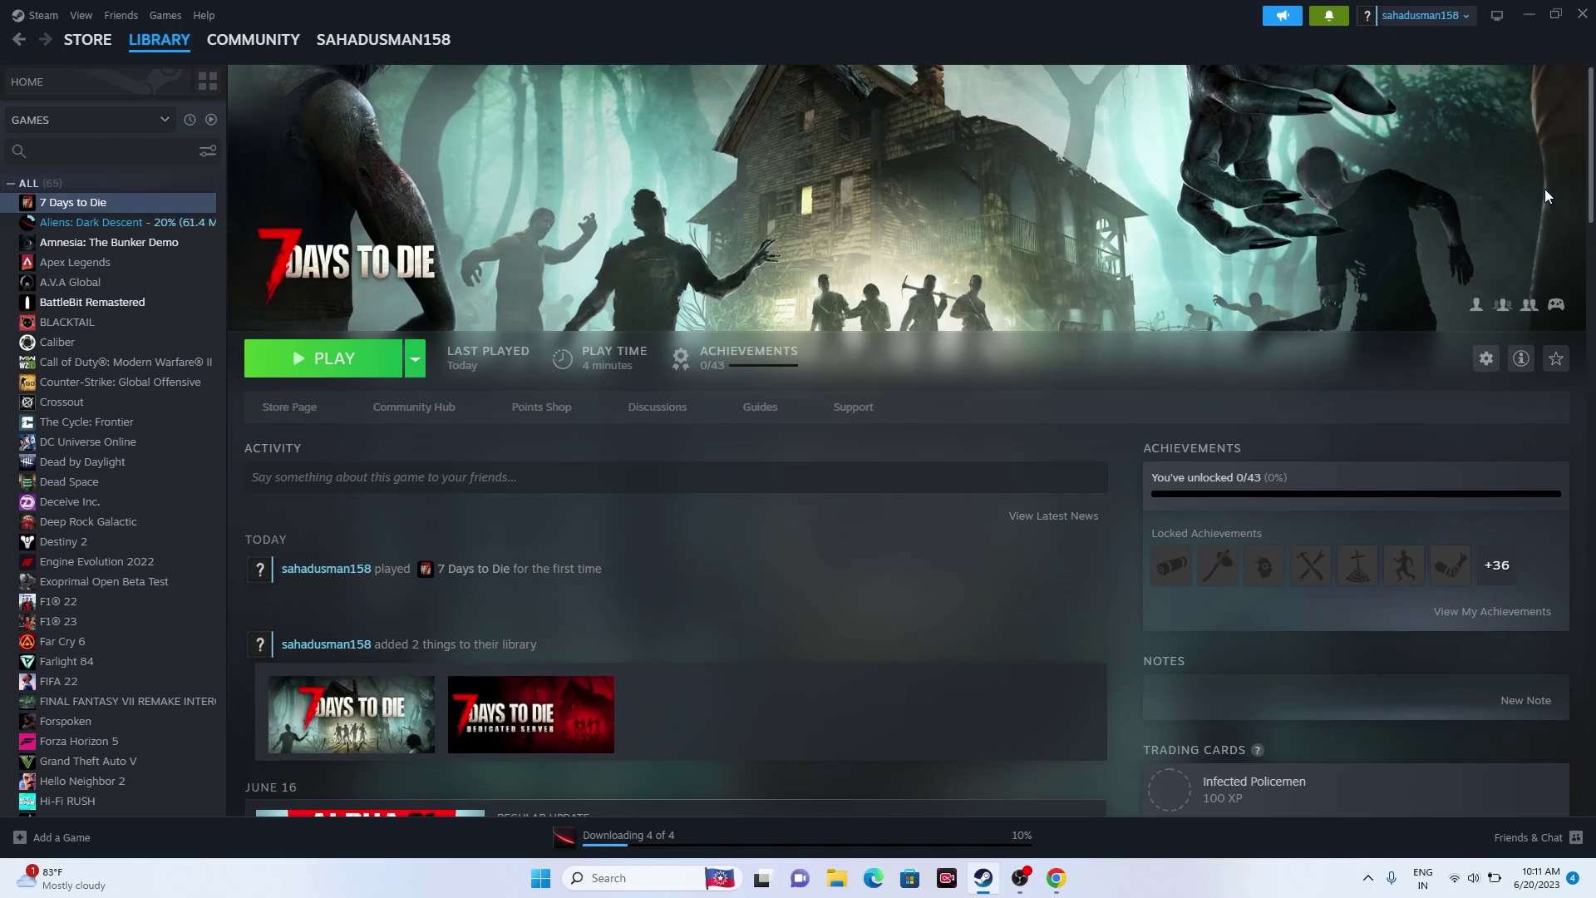
click(1538, 18)
click(982, 878)
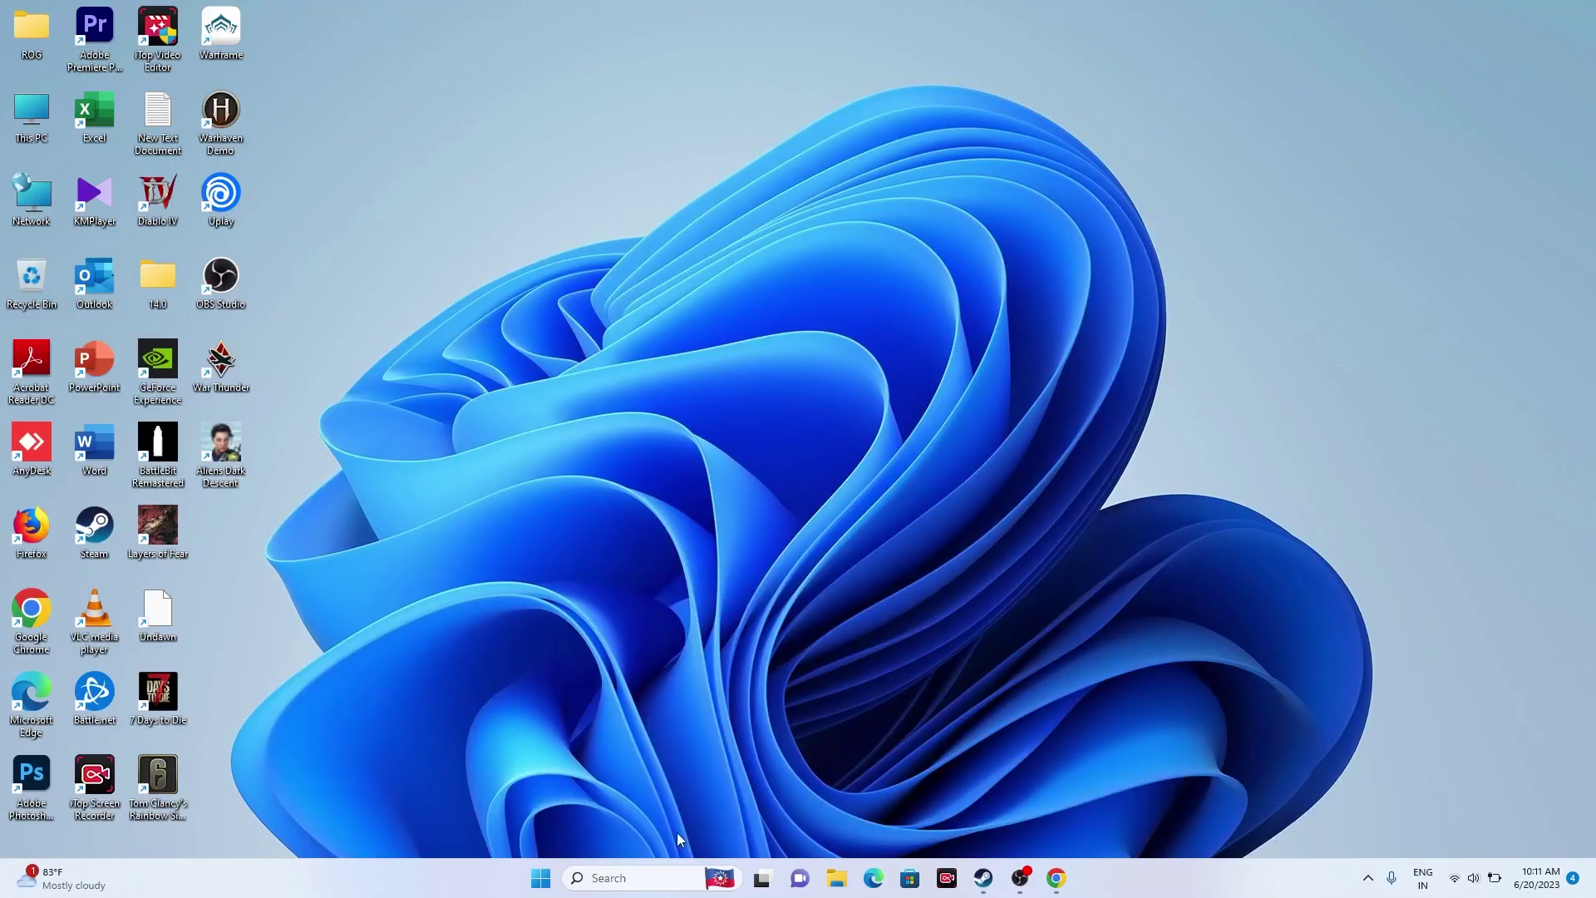
- Open the list of apps allowed through Windows Defender Firewall in Control Panel and unlock it for changes
click(647, 878)
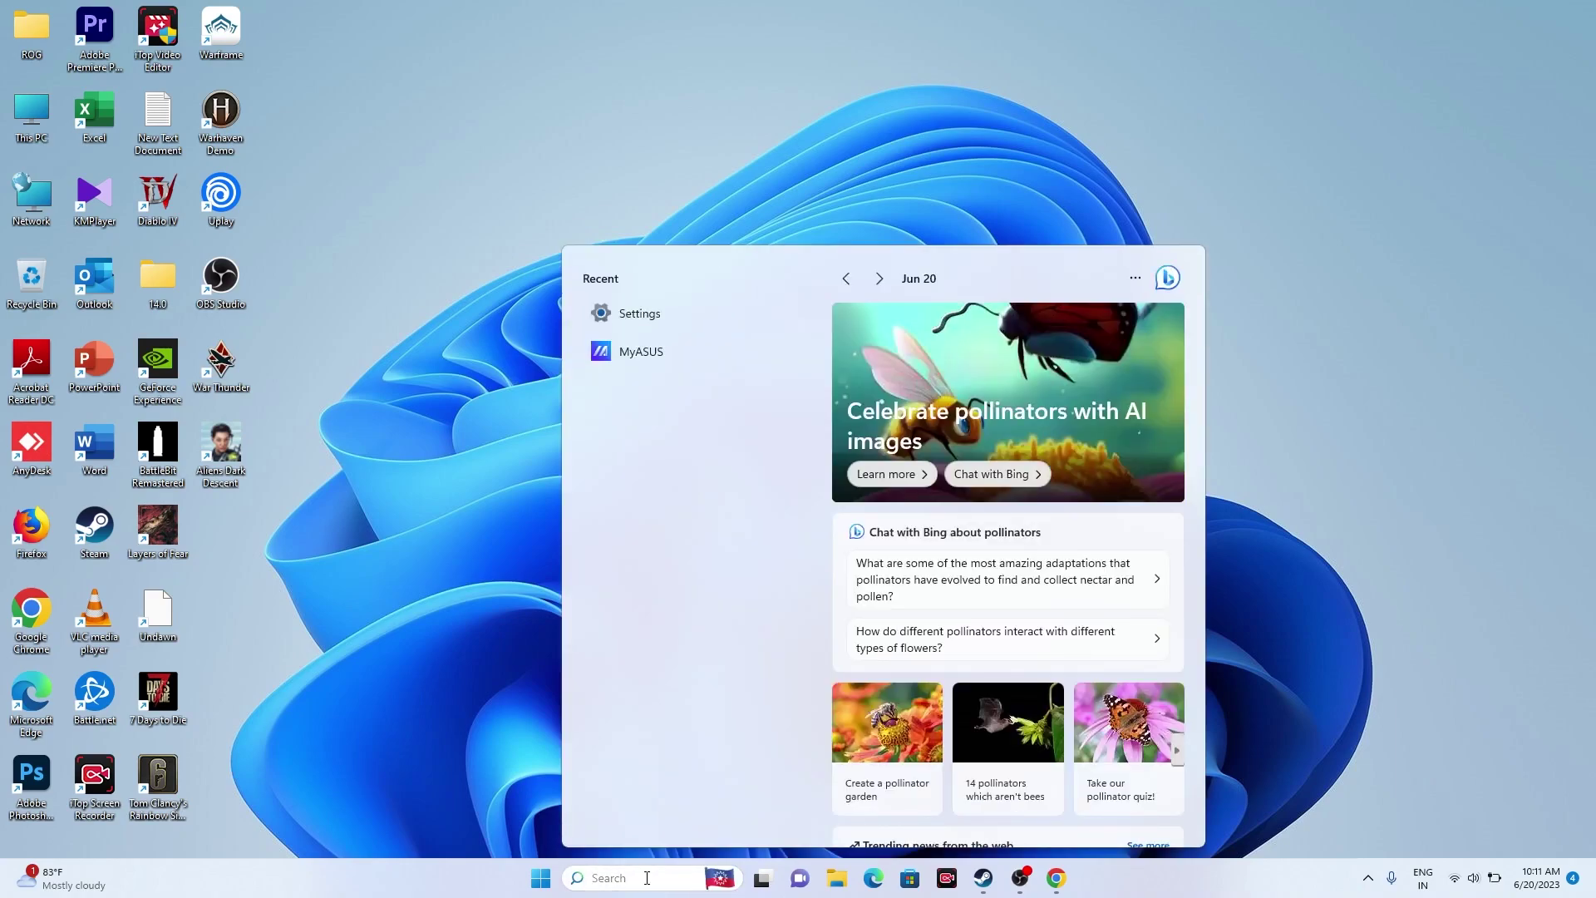
text(control)
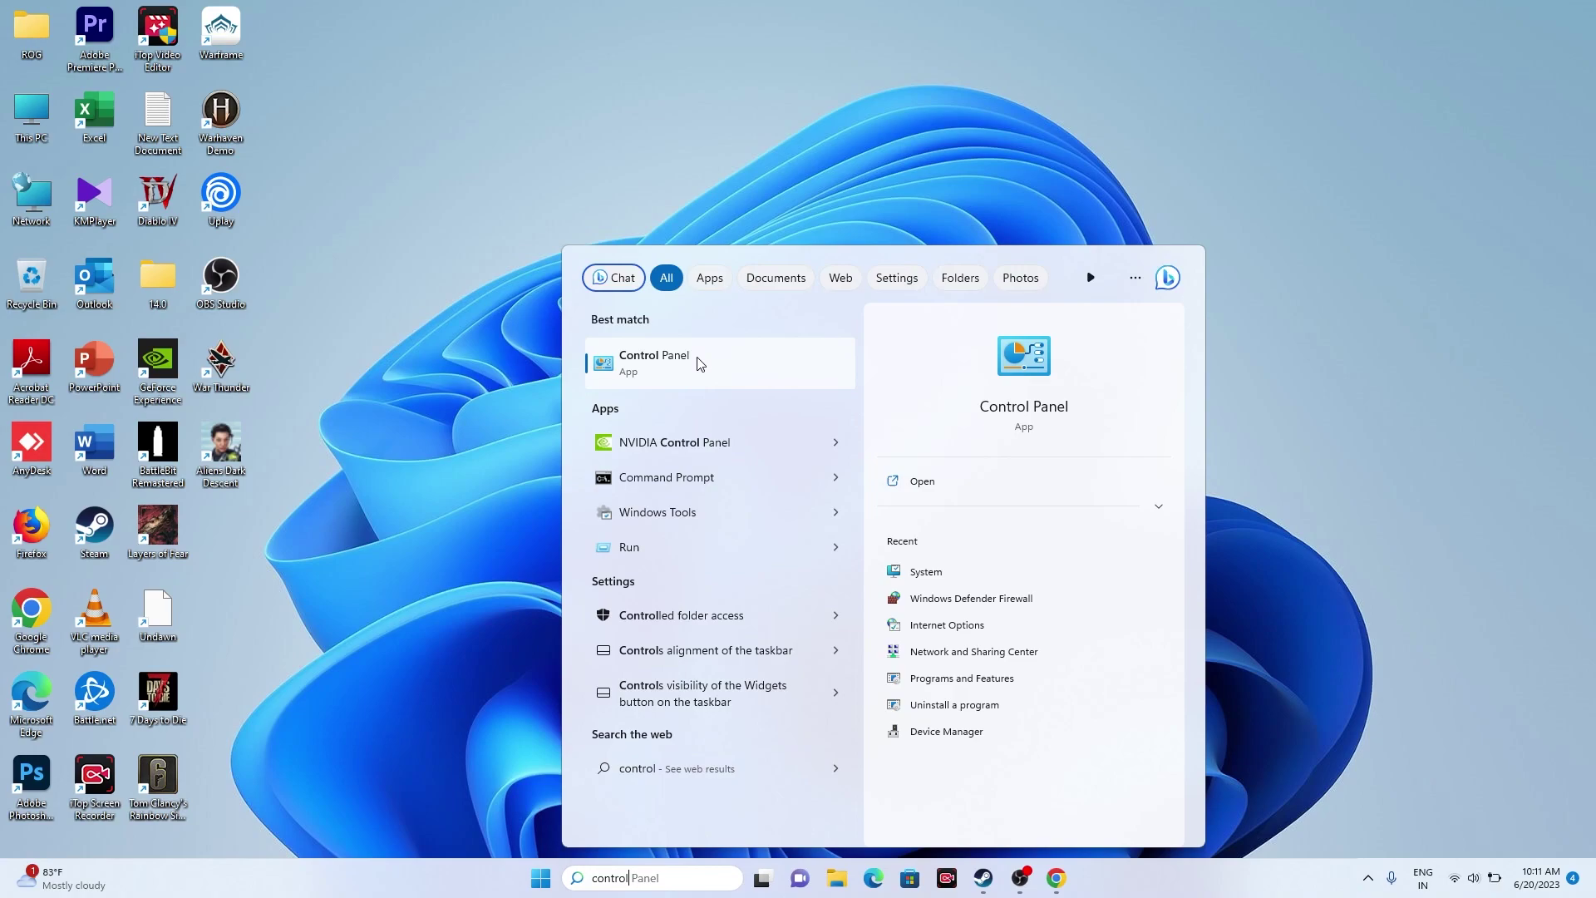
click(696, 356)
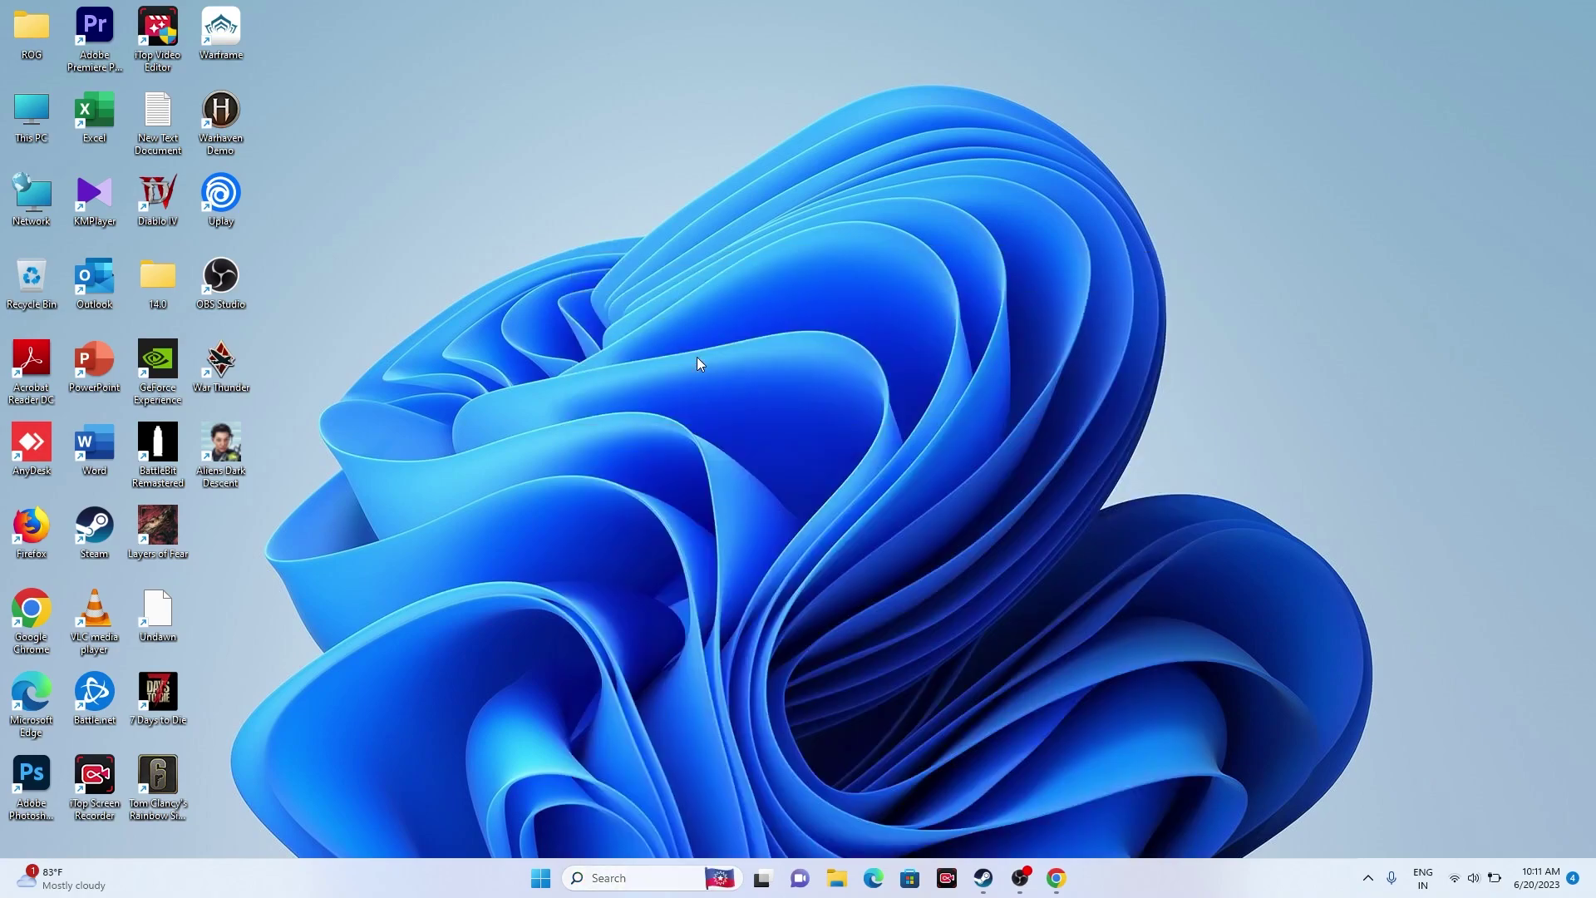
click(606, 136)
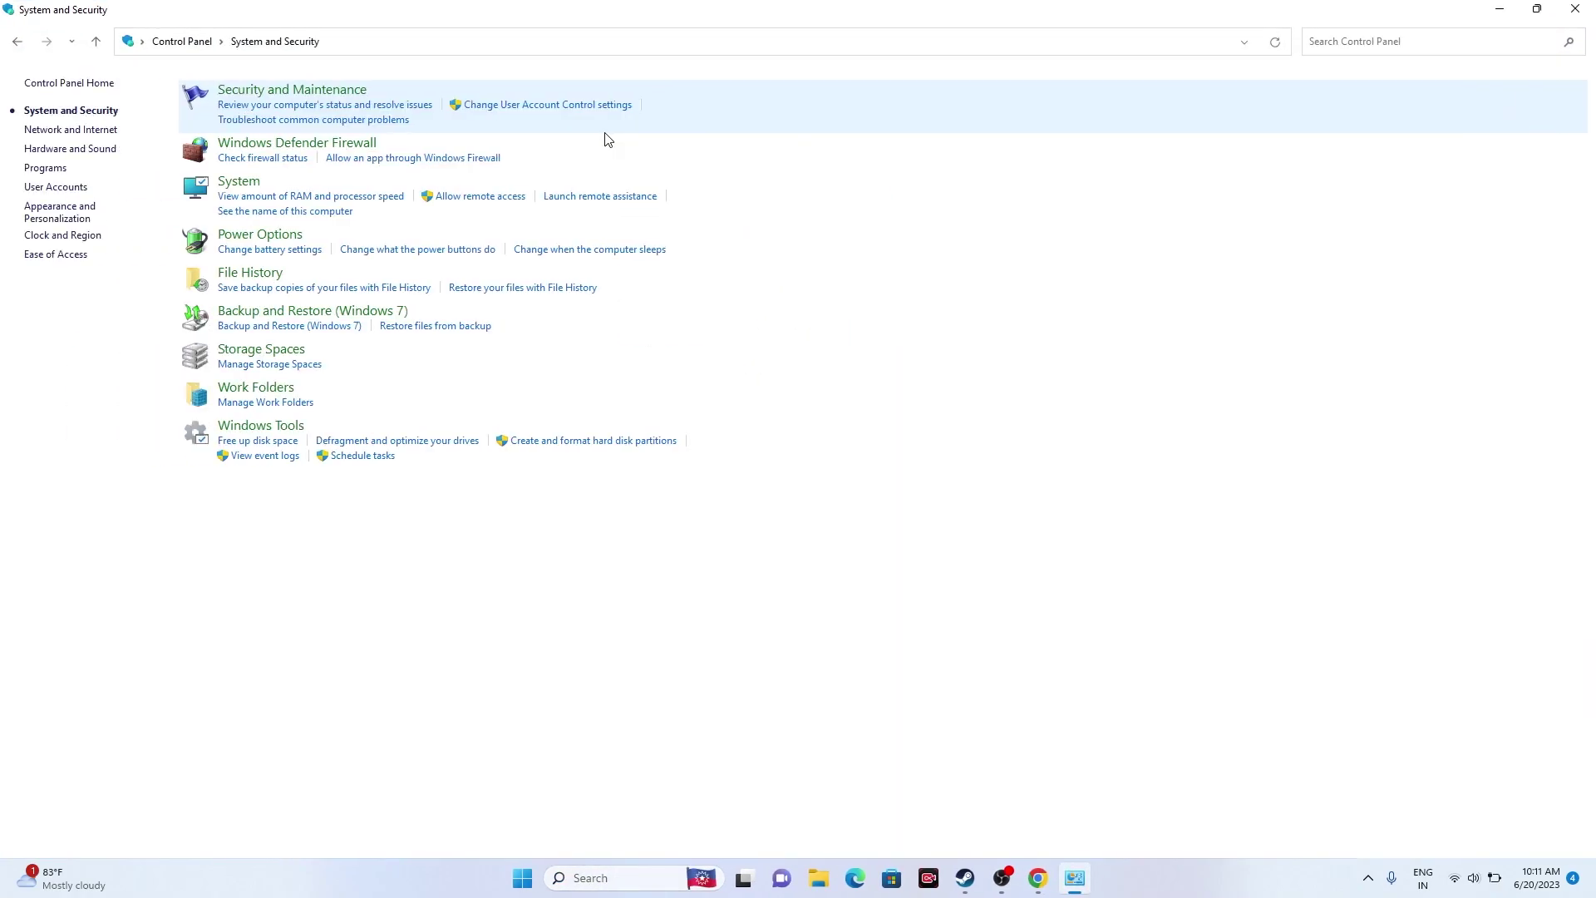
click(316, 145)
click(74, 126)
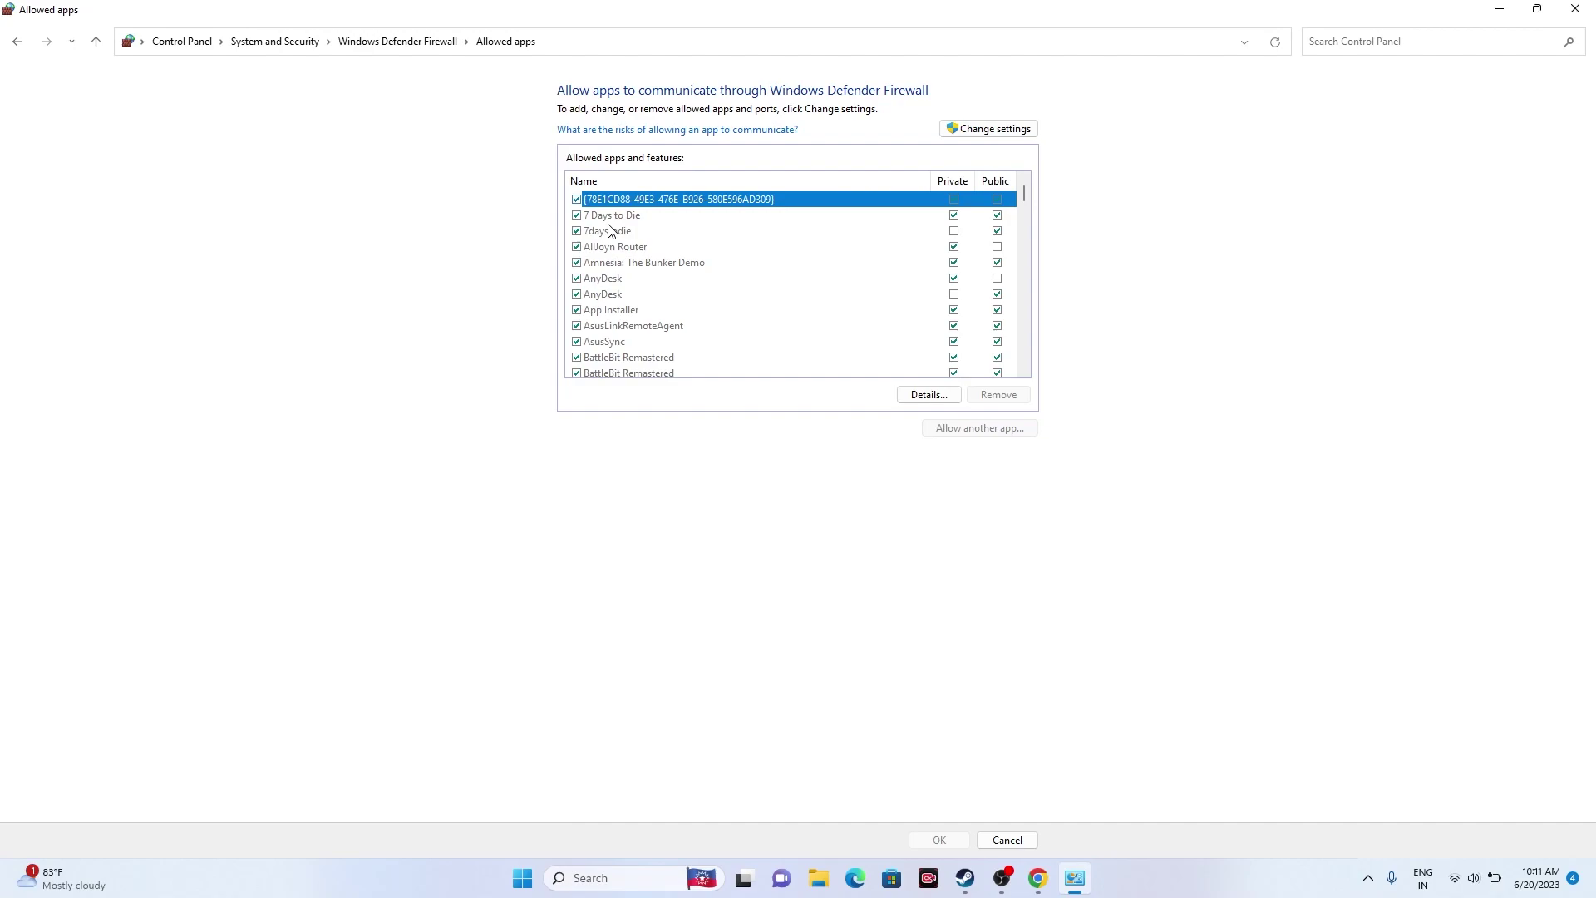
click(956, 129)
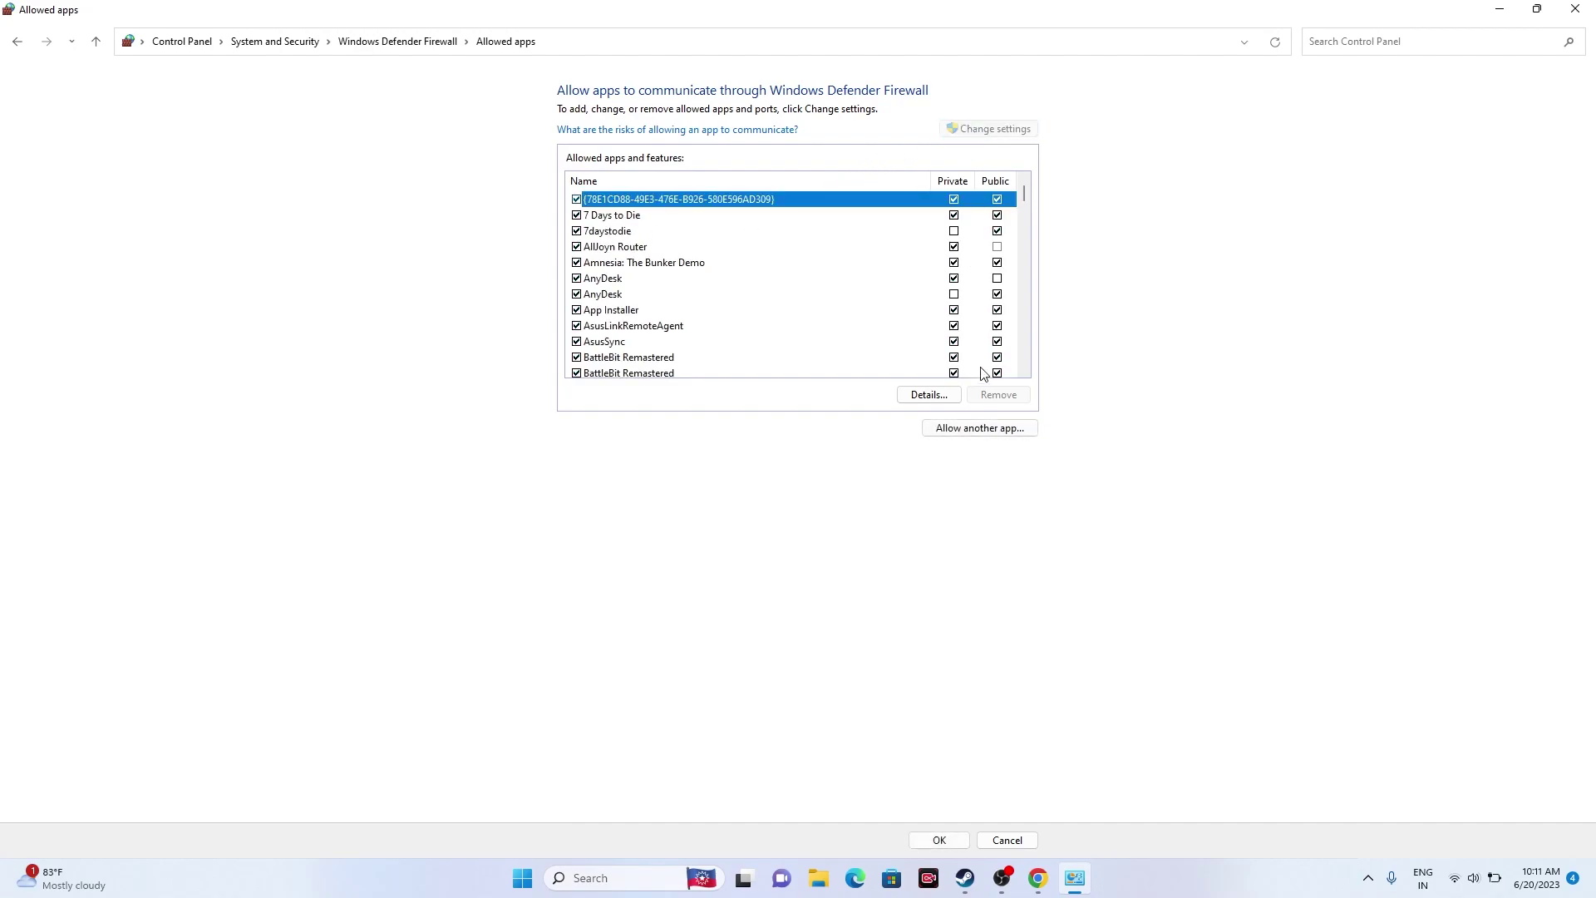
- Start allowing another app through the firewall and browse to the Program Files (x86) folder on Local Disk (C:)
click(979, 428)
click(917, 519)
scroll(698, 587, up, 1)
click(698, 493)
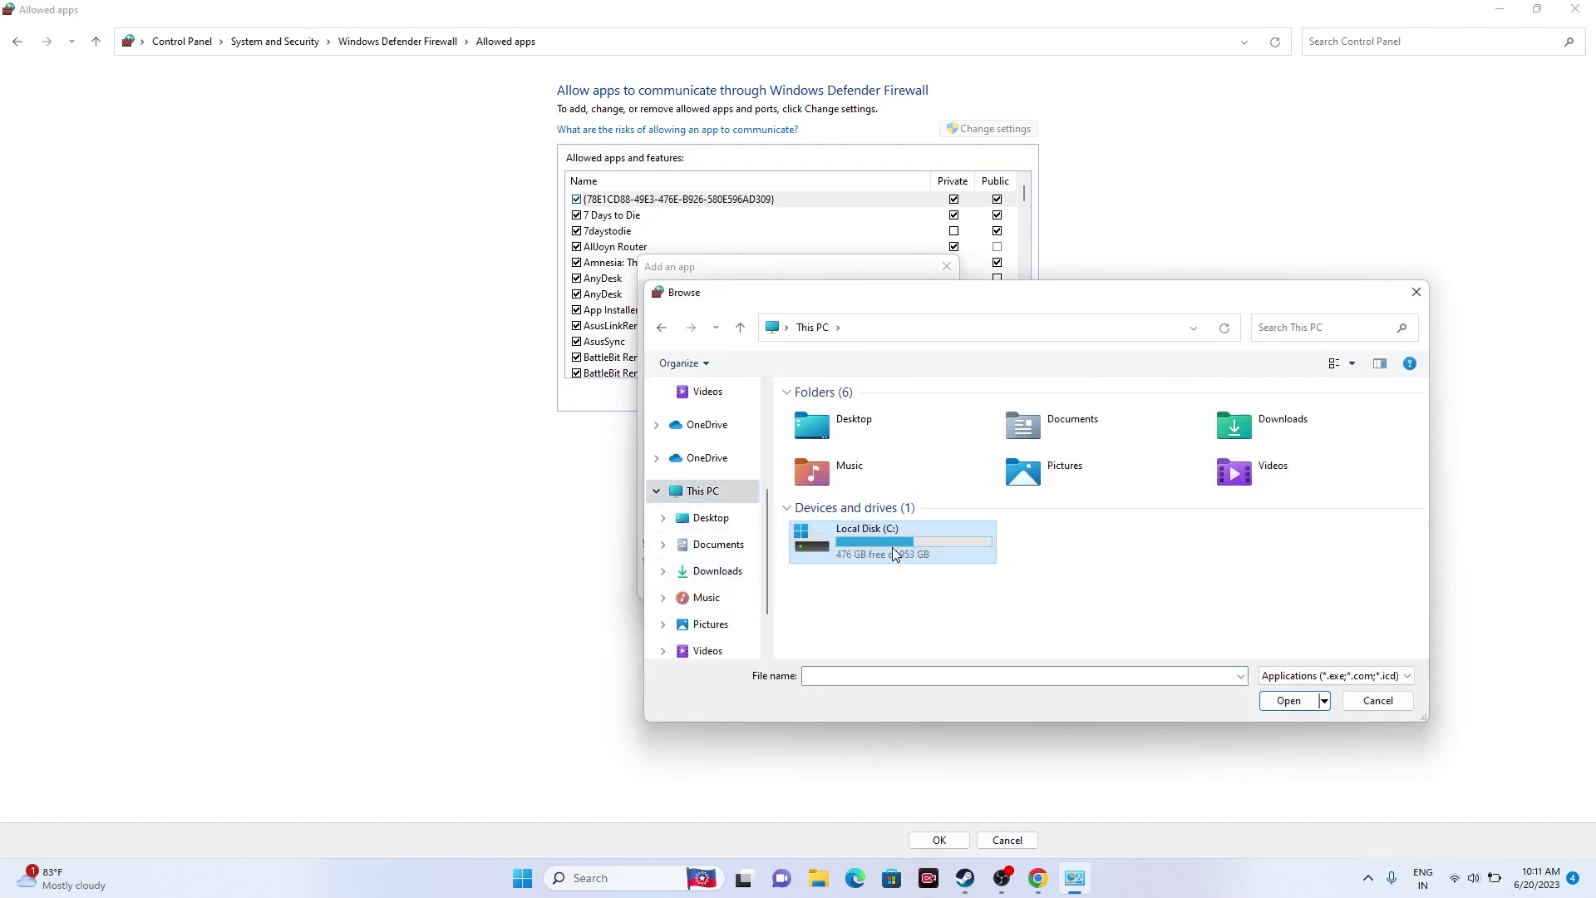
double_click(892, 552)
double_click(884, 542)
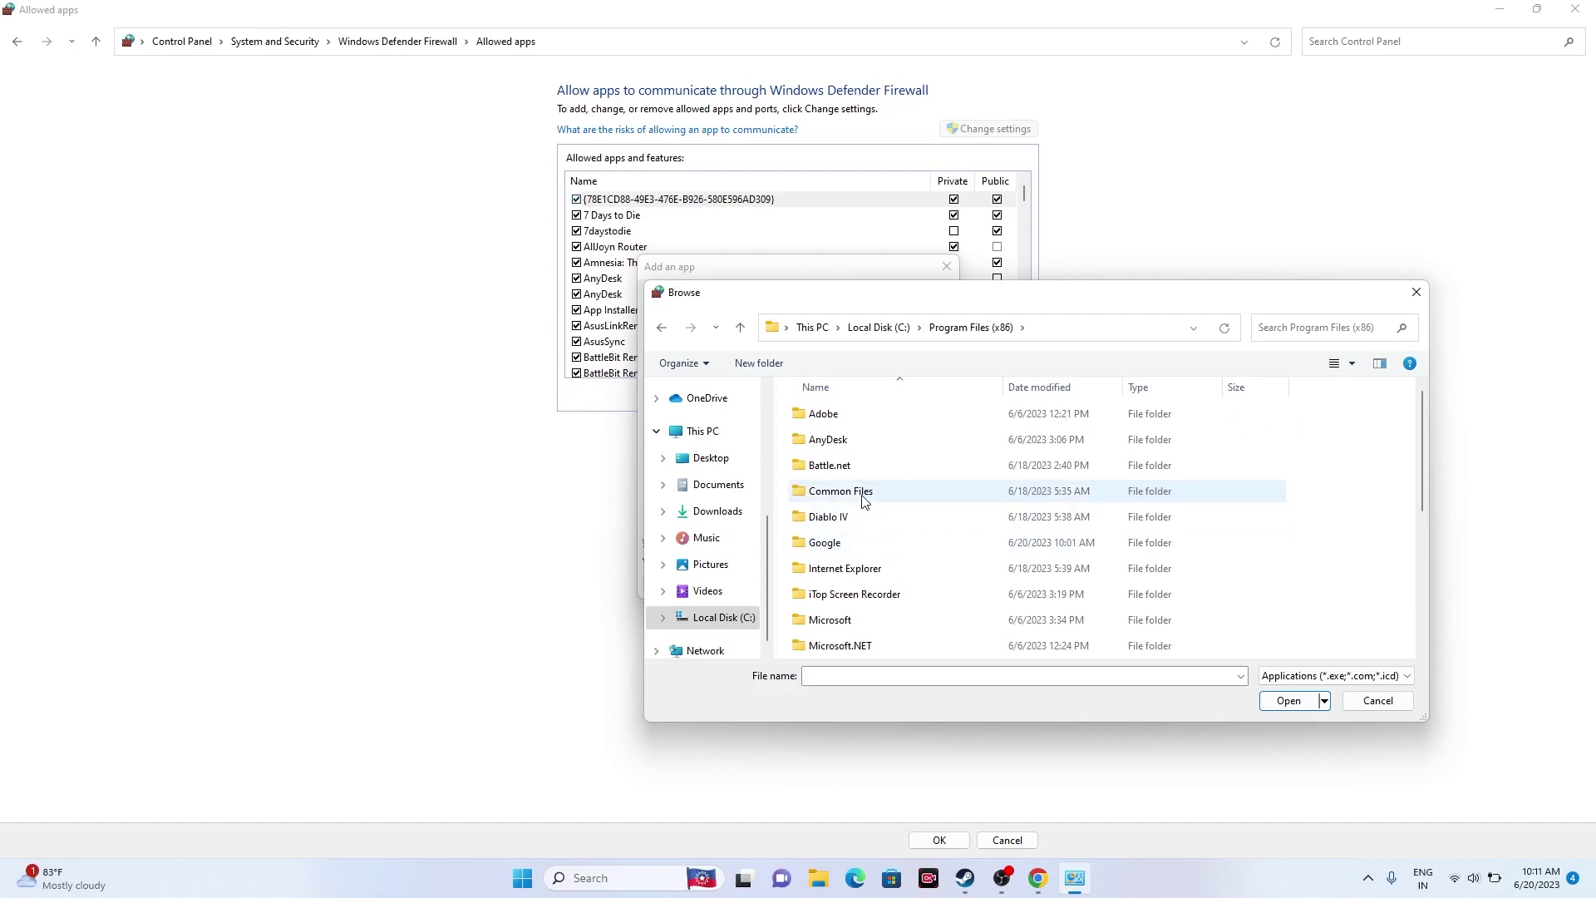
- Choose the 7DaysToDie application from Steam\steamapps\common\7 Days To Die as the app to allow
scroll(856, 495, down, 5)
double_click(856, 439)
scroll(864, 562, down, 5)
double_click(860, 463)
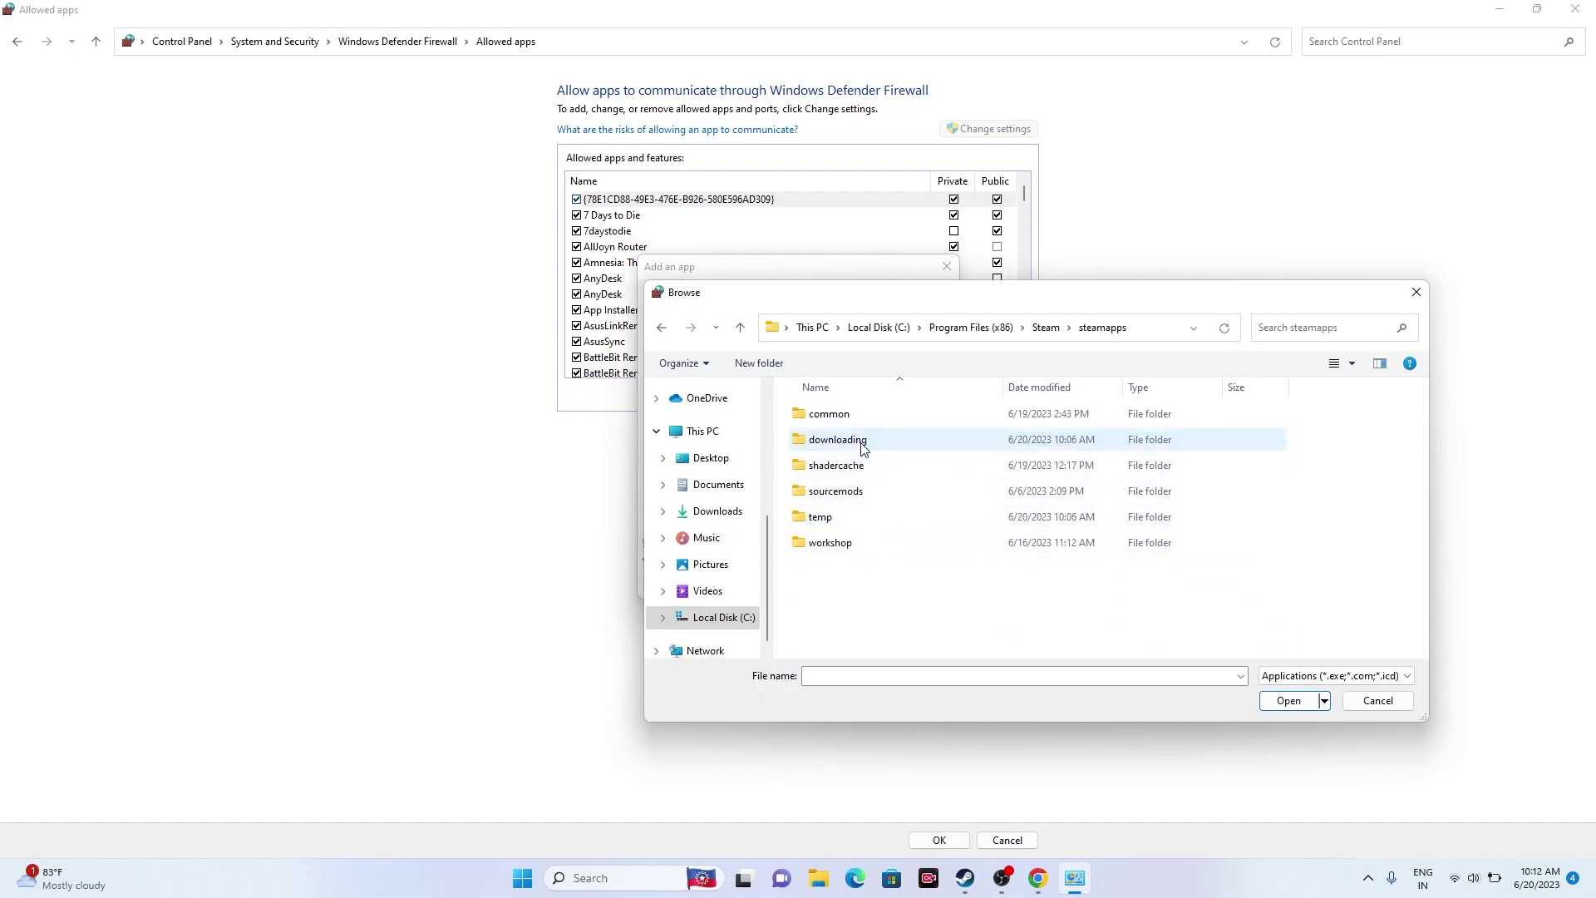
double_click(846, 415)
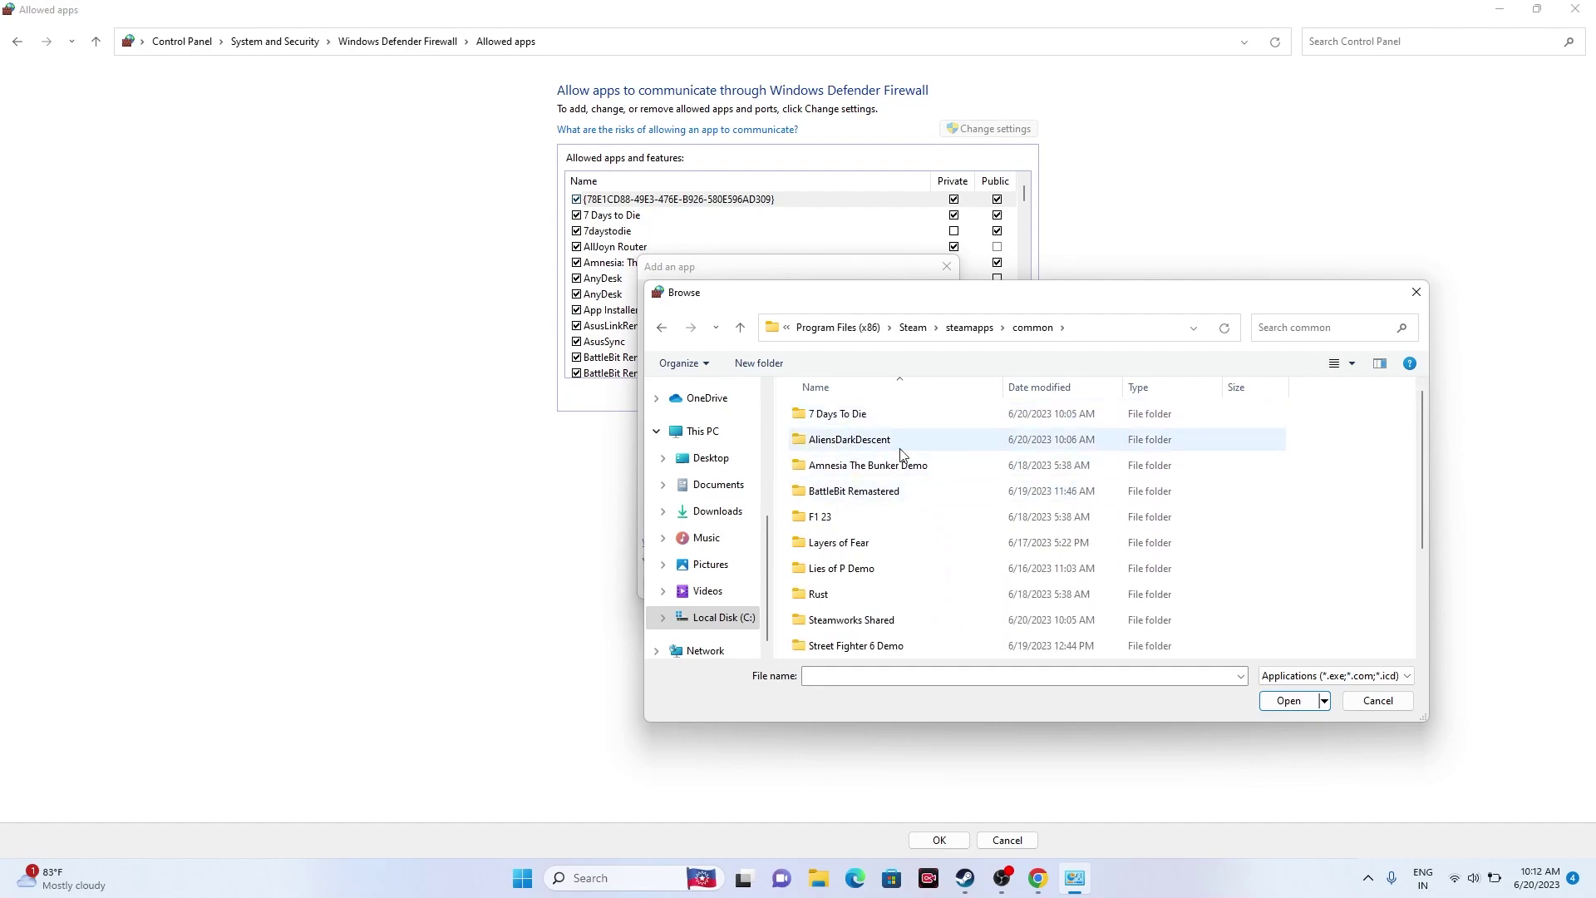
double_click(852, 415)
click(869, 595)
double_click(864, 595)
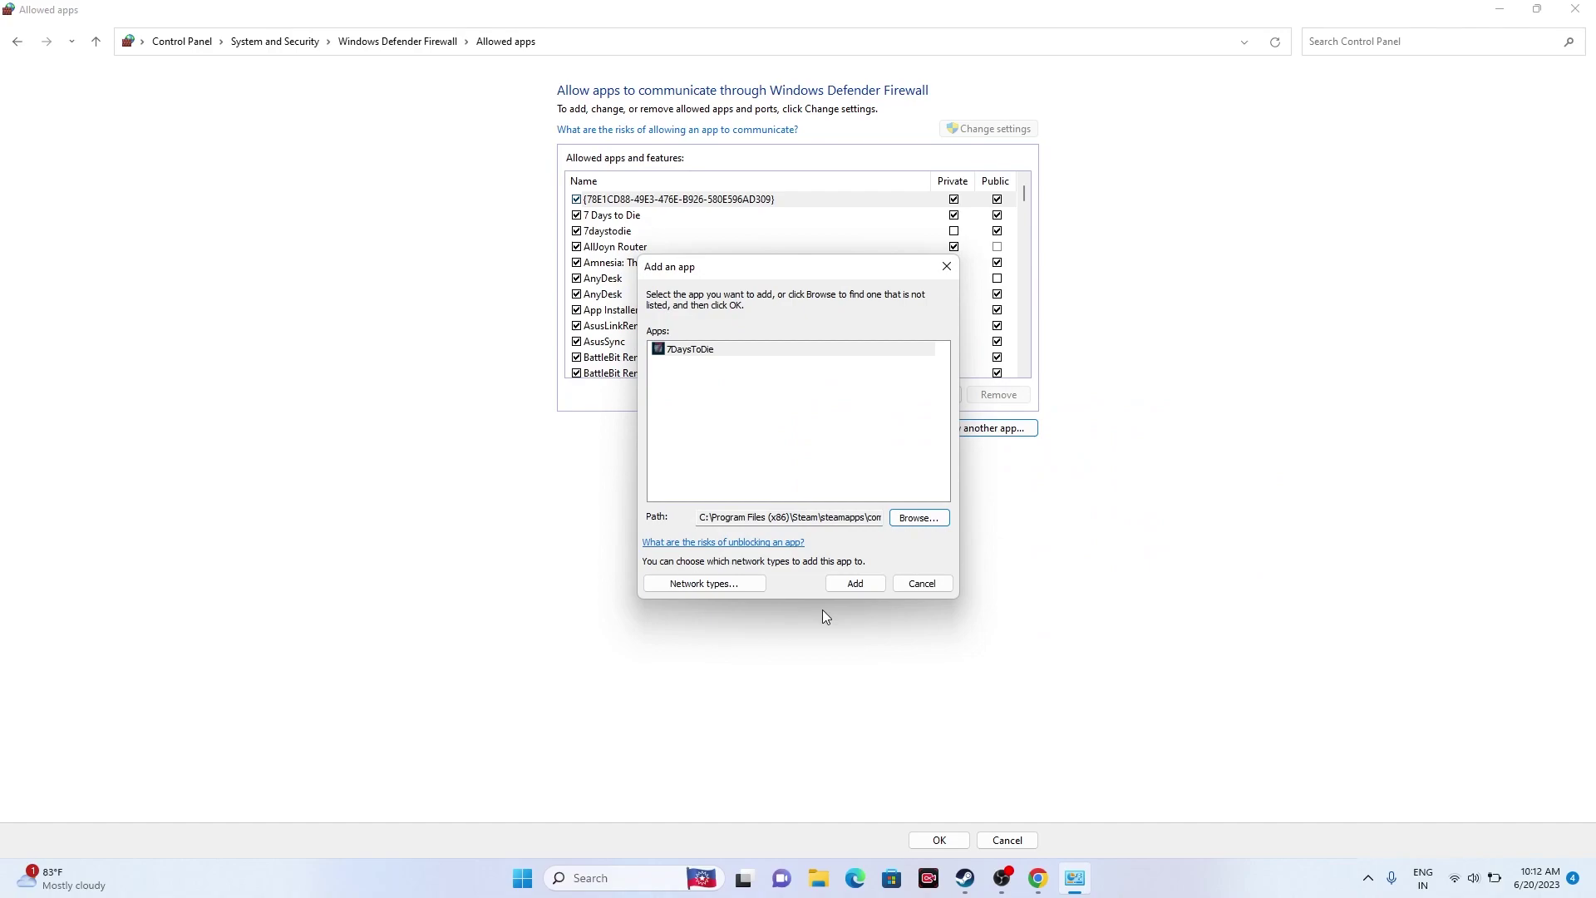
- Try to add 7DaysToDie to the firewall's allowed apps, and close the dialog and the Allowed apps window
click(844, 587)
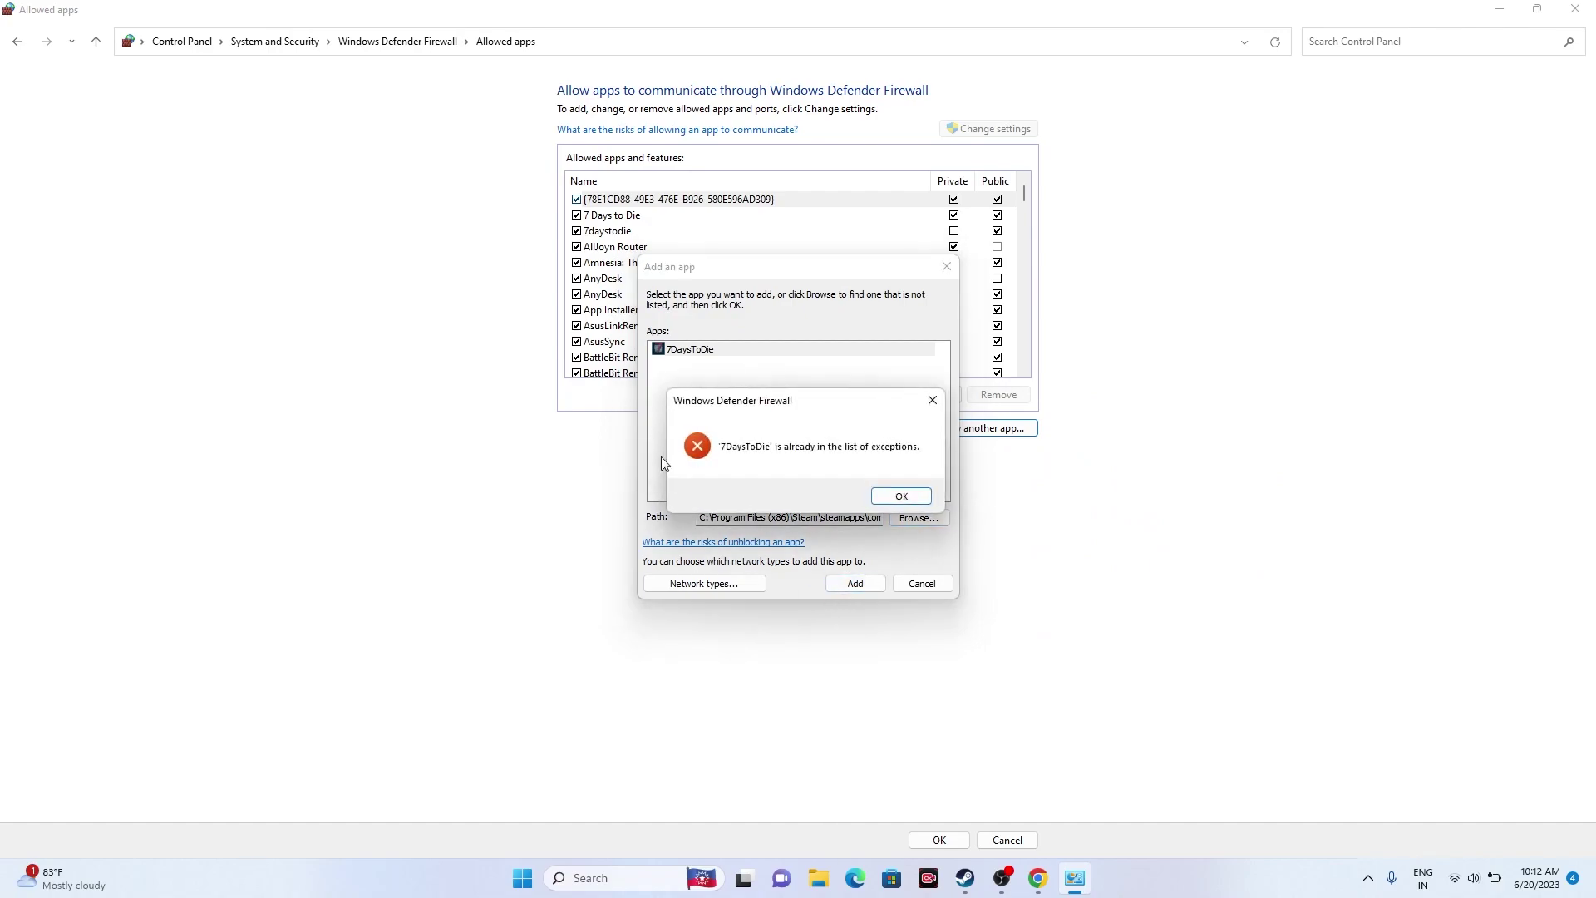
click(910, 497)
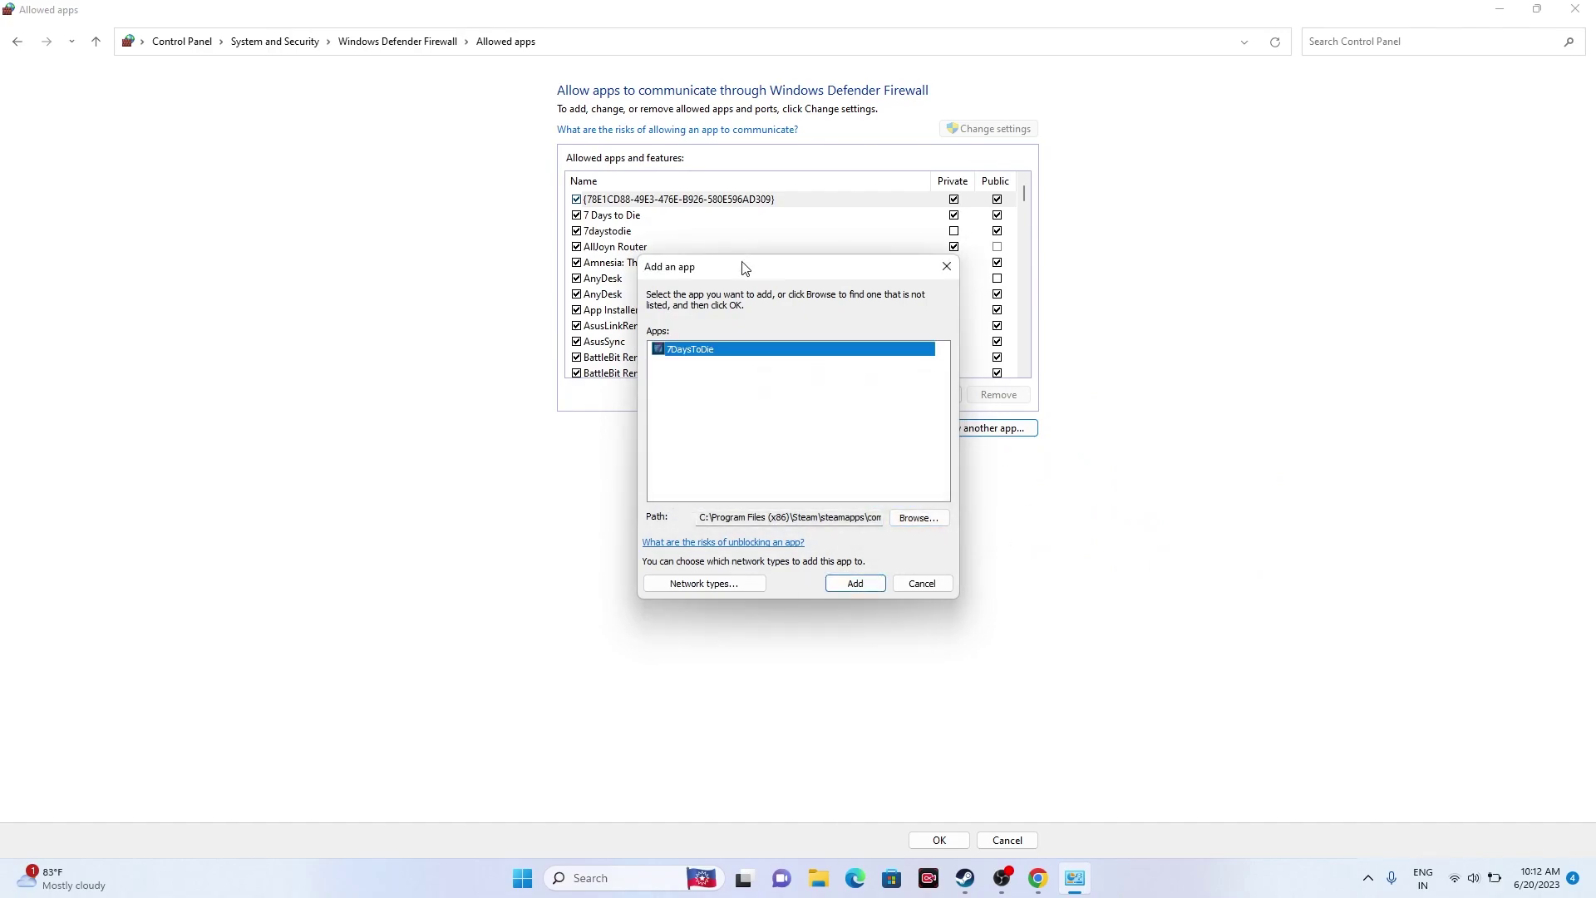
click(951, 275)
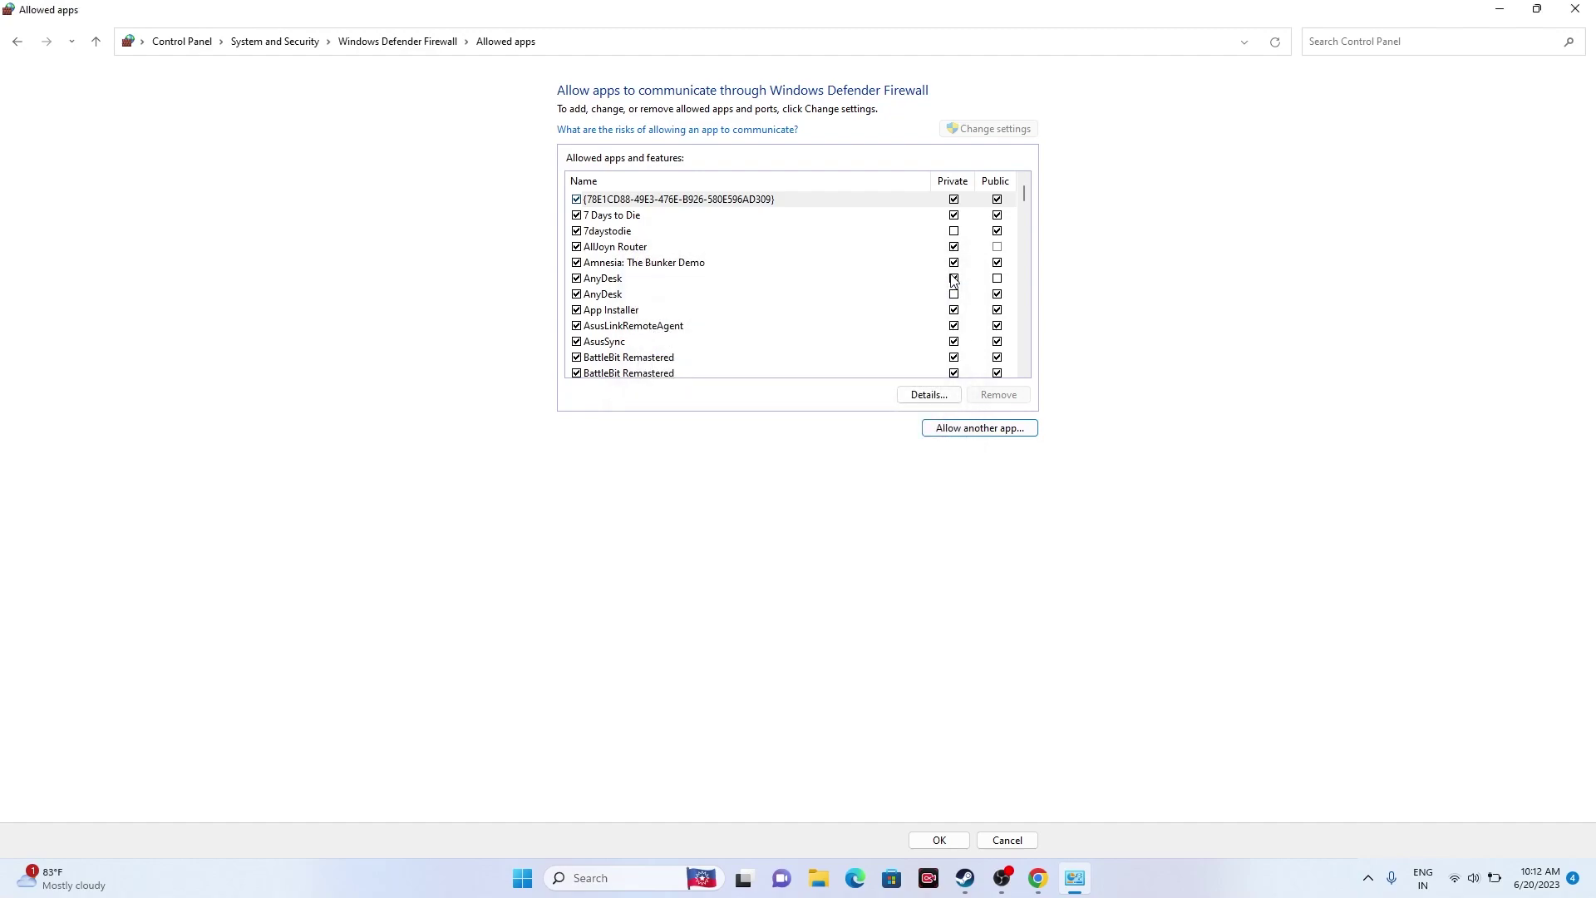
click(1575, 9)
click(981, 875)
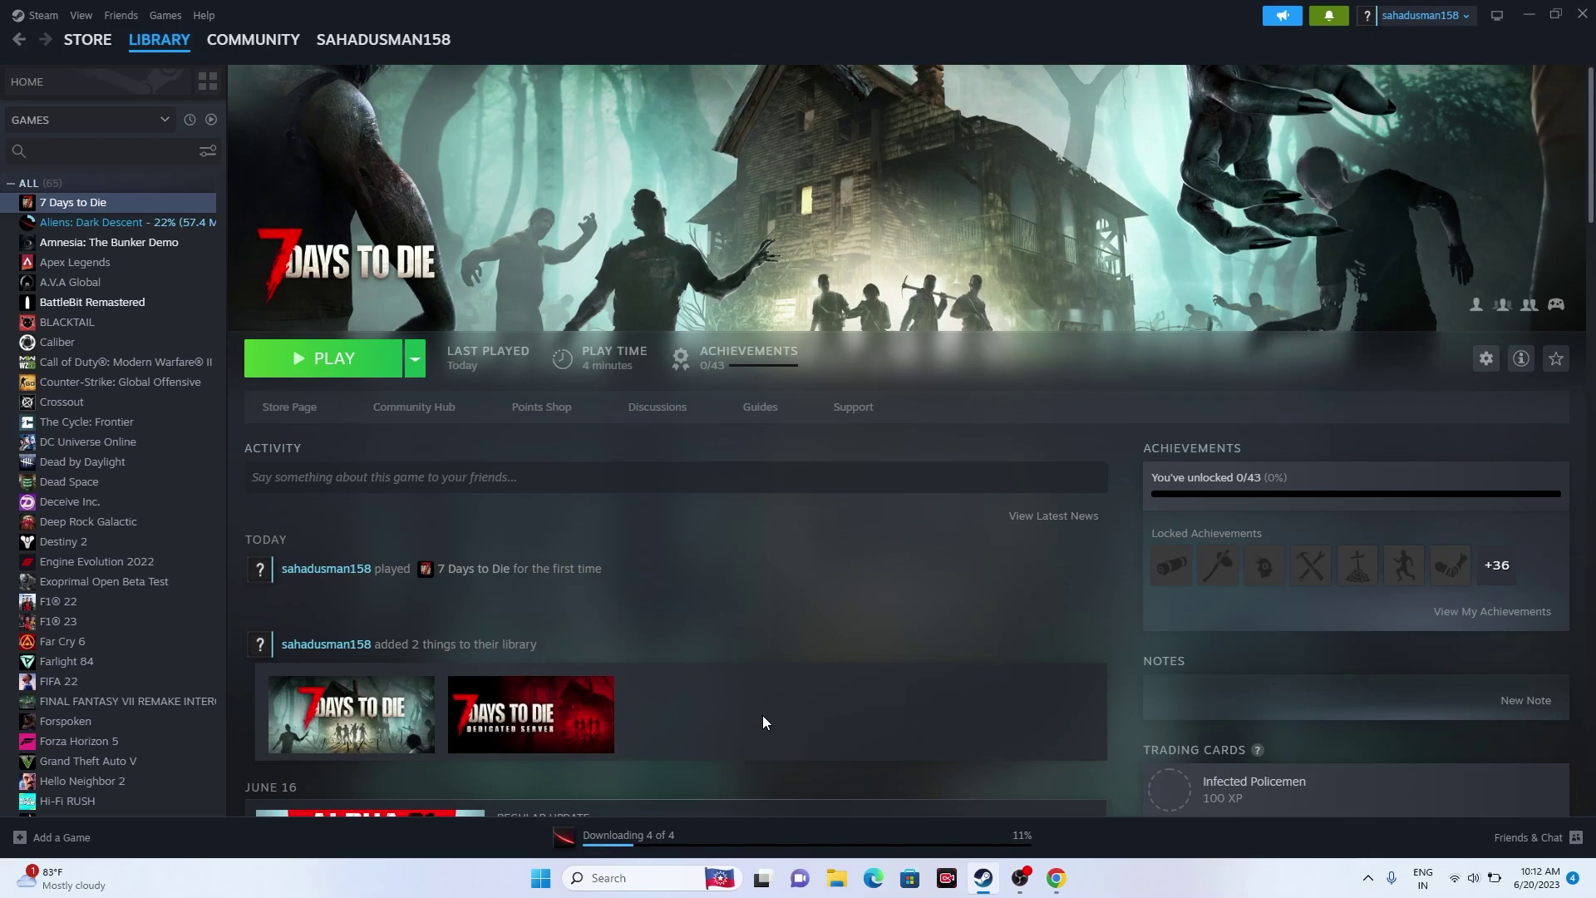
click(1522, 15)
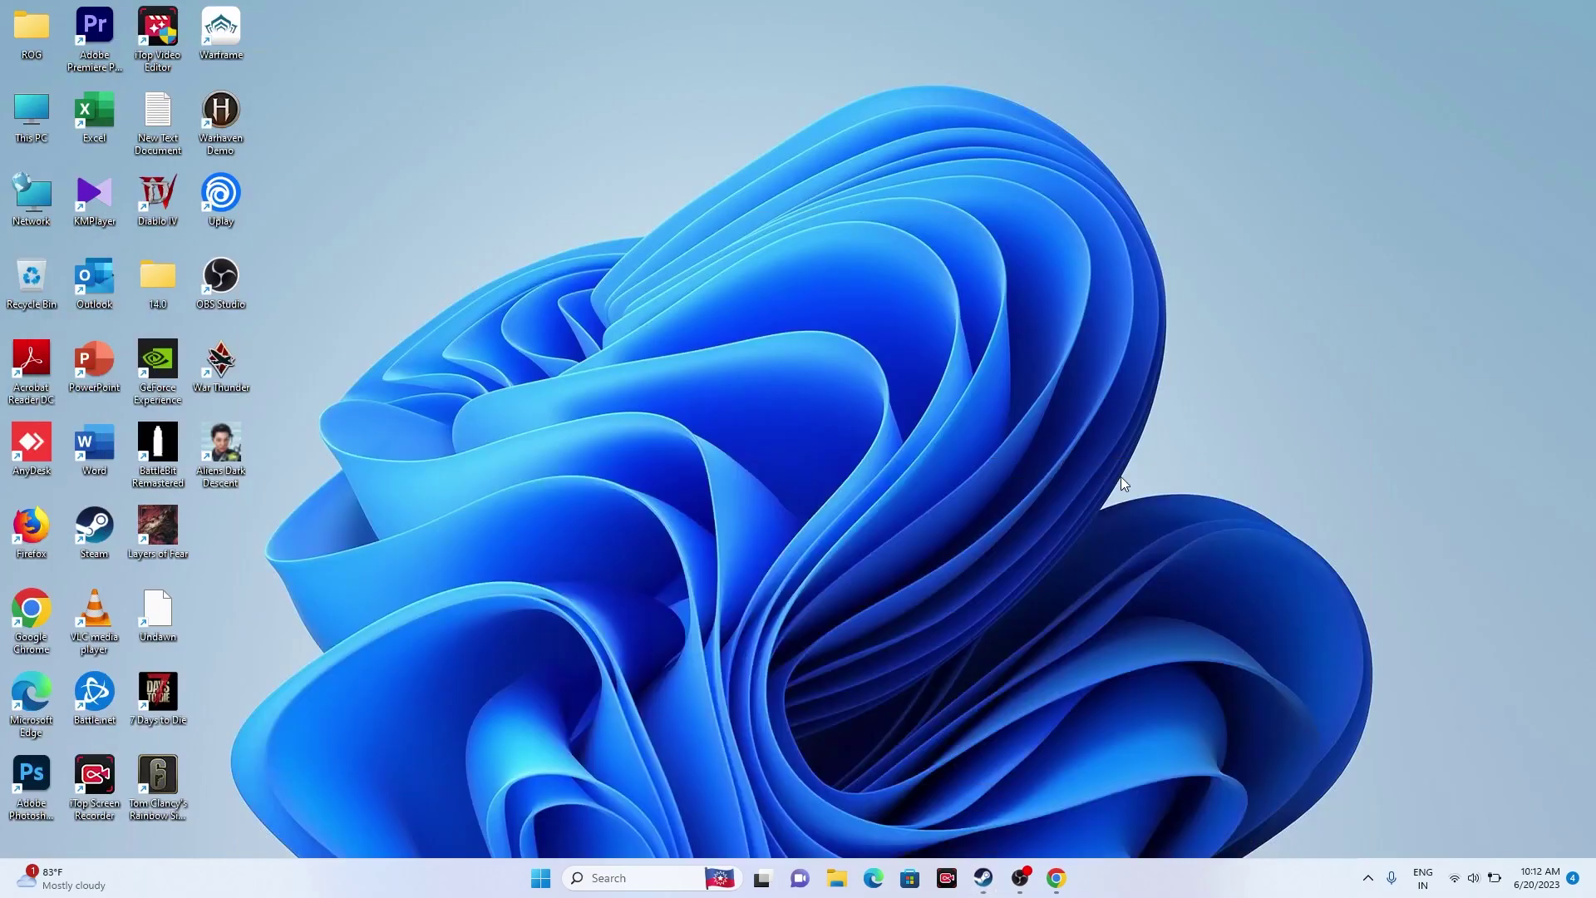
- Search Windows for "system" and open System Configuration
click(599, 879)
text(sys)
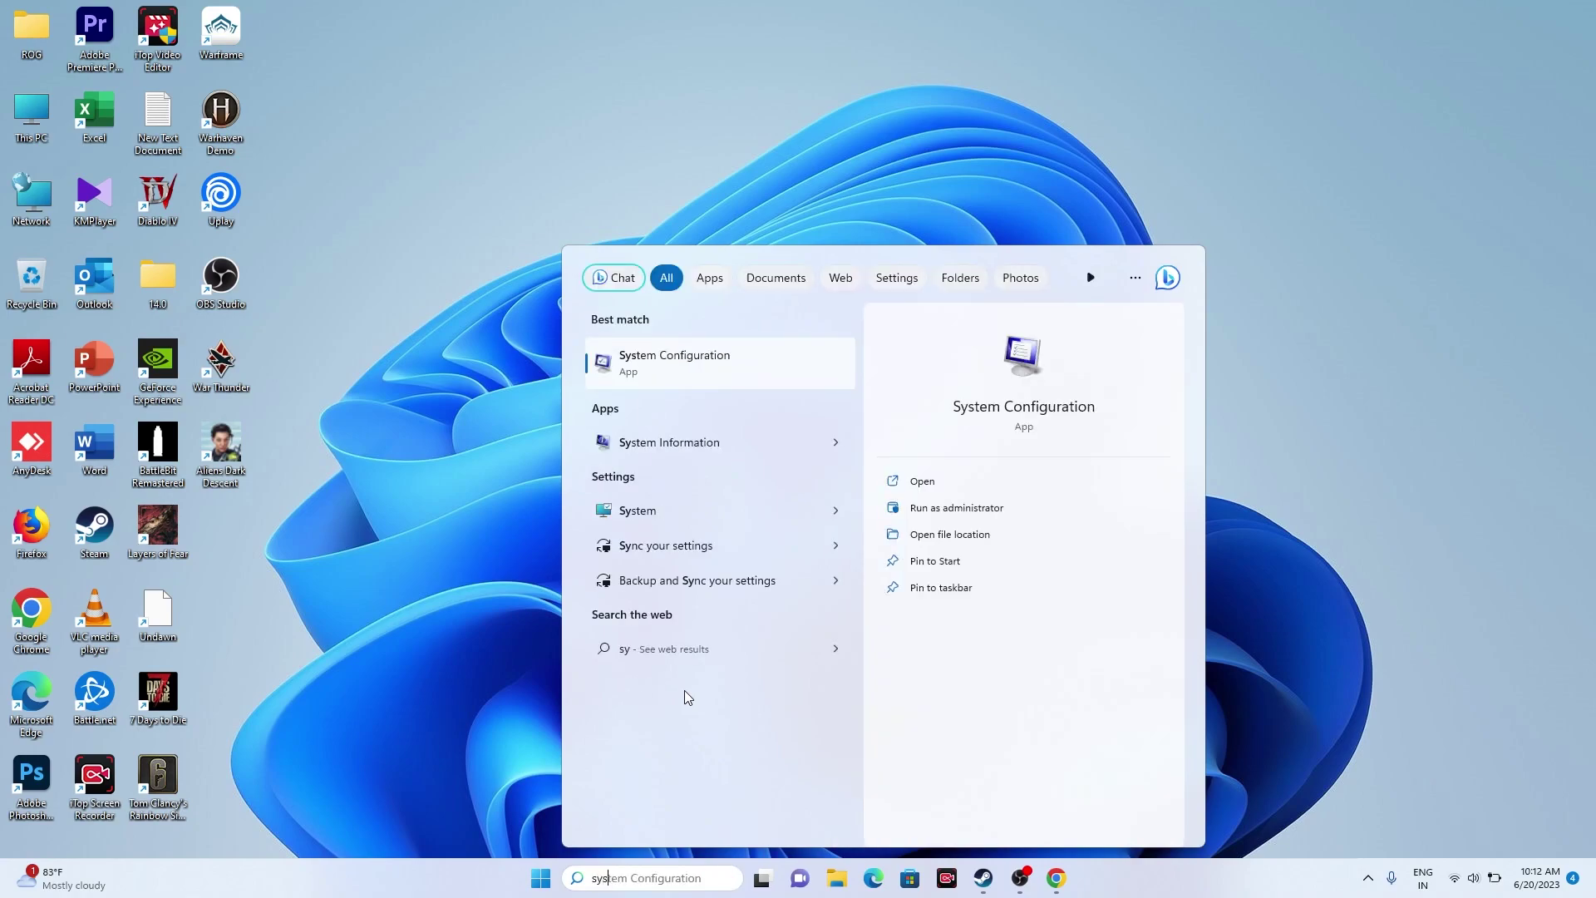
text(tem)
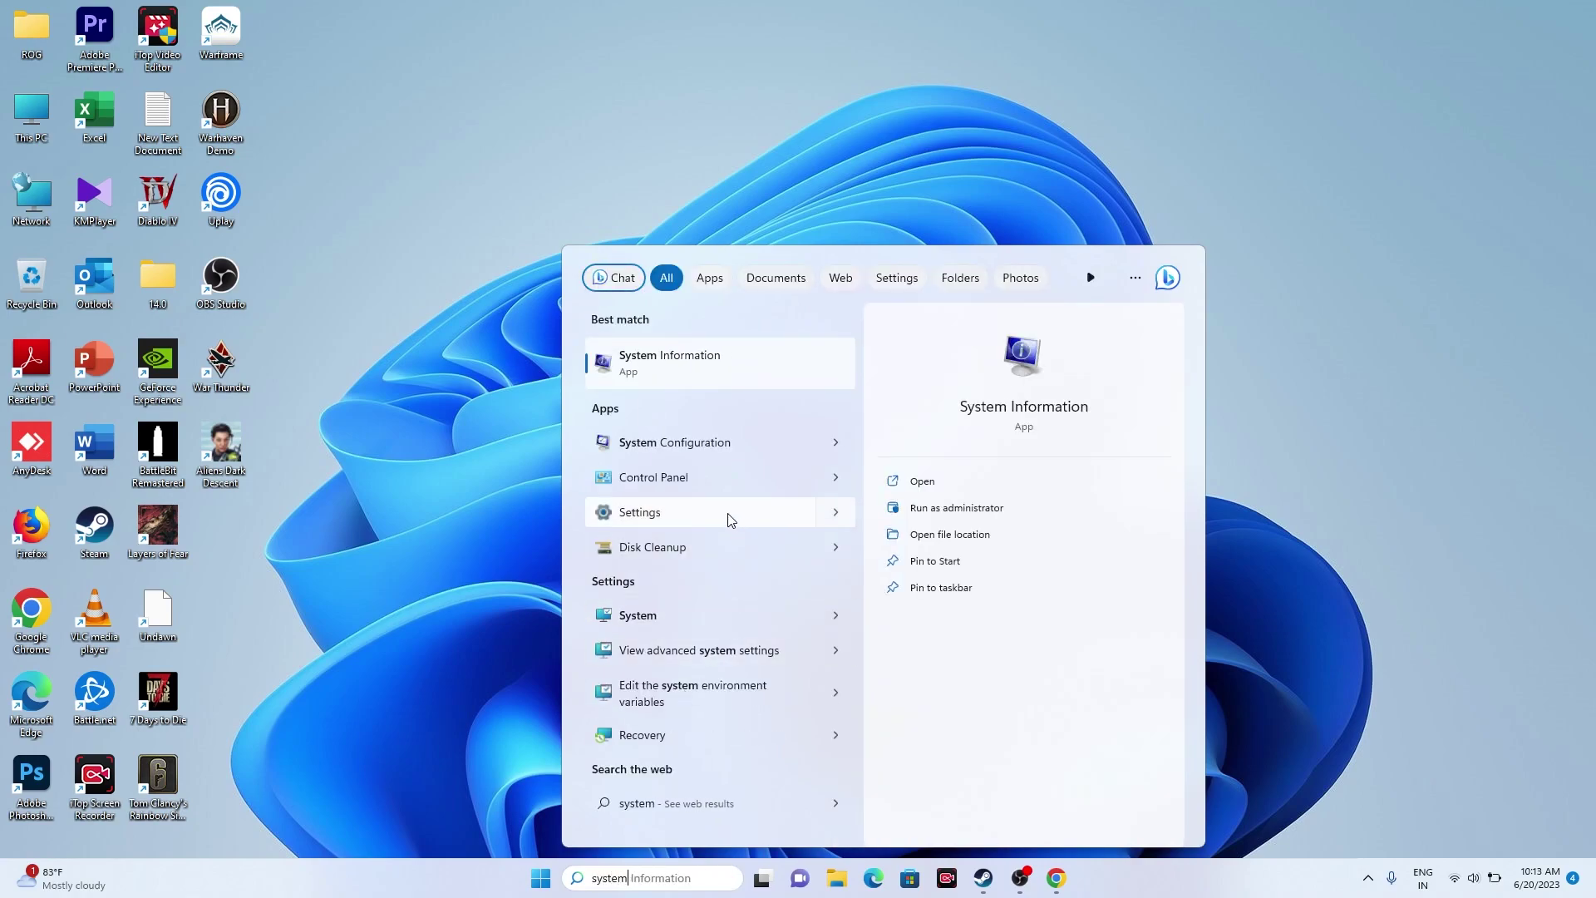
click(715, 443)
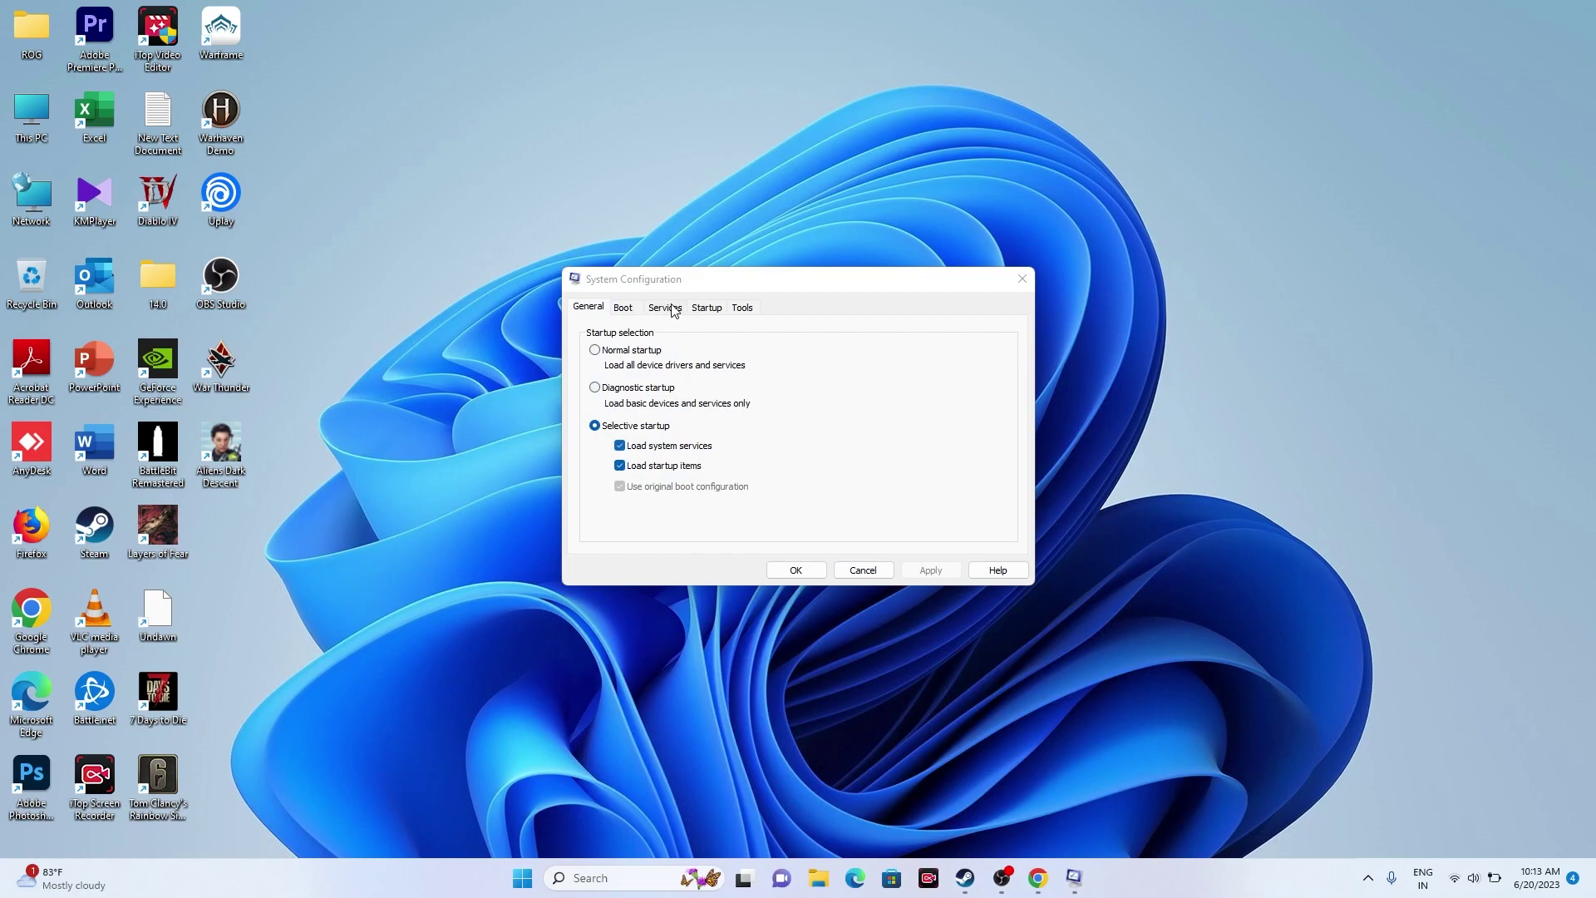
- Disable all services, hide all Microsoft services, apply the configuration and dismiss the restart prompt
click(664, 307)
click(1003, 530)
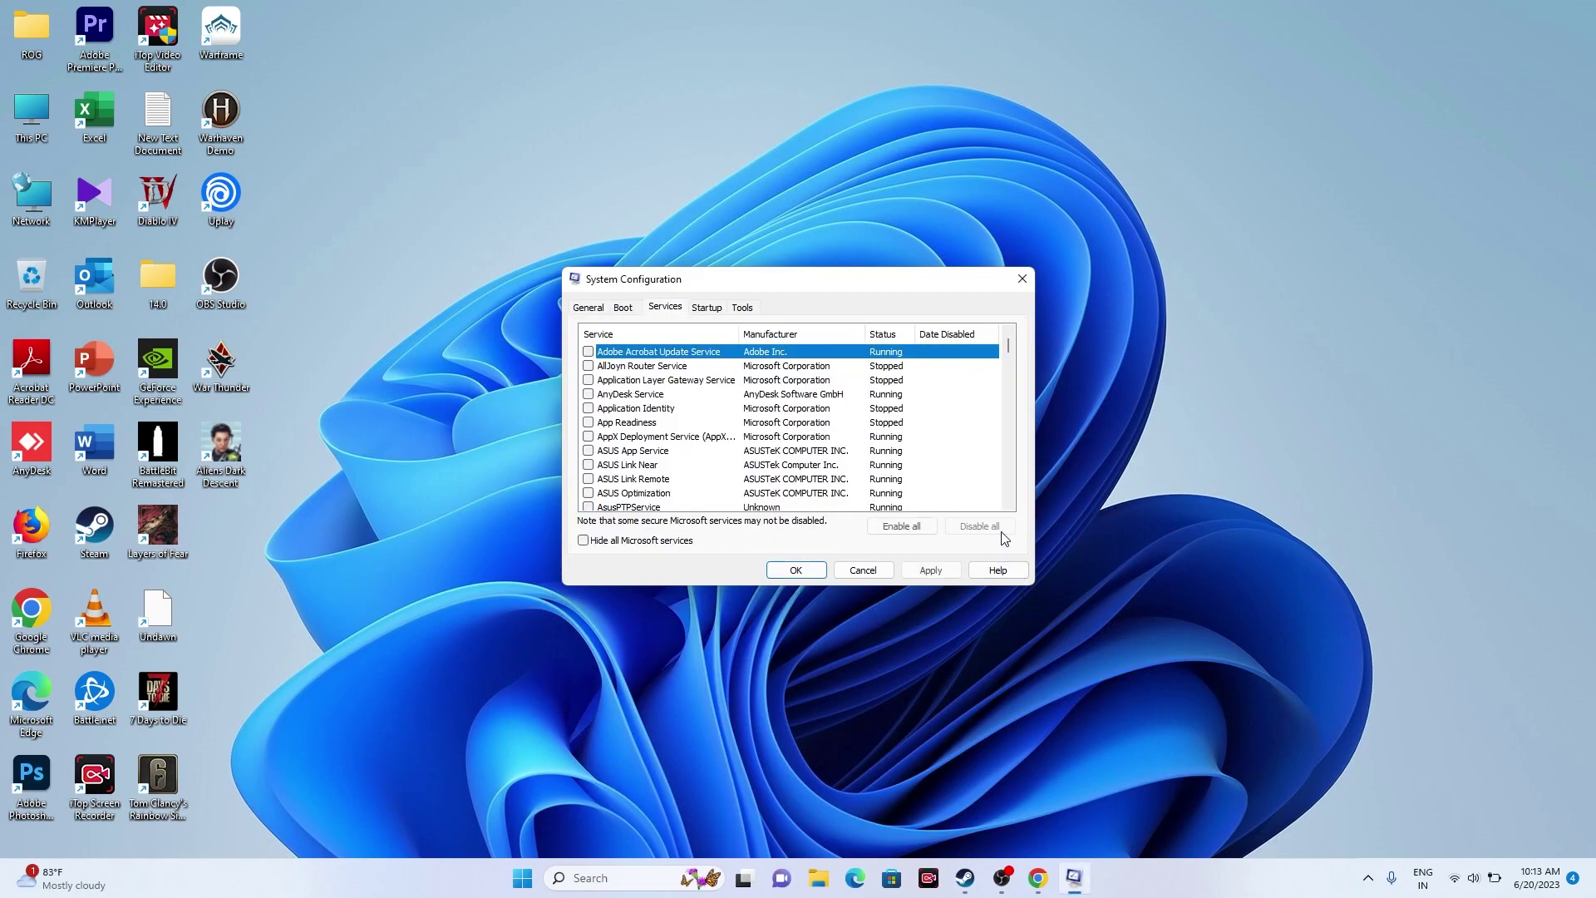
click(648, 544)
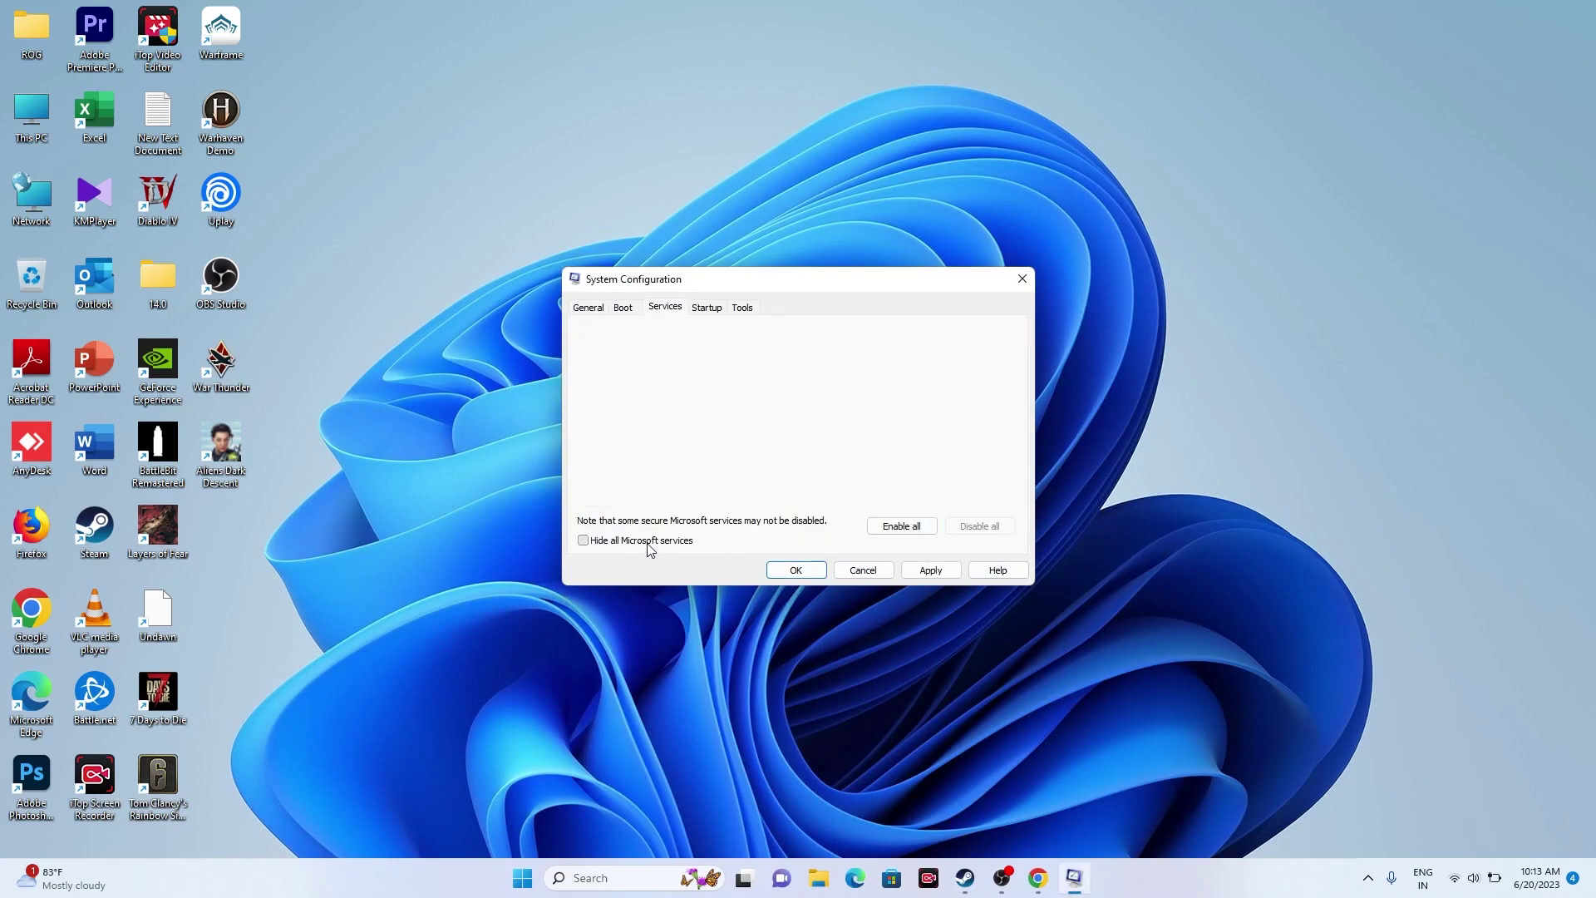
click(929, 569)
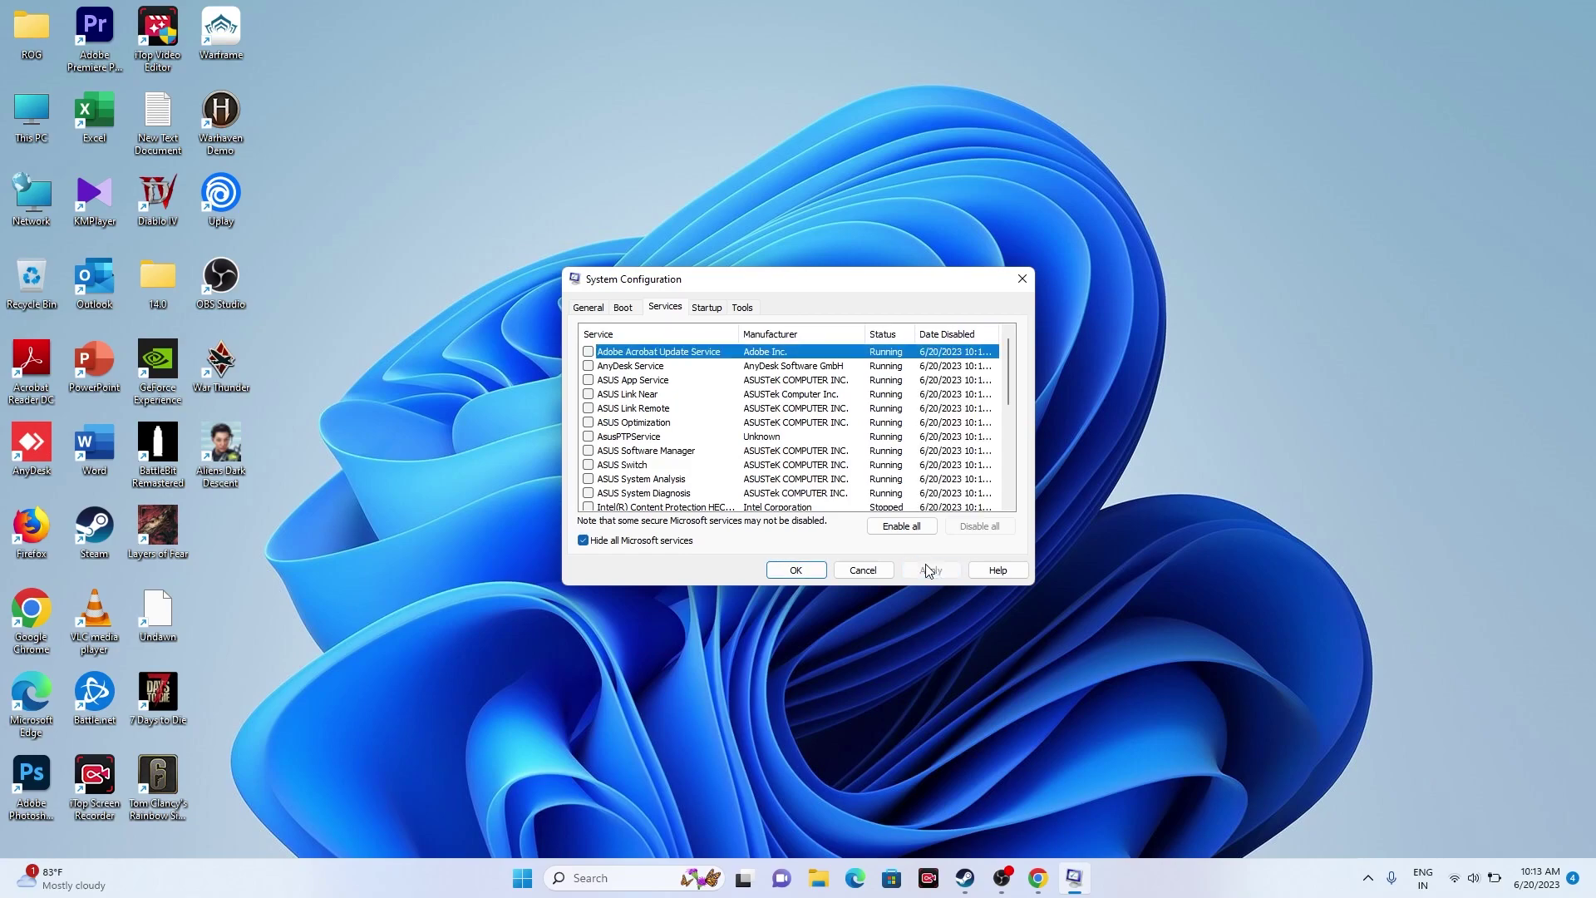
click(799, 568)
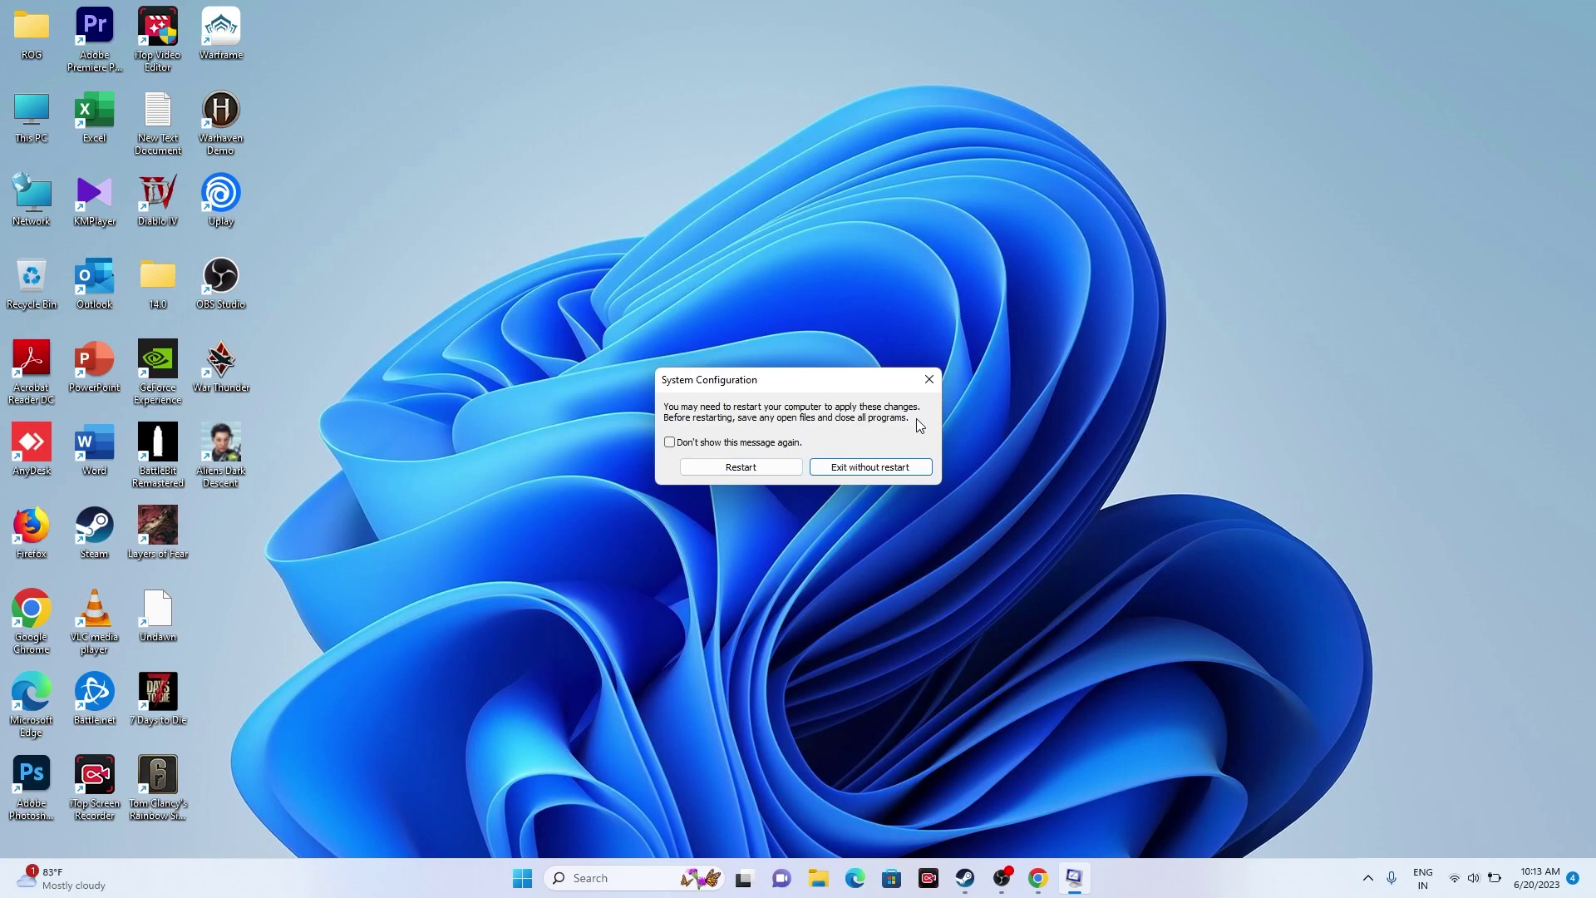
click(934, 375)
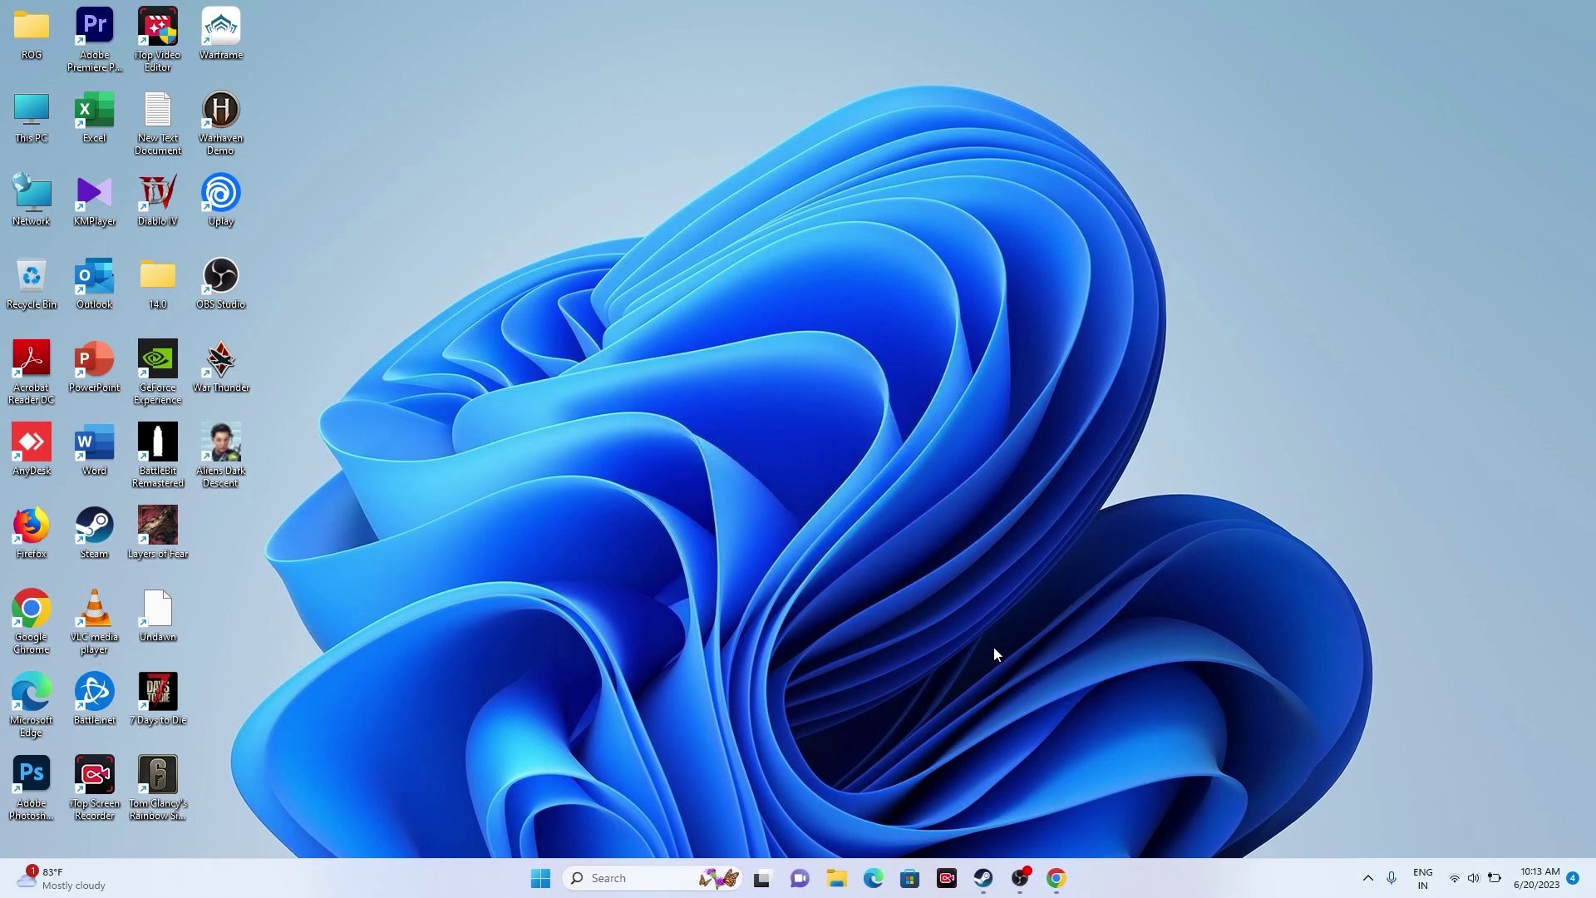
- In Steam, enter -dx11 as the launch option in 7 Days to Die's properties, replace it with -dx12, and minimize Steam
click(995, 888)
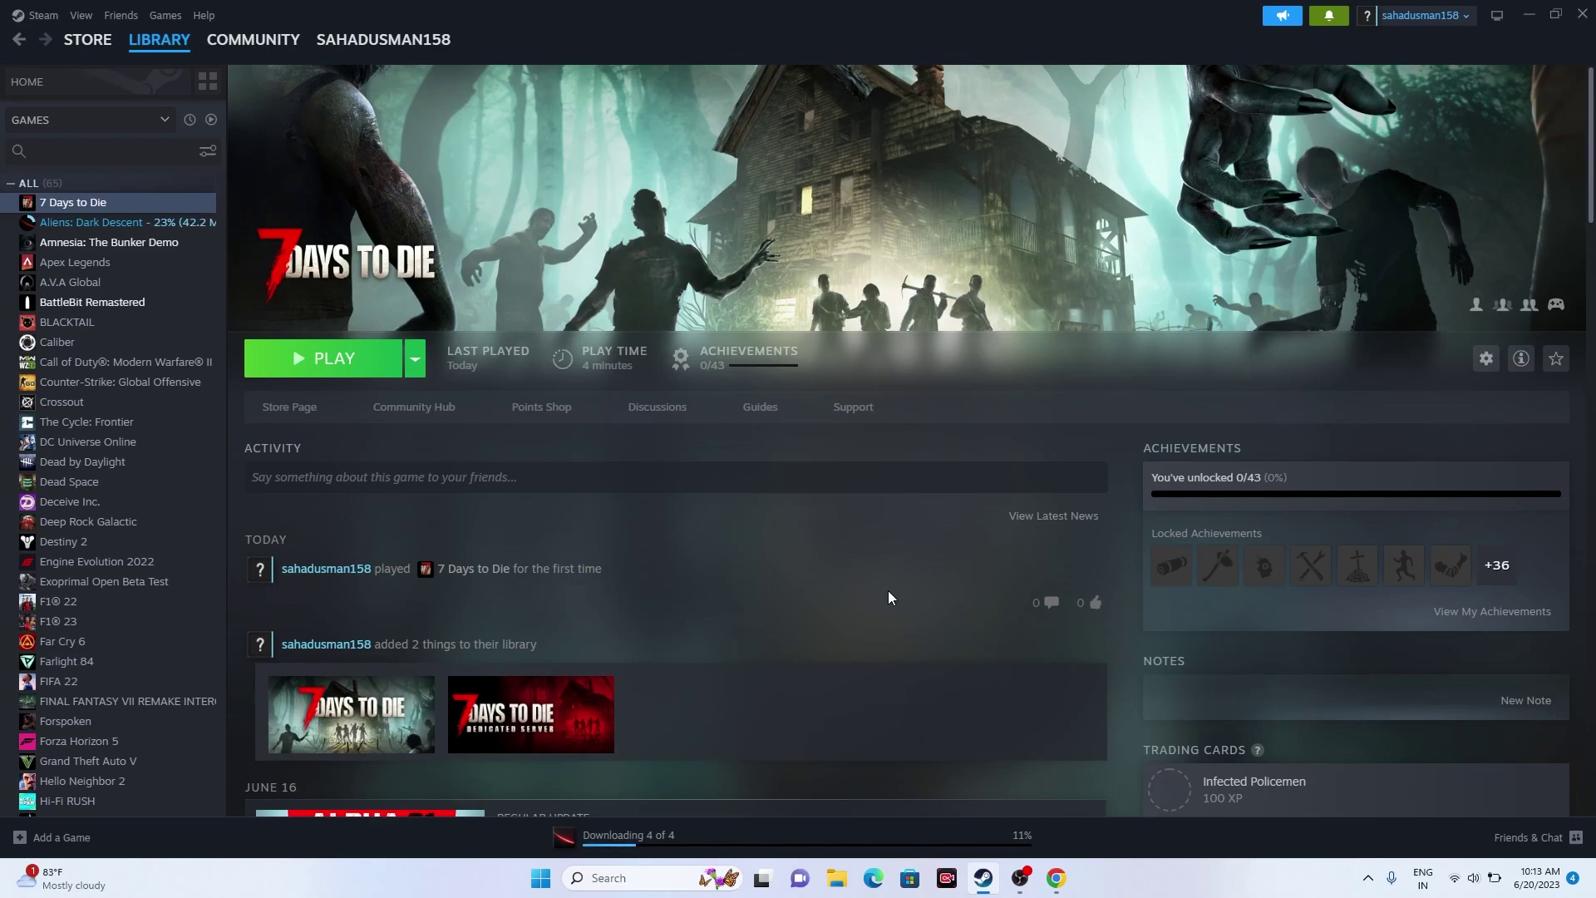
right_click(121, 206)
click(168, 328)
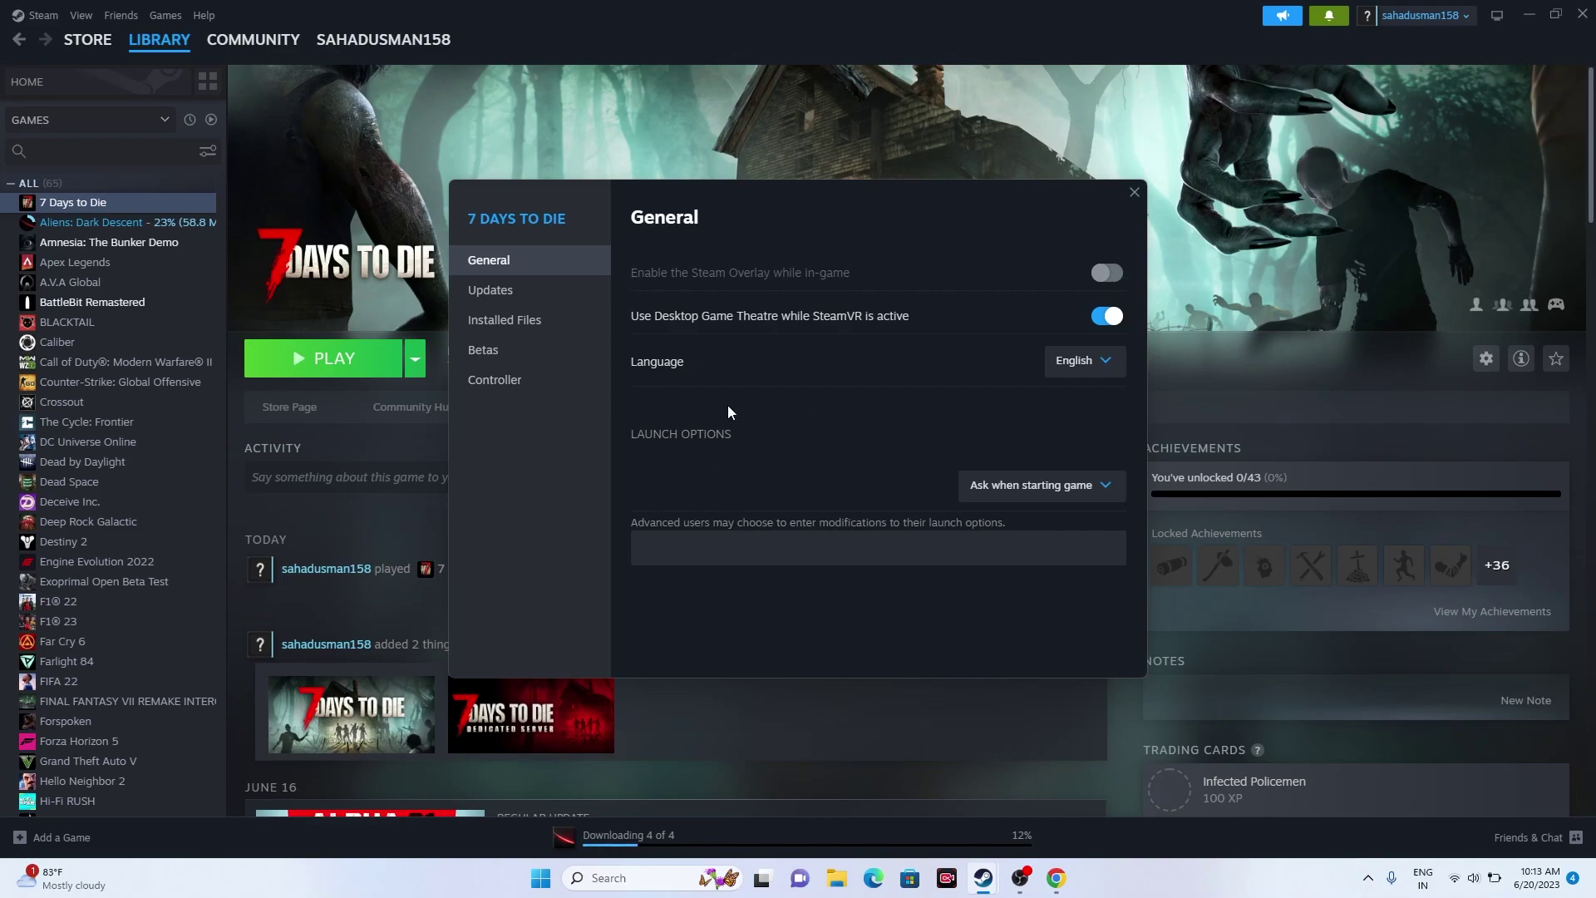
click(654, 545)
text(-dx11)
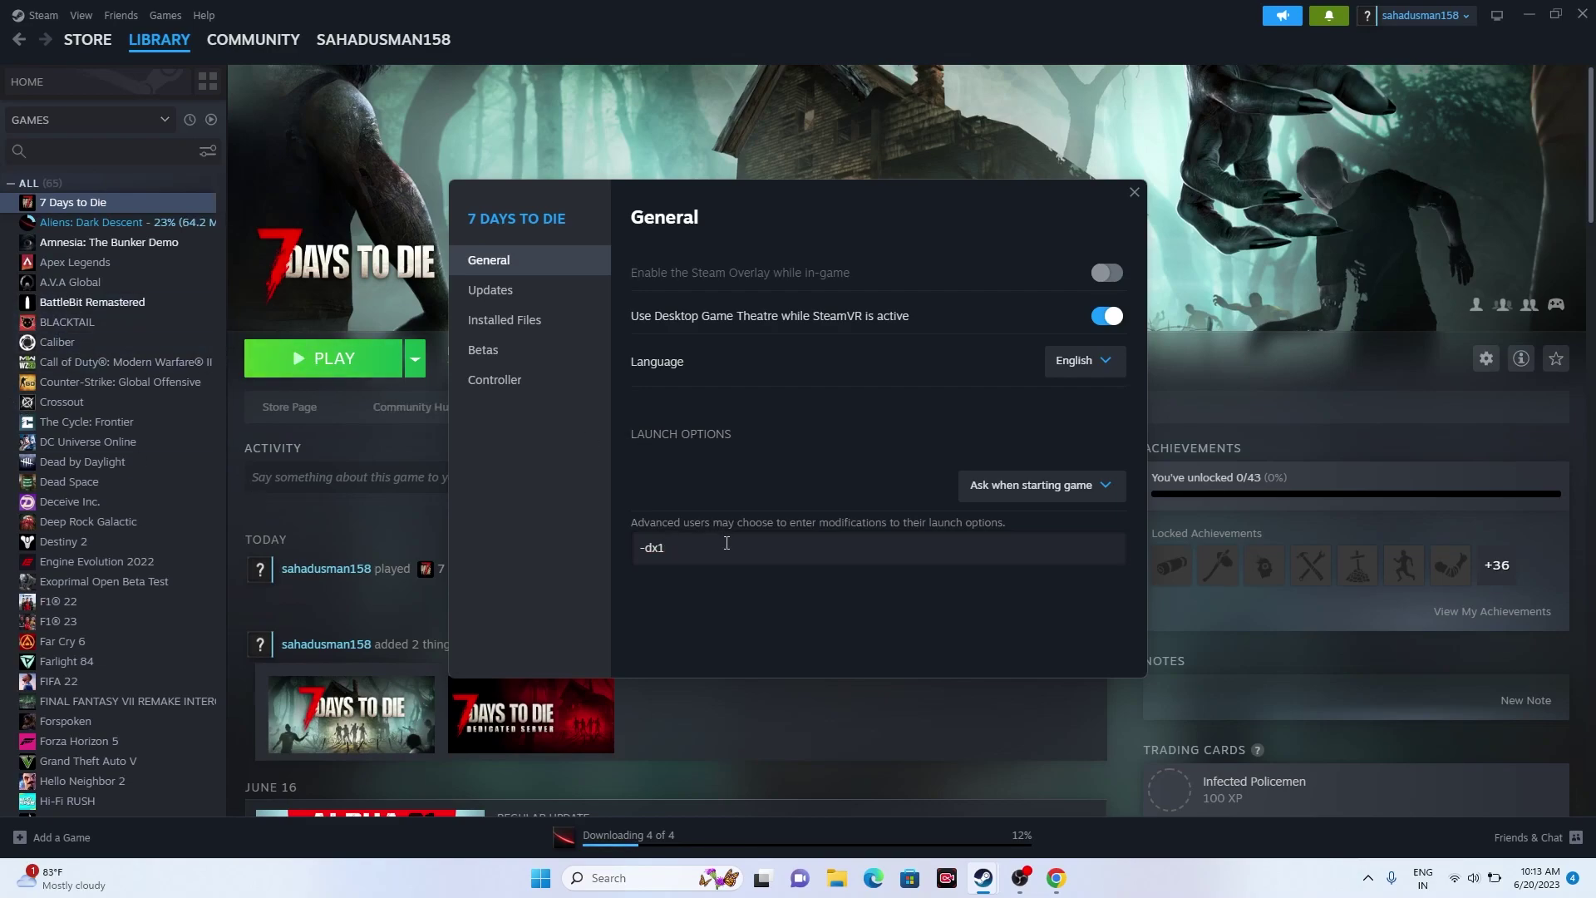
text(2)
click(1133, 196)
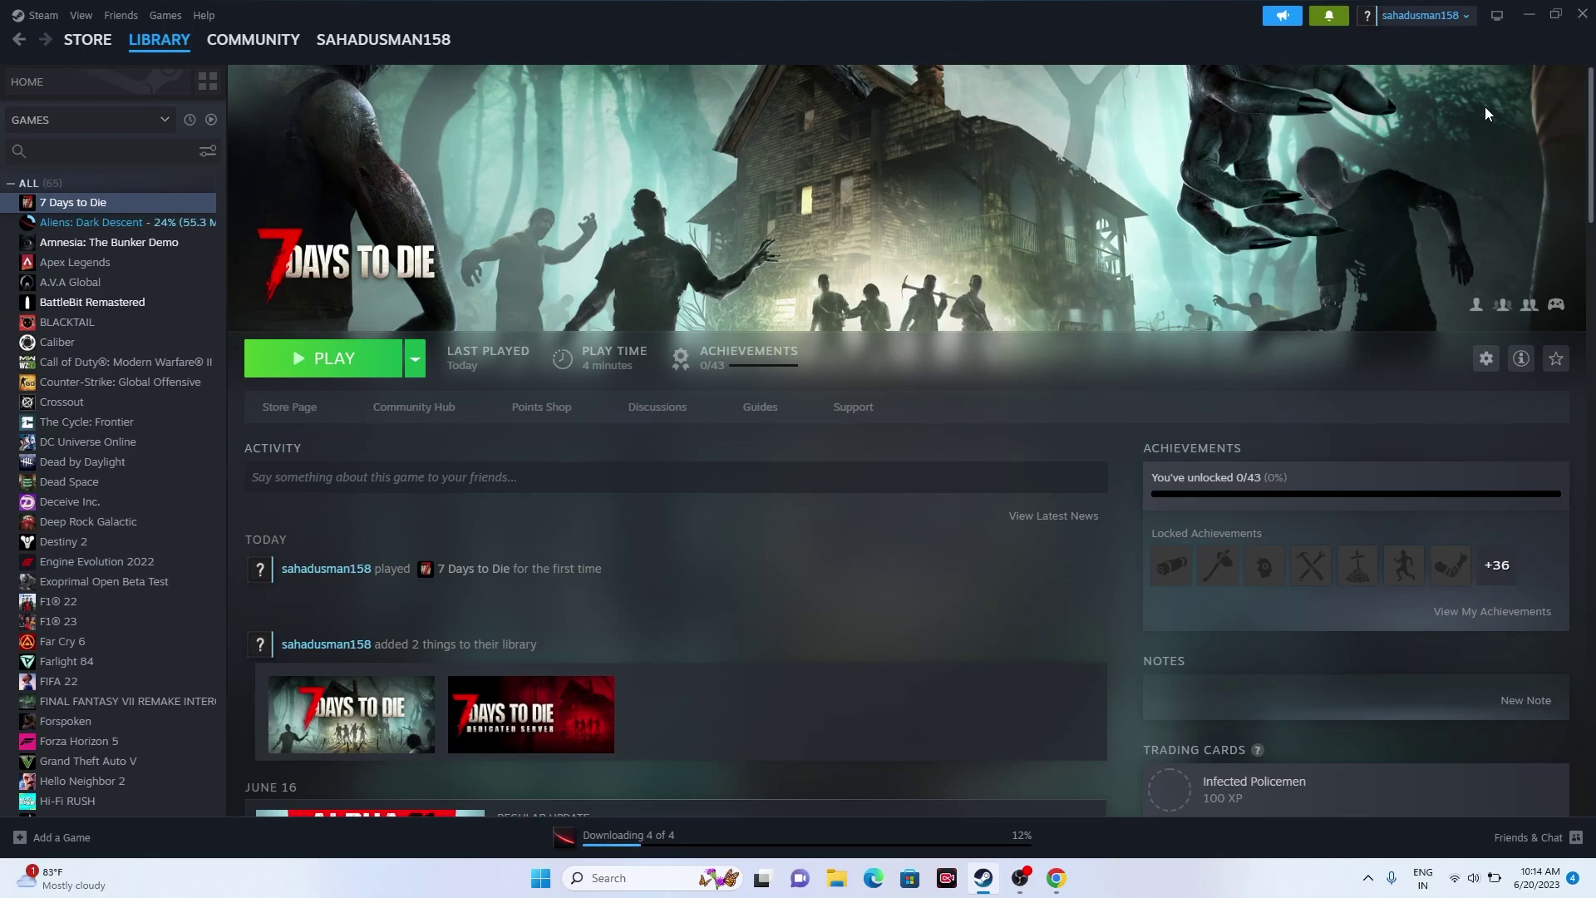
click(1526, 18)
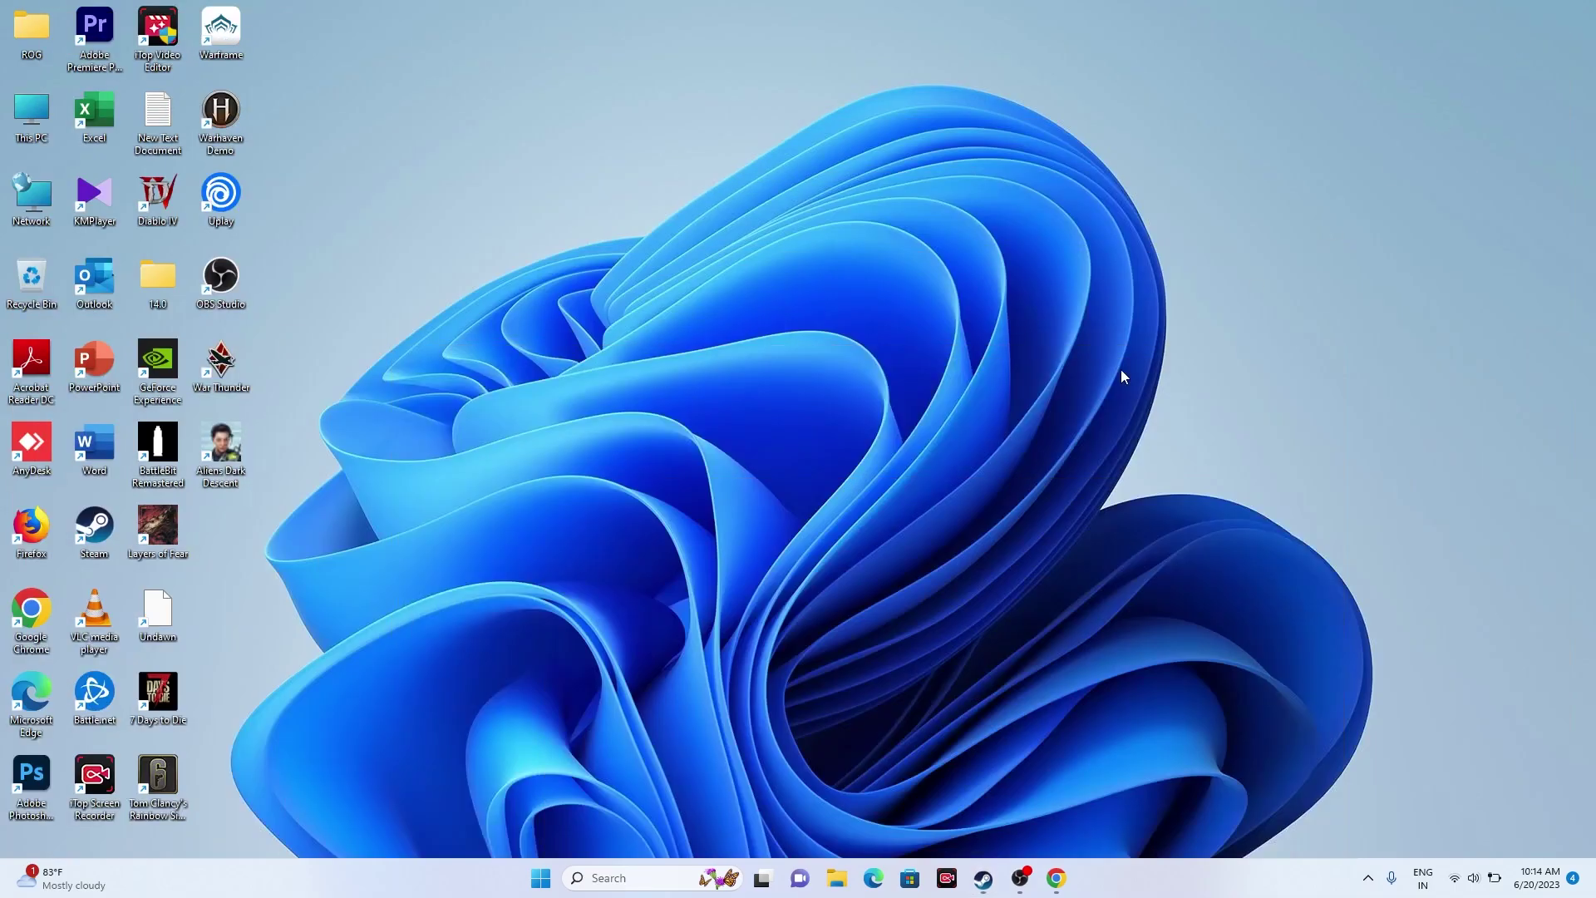
- Check the running apps in Task Manager, dismissing the Windows Update notification, and close it
right_click(548, 888)
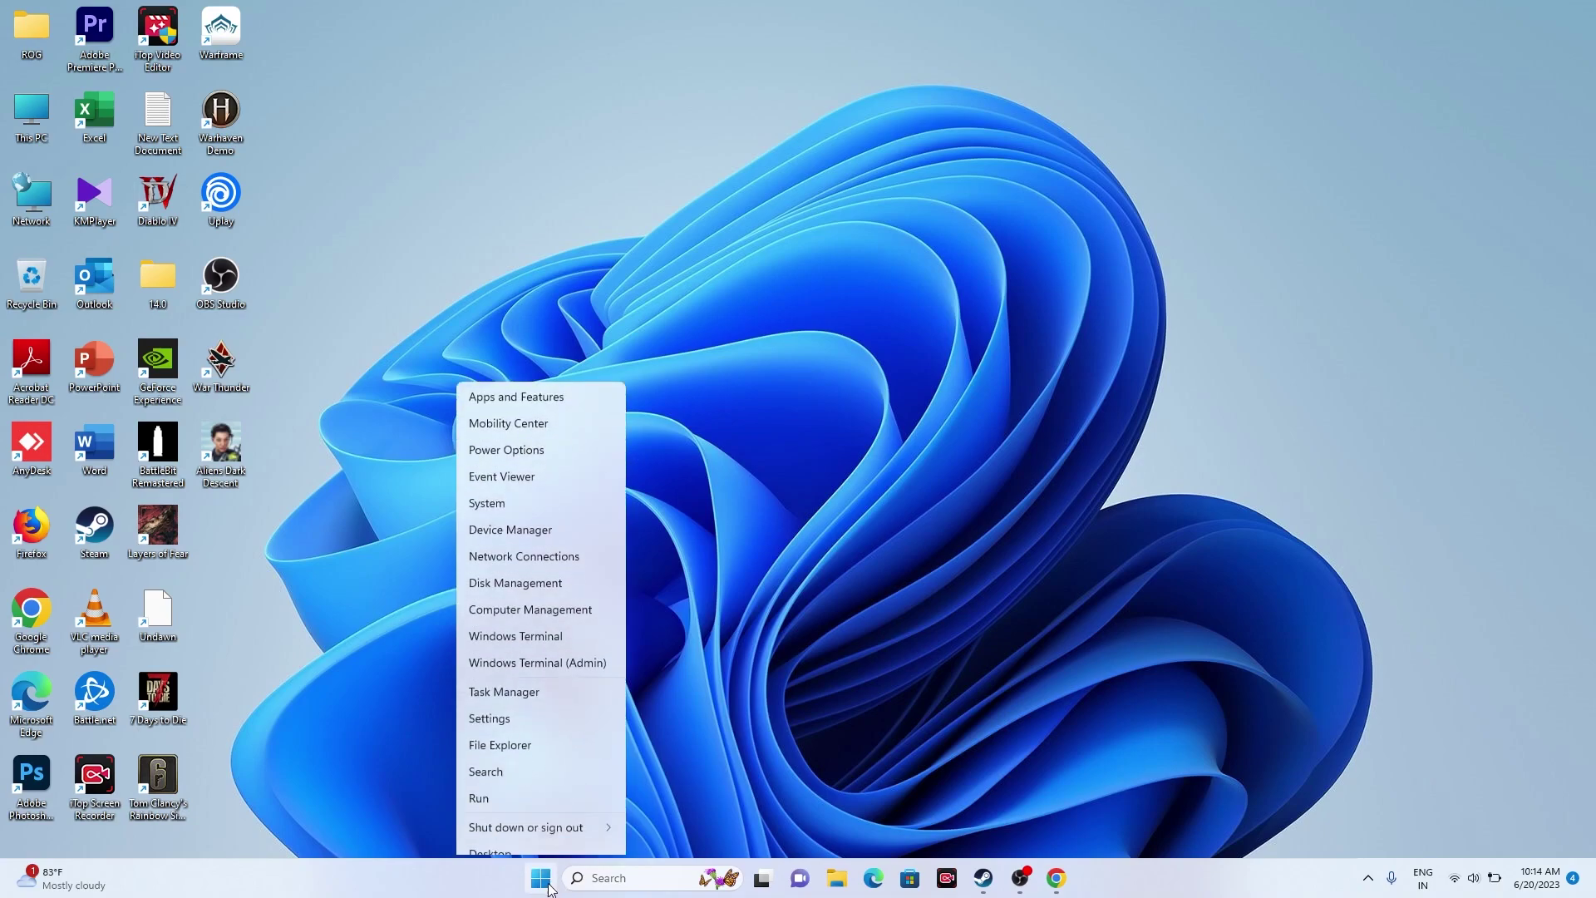
click(535, 677)
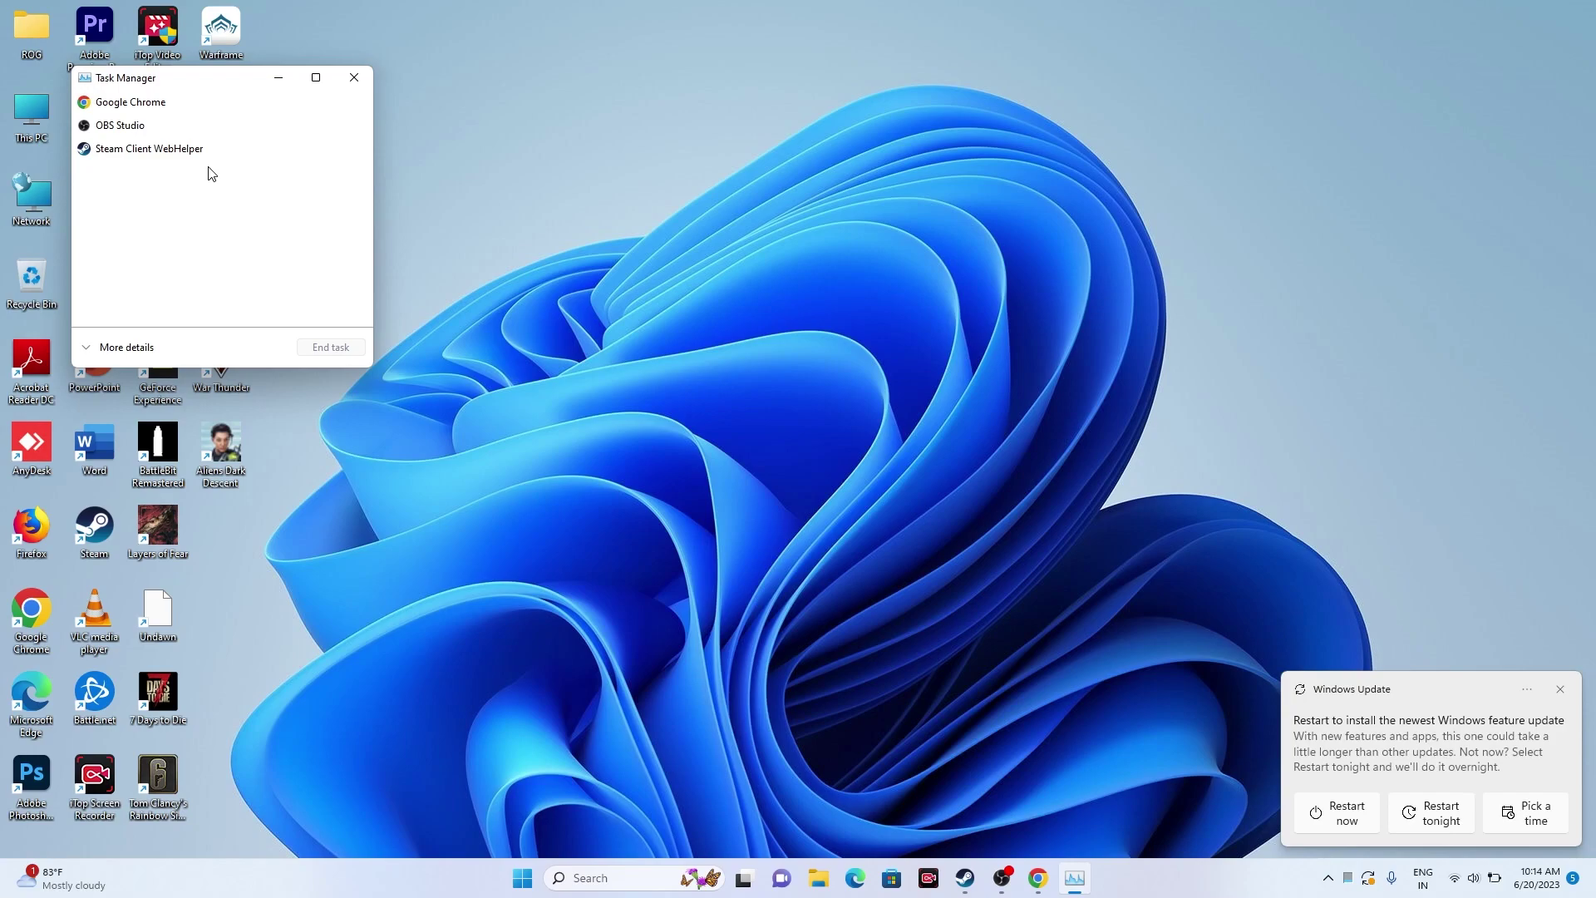
click(1560, 689)
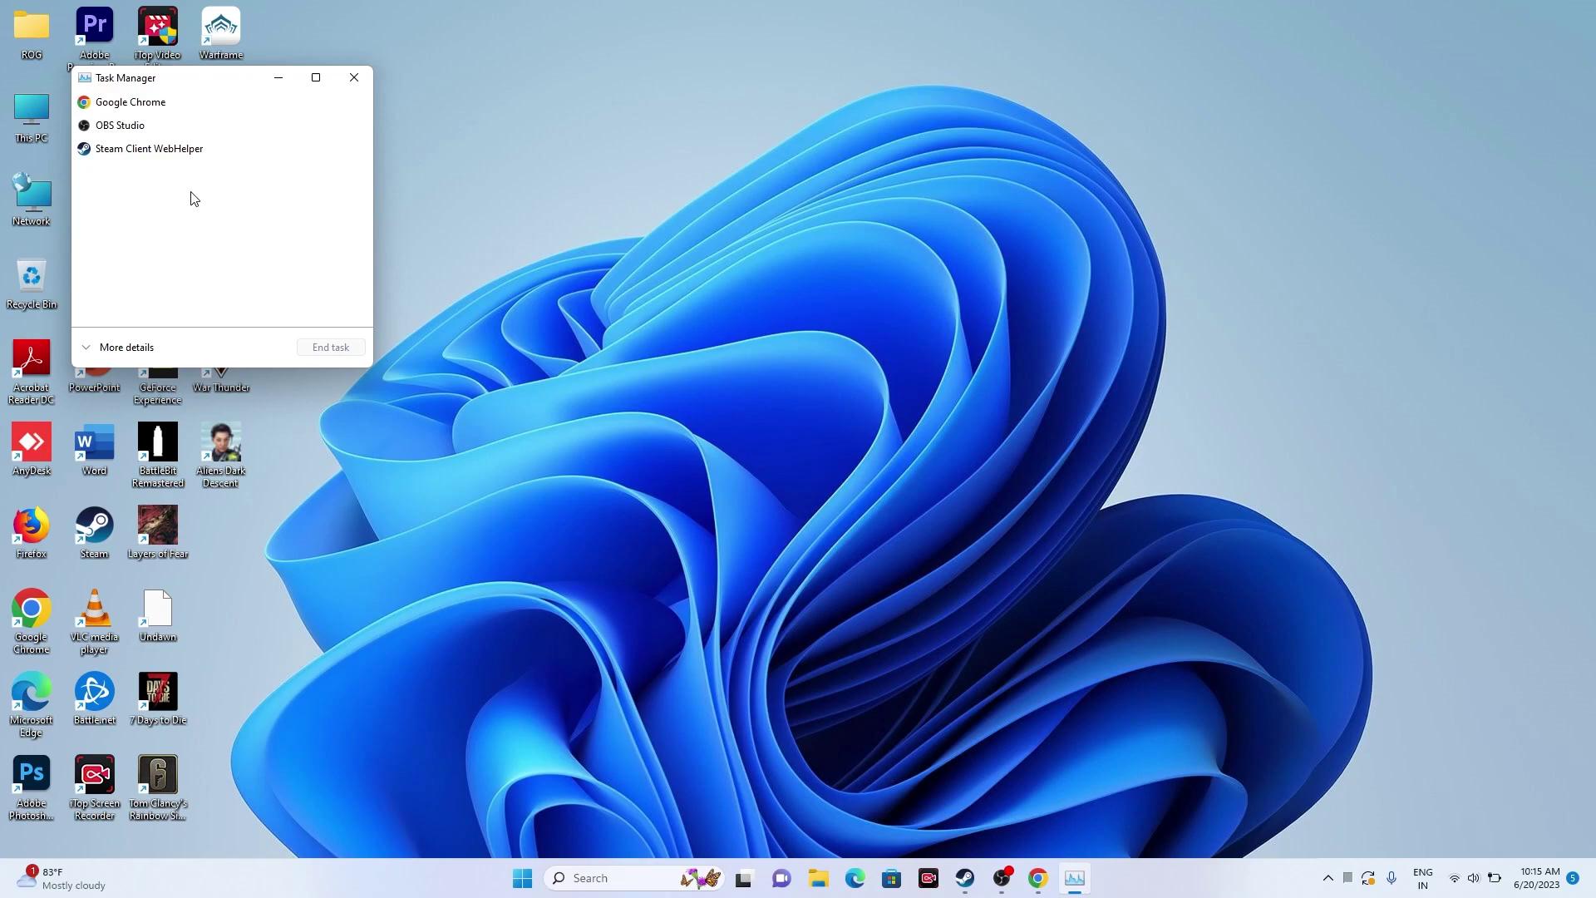
click(353, 77)
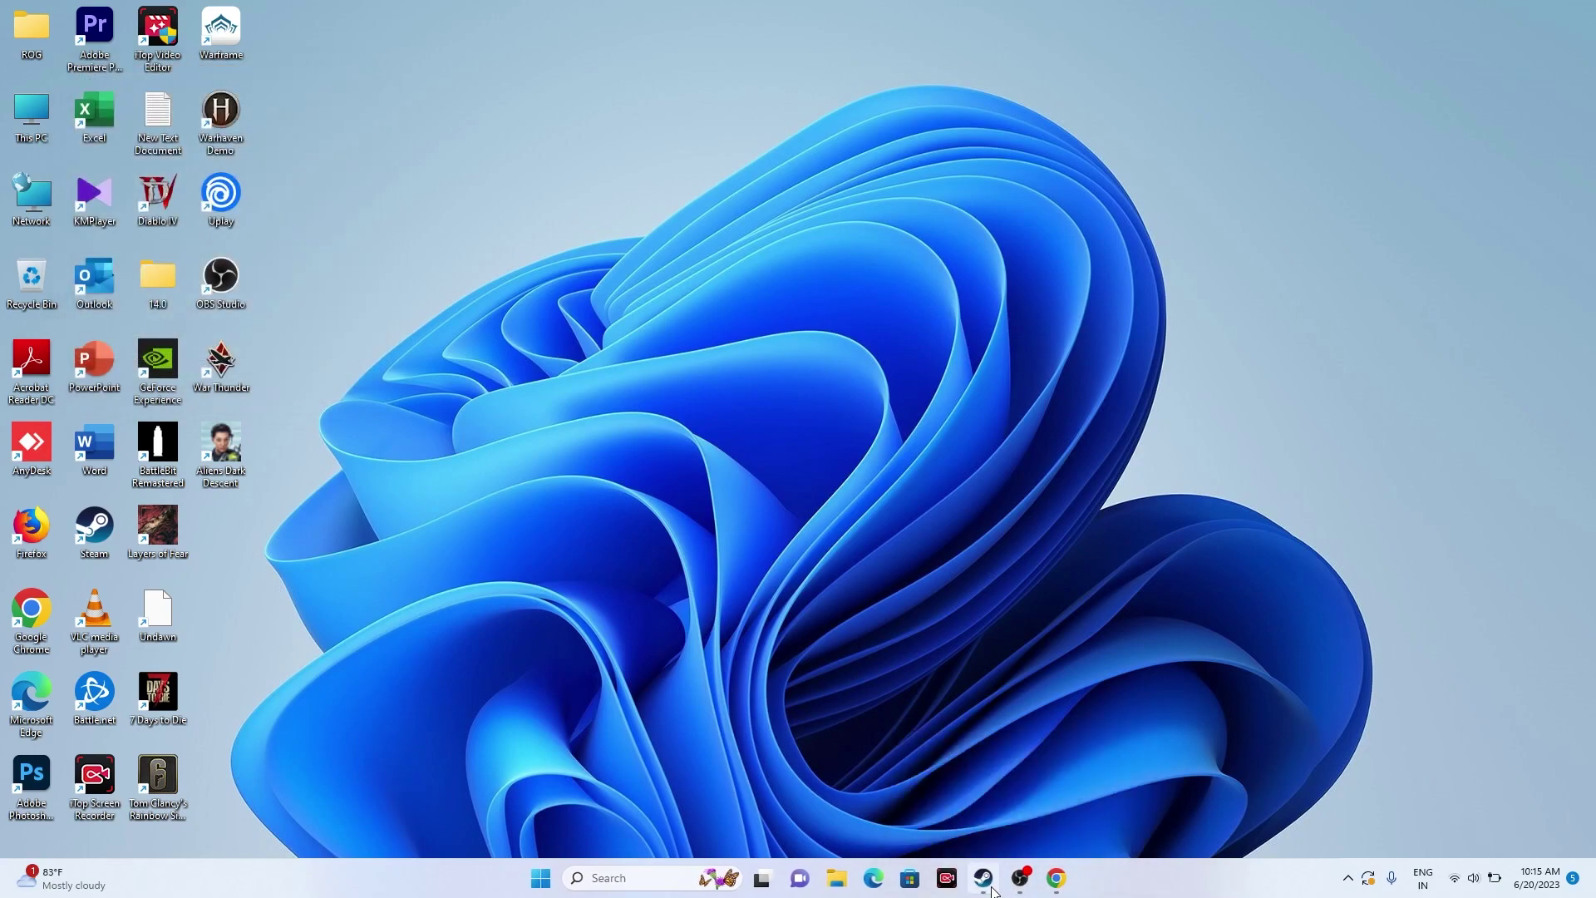
click(979, 878)
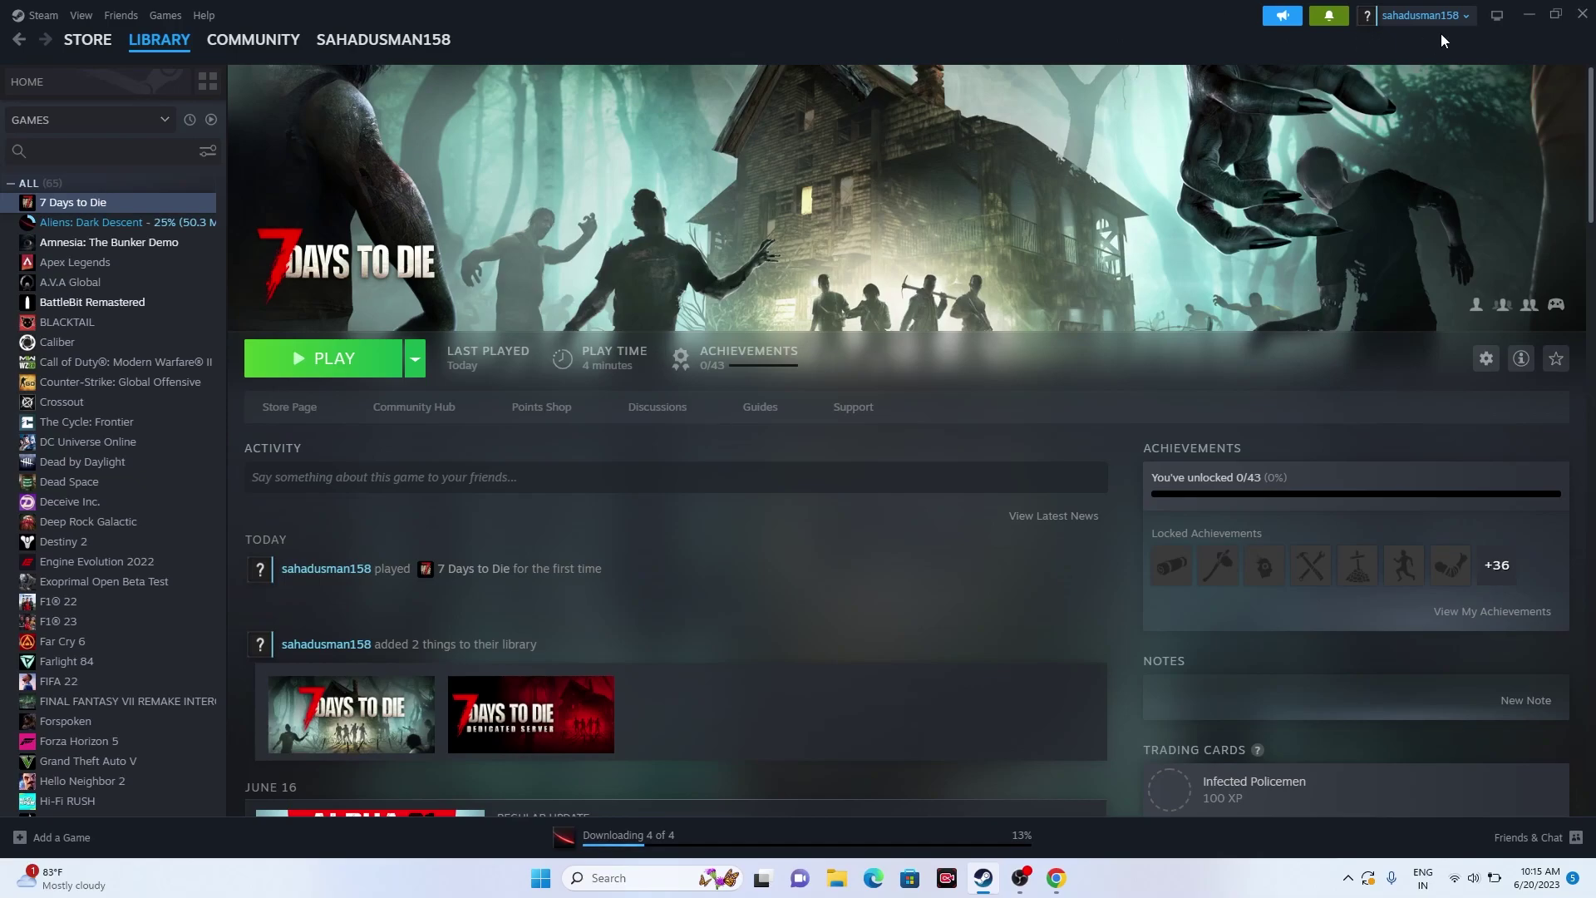
click(1525, 20)
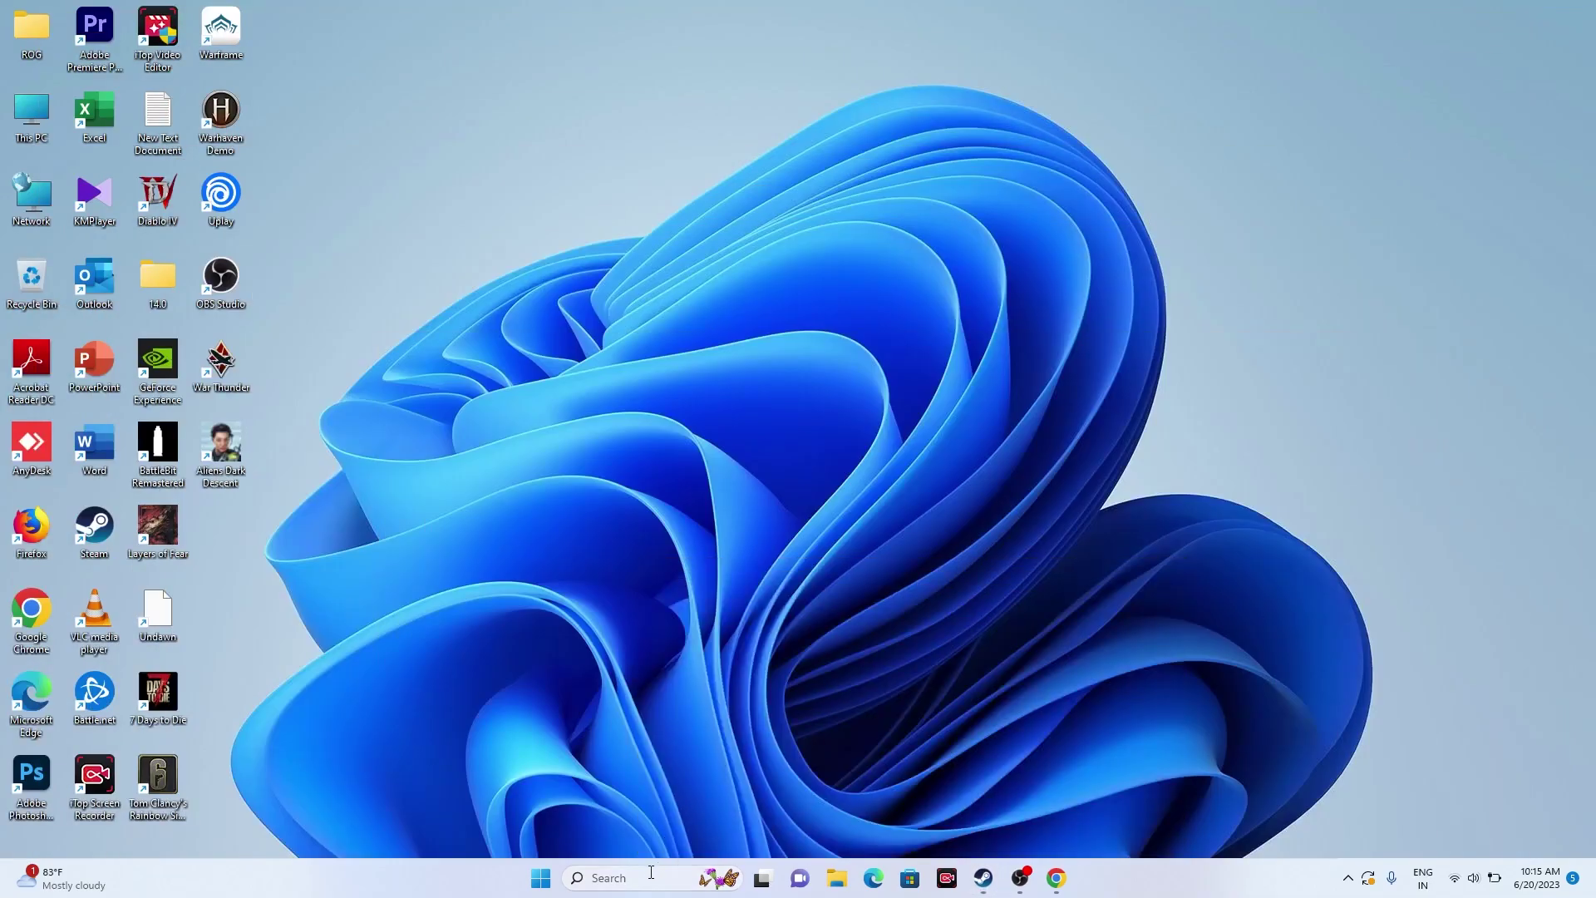
- Search Windows for "graph" and open the Graphics settings page
click(653, 878)
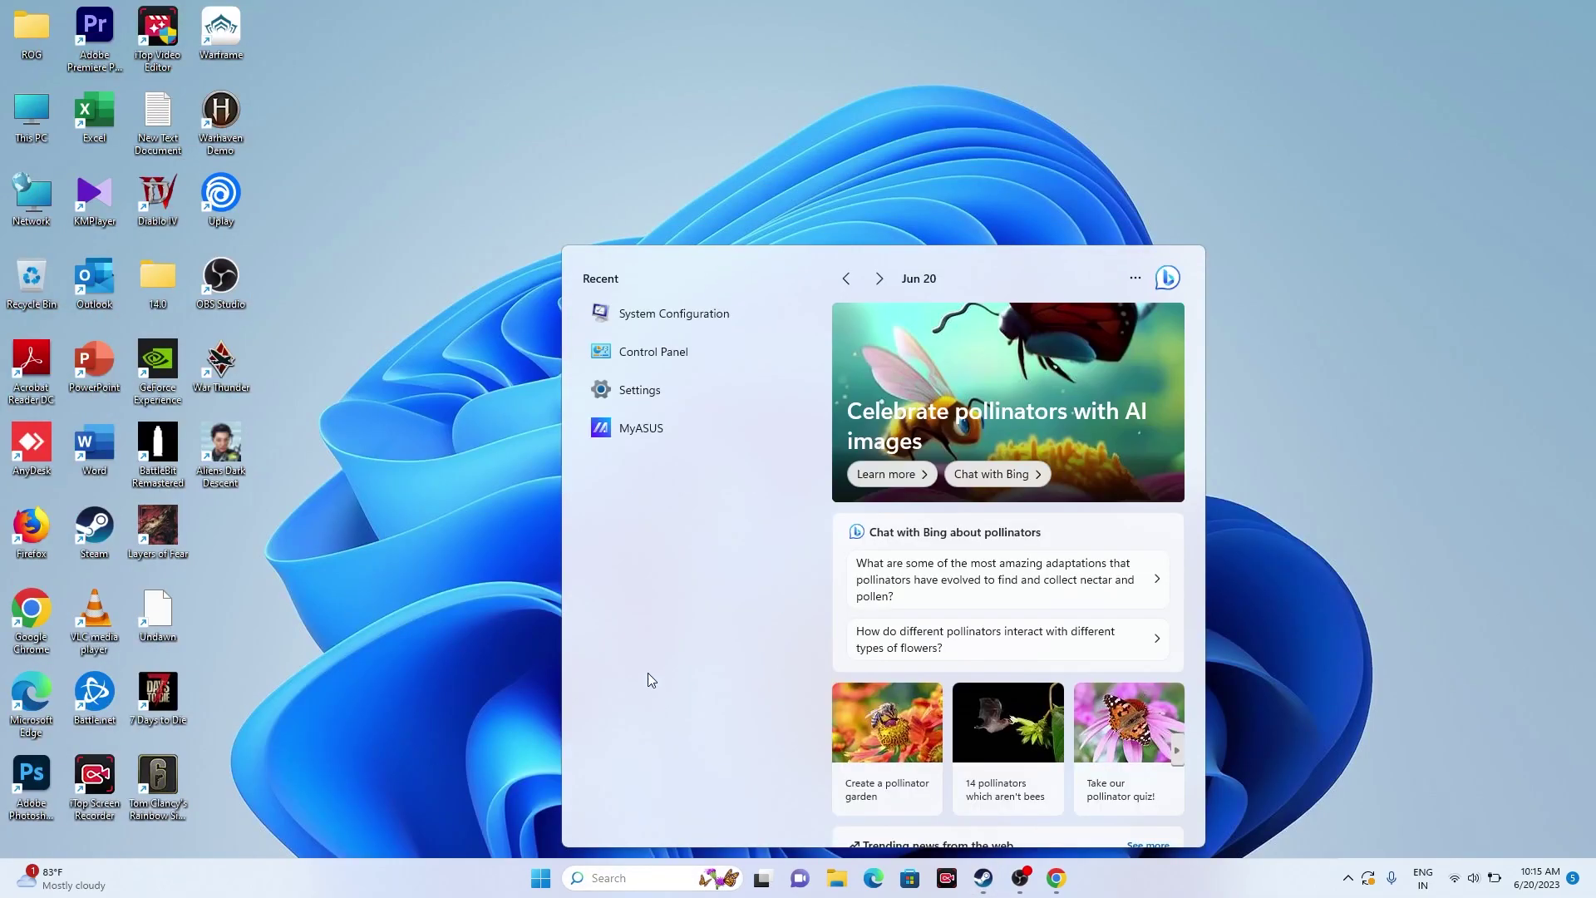
text(graph)
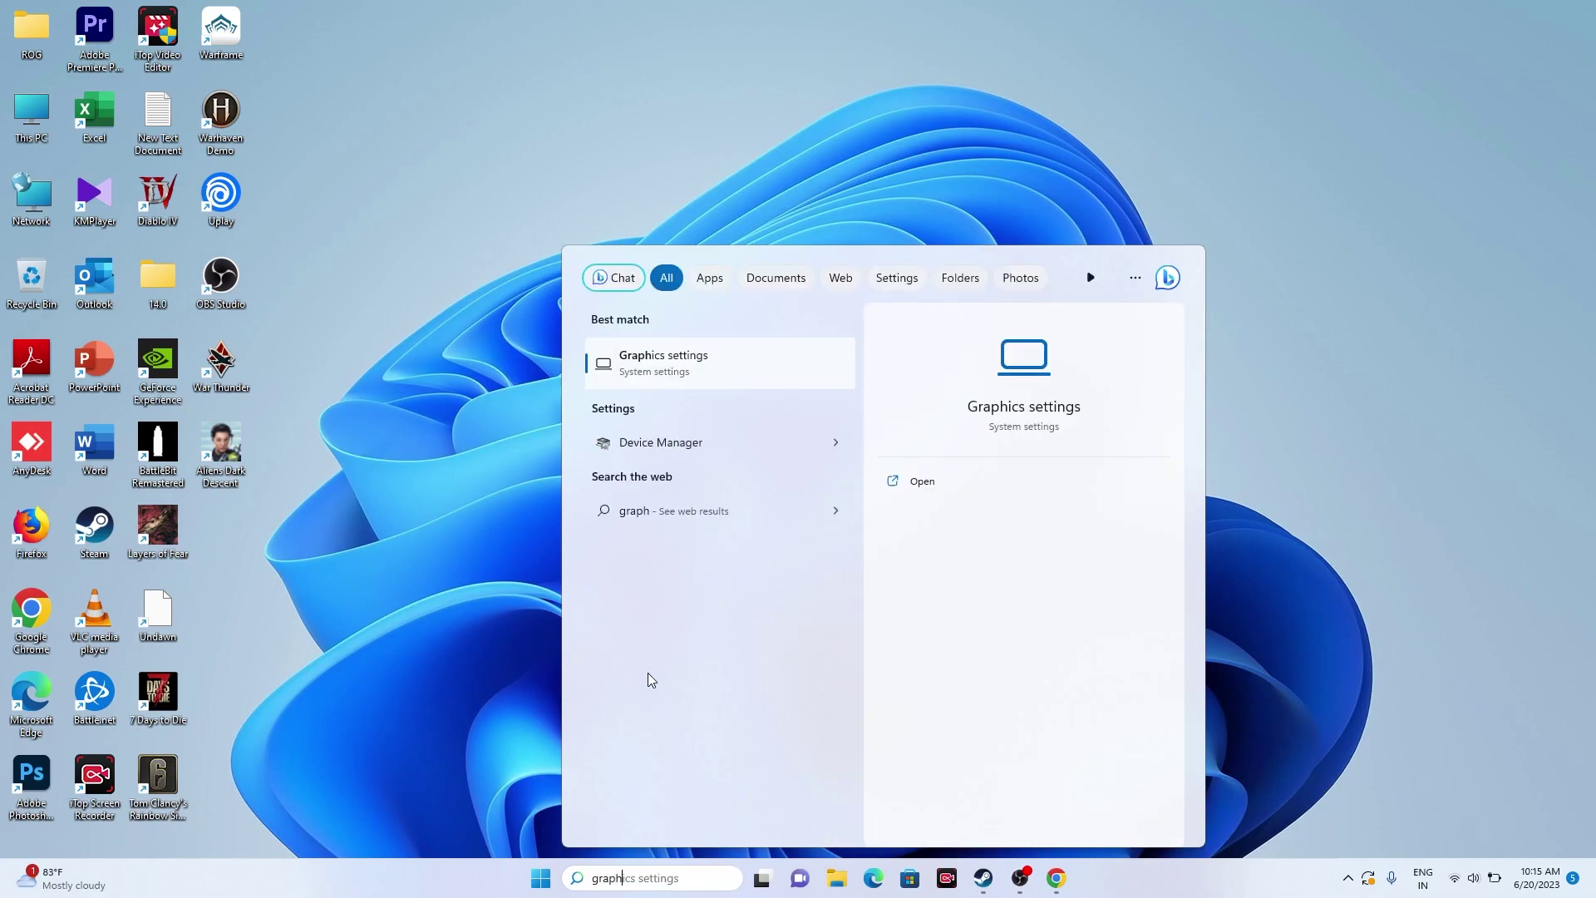
click(666, 366)
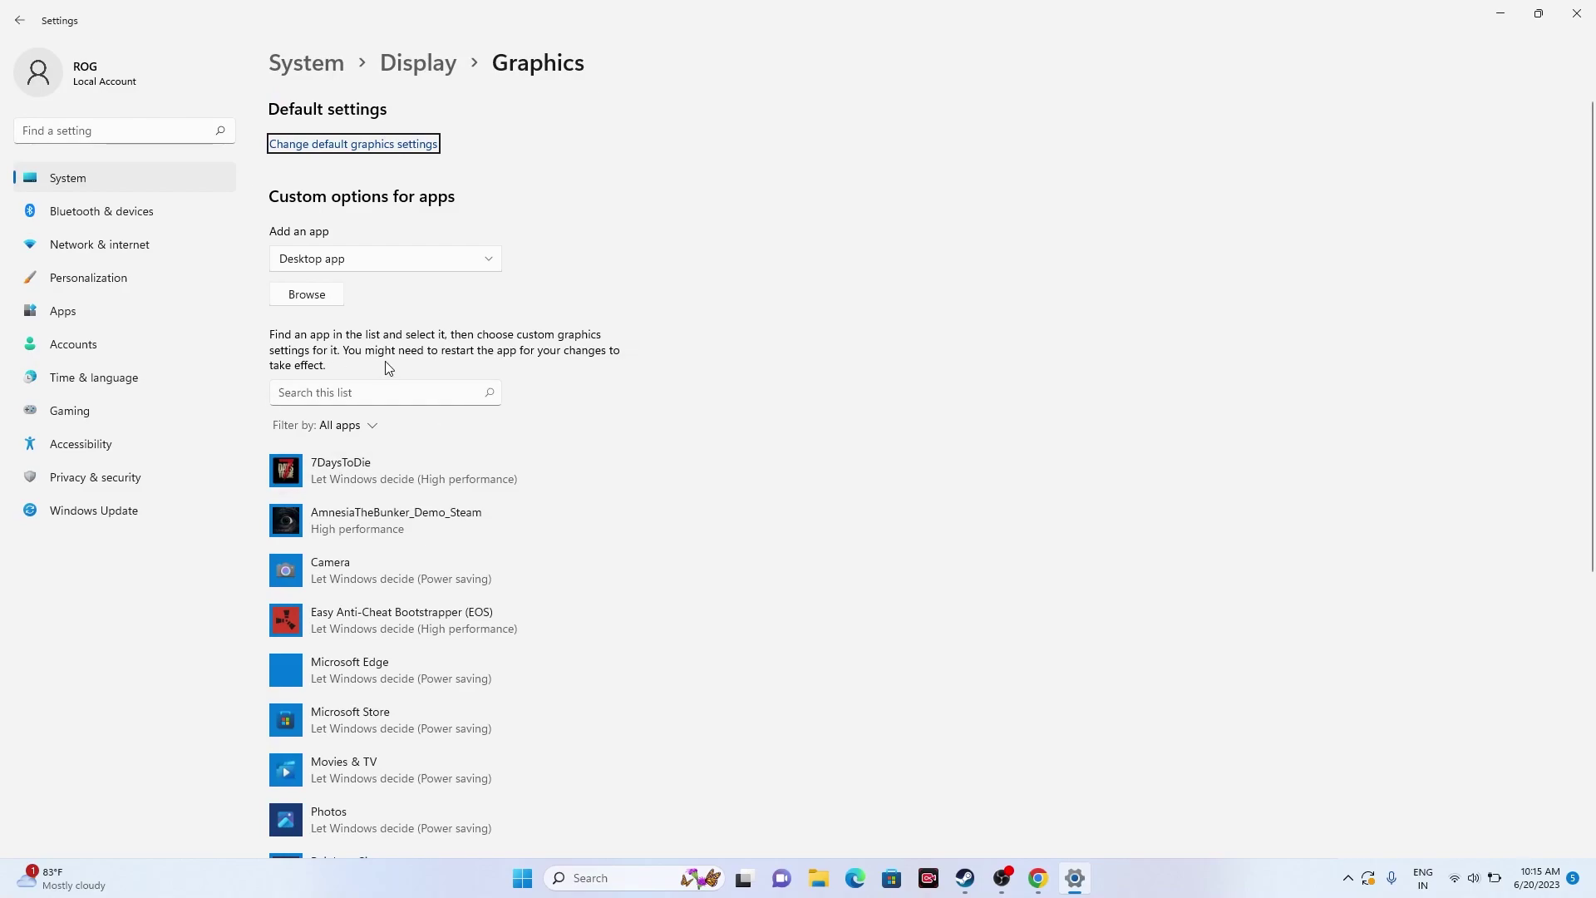
scroll(694, 353, down, 2)
scroll(702, 331, up, 2)
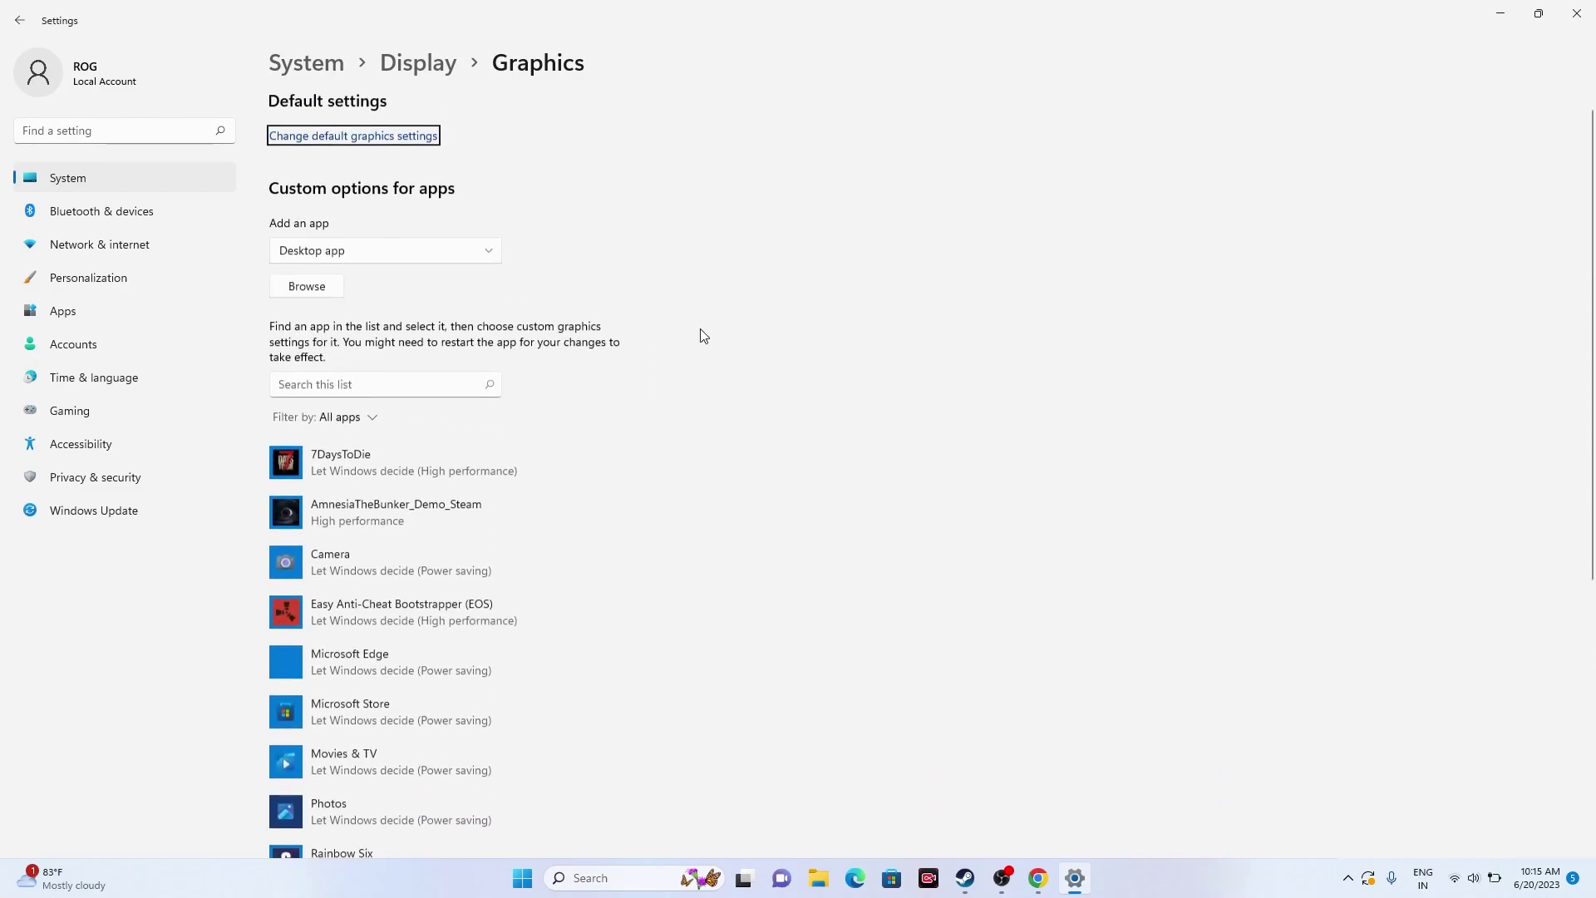
- Start adding a desktop app to the custom graphics options and browse to Program Files (x86)\Steam on Local Disk (C:)
click(307, 302)
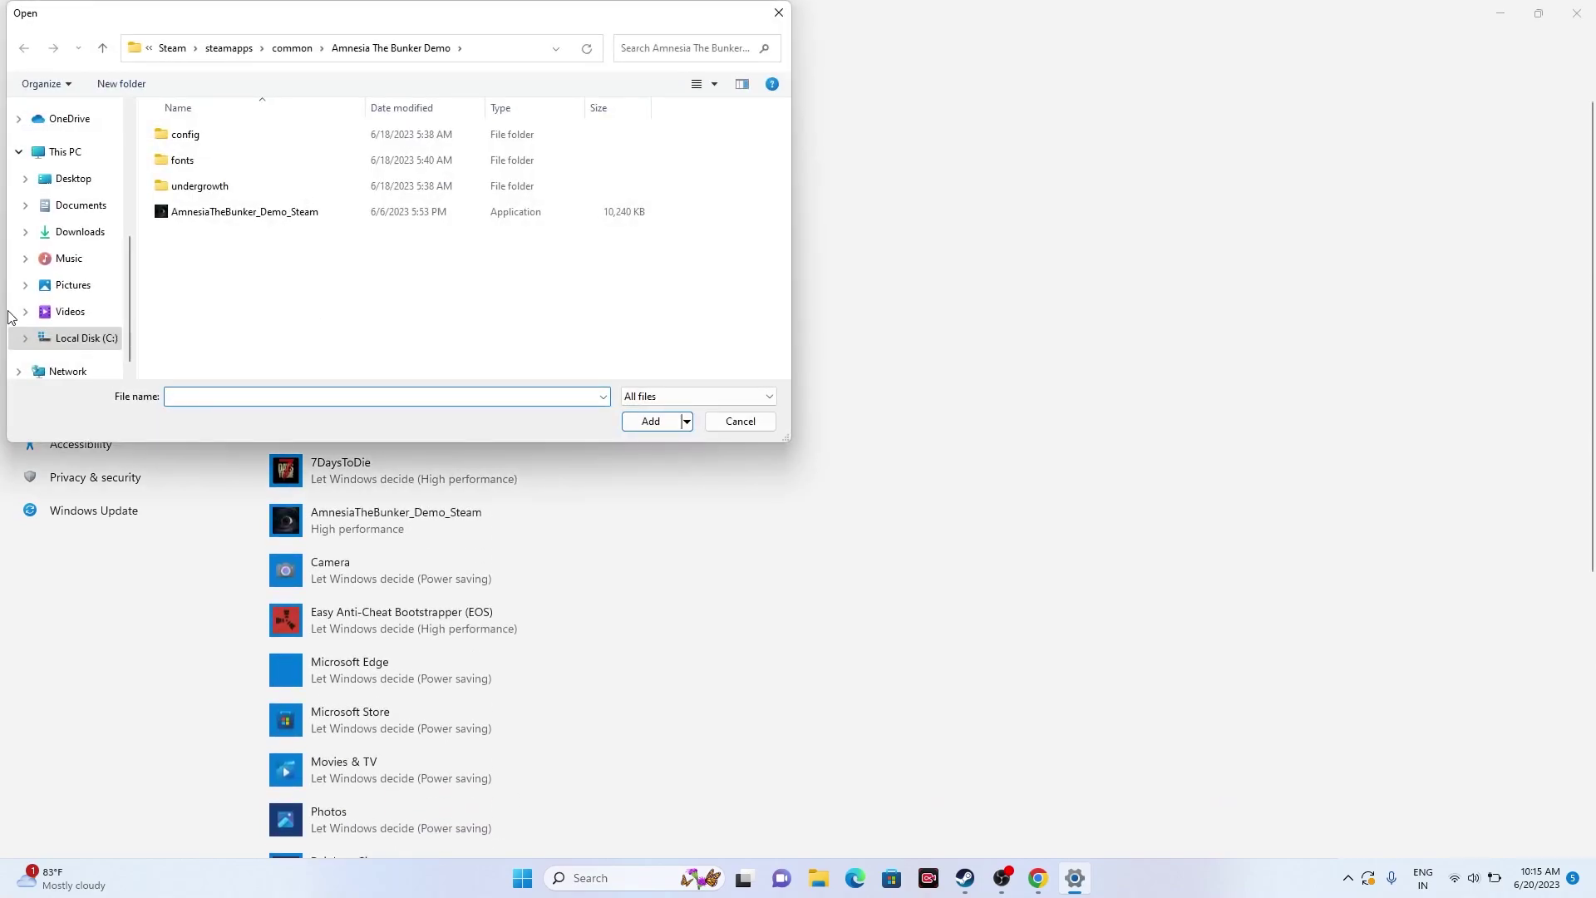
scroll(73, 316, up, 2)
click(65, 239)
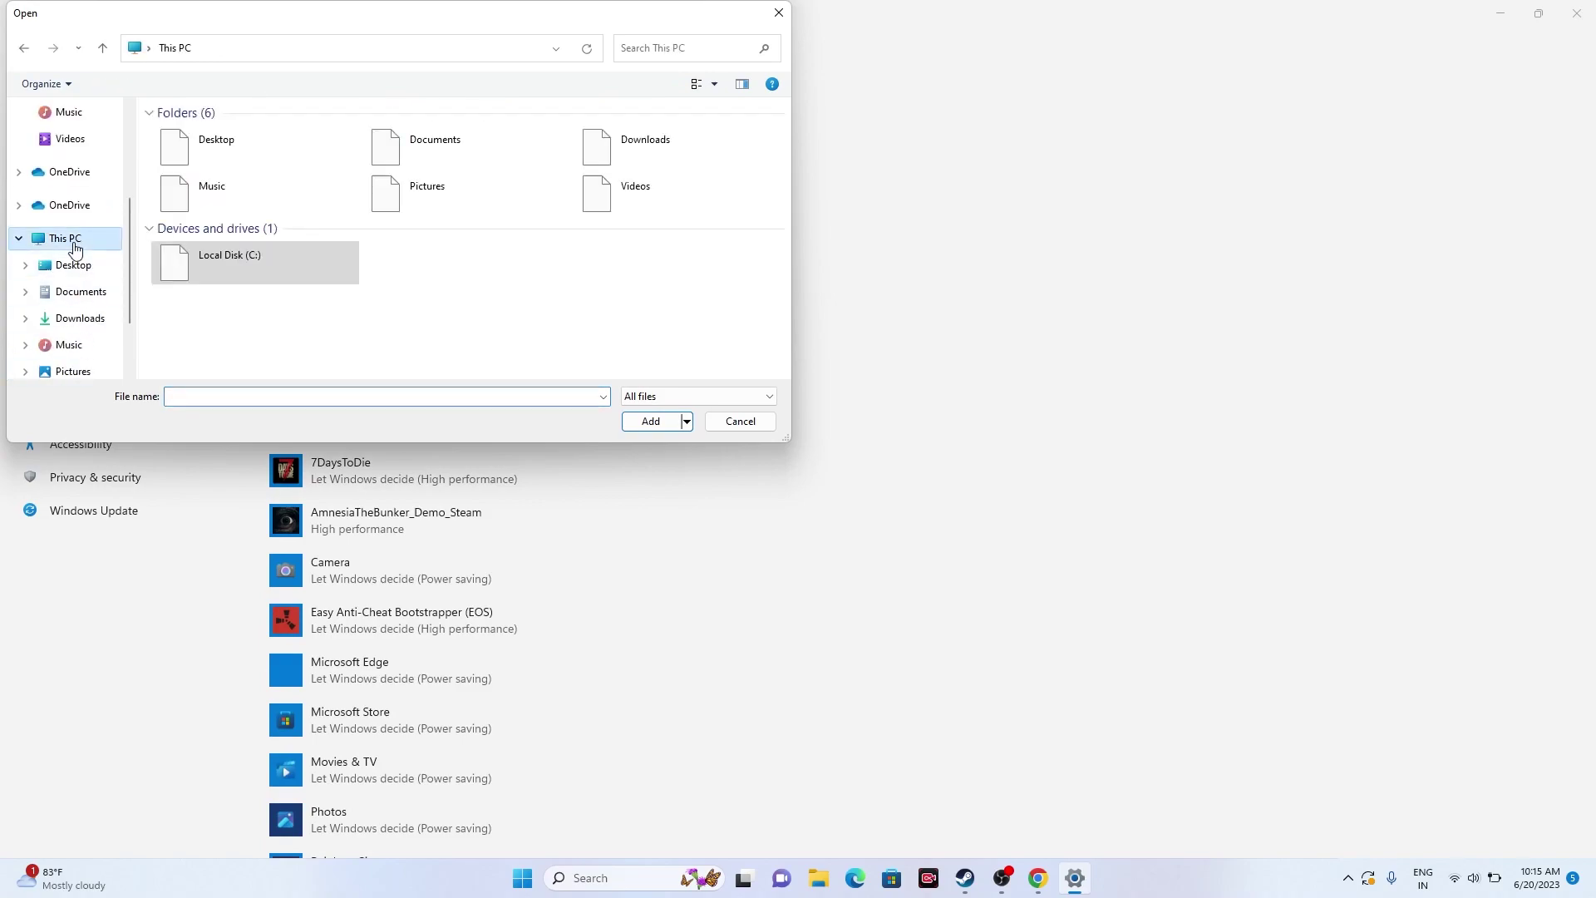
double_click(241, 283)
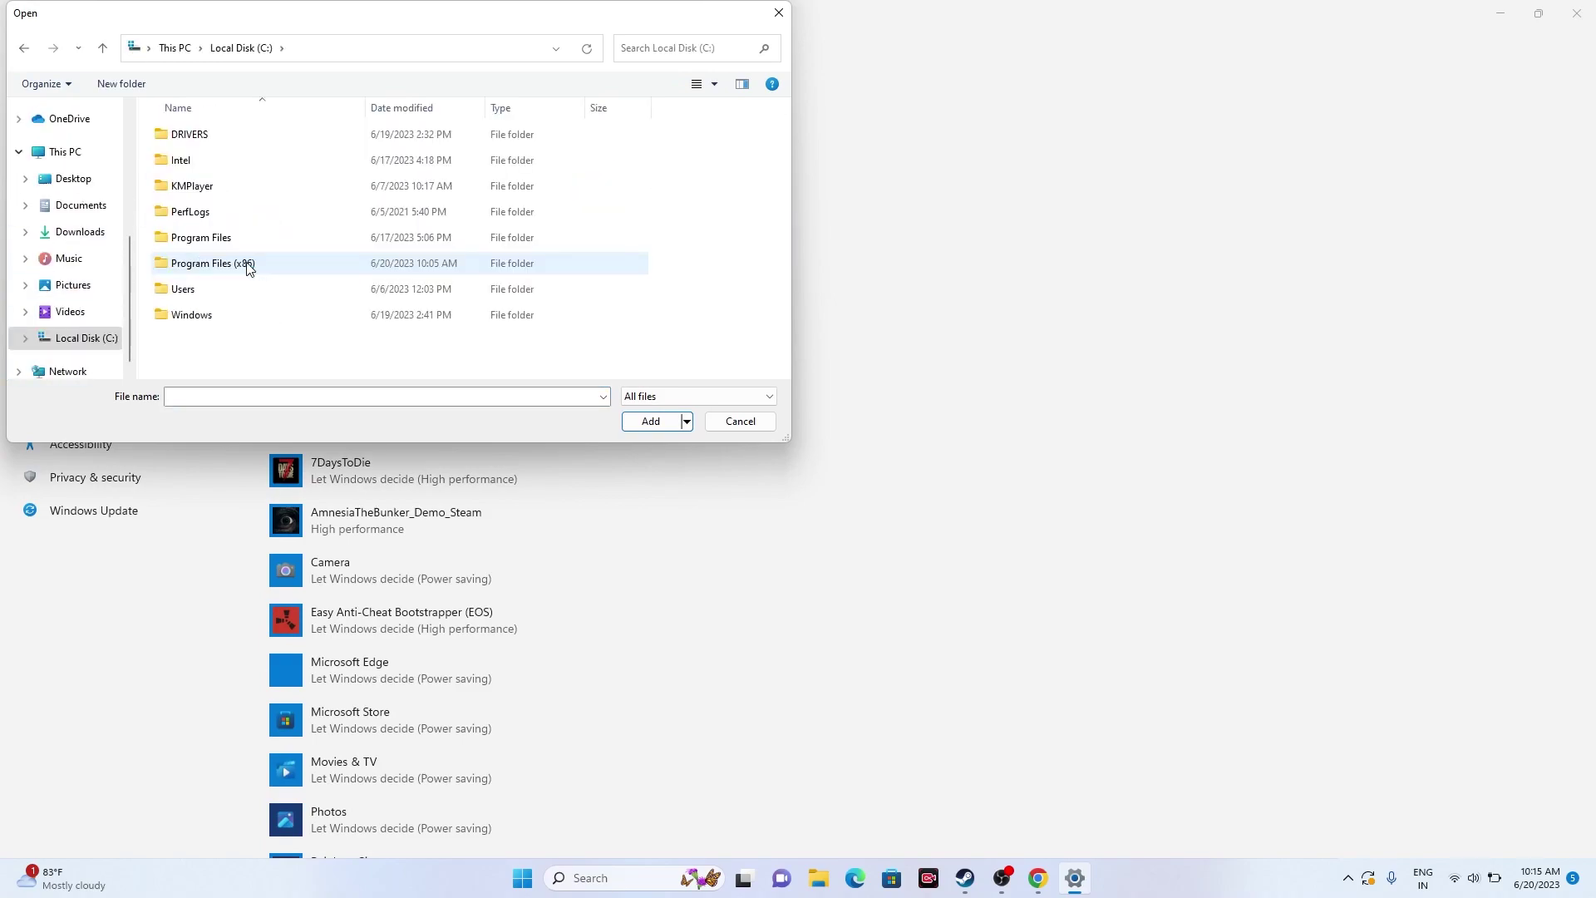
double_click(246, 265)
scroll(246, 264, down, 5)
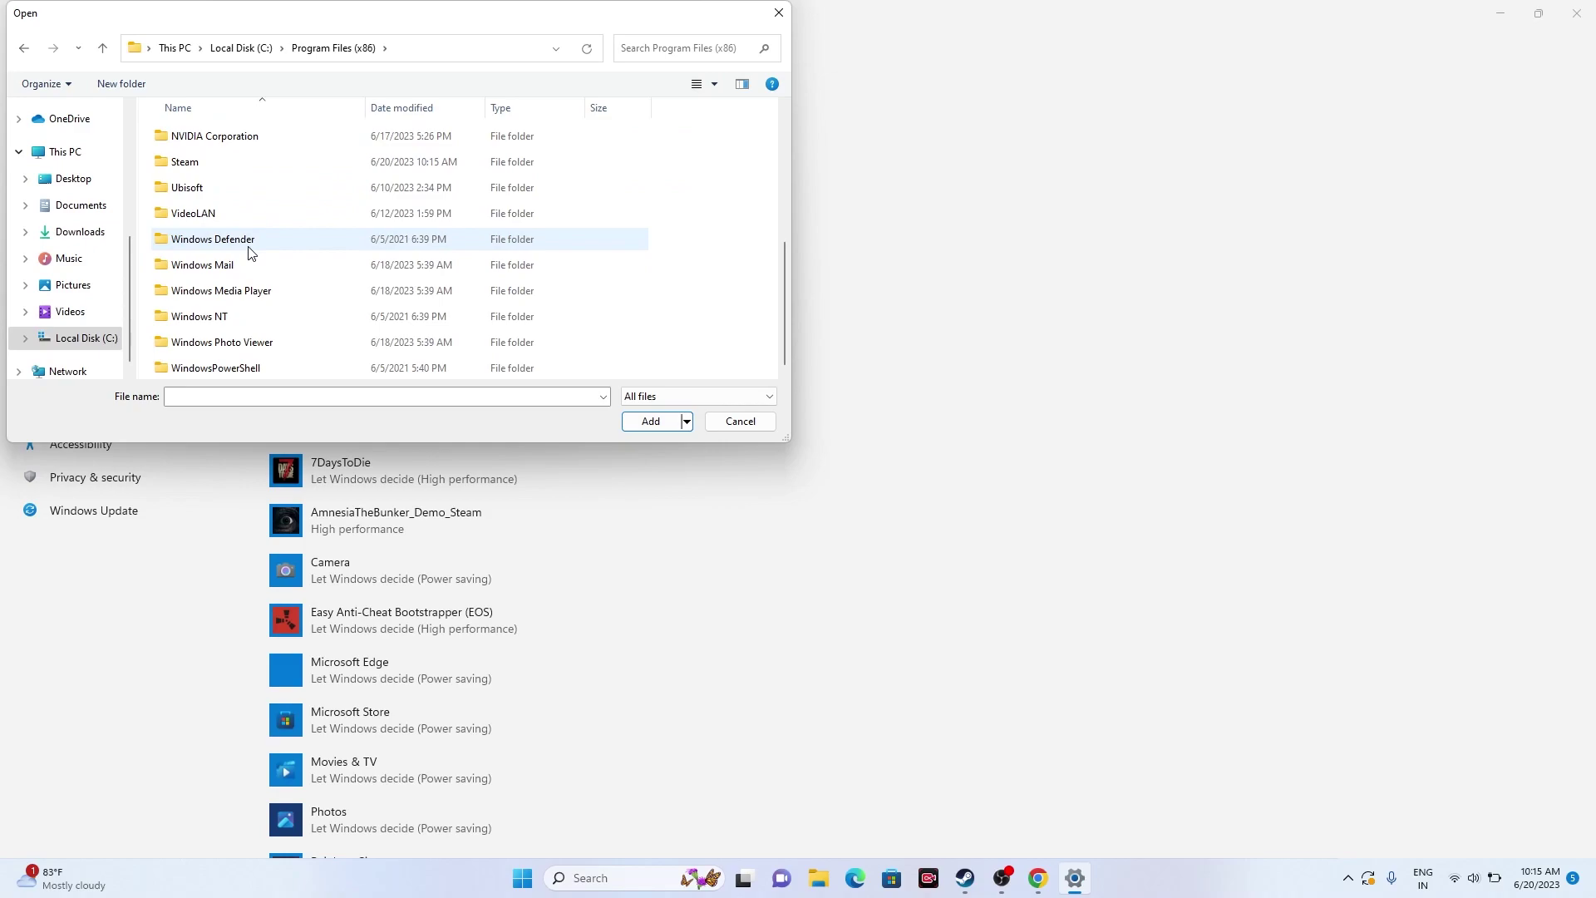
double_click(209, 171)
- Add the 7DaysToDie application from steamapps\common\7 Days To Die to the graphics app list
scroll(237, 220, down, 3)
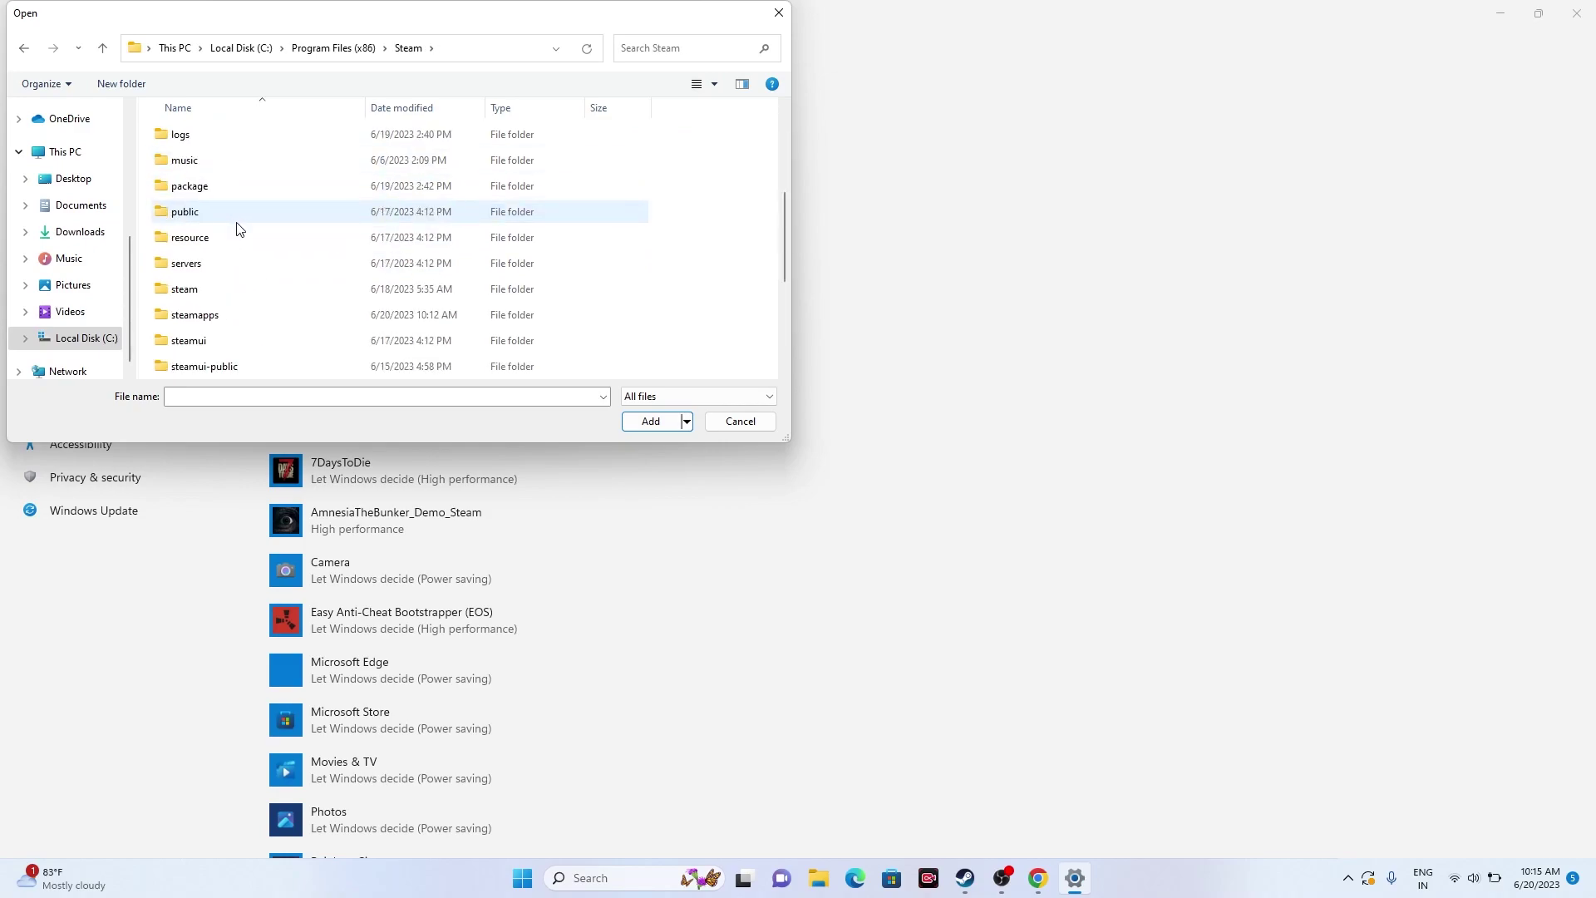
double_click(232, 313)
double_click(217, 140)
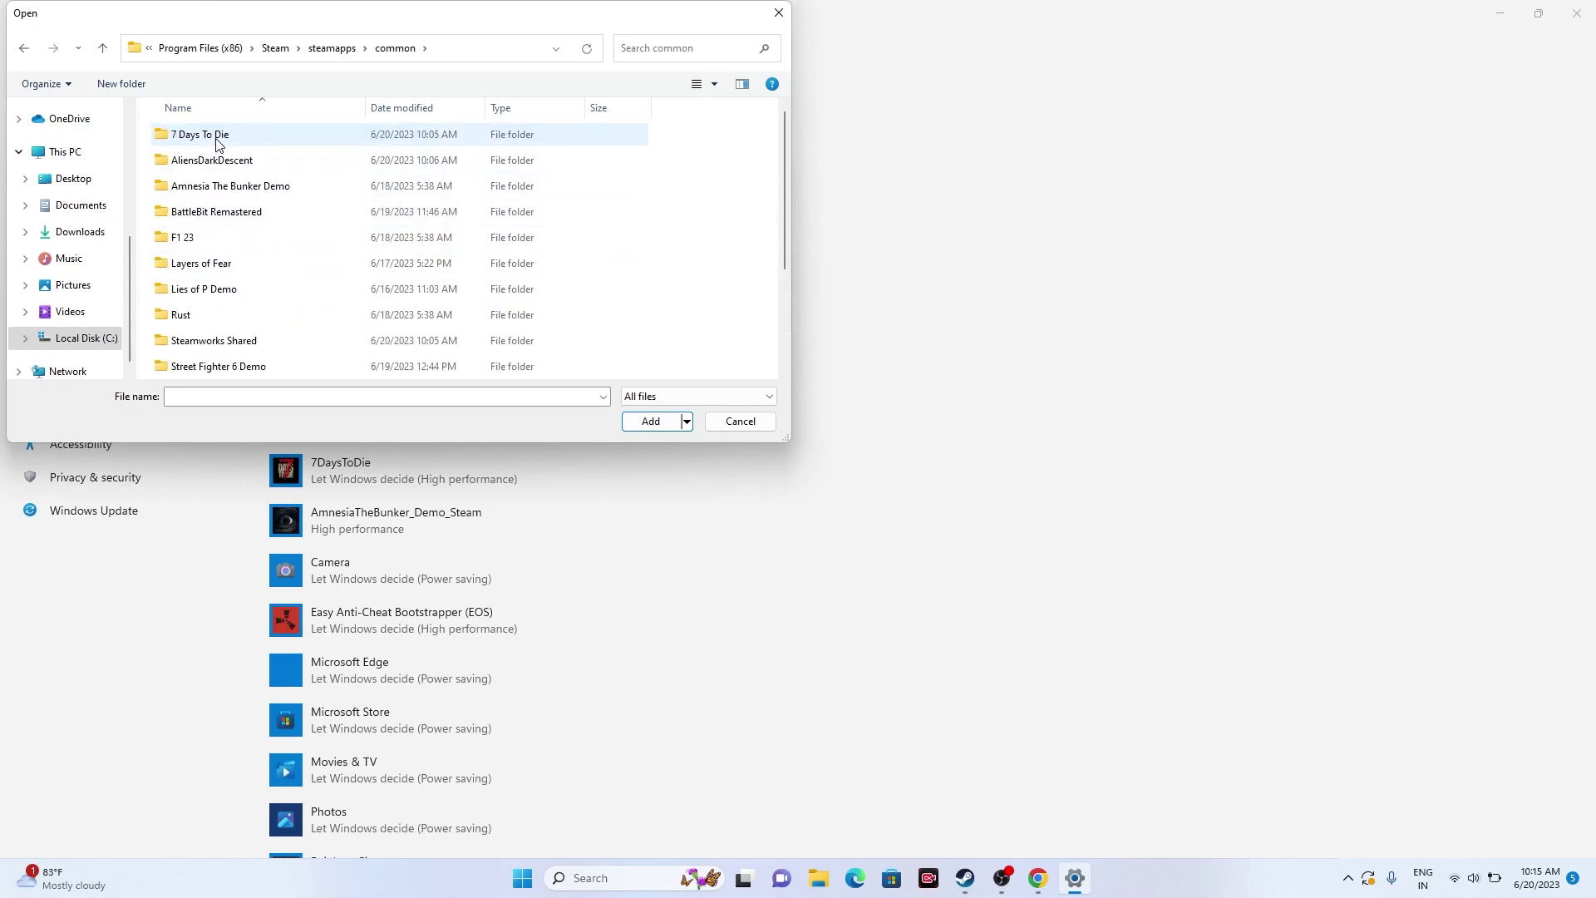
double_click(217, 140)
click(220, 314)
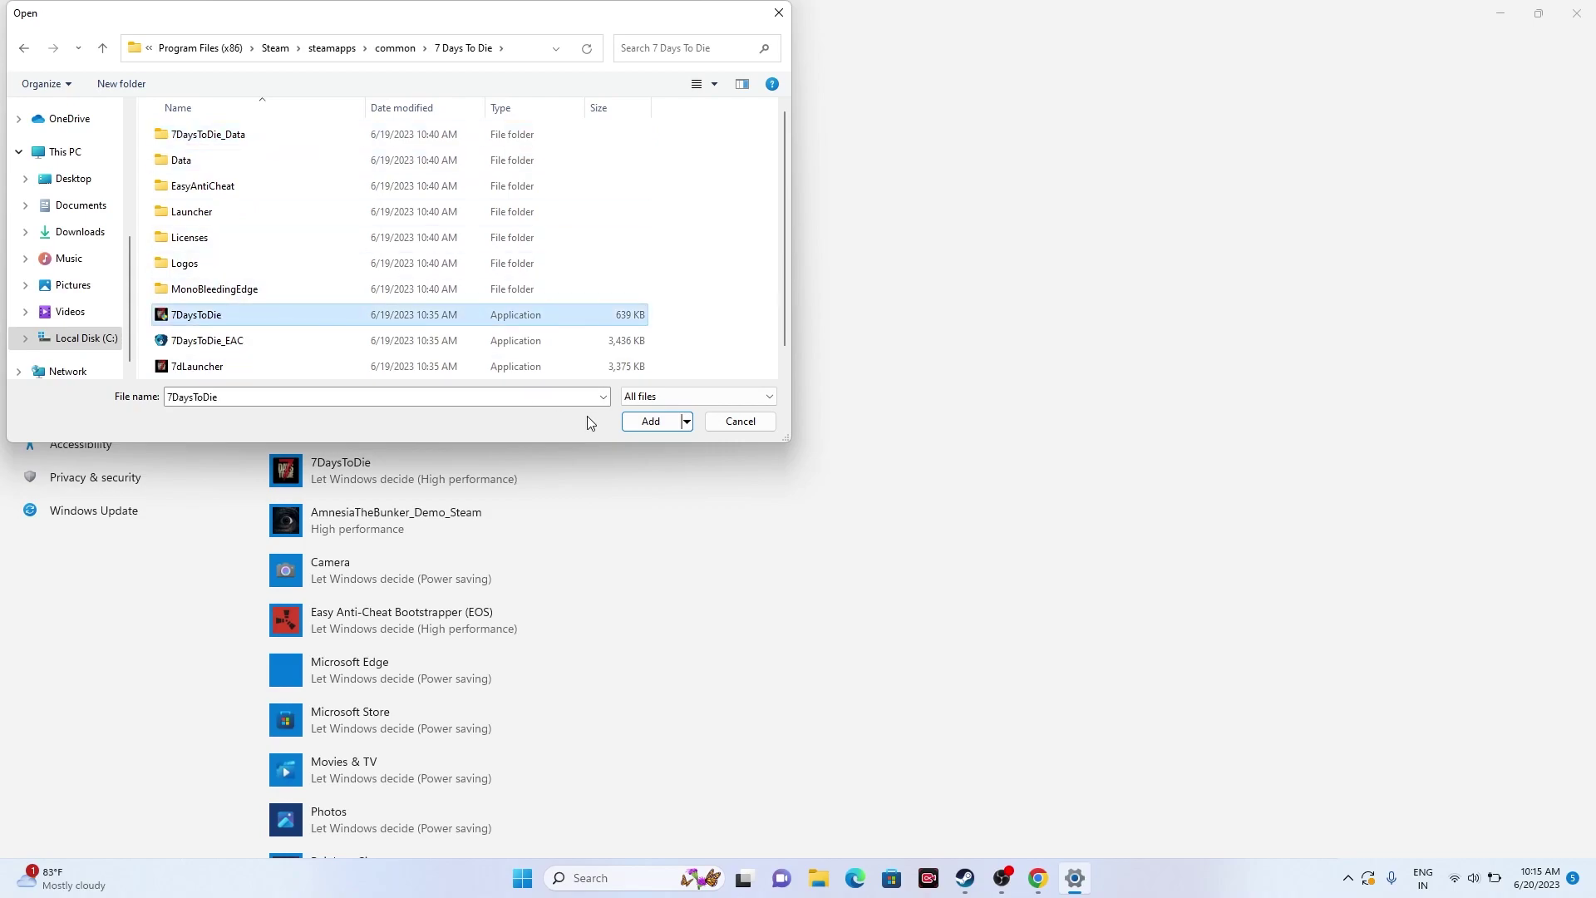
click(624, 420)
- Set the graphics preference of 7DaysToDie to High performance and save it
scroll(420, 367, down, 5)
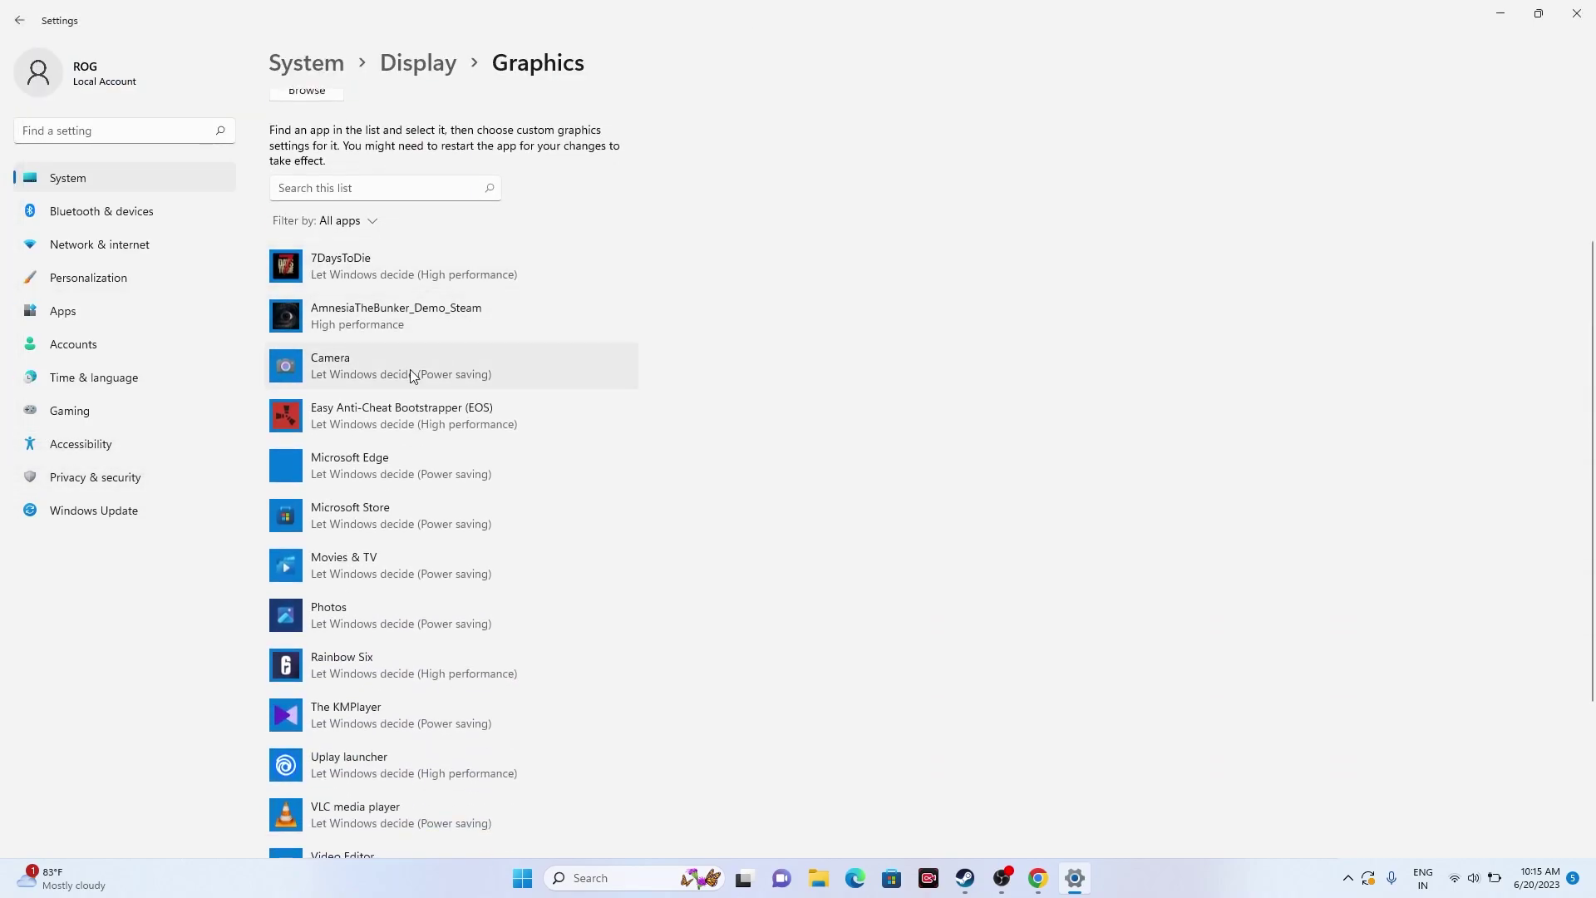
scroll(419, 366, up, 5)
scroll(399, 446, down, 3)
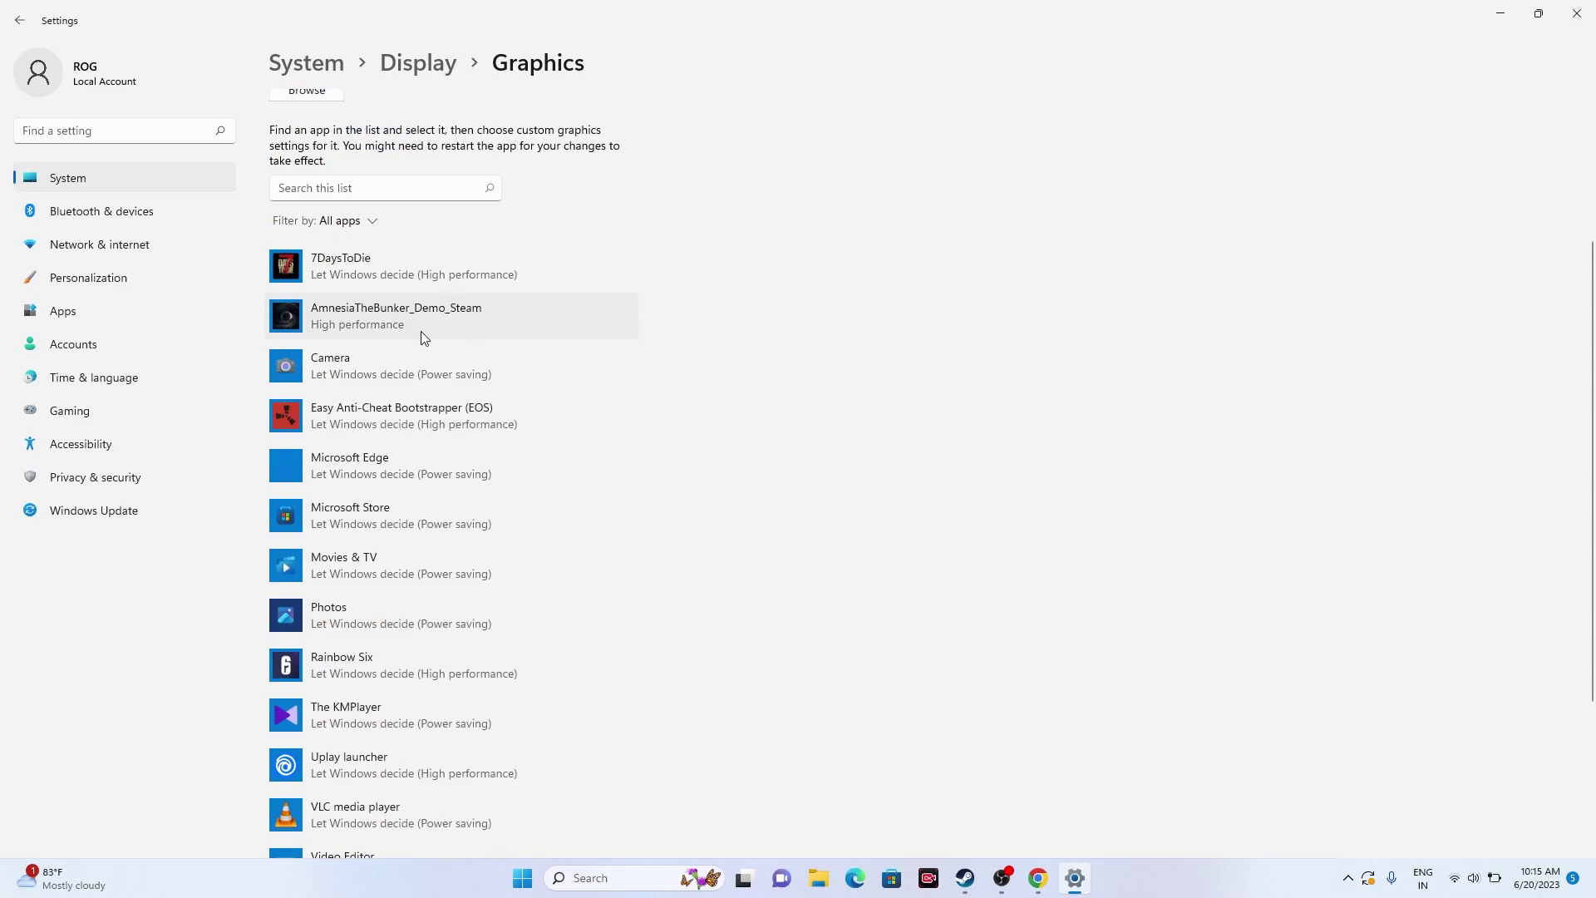
click(384, 264)
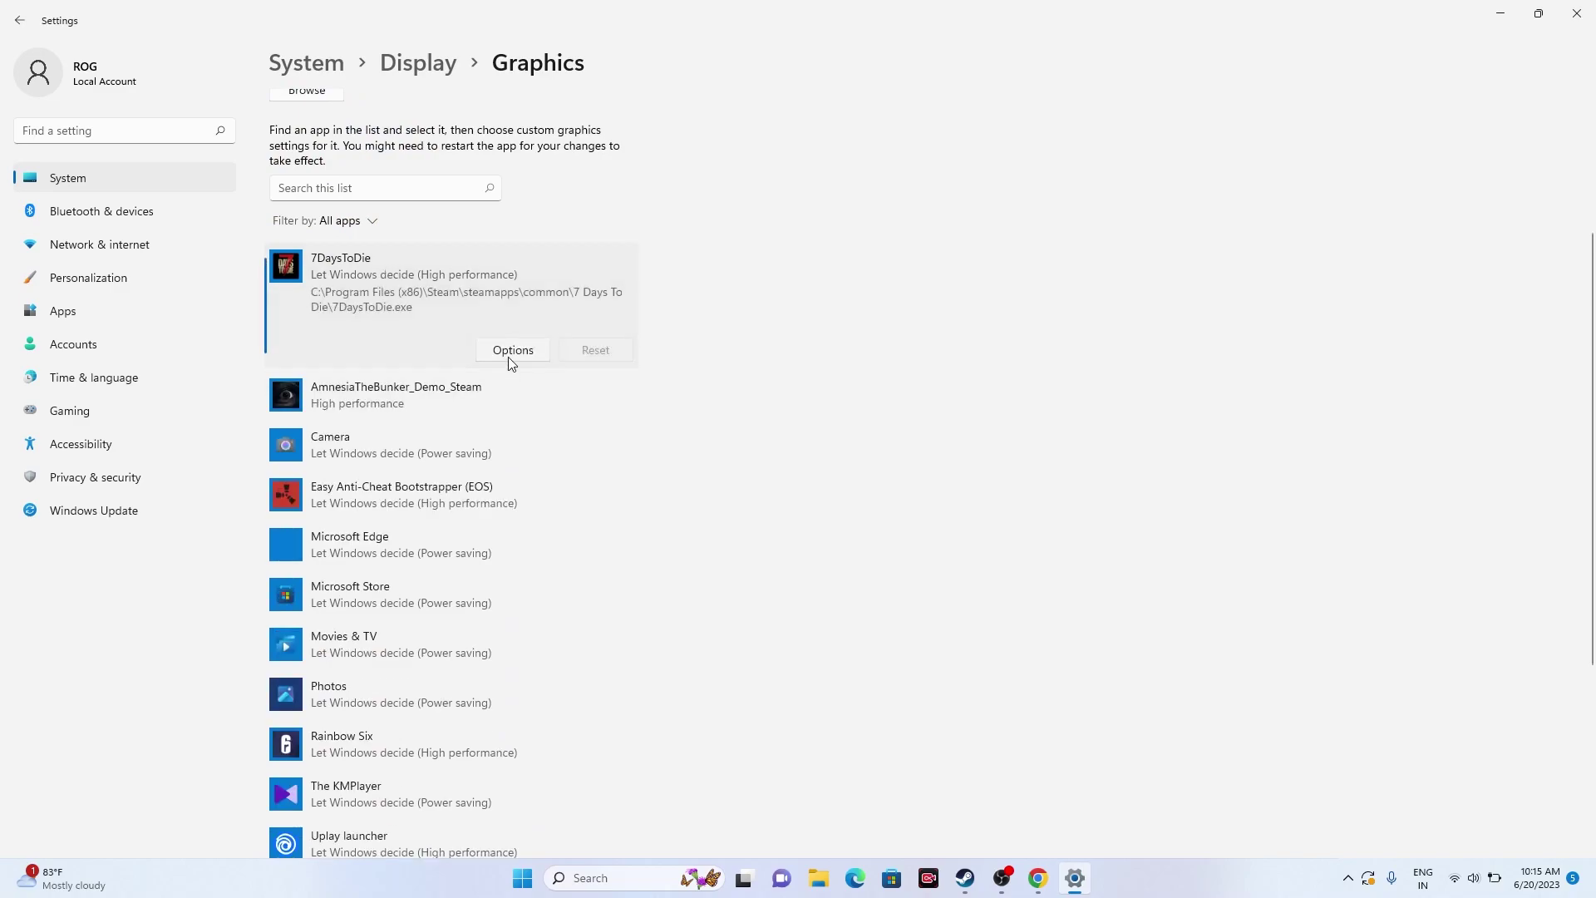
click(508, 353)
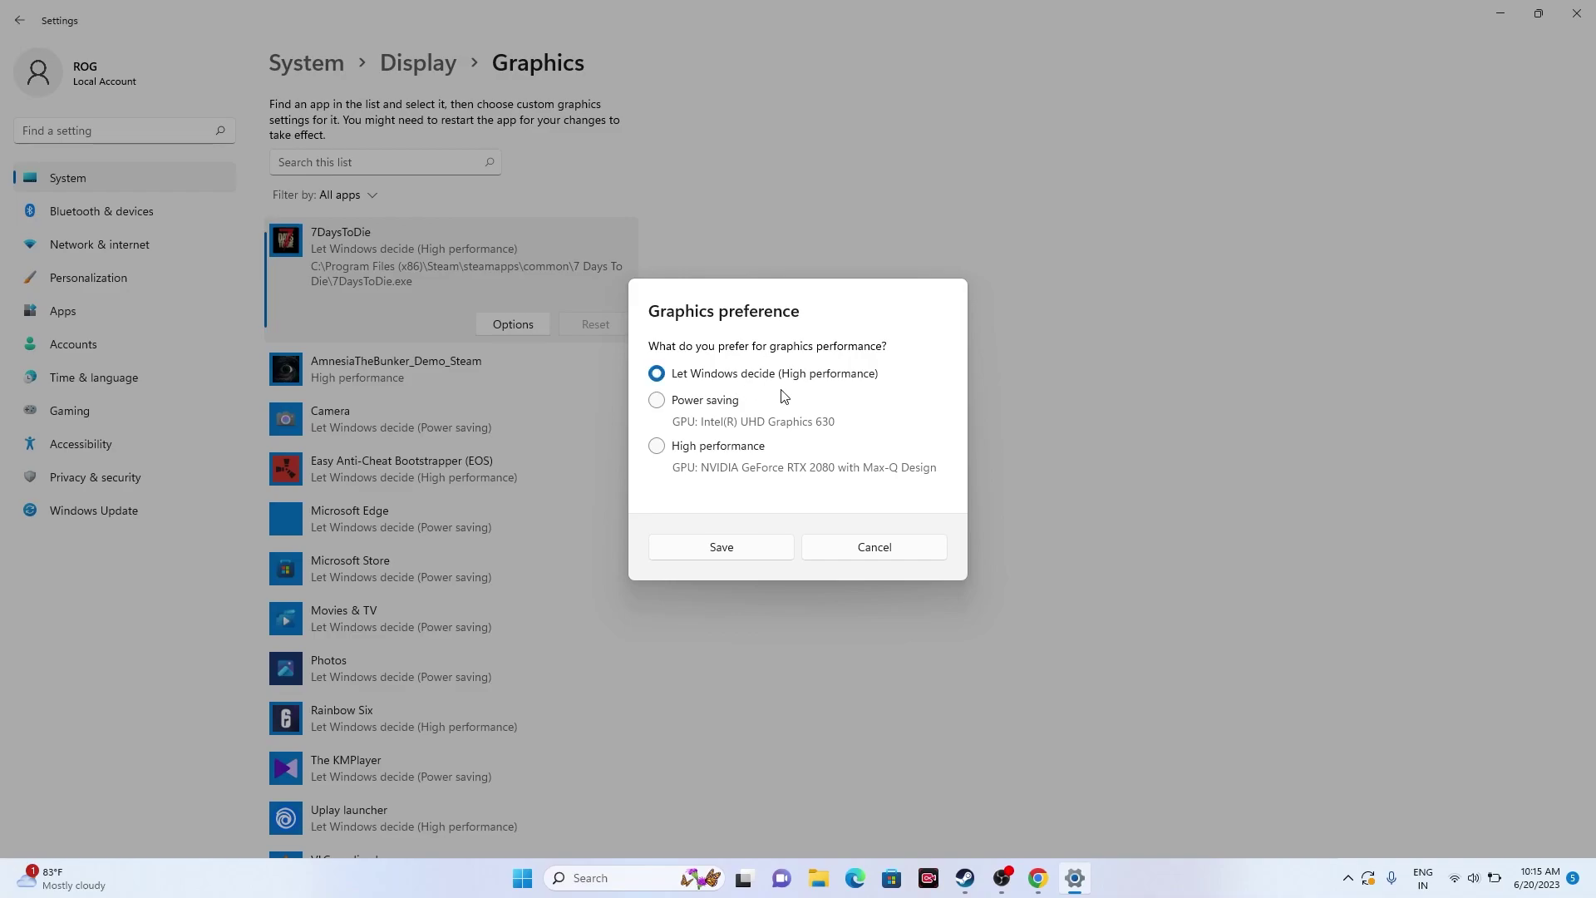
click(655, 460)
click(731, 552)
scroll(422, 530, down, 3)
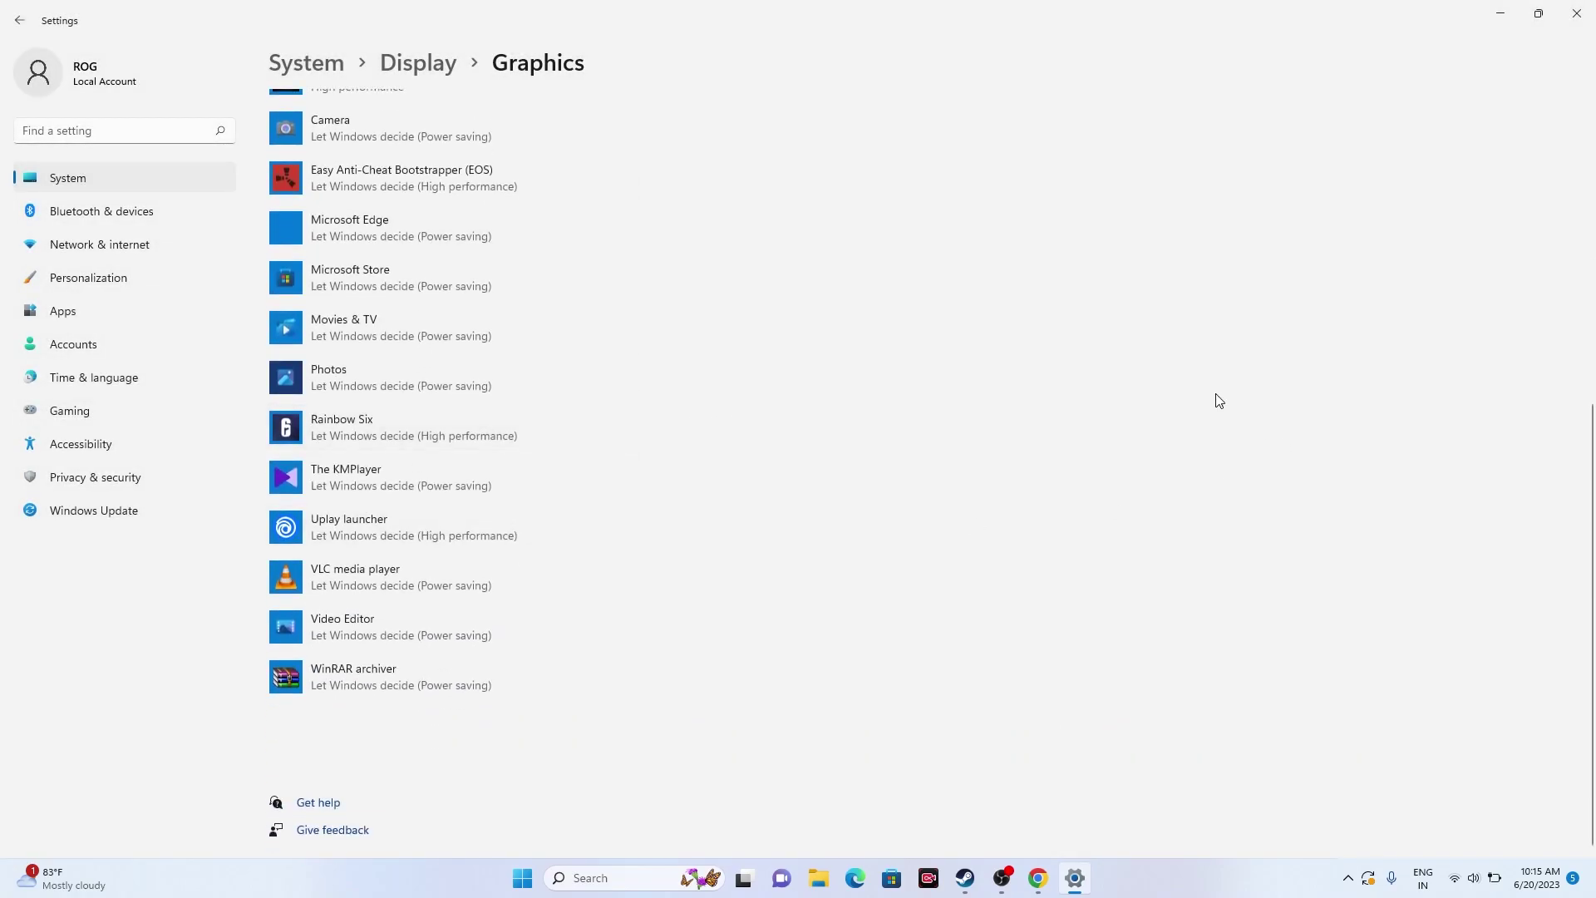
- Close Settings and, with the custom paging file size fields open, launch Calculator through a Windows search for "calcu"
click(1576, 13)
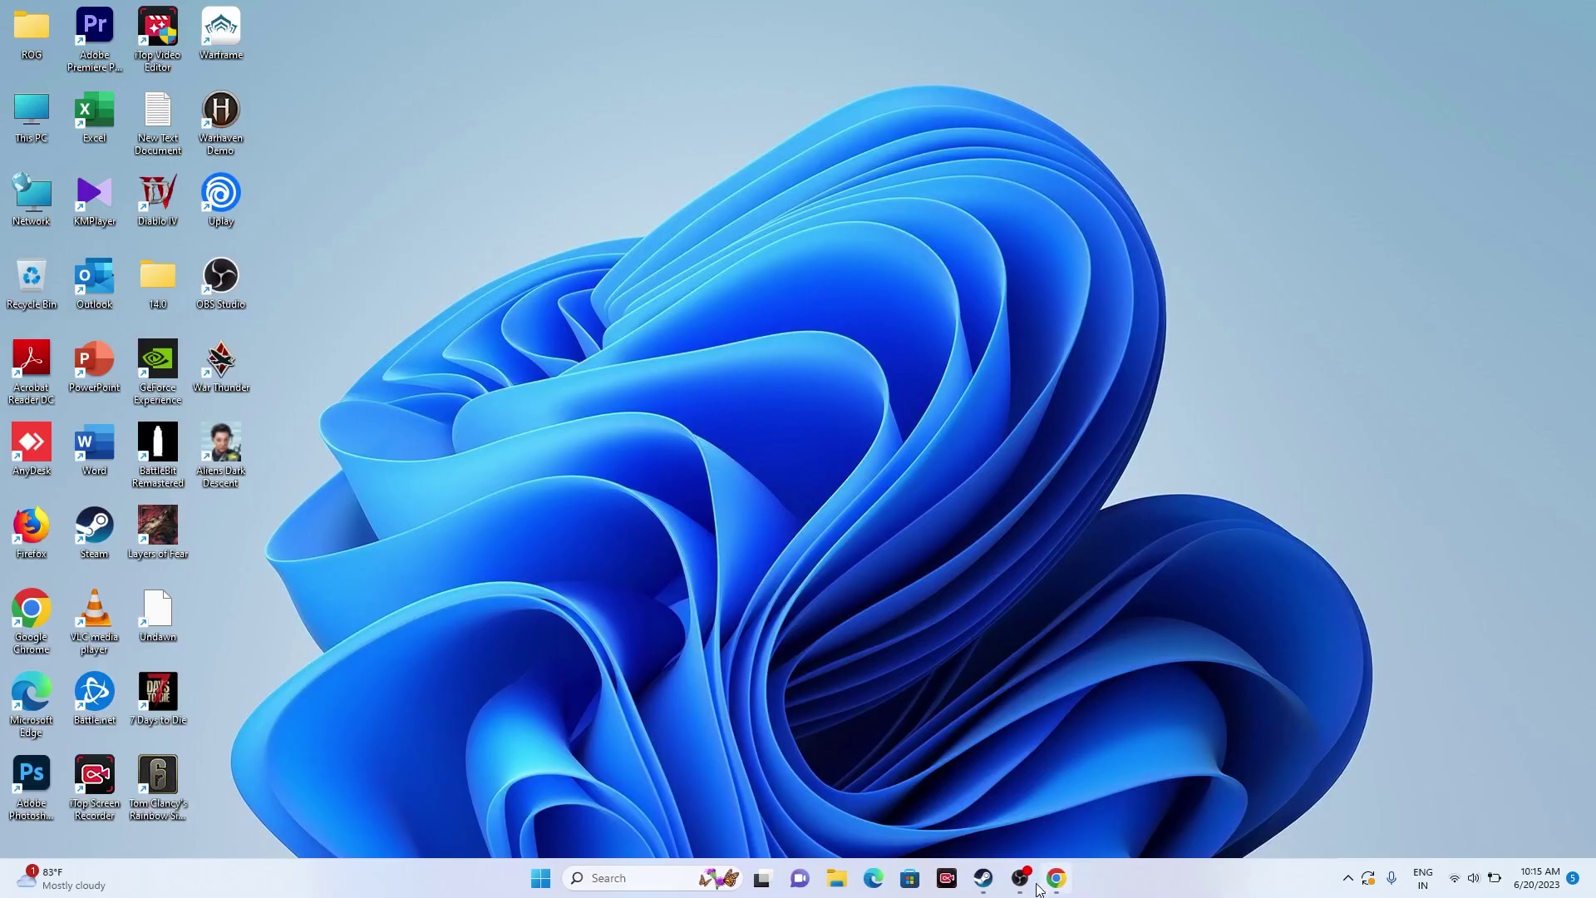
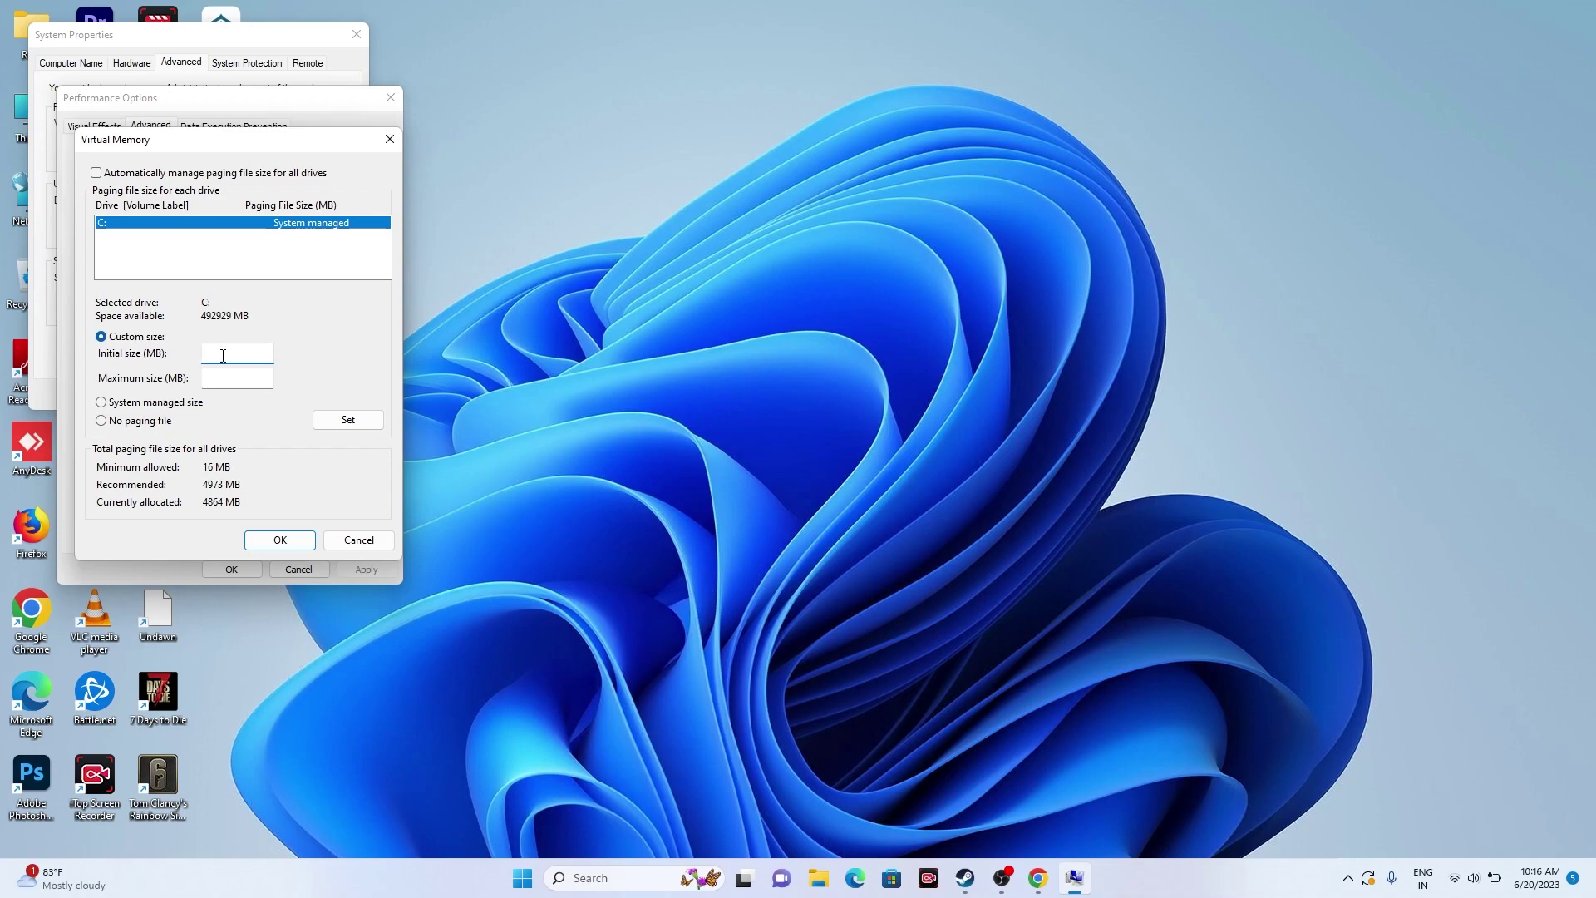
click(223, 384)
click(632, 878)
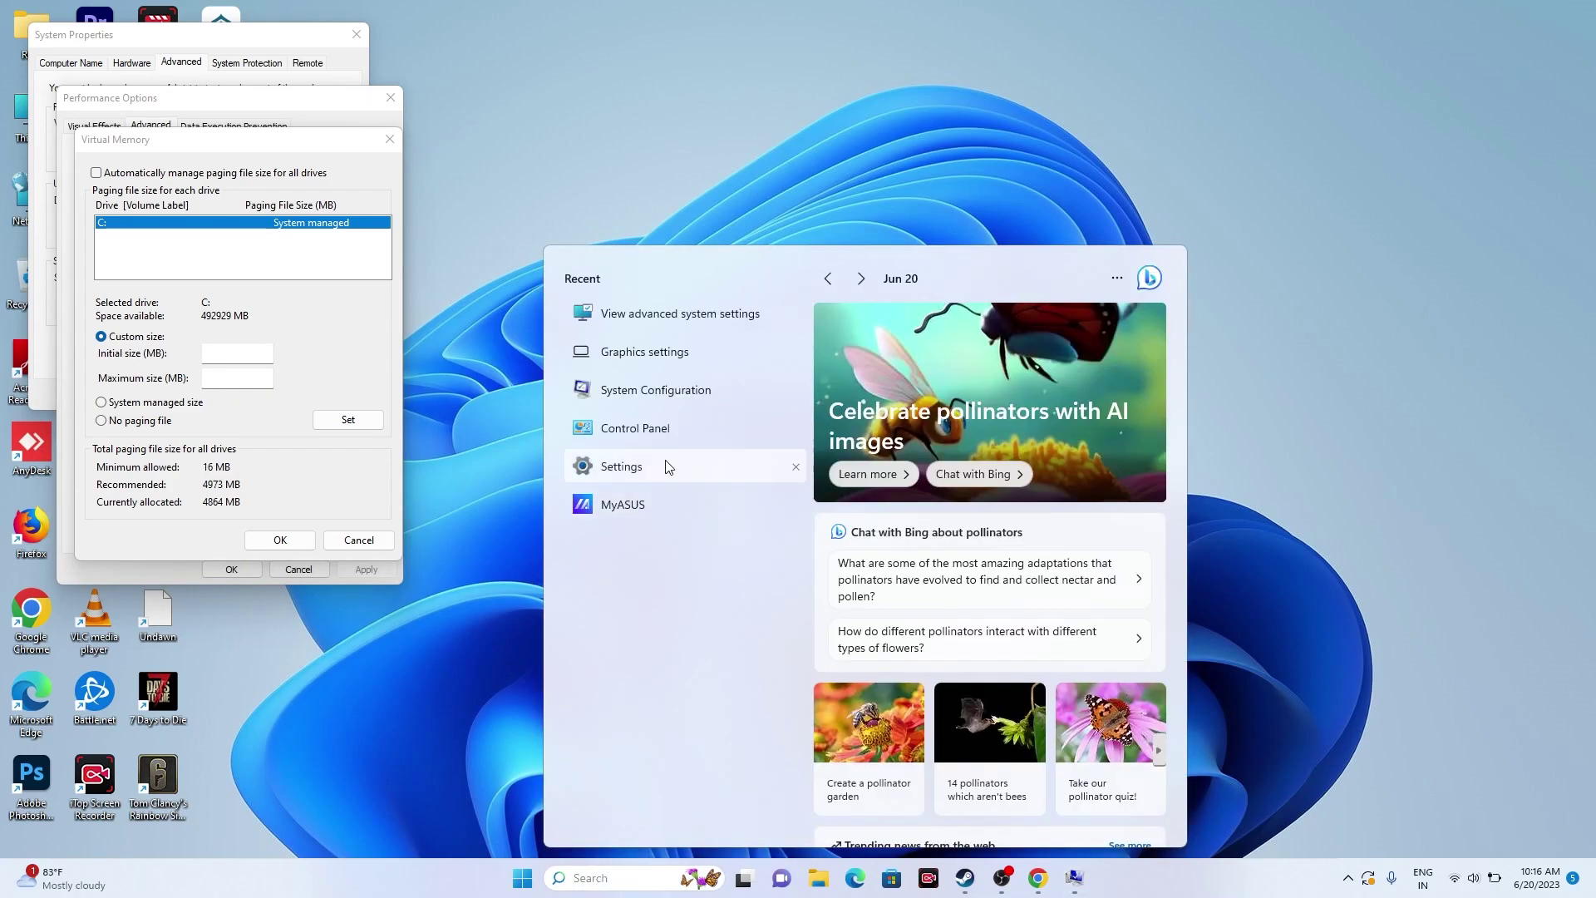
text(calcu)
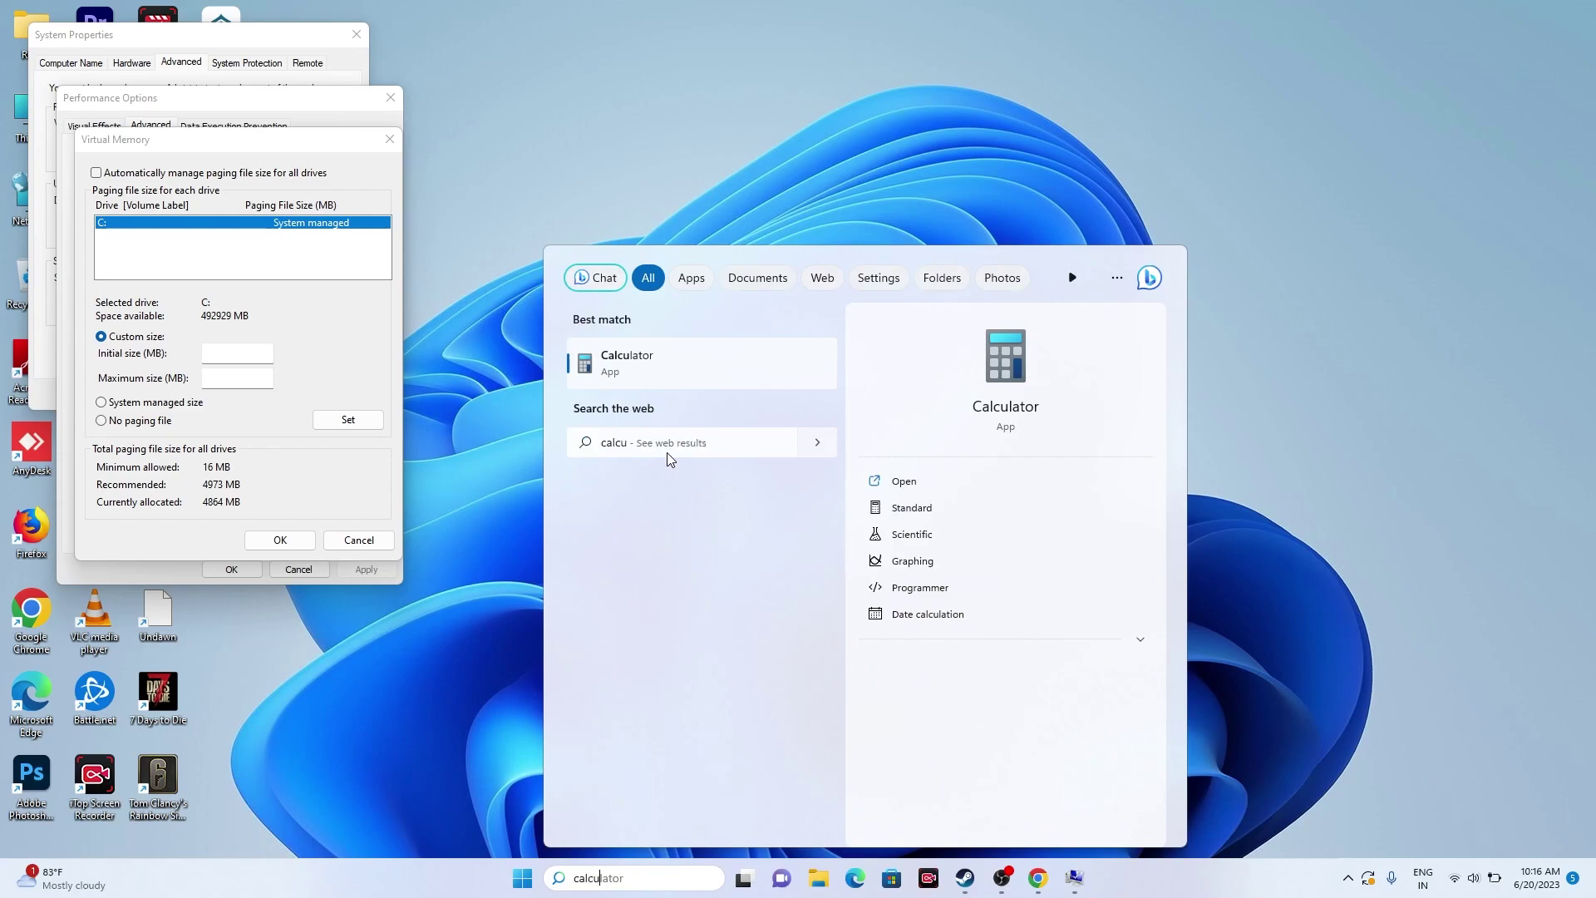
click(710, 377)
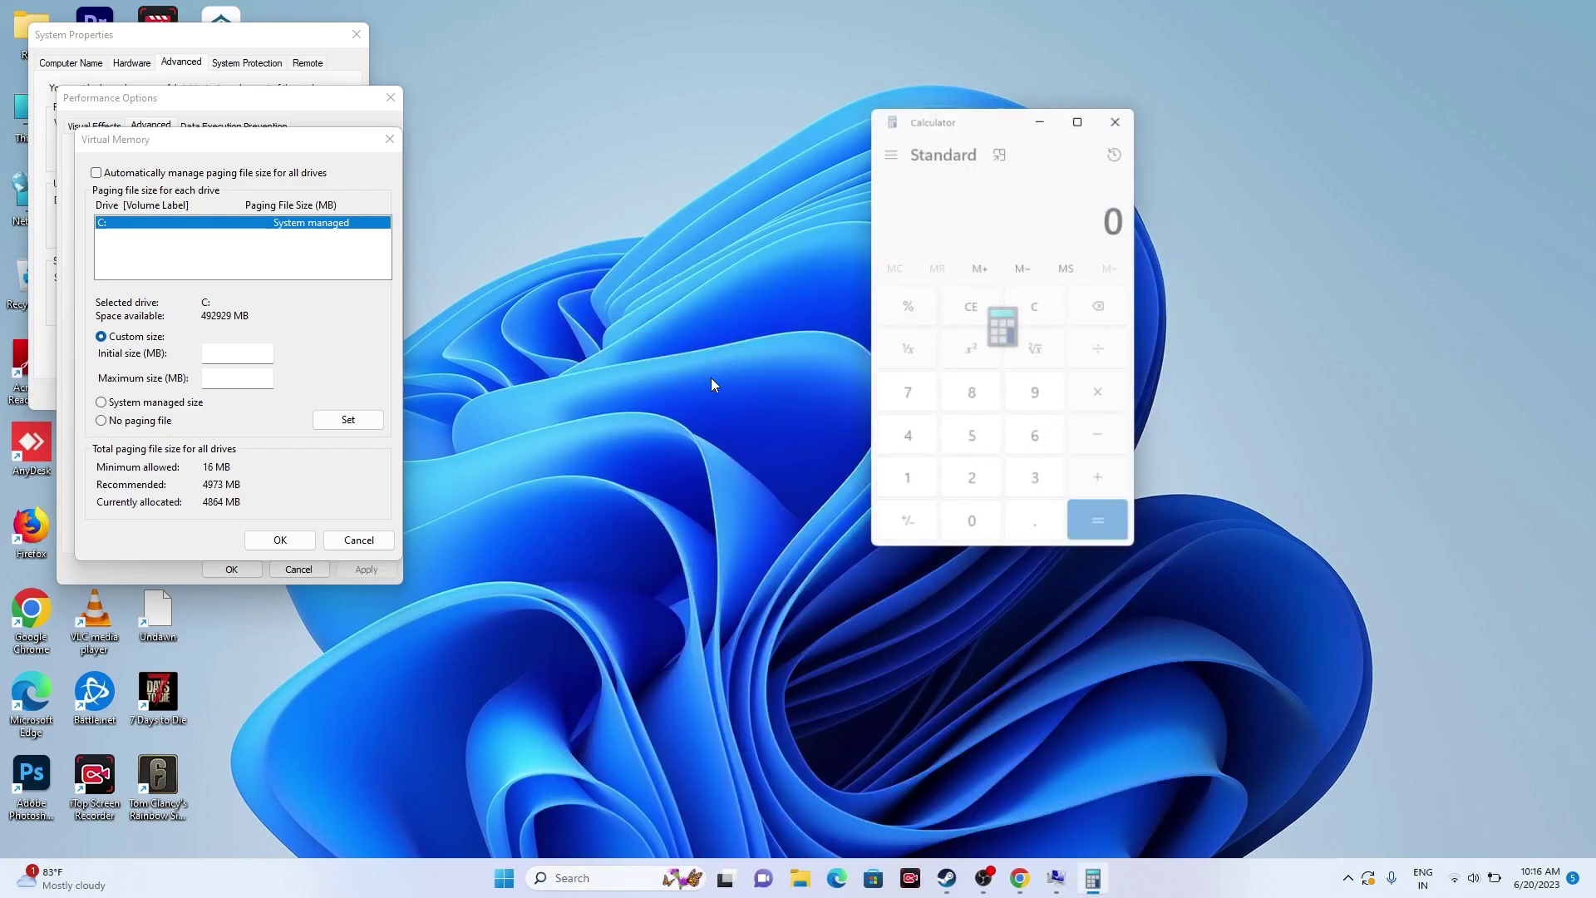
- Calculate 32 × 1024 in Calculator to convert the memory size to megabytes
click(1039, 486)
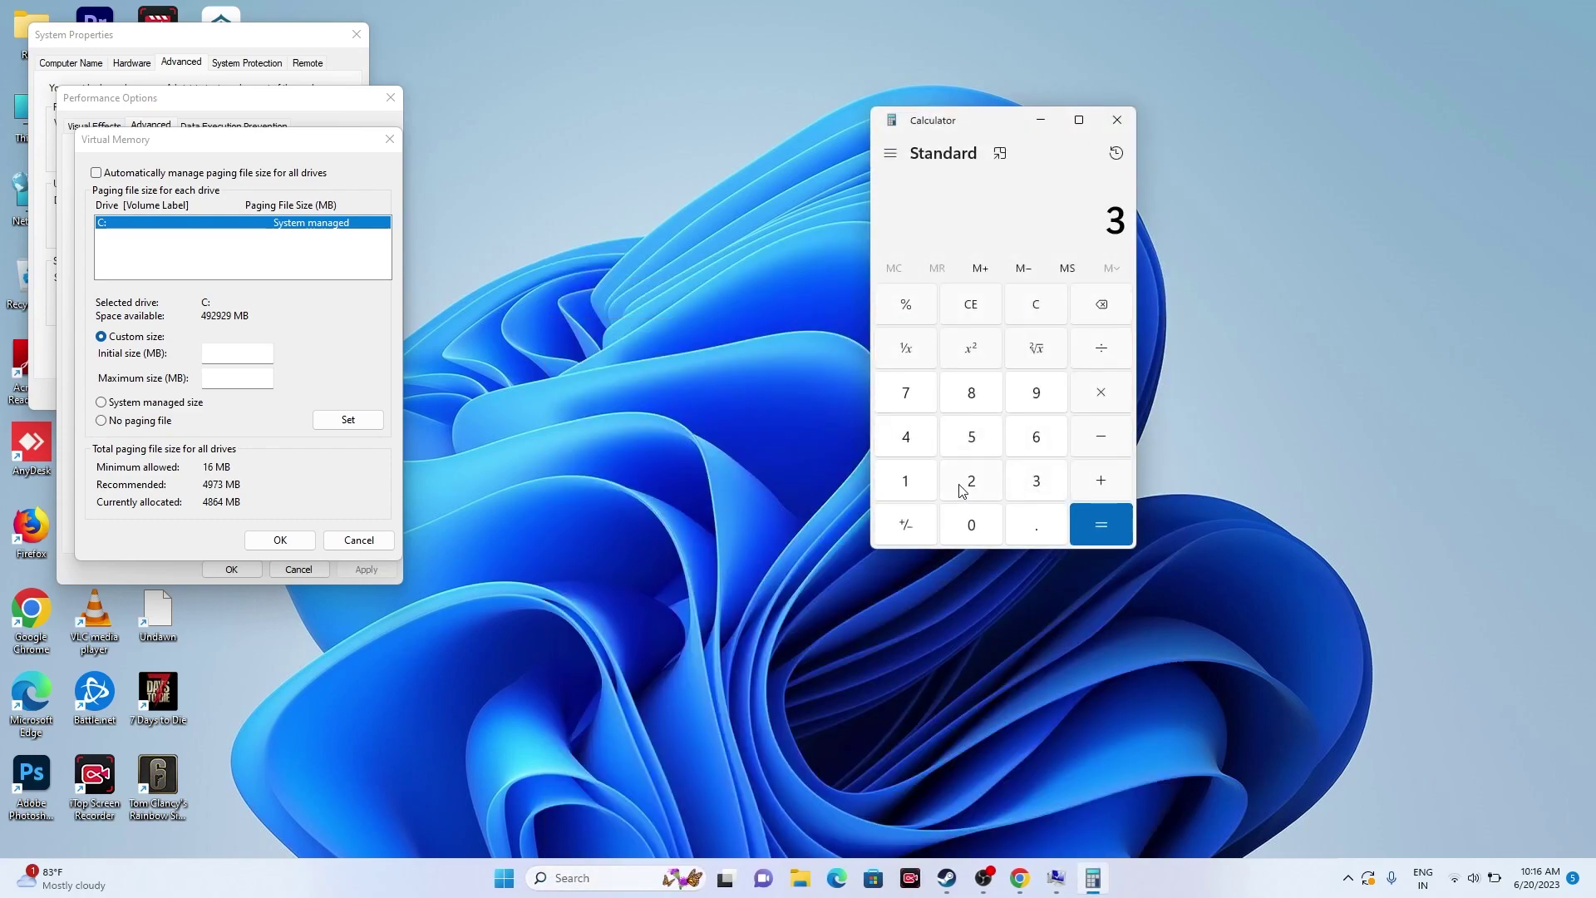
click(970, 486)
click(1097, 397)
click(920, 482)
click(968, 524)
click(956, 490)
click(906, 438)
click(1091, 528)
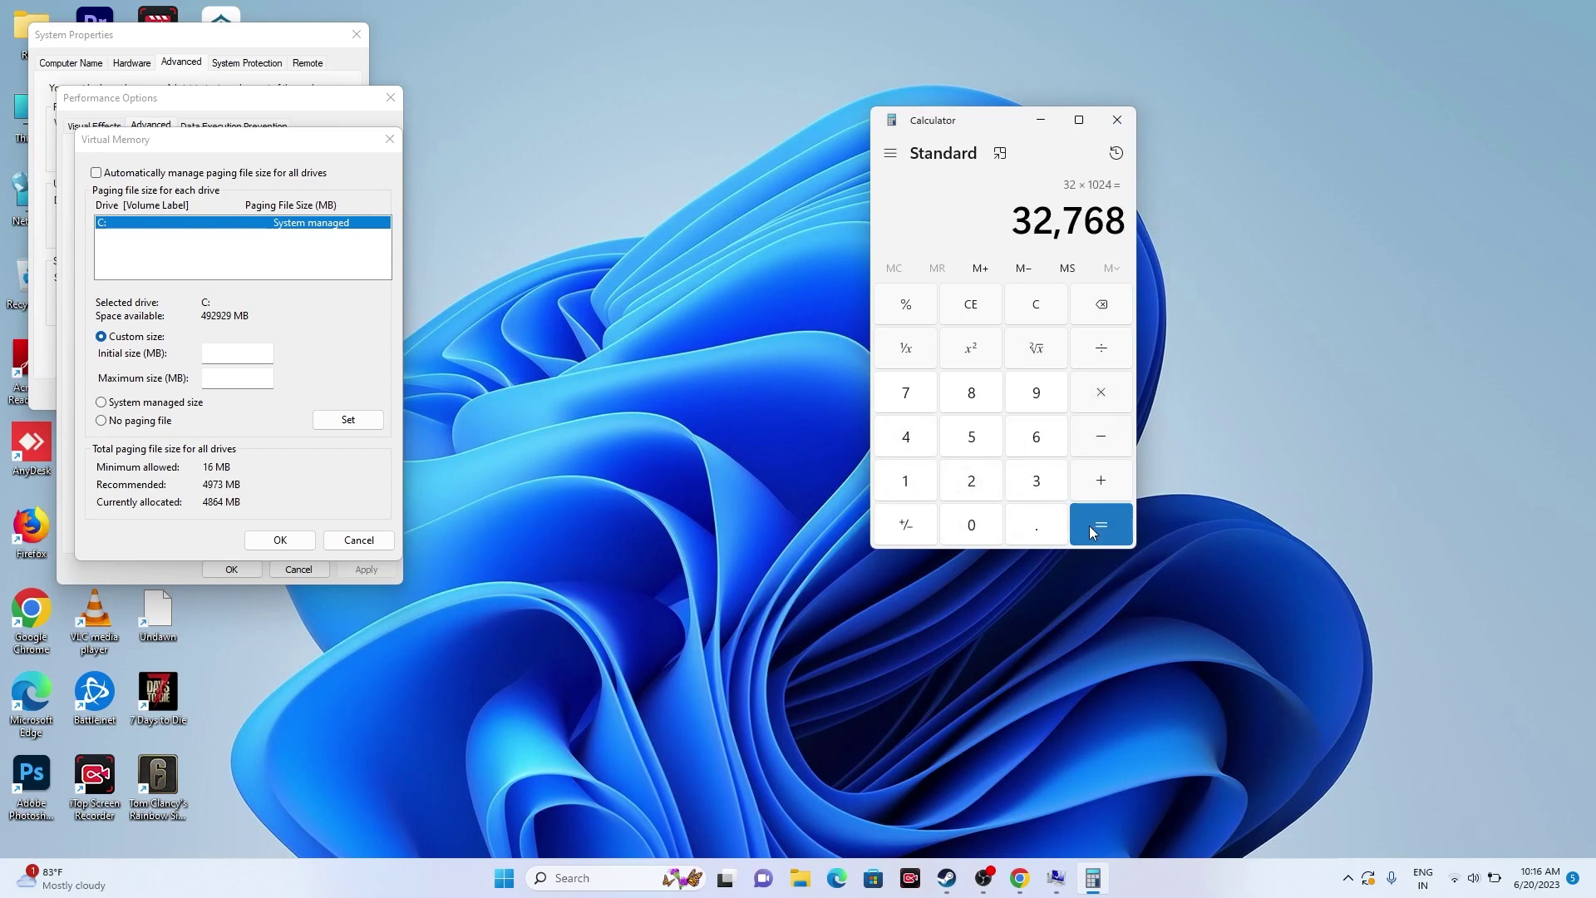
- Multiply the converted memory size by 1.5 in Calculator
click(1101, 398)
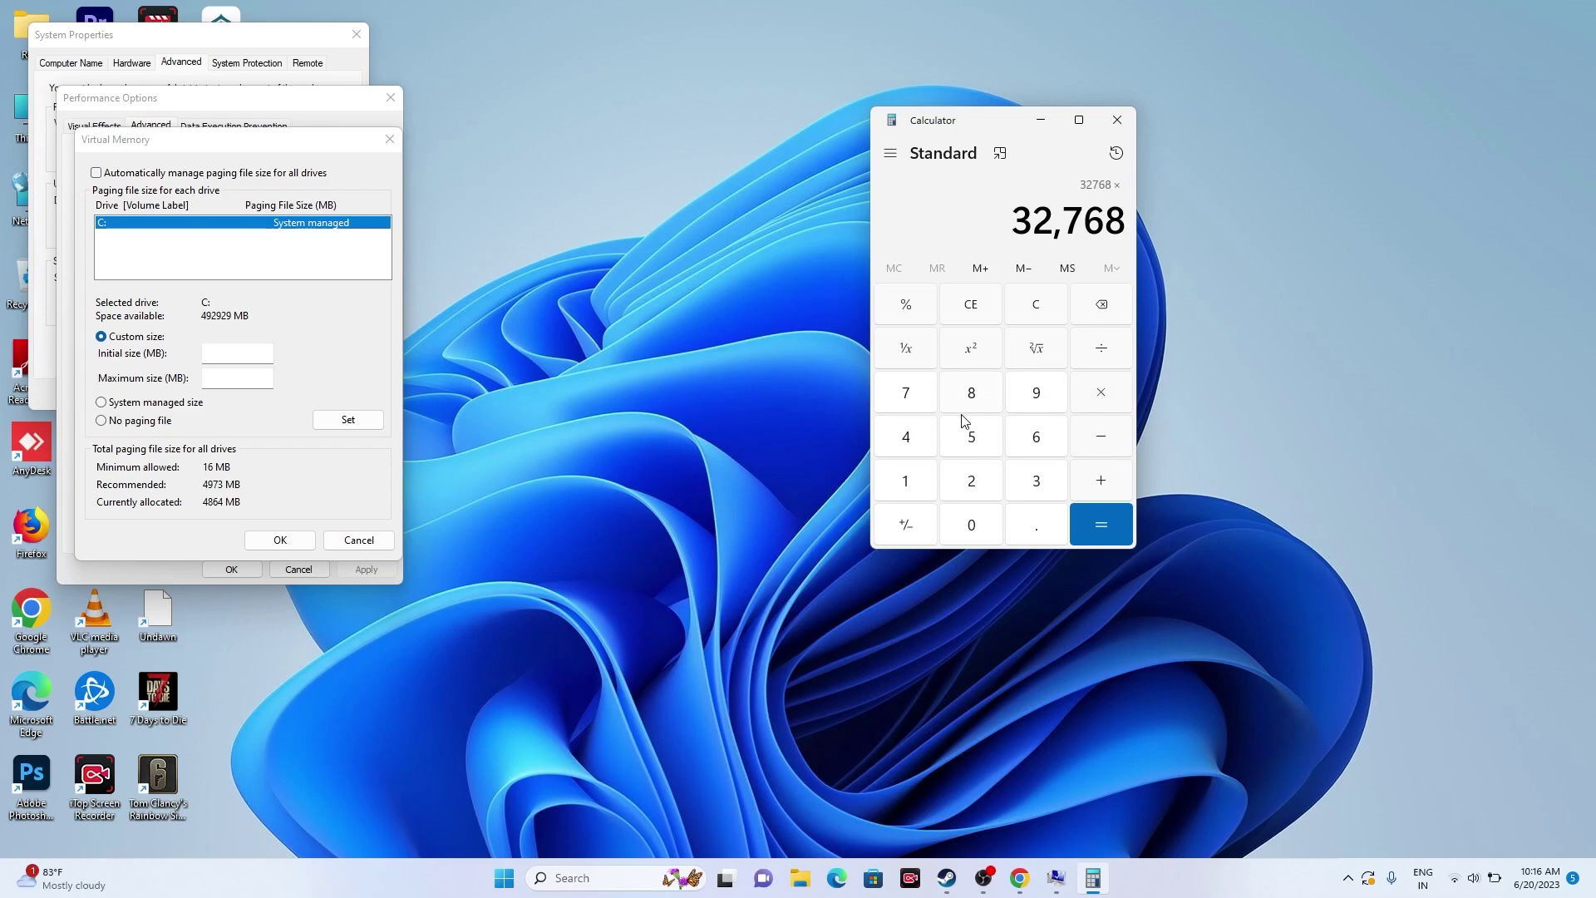
click(919, 478)
click(1048, 538)
click(996, 451)
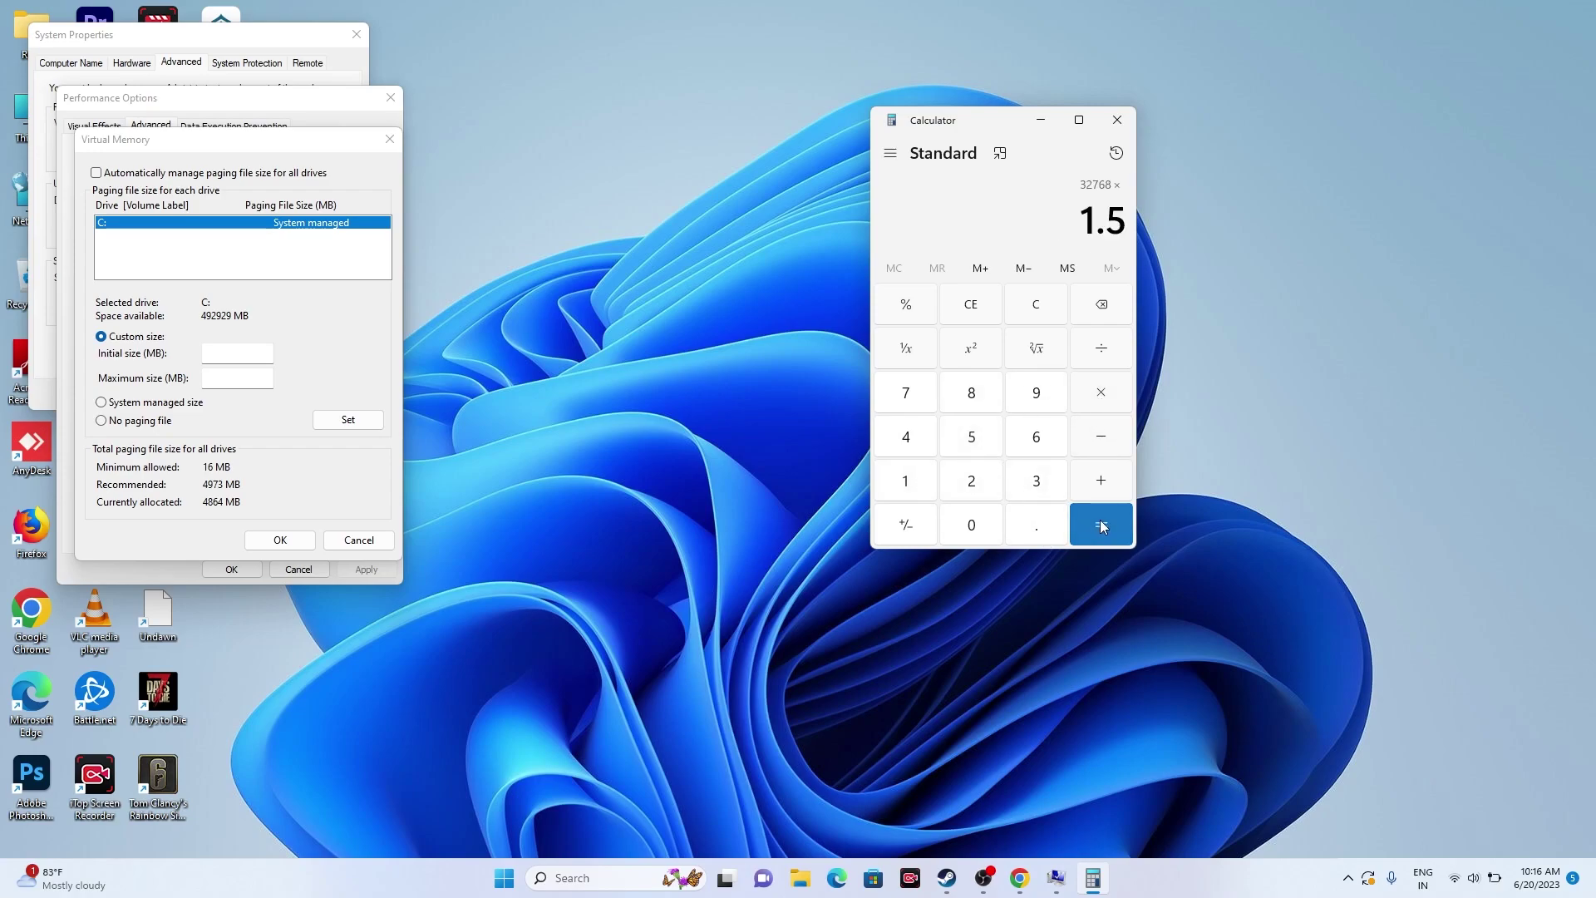
click(1102, 526)
- Copy the calculated result into the custom initial size of drive C:'s paging file, setting it to 49,152 MB
drag(1017, 220, 1109, 230)
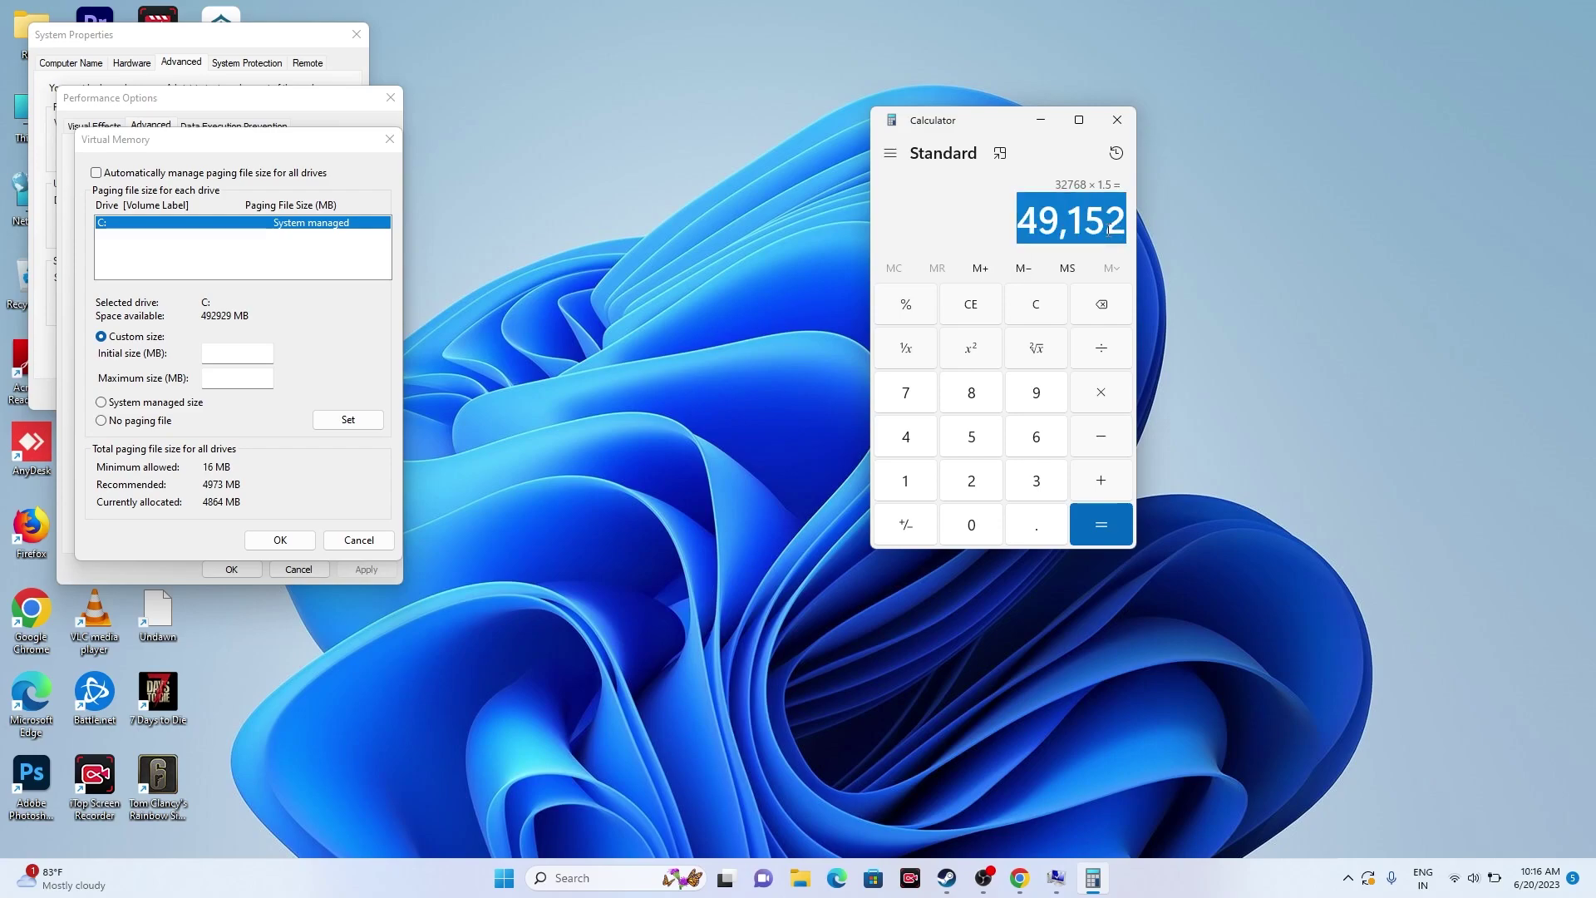
right_click(1109, 230)
click(1142, 241)
right_click(209, 351)
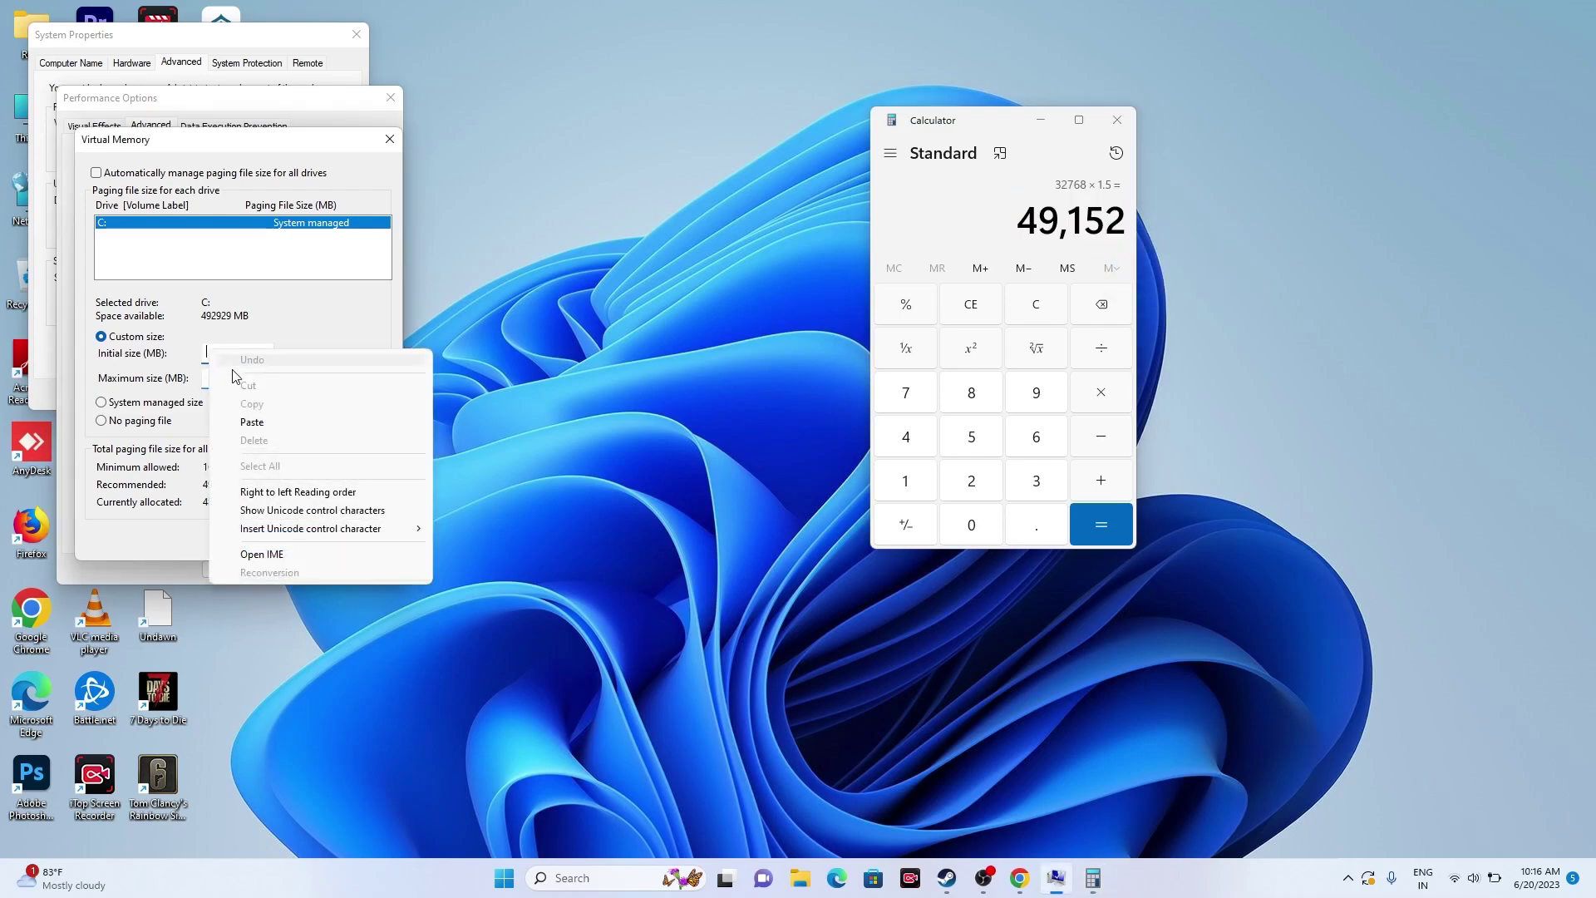
click(249, 423)
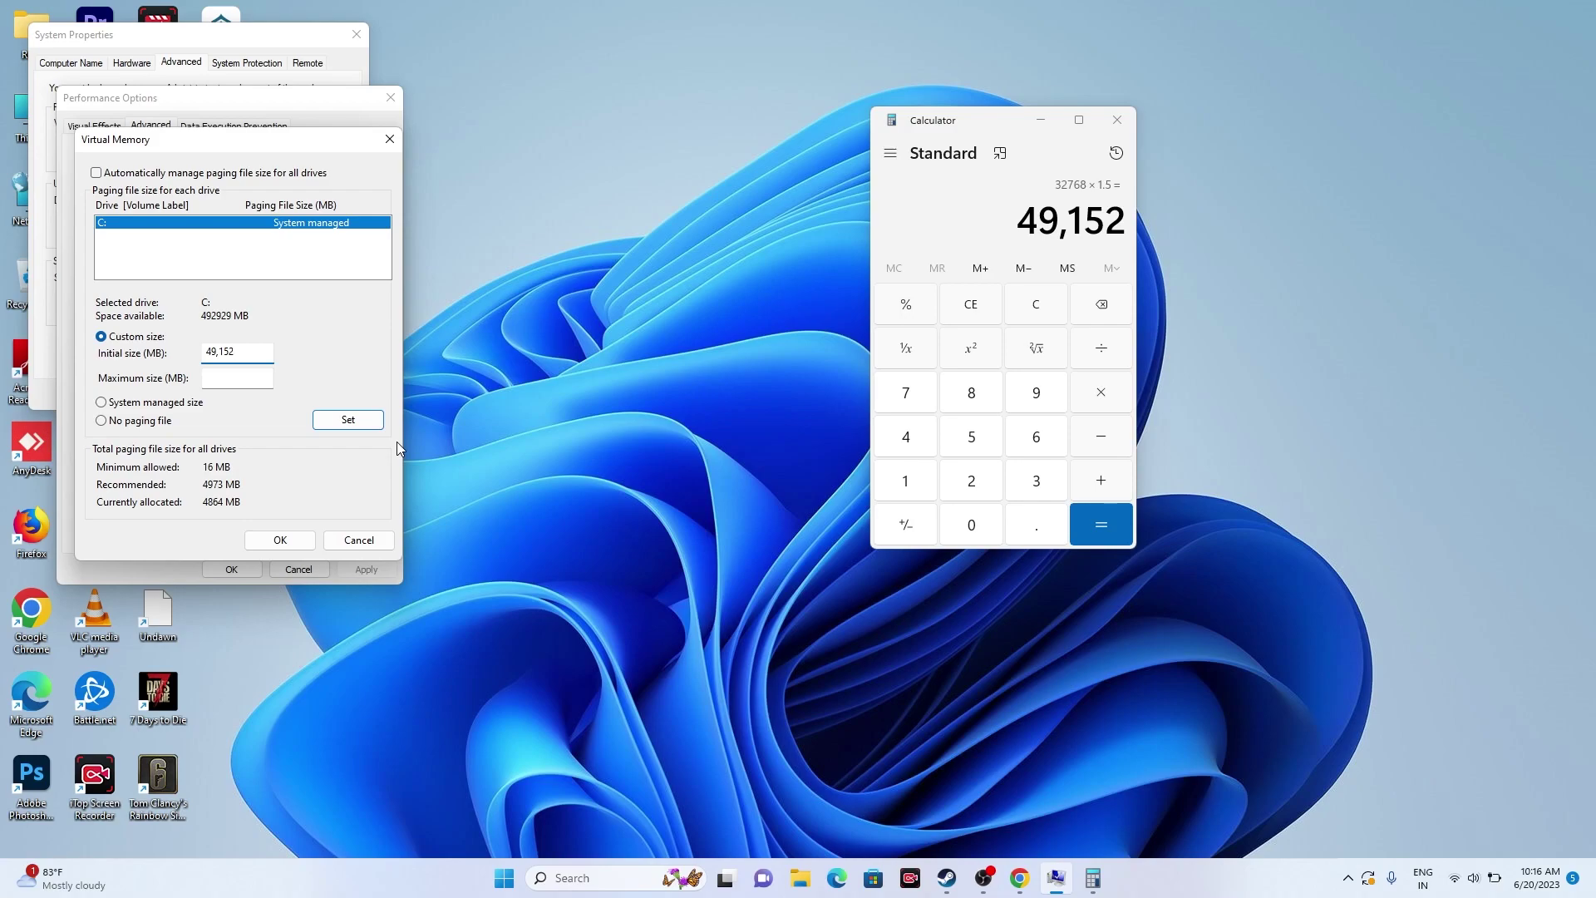
- Clear the calculator, calculate 32 × 1024 and multiply the result by 3
click(954, 311)
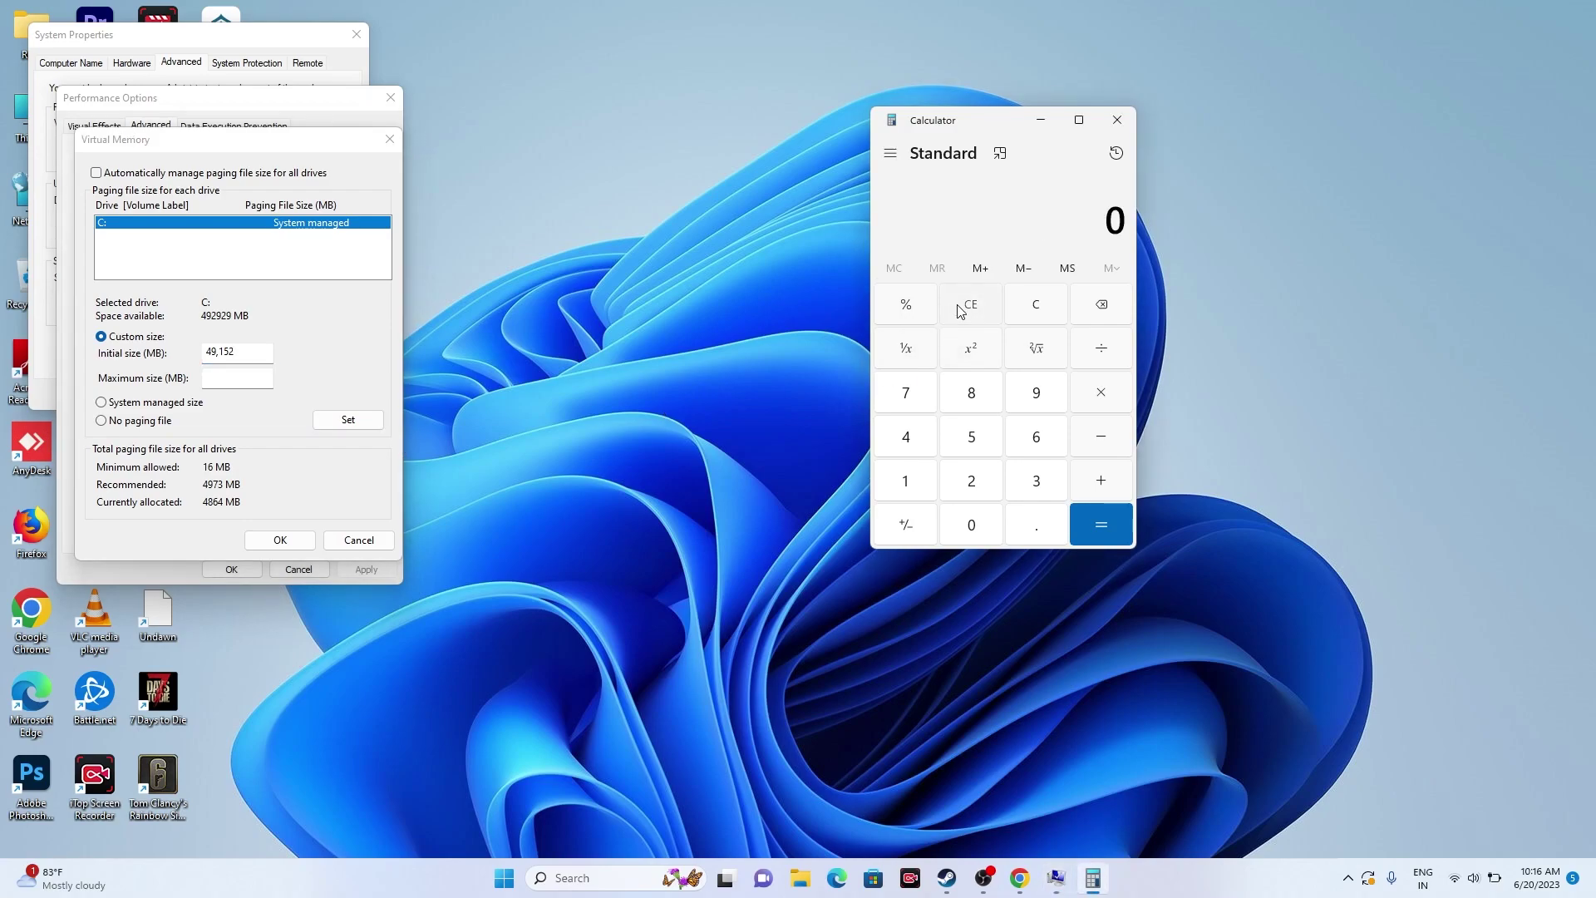
click(1049, 488)
click(974, 492)
click(1087, 384)
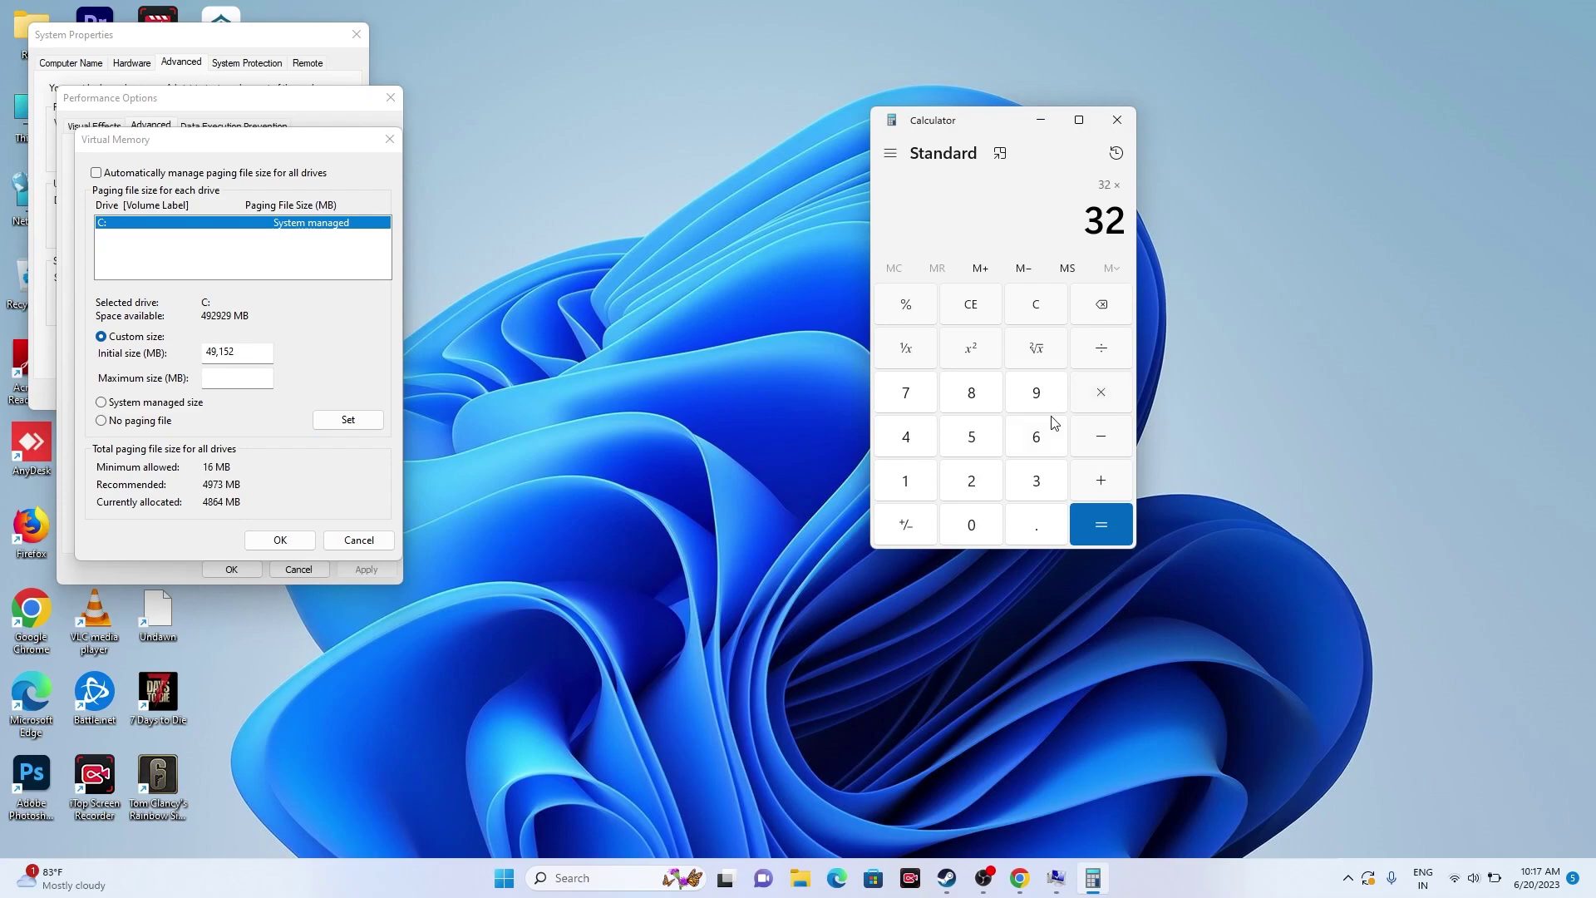
click(914, 467)
click(955, 528)
click(971, 482)
click(921, 444)
click(1094, 525)
click(1108, 399)
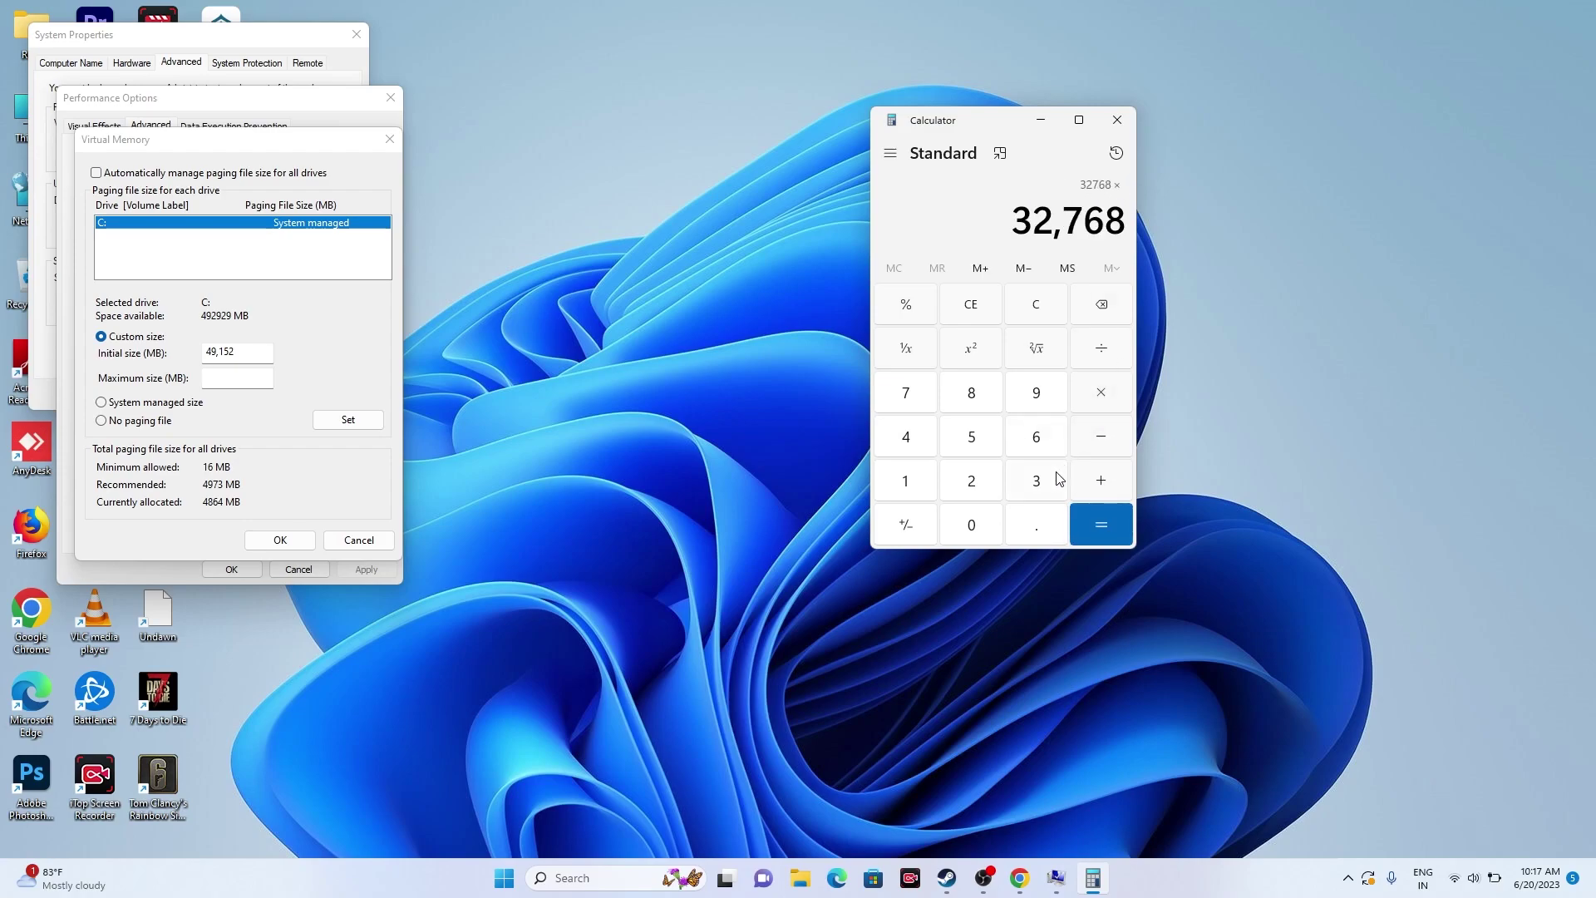
click(1058, 480)
click(1101, 524)
- Copy the calculated result into drive C:'s maximum paging file size, setting it to 98,304 MB, and confirm the virtual memory settings
drag(1021, 220, 1124, 221)
right_click(1117, 223)
click(1141, 250)
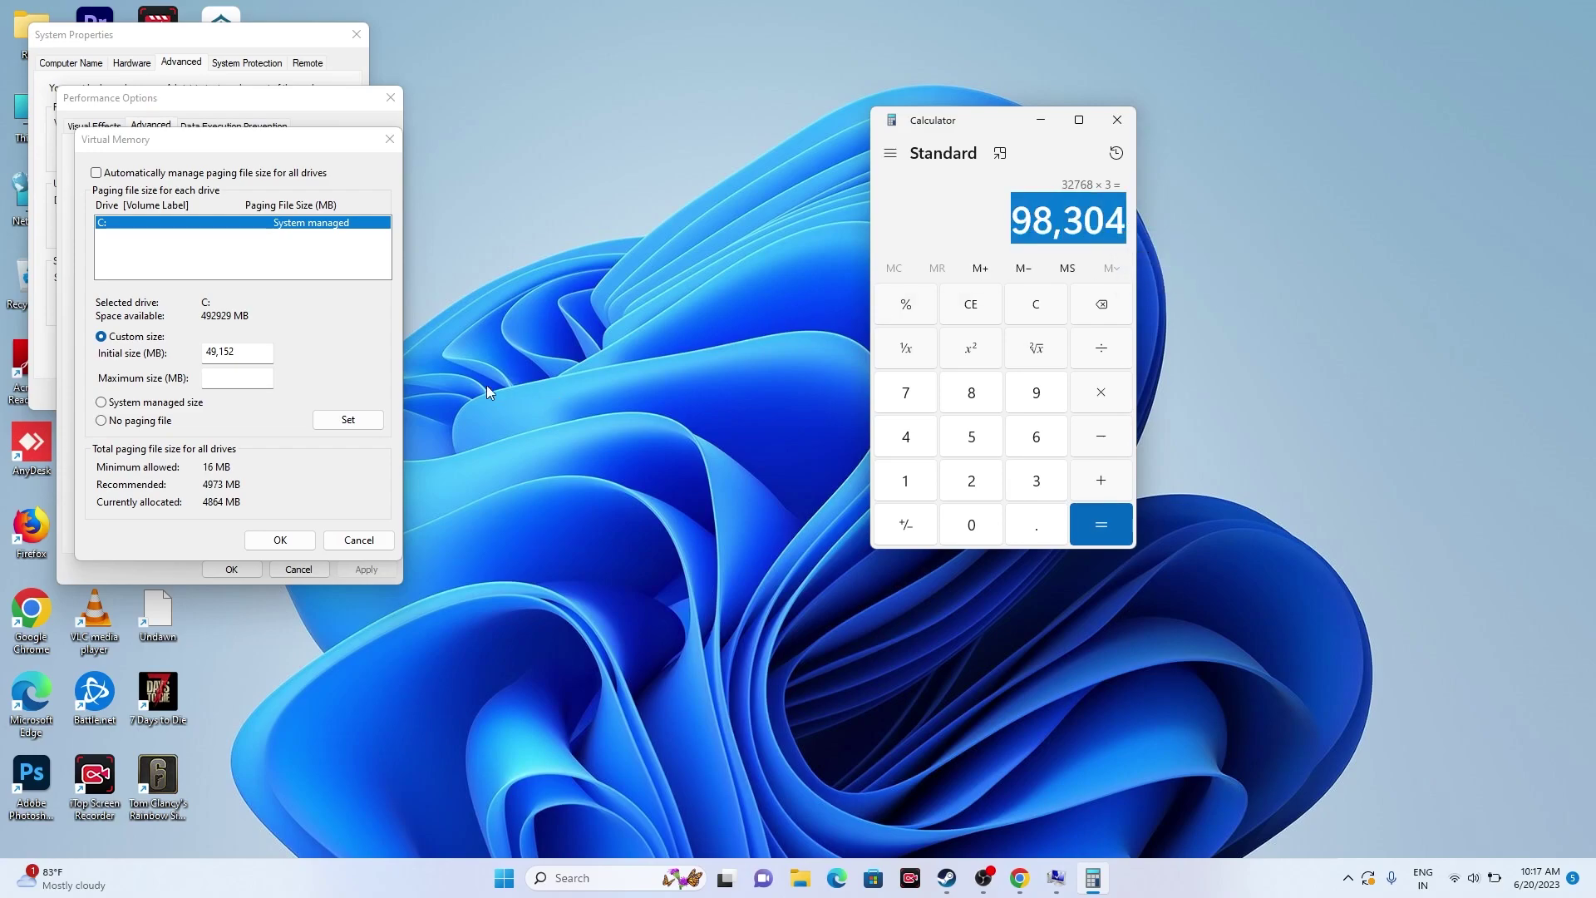
right_click(249, 374)
click(286, 448)
click(266, 542)
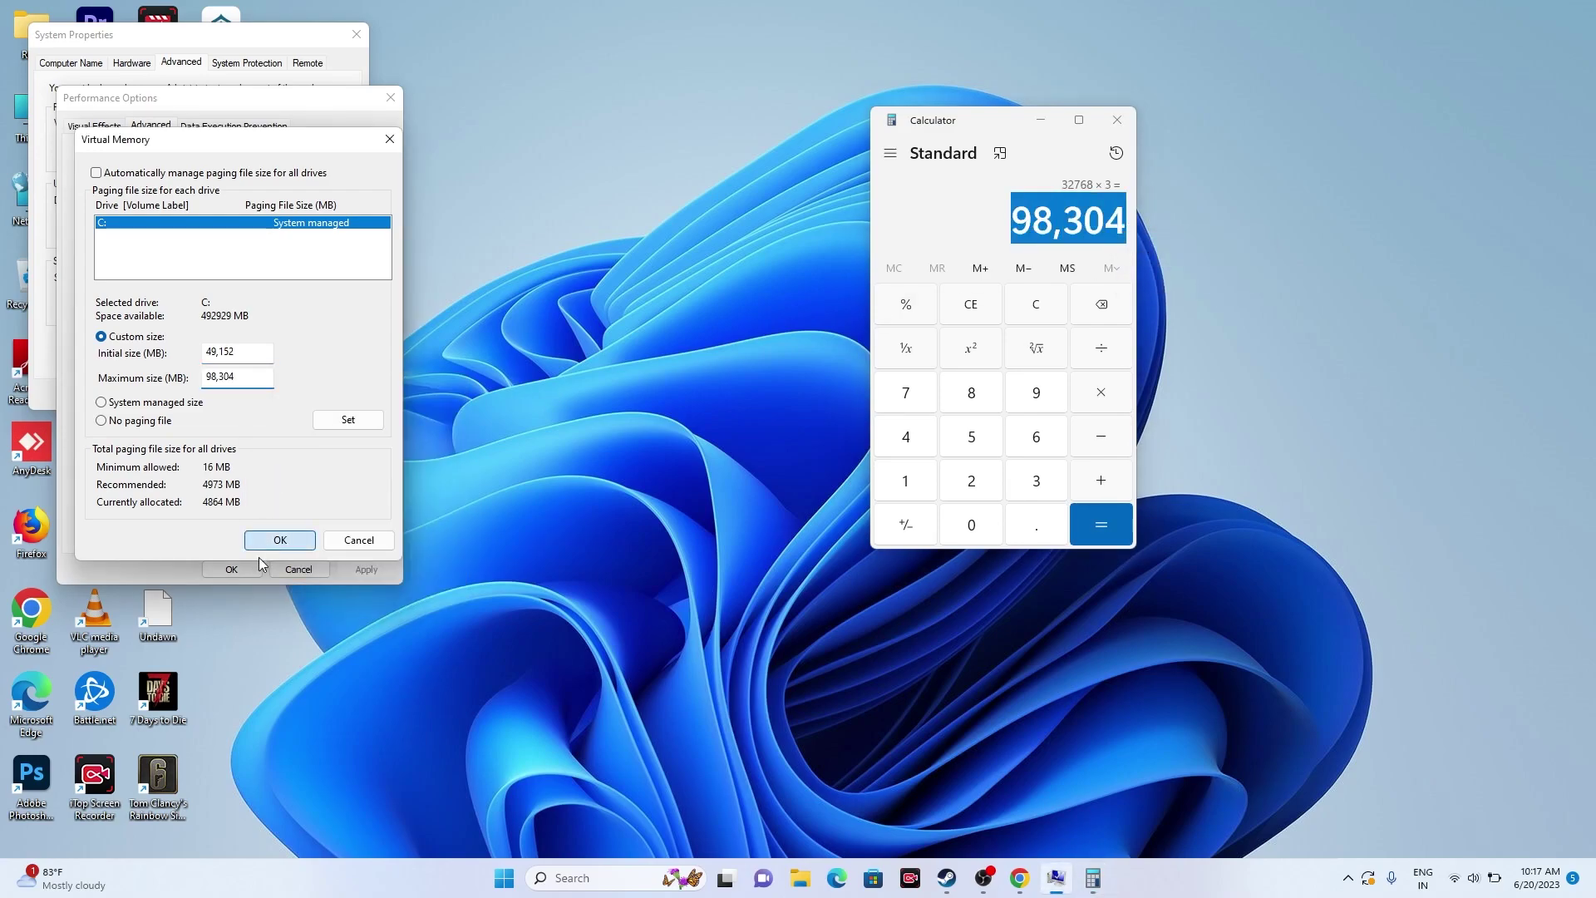
- Confirm Performance Options, and close System Properties and Calculator
click(231, 569)
click(357, 34)
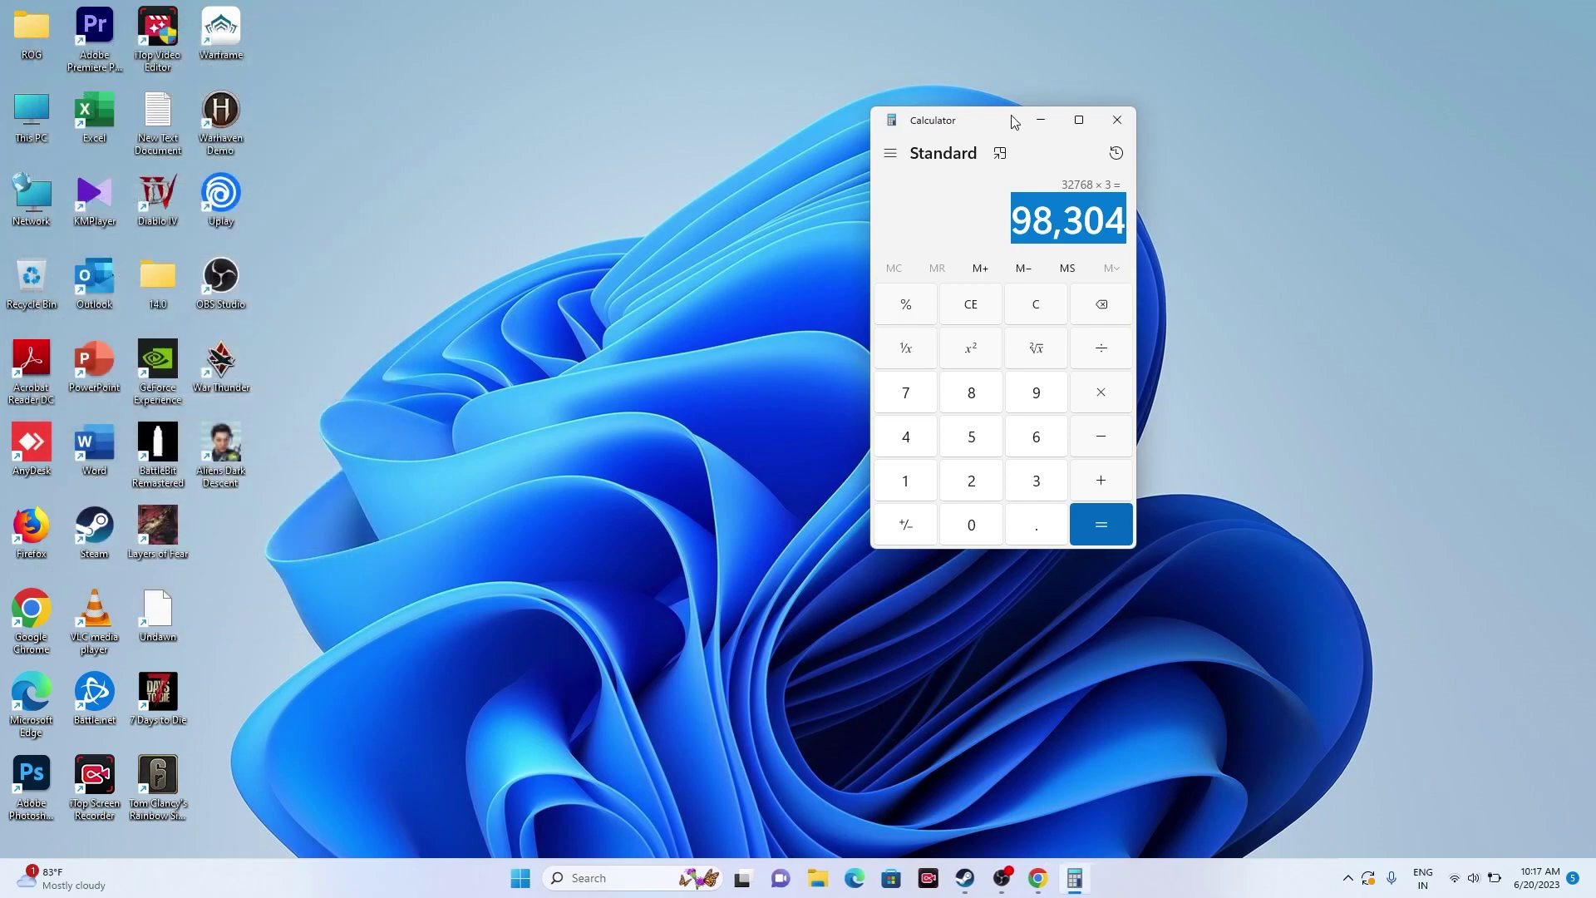
click(1117, 119)
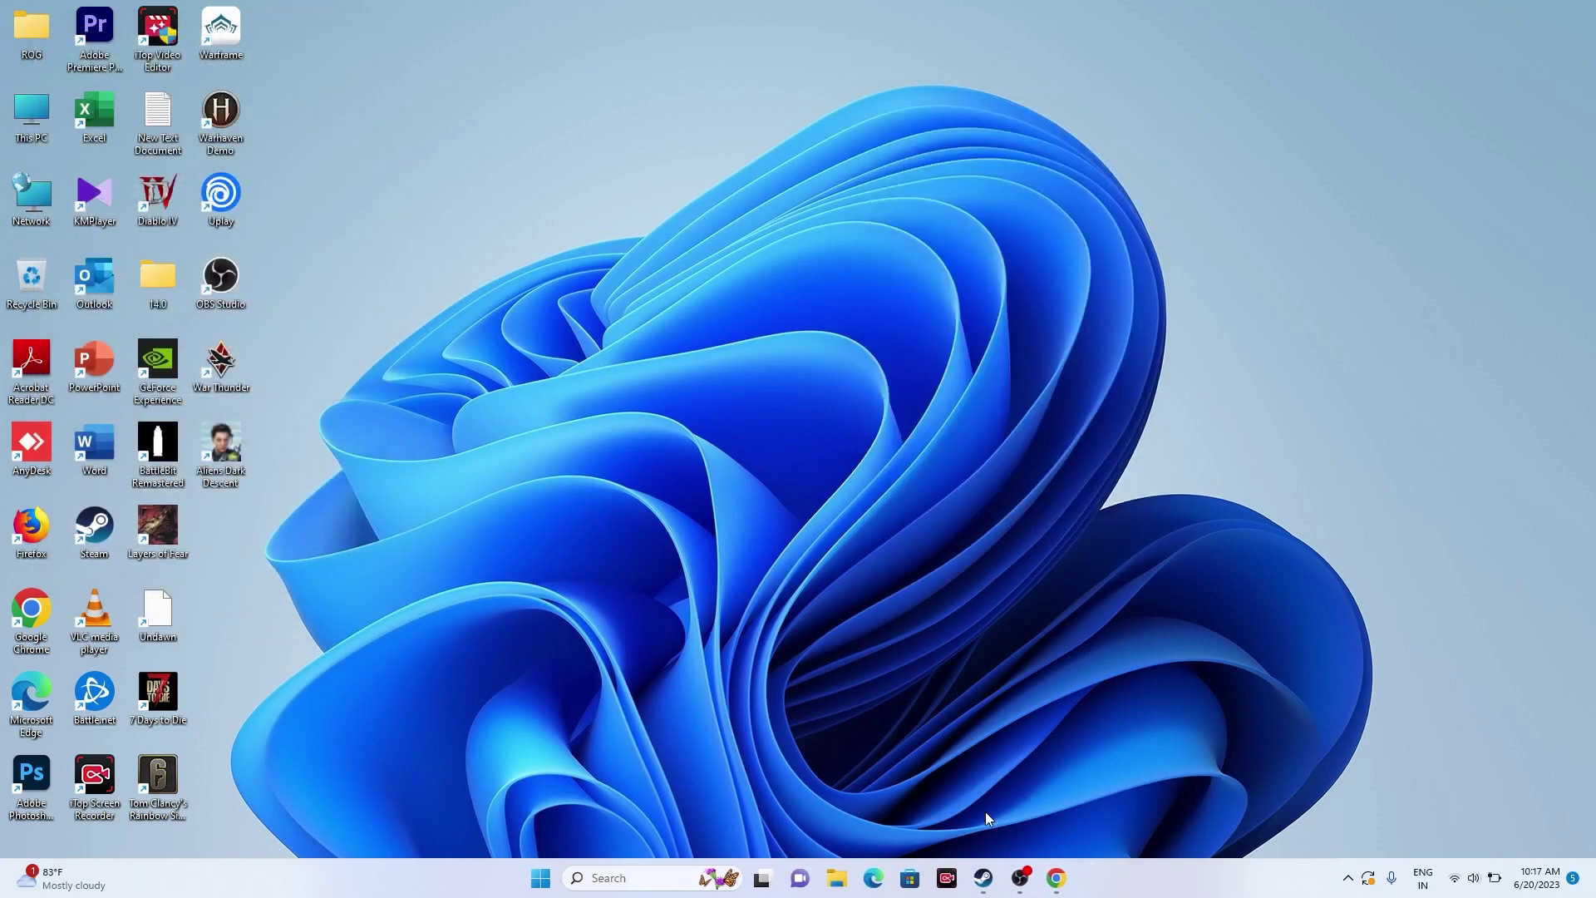
click(983, 878)
click(1528, 15)
- Check the Windows Update page in Settings for pending updates, and close Settings
click(632, 874)
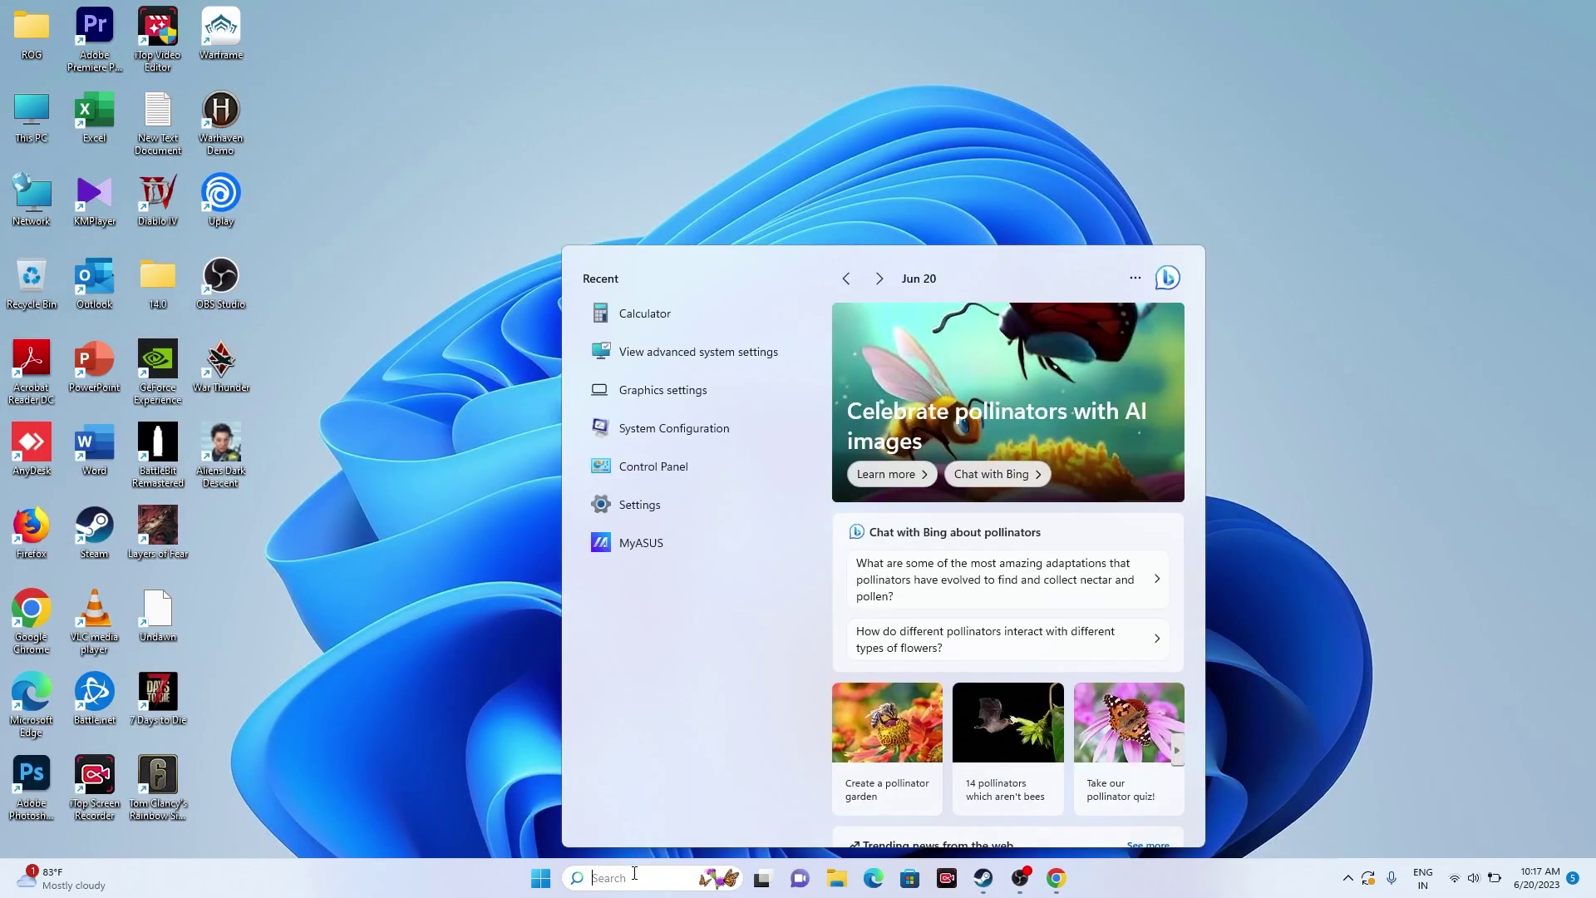
click(666, 515)
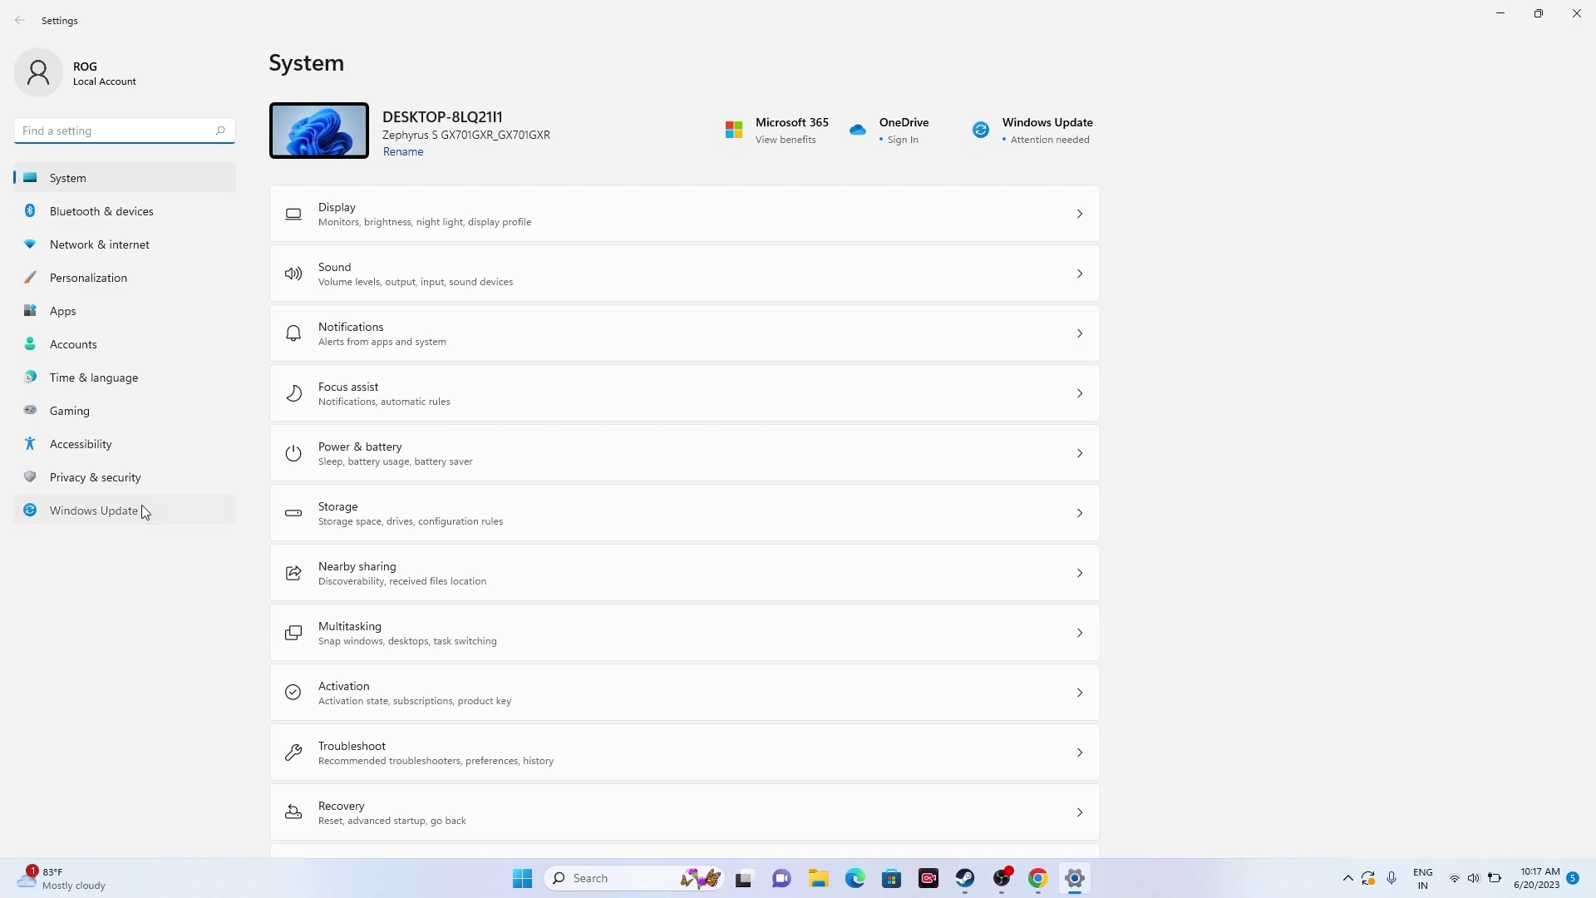
click(138, 507)
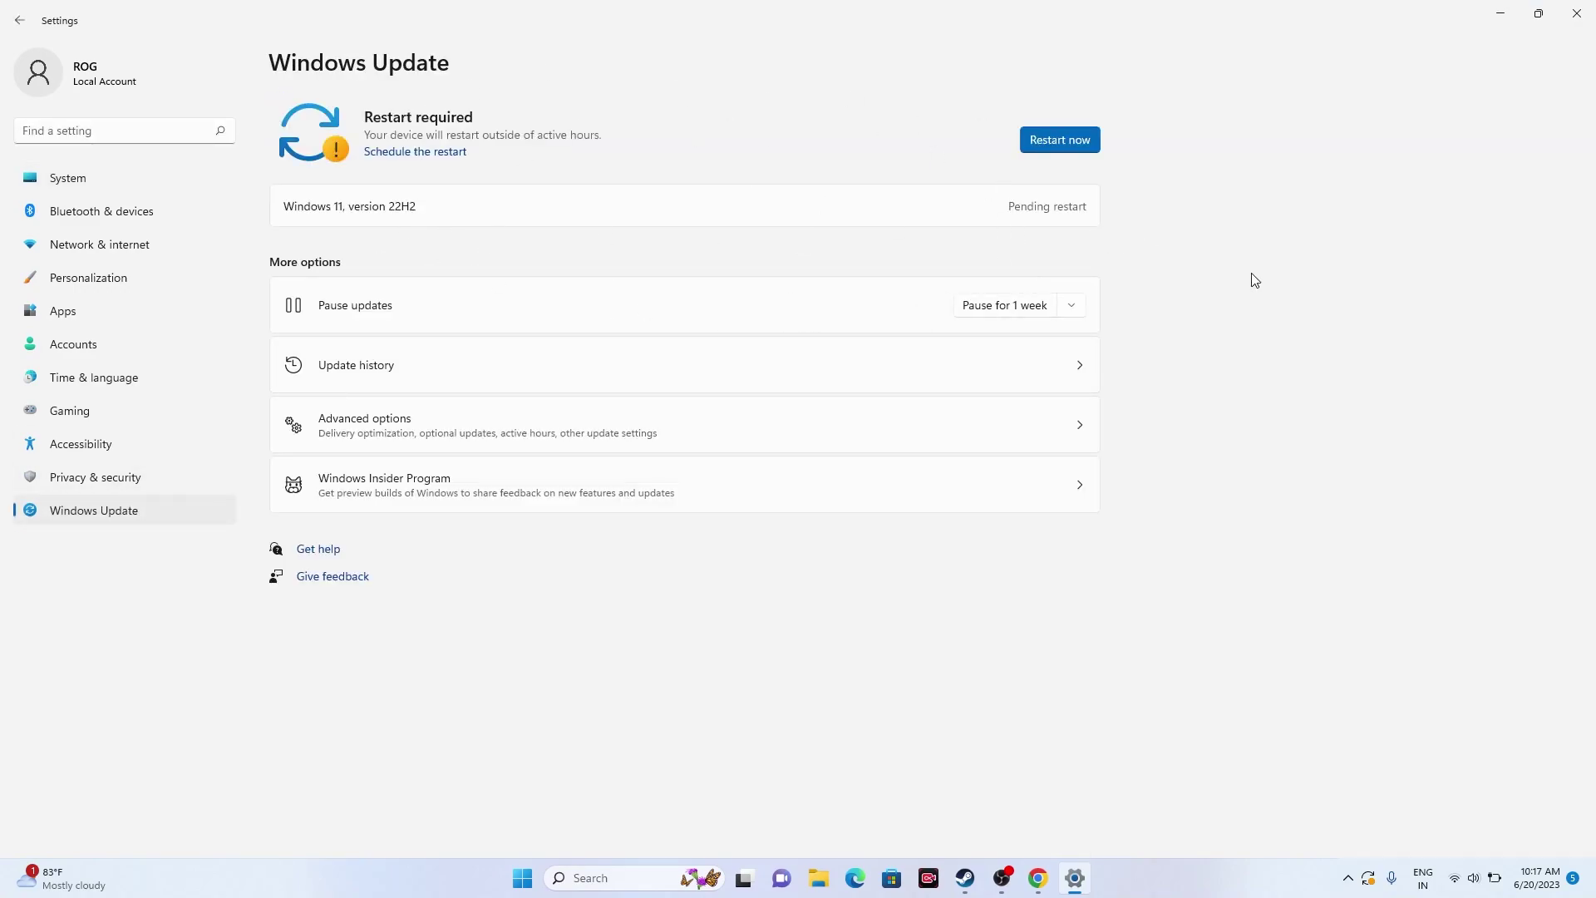
click(1589, 8)
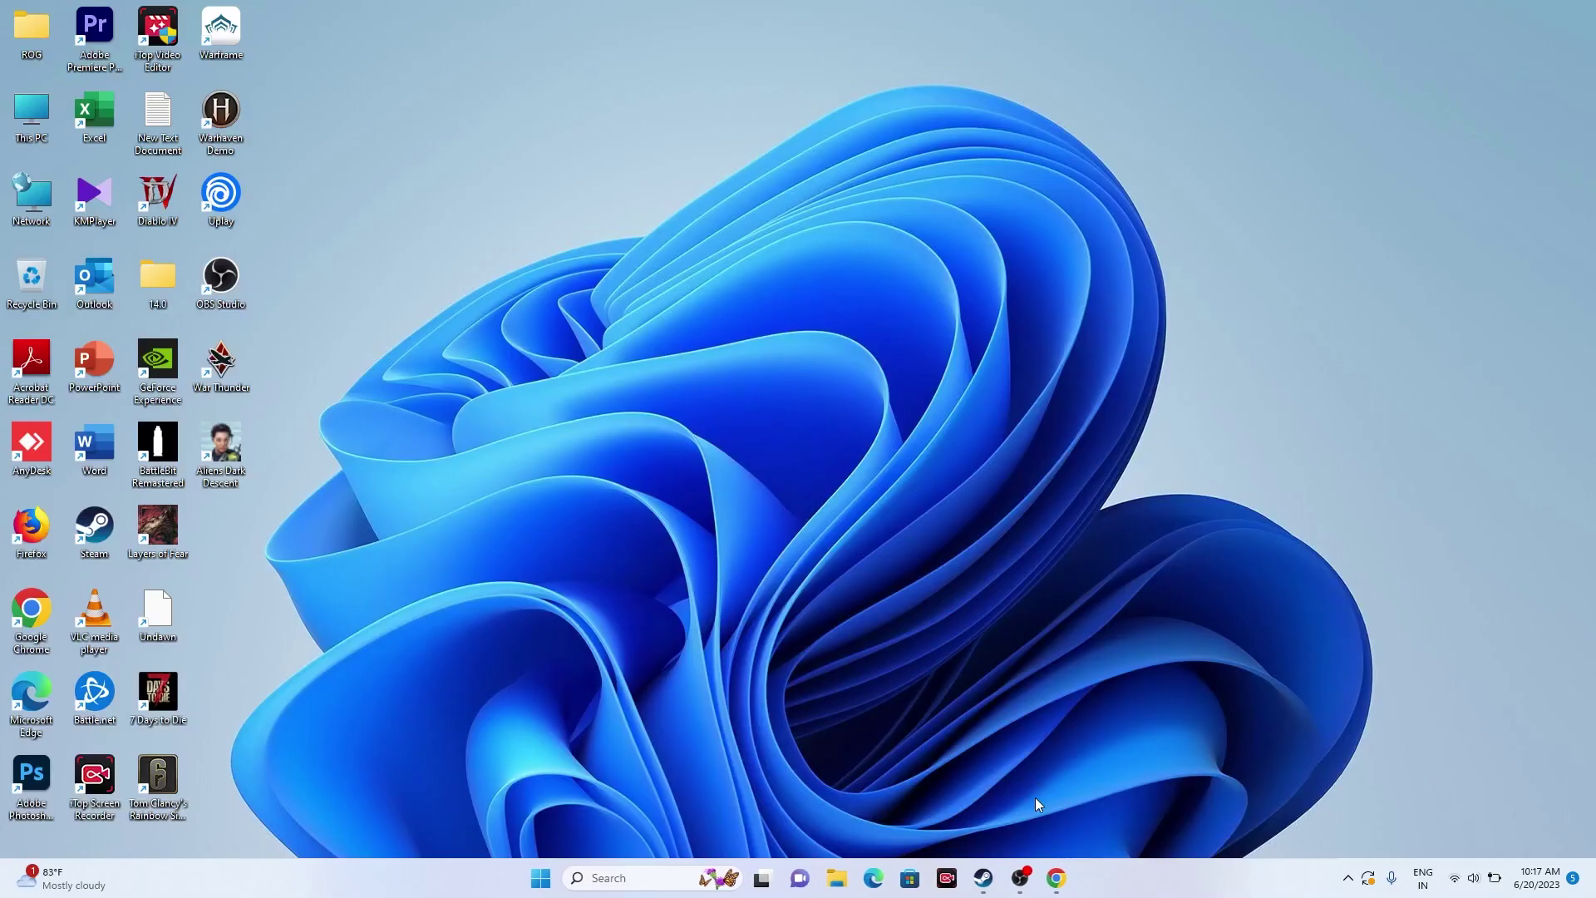
- Switch to Chrome, bring up the NVIDIA GeForce Drivers page and decline its push notifications
click(1055, 880)
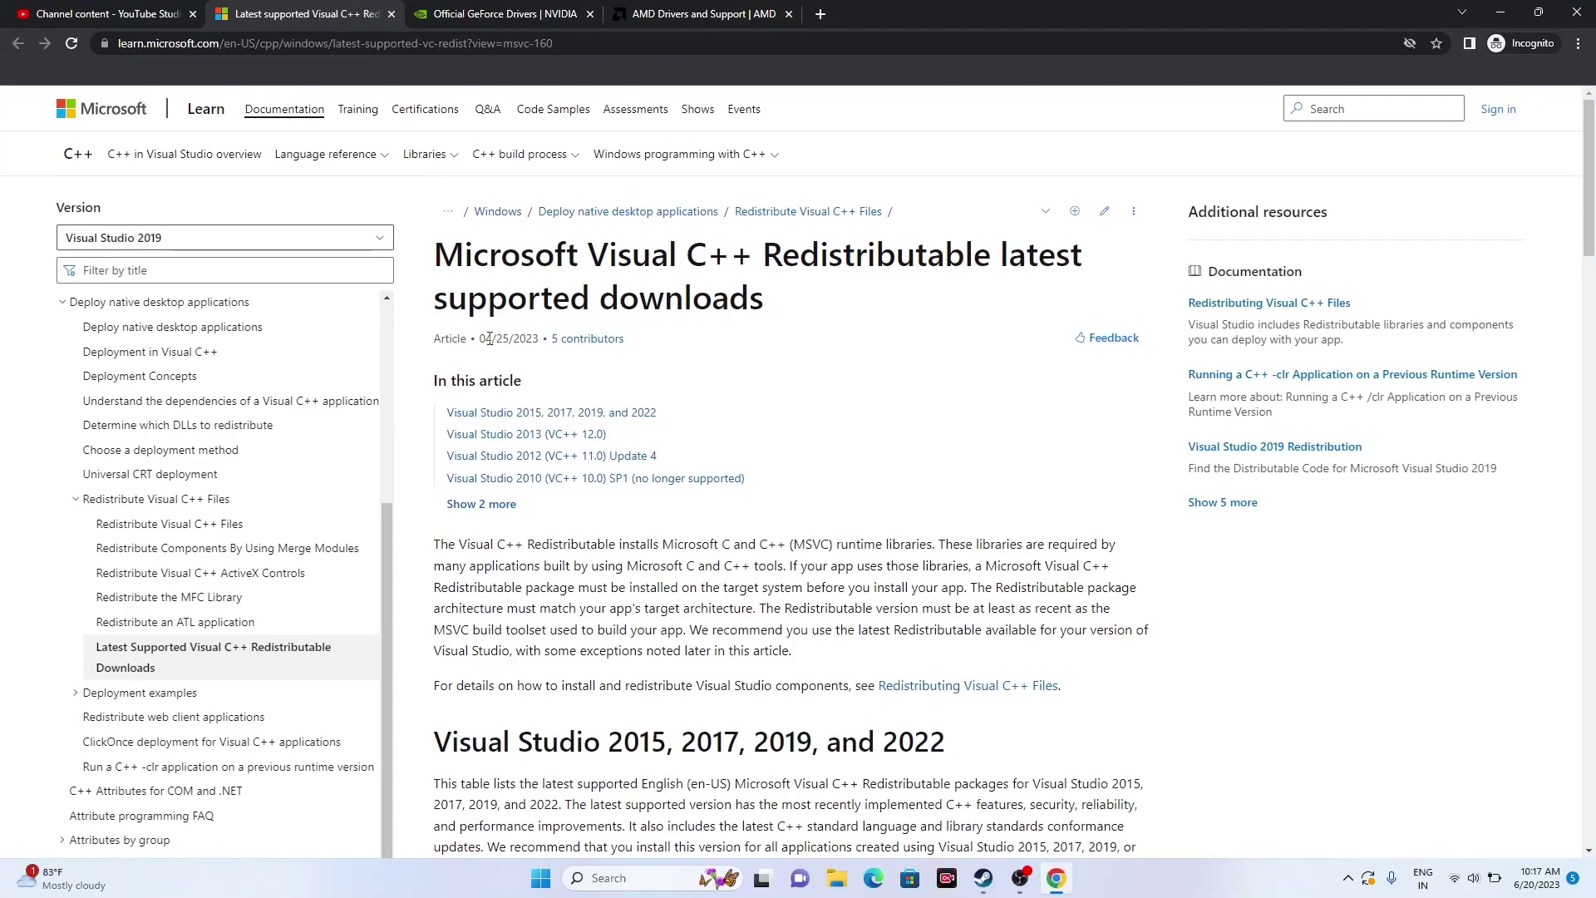
click(636, 12)
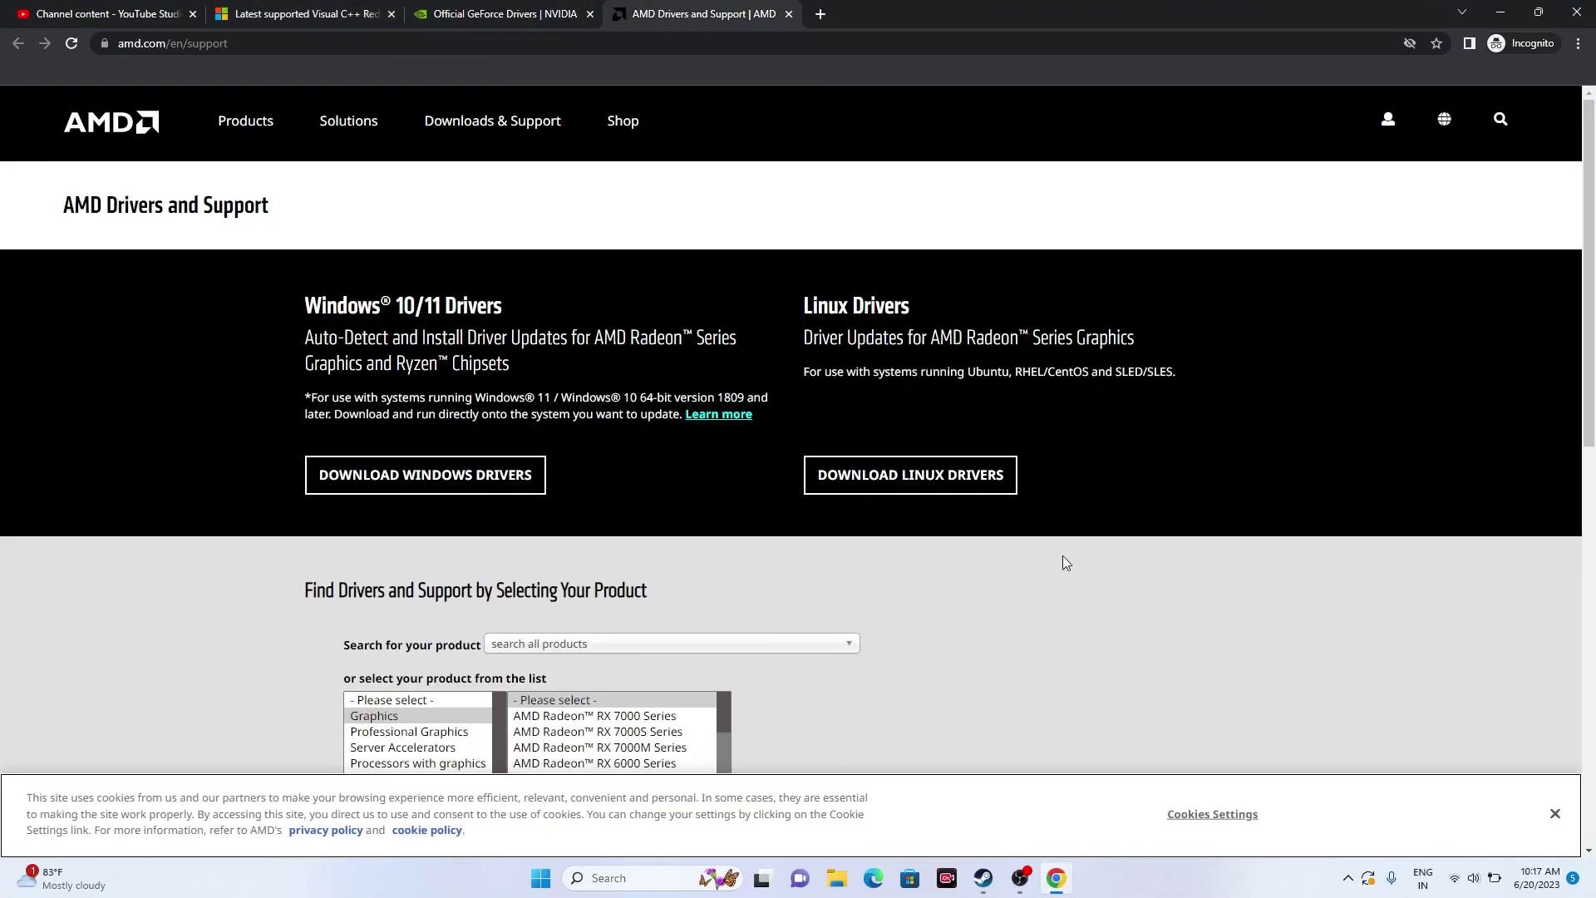
click(457, 11)
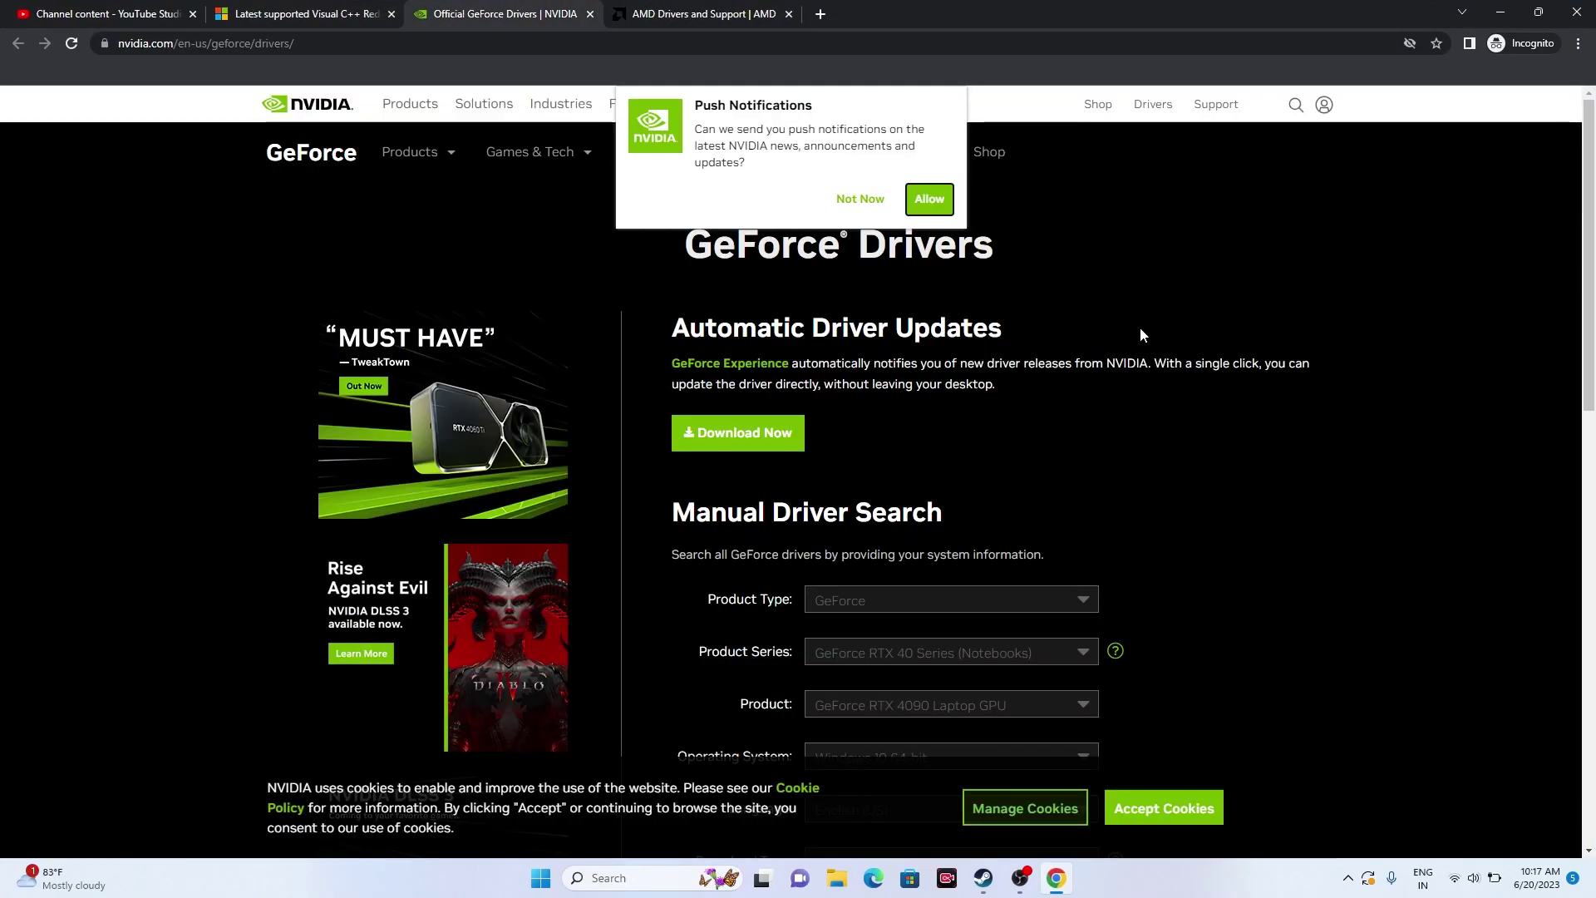
click(861, 201)
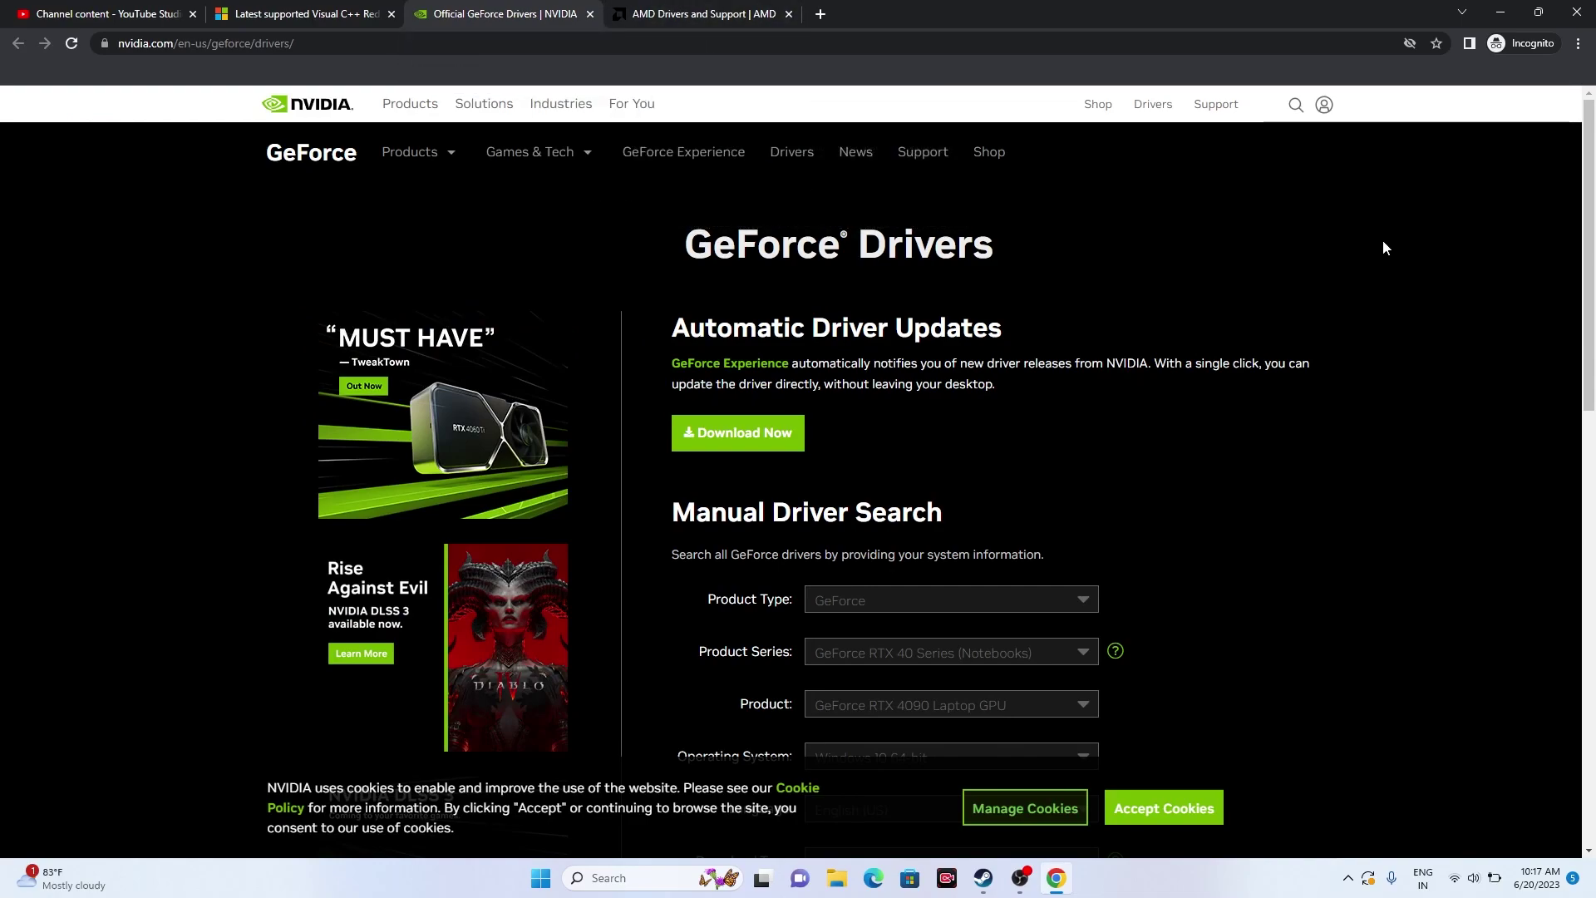
- Run a manual GeForce driver search for the GeForce RTX 40 Series desktop cards with Windows 11 as the operating system
scroll(1383, 237, down, 2)
scroll(1383, 241, down, 2)
scroll(1376, 241, down, 1)
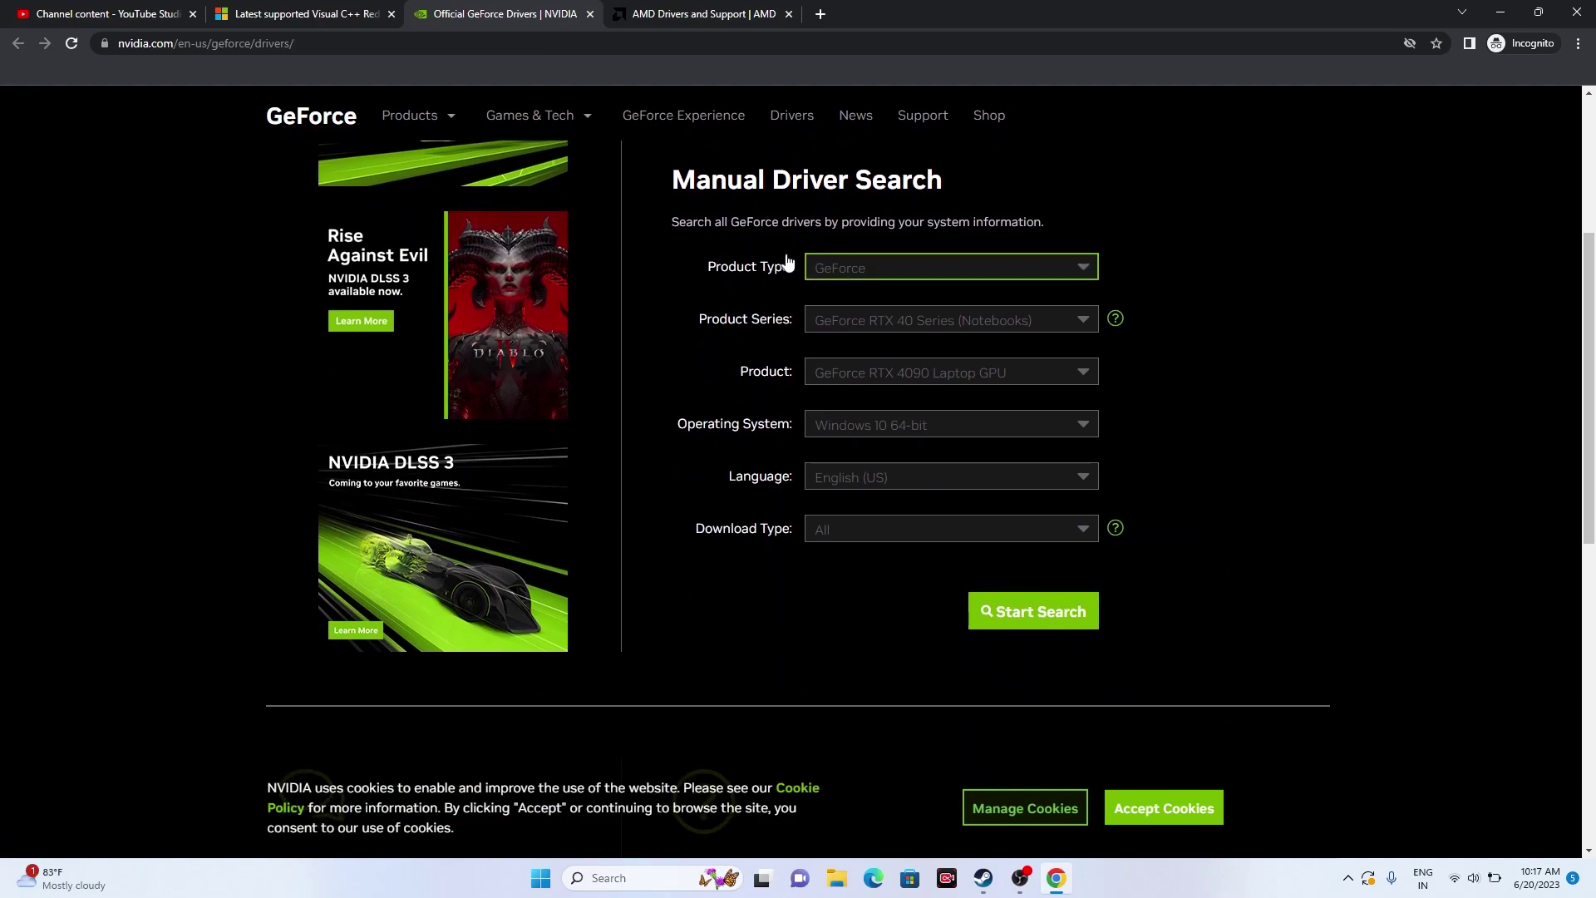
click(883, 326)
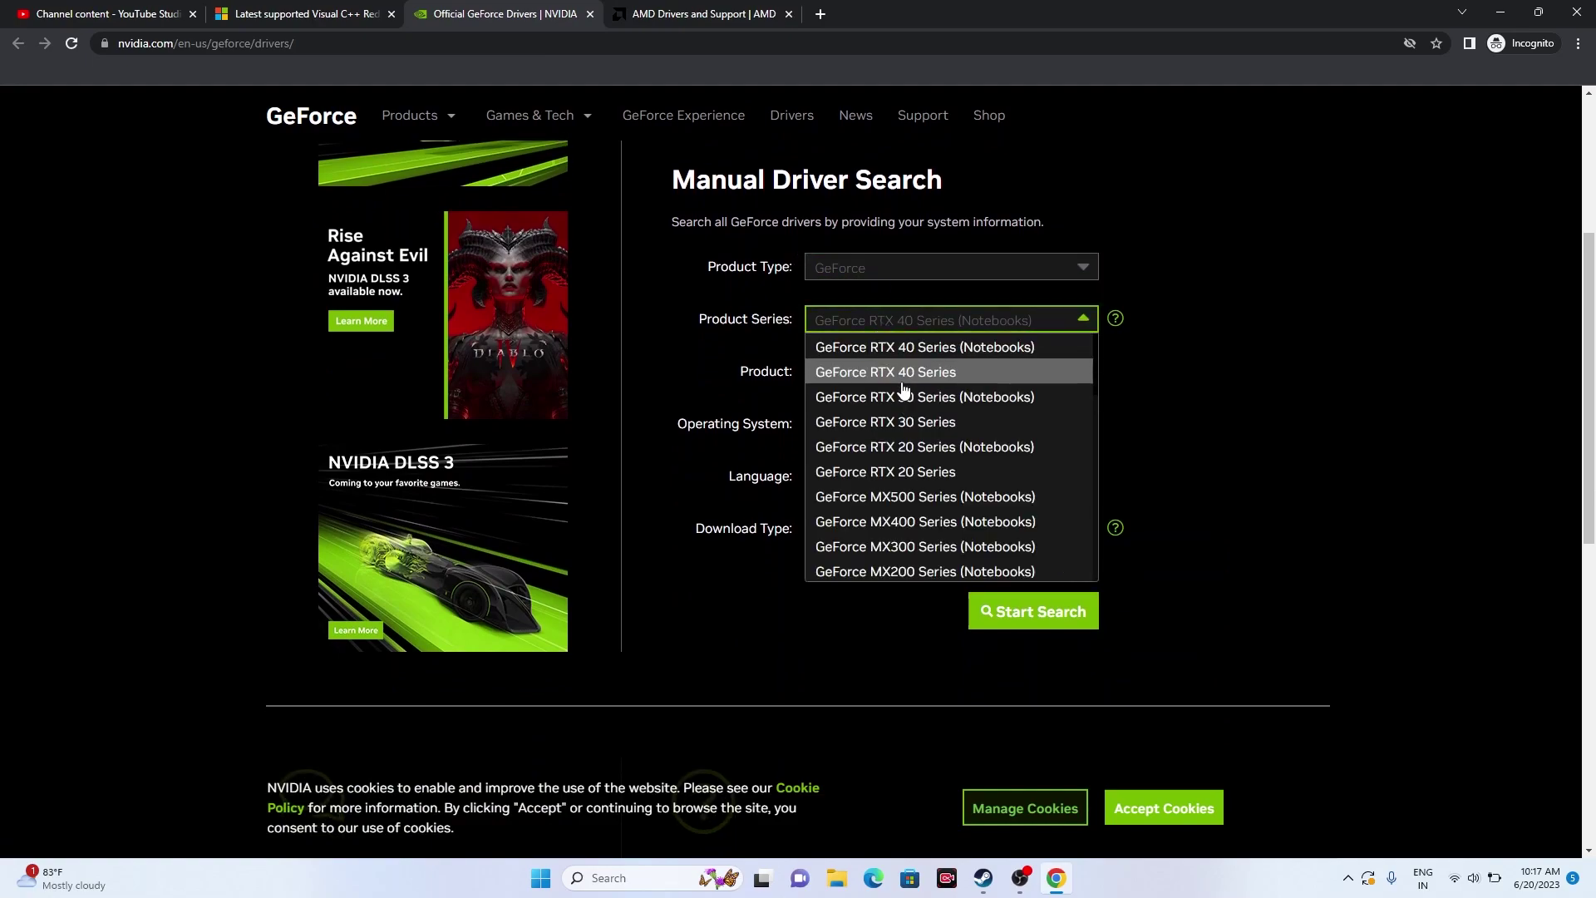
click(902, 381)
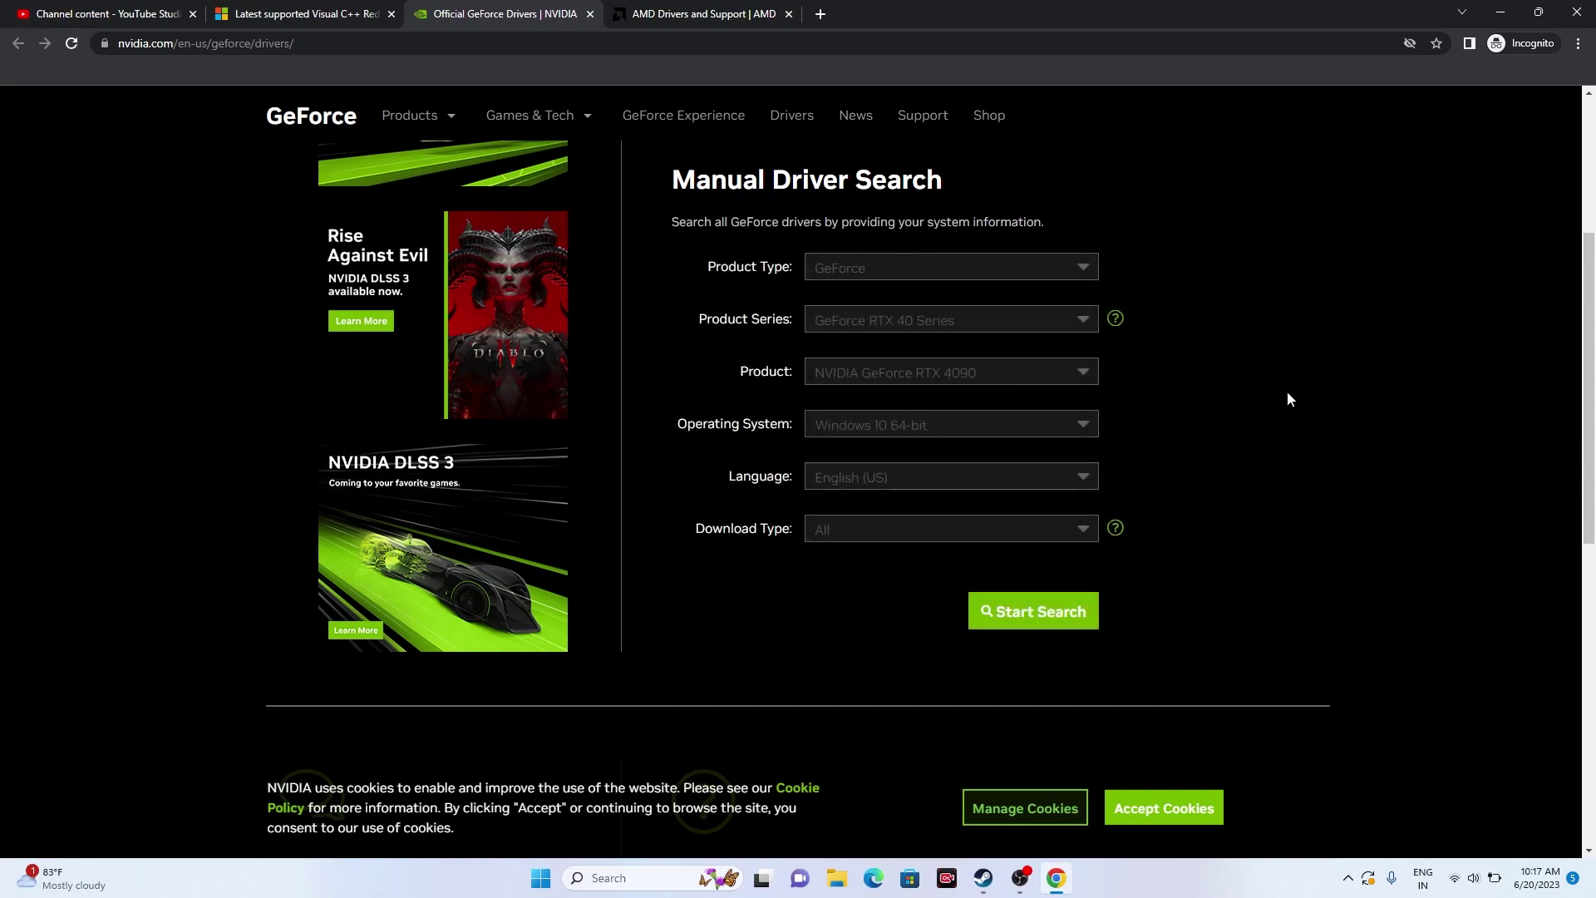
click(868, 425)
click(864, 462)
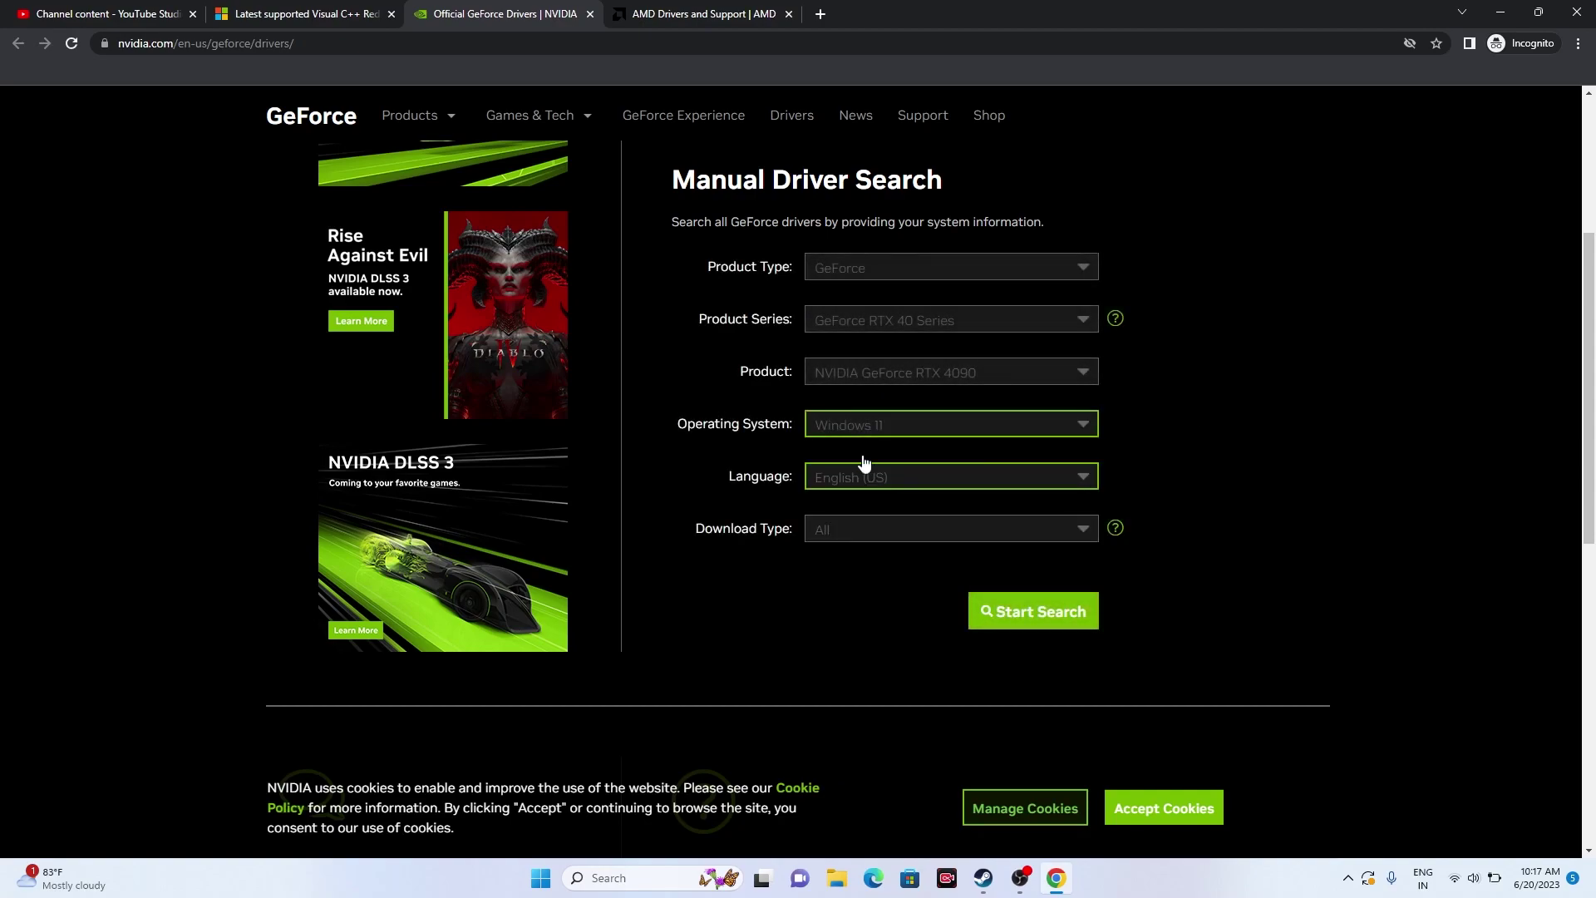
click(1078, 621)
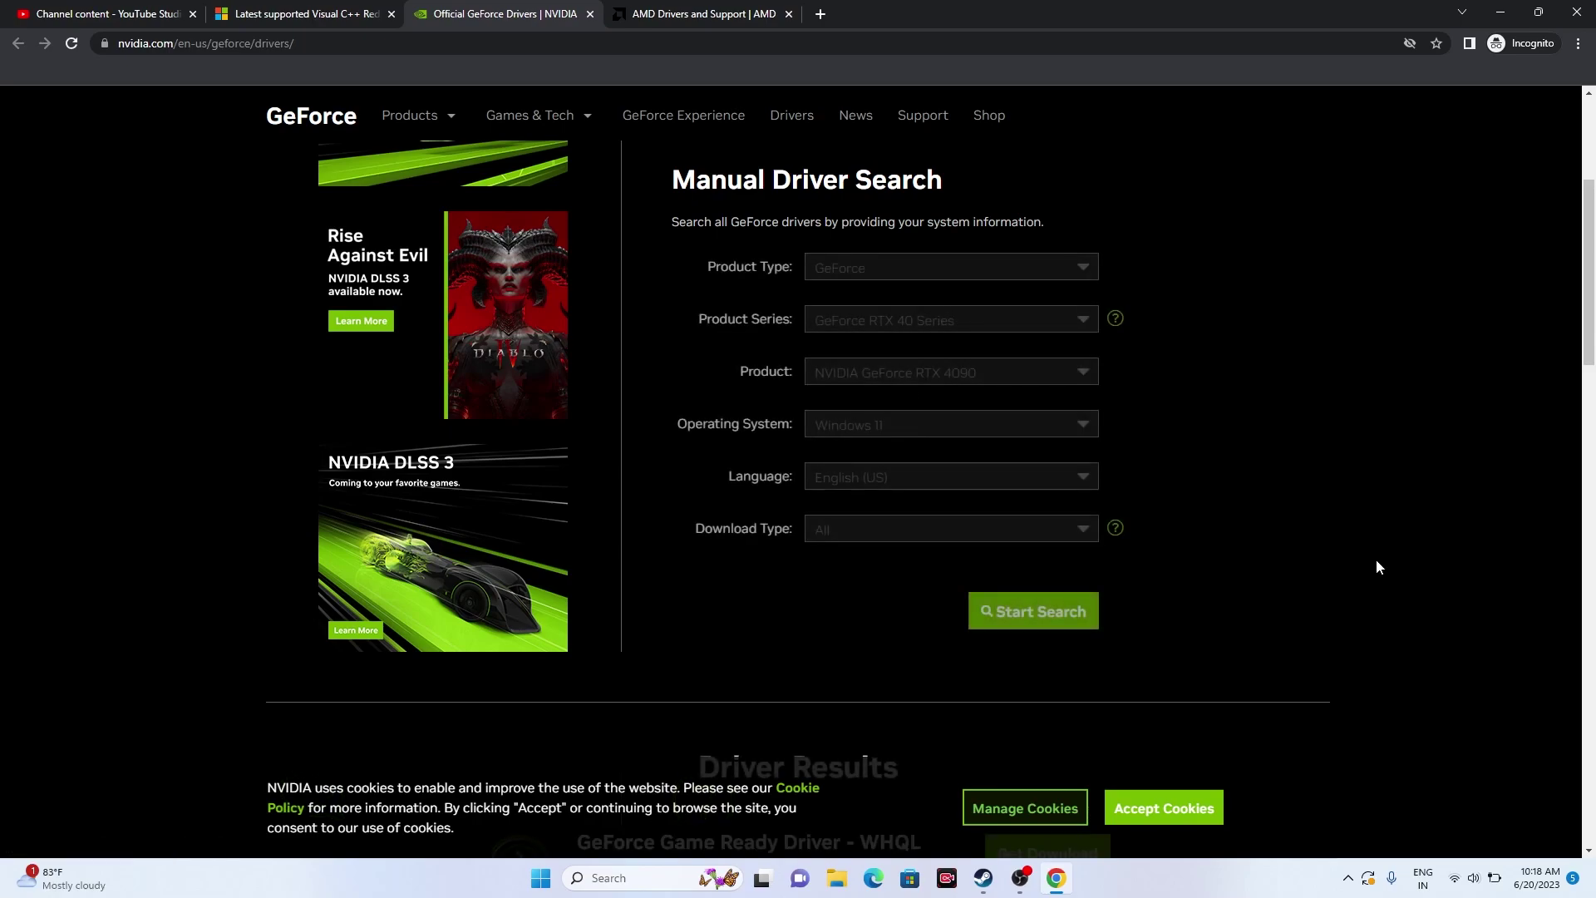
- Examine the driver results for the version number of the newest GeForce Game Ready Driver
scroll(1237, 492, down, 5)
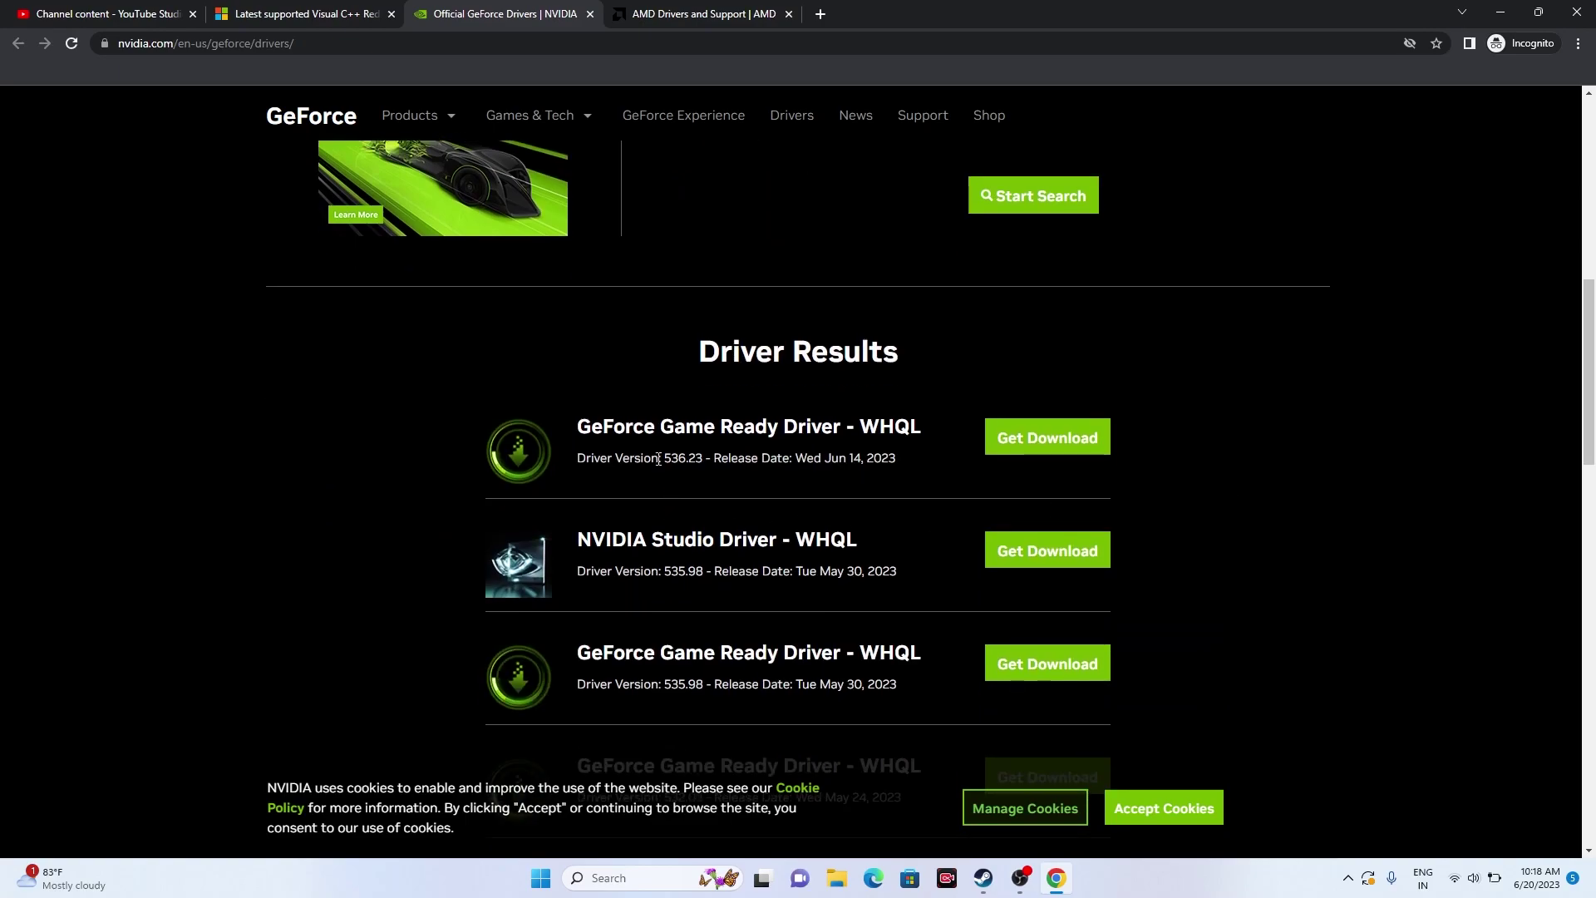
drag(658, 458, 709, 463)
click(728, 466)
- On the AMD support page, look up Graphics drivers for the Radeon RX 7600 under RX 7000 Series and RX 7600 Series, and view the listed operating systems
click(703, 14)
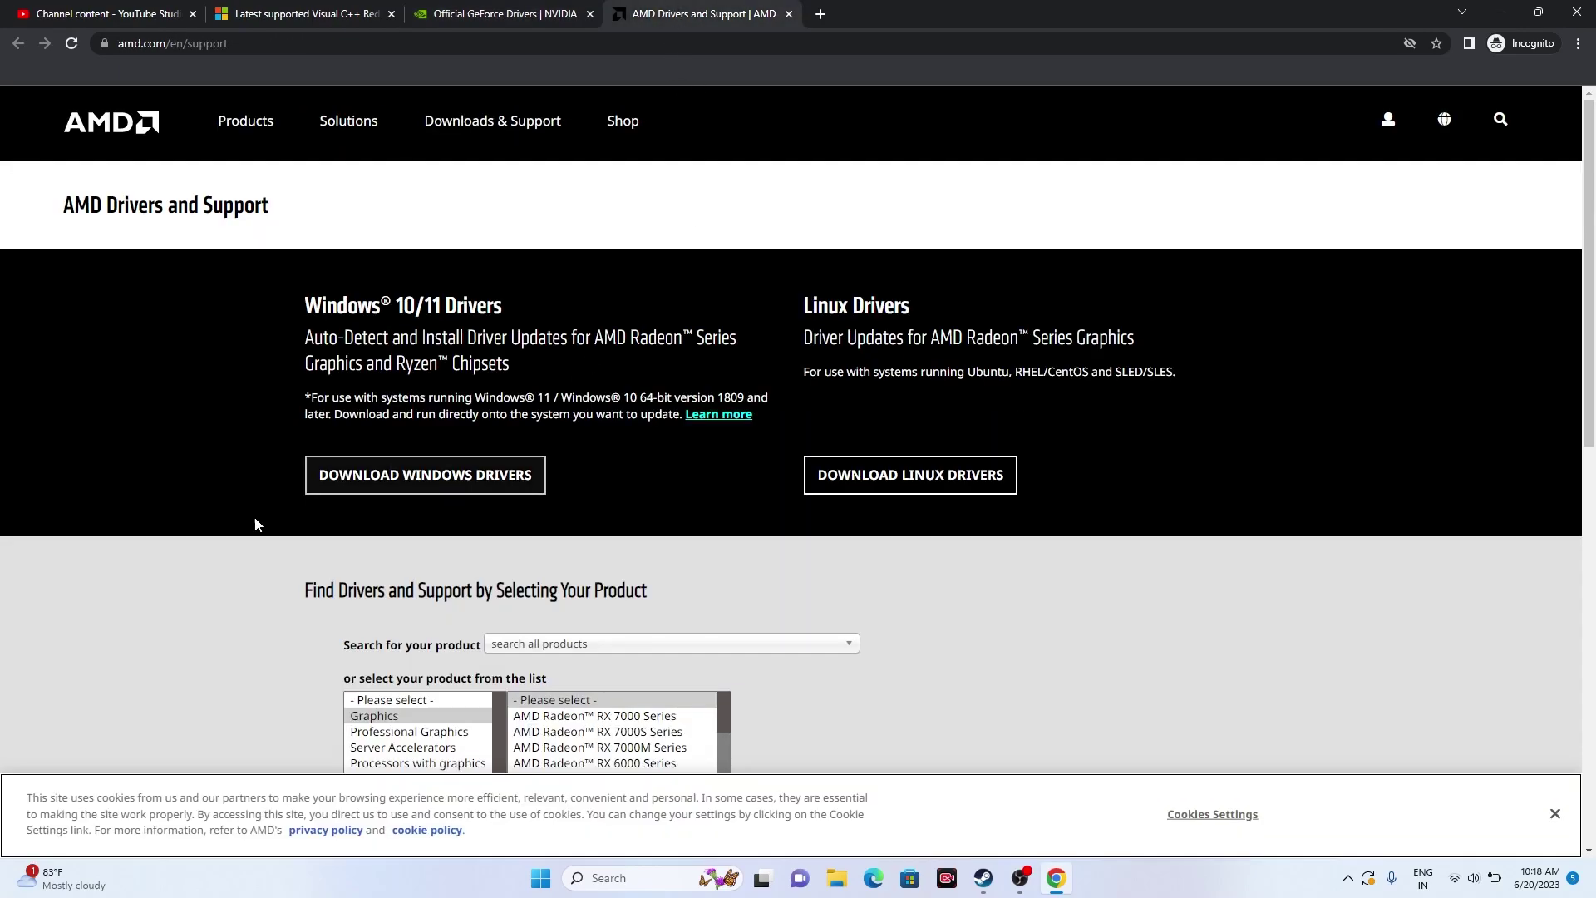
scroll(252, 515, down, 3)
click(391, 387)
click(539, 387)
click(783, 398)
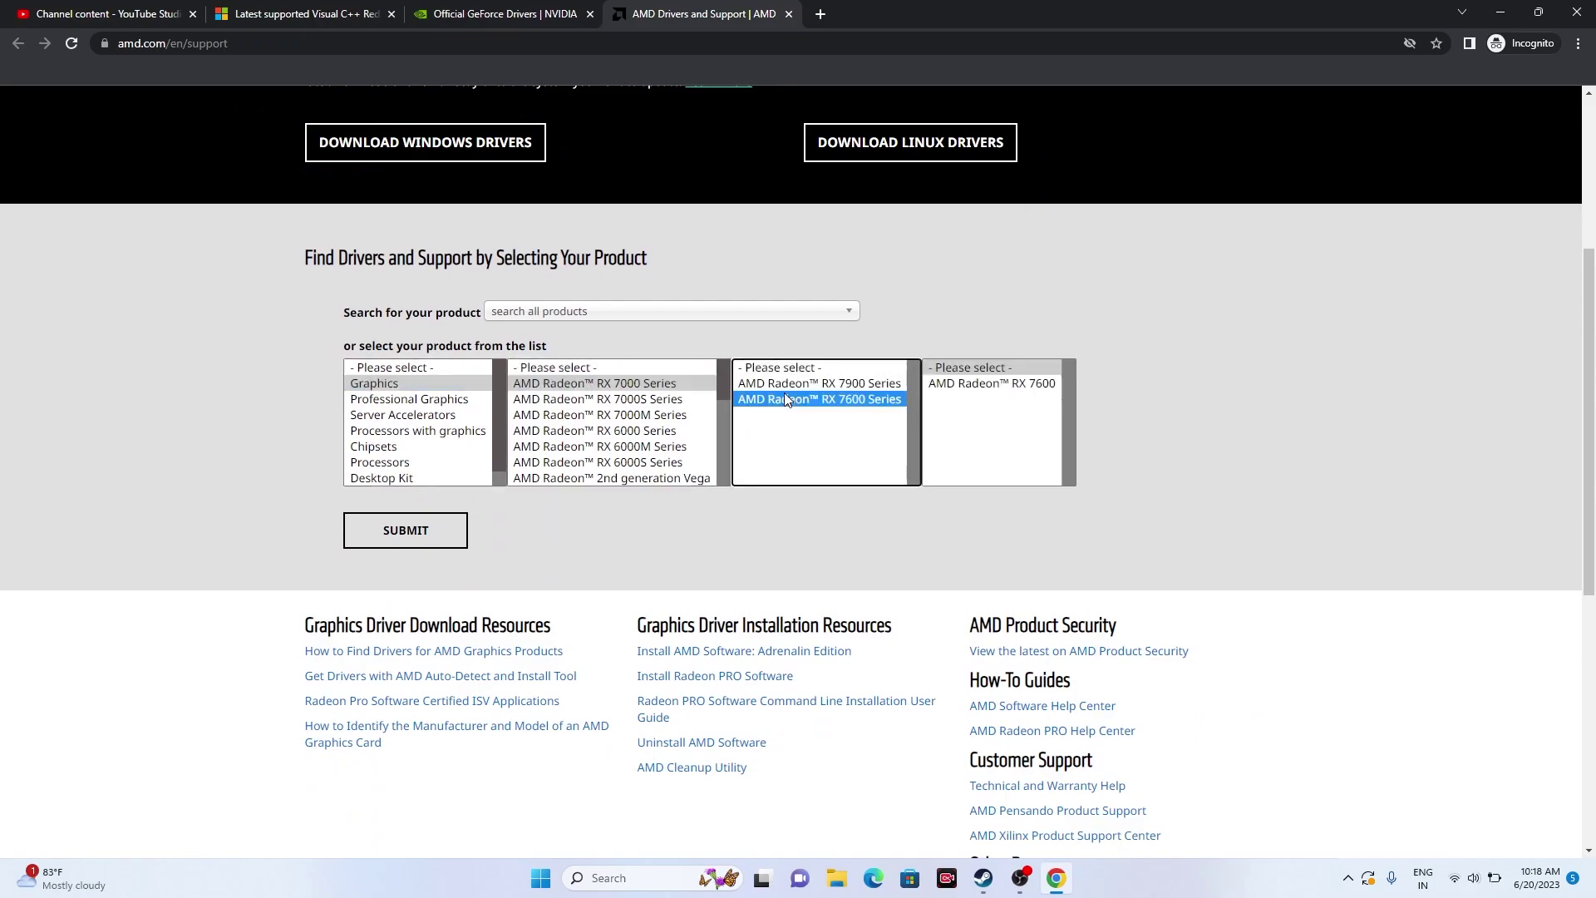
click(969, 387)
click(467, 529)
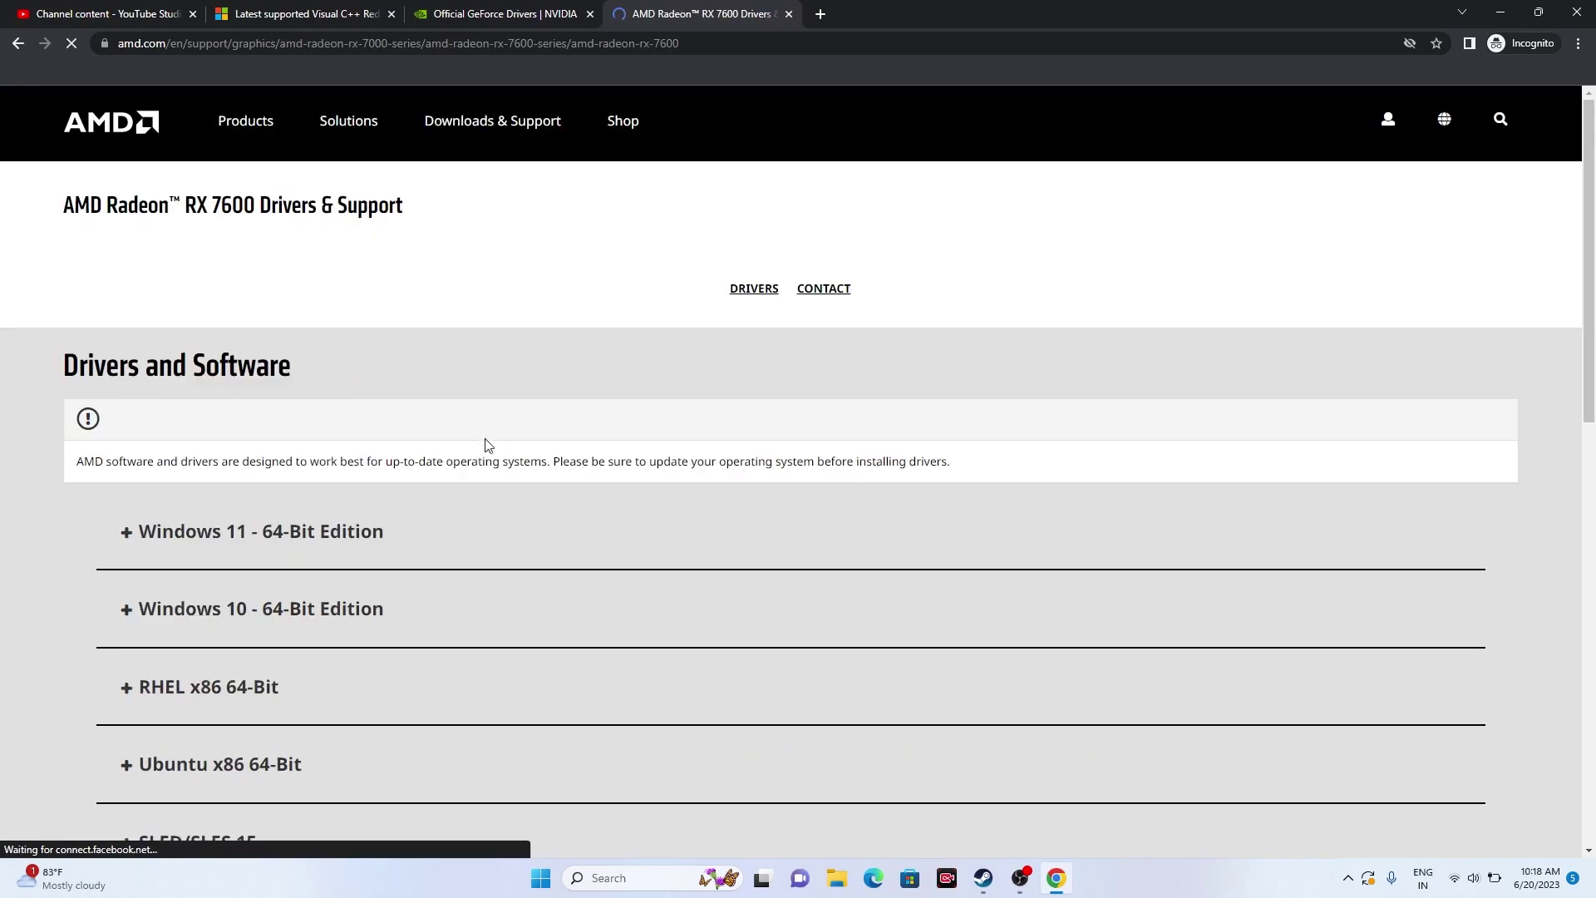
scroll(217, 340, down, 2)
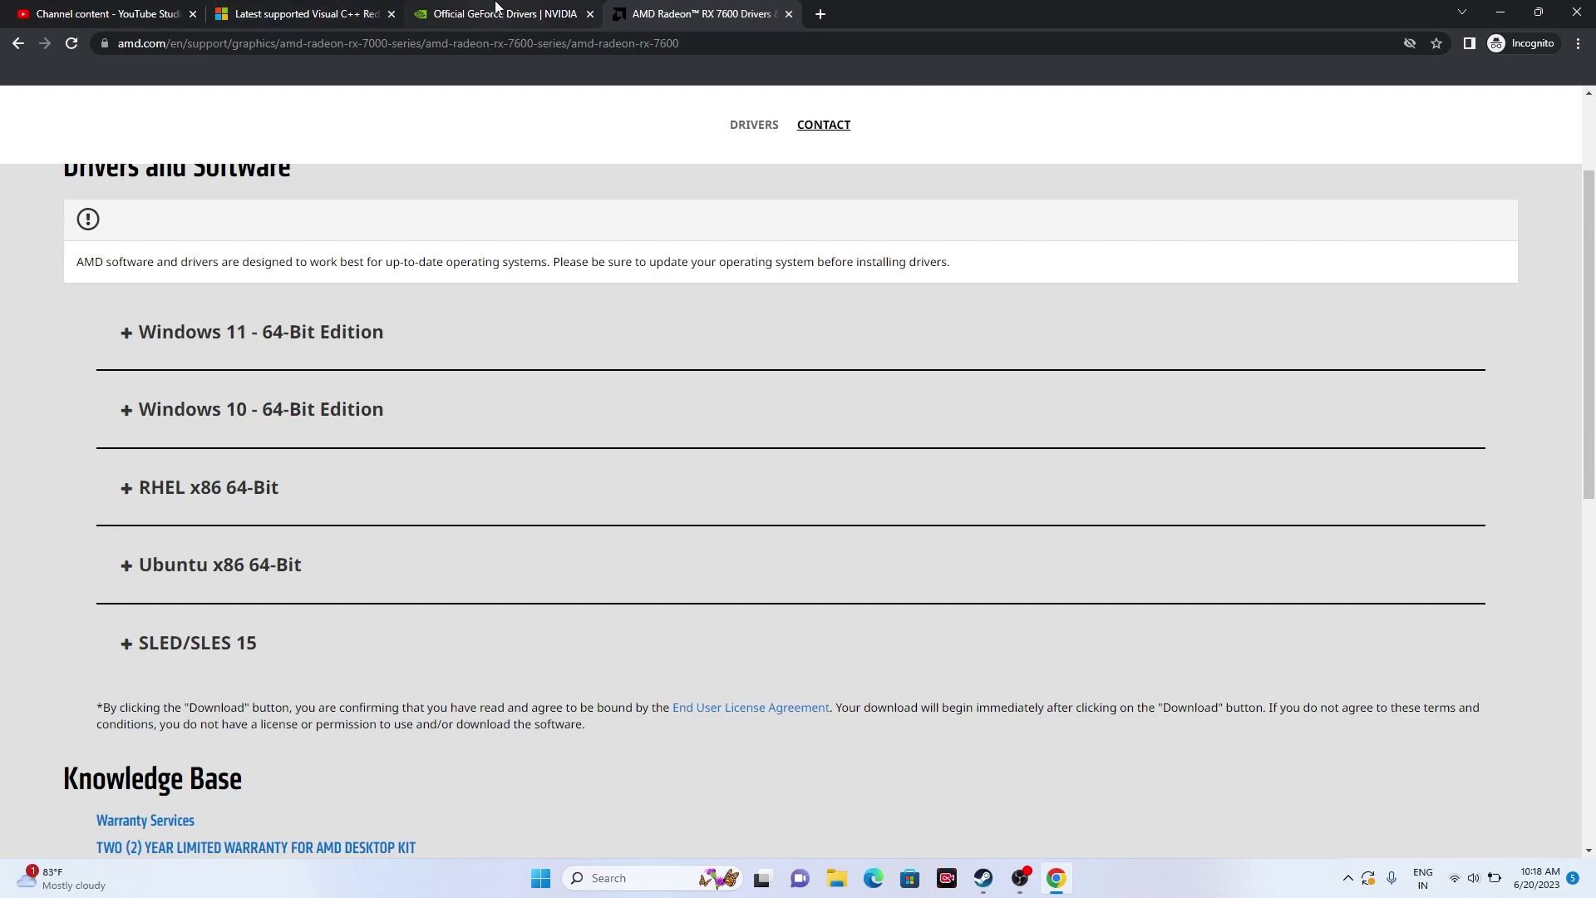
mouse_move(497, 6)
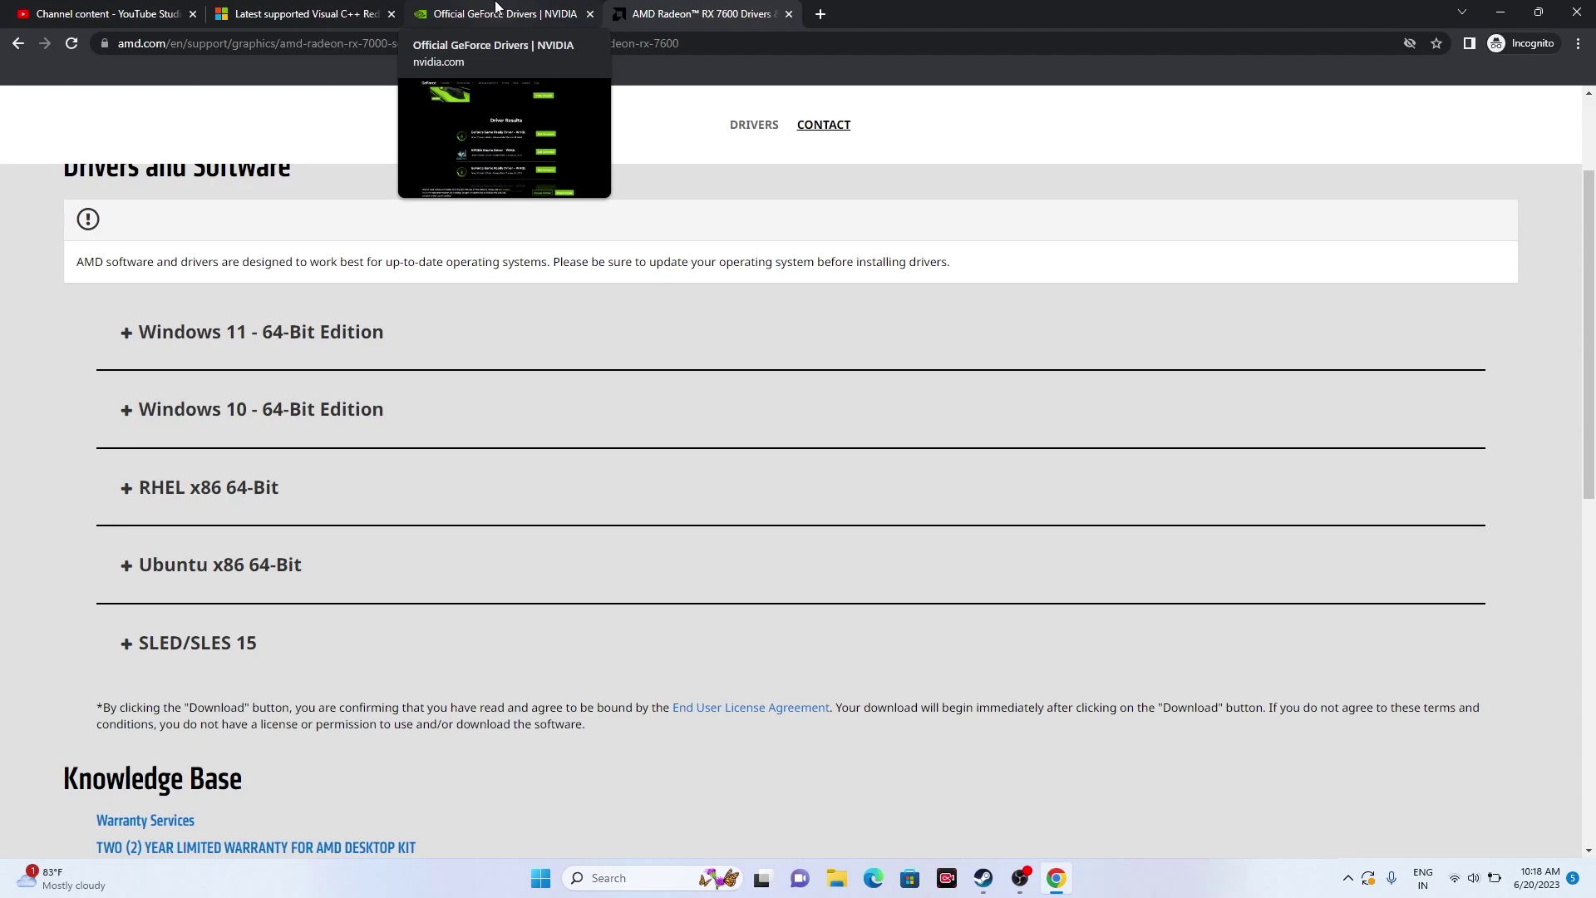
scroll(872, 316, up, 3)
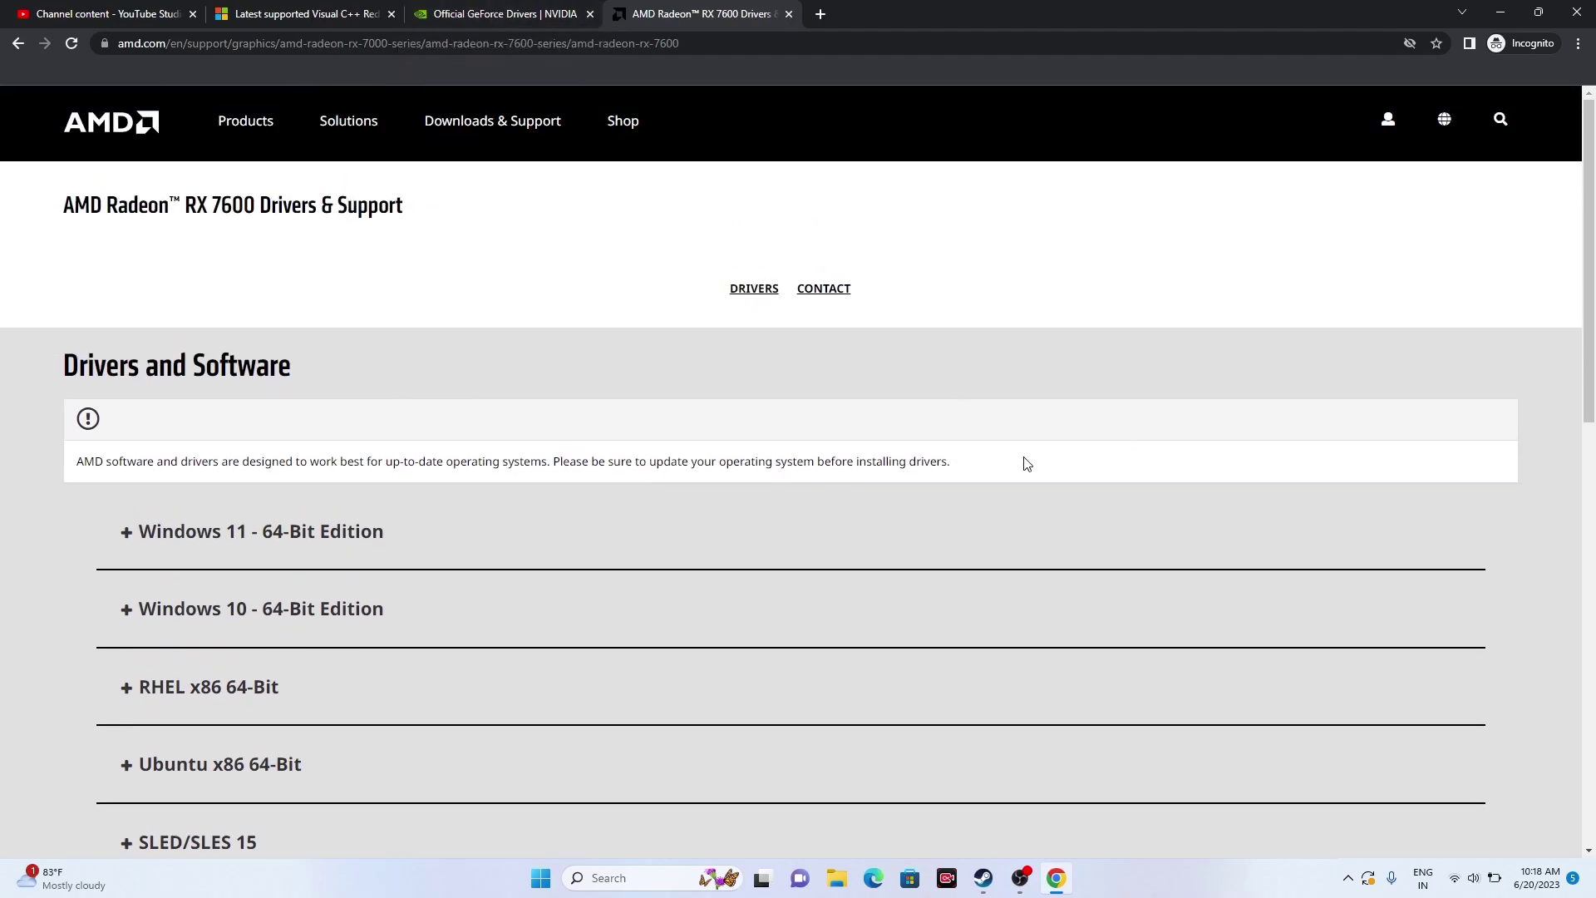
- Find the Visual Studio 2015–2022 redistributable links on the Visual C++ Redistributable downloads page, and minimize the browser
click(305, 10)
drag(434, 261, 855, 314)
click(890, 320)
scroll(914, 375, down, 2)
scroll(914, 375, down, 5)
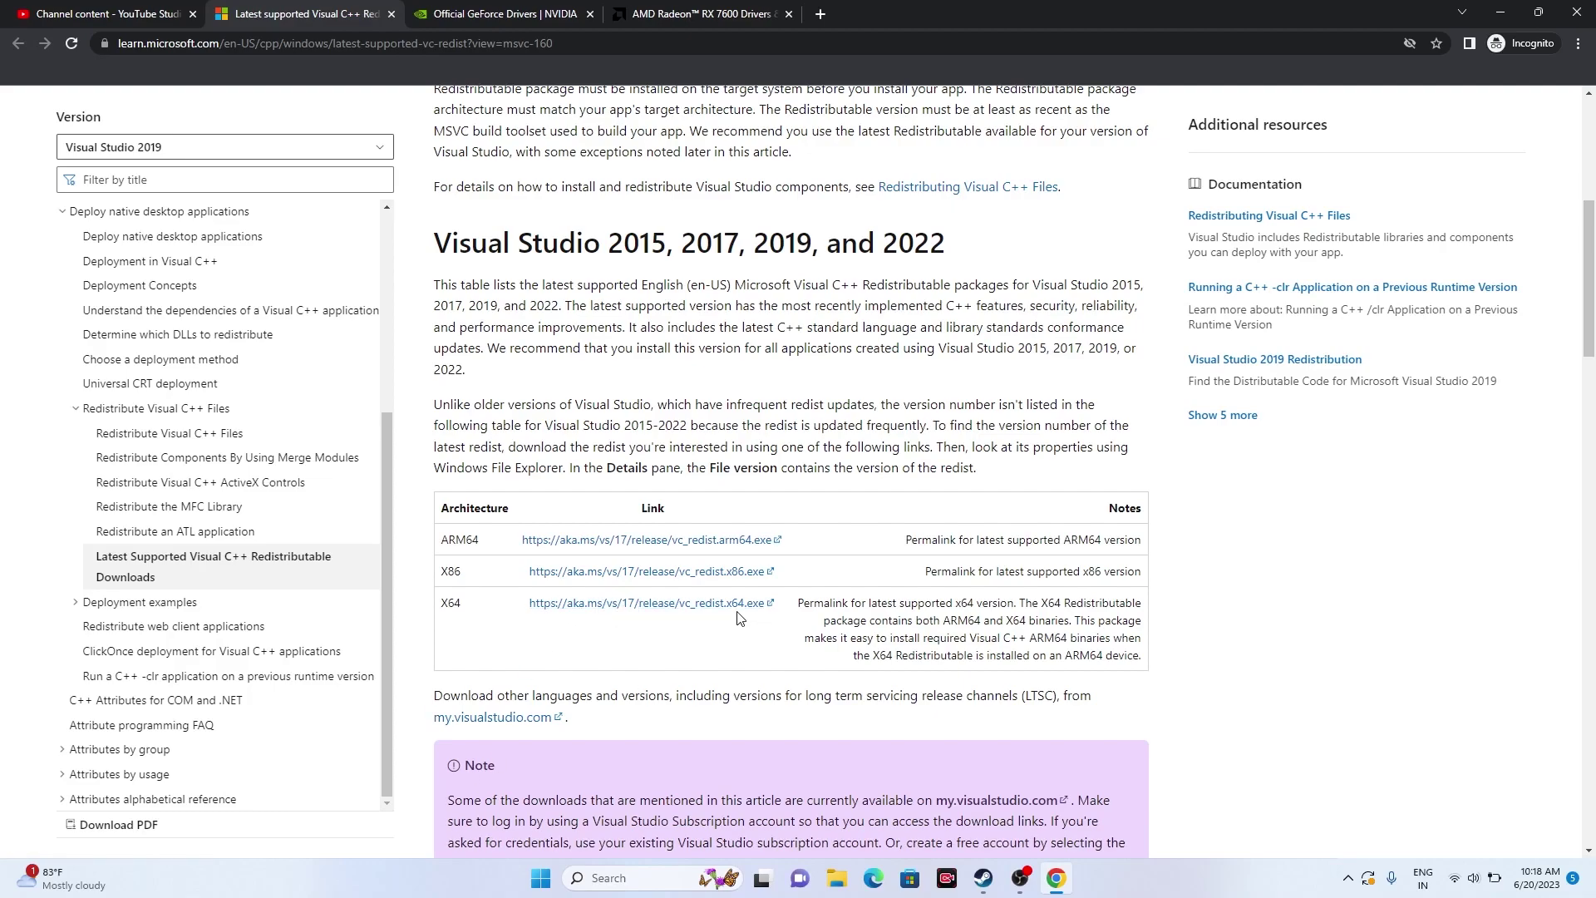
click(1501, 10)
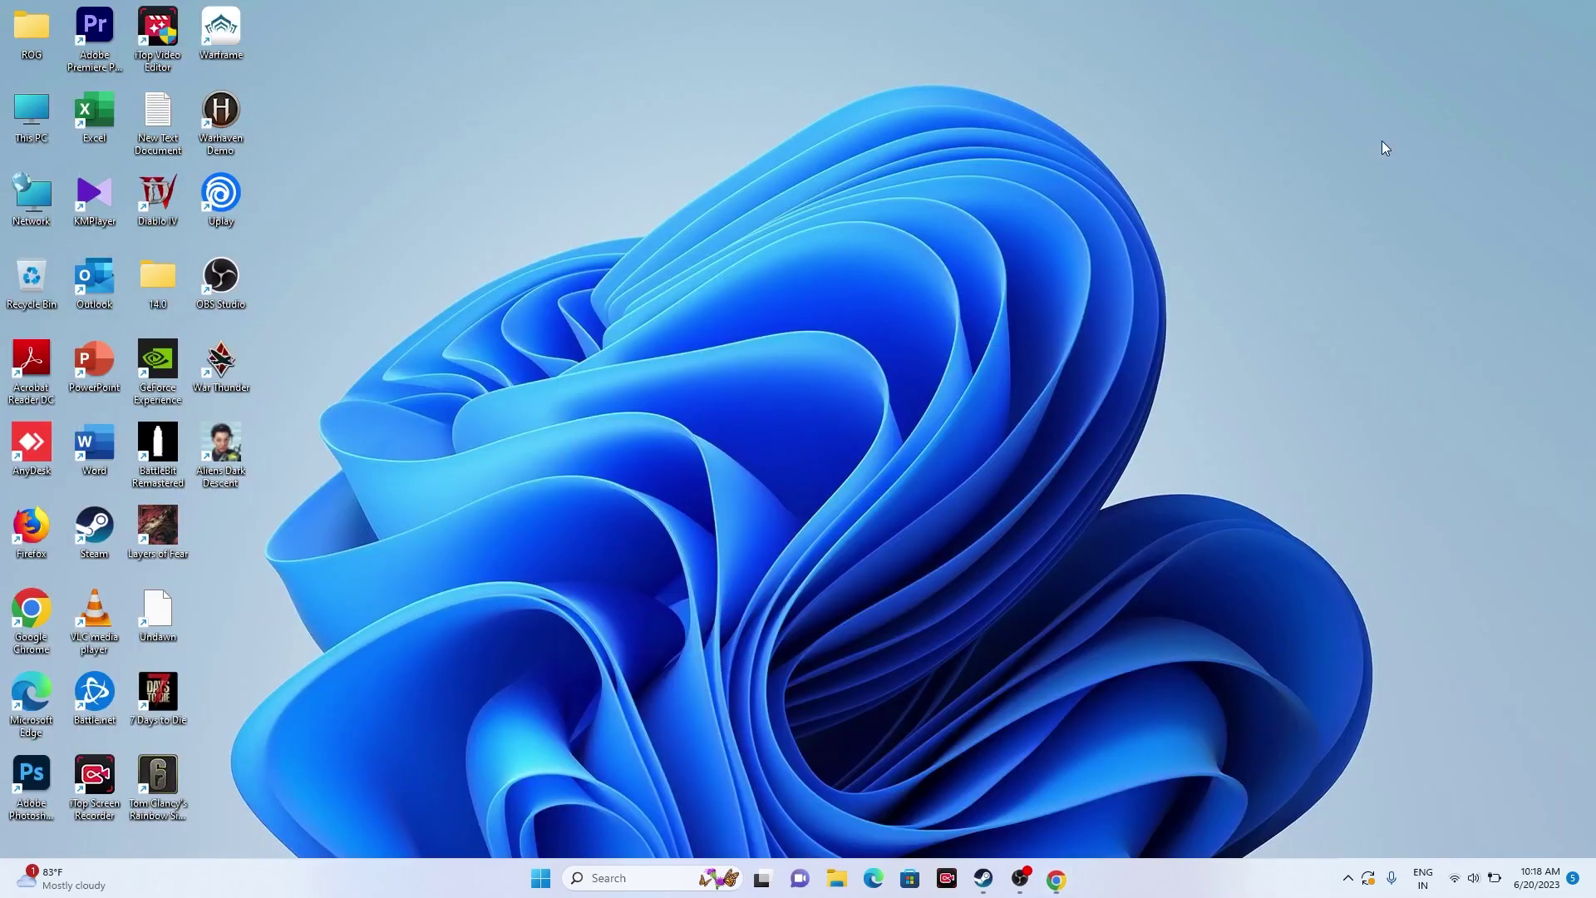
- Switch to Steam, view the management options for 7 Days to Die without choosing one, and minimize Steam
click(982, 878)
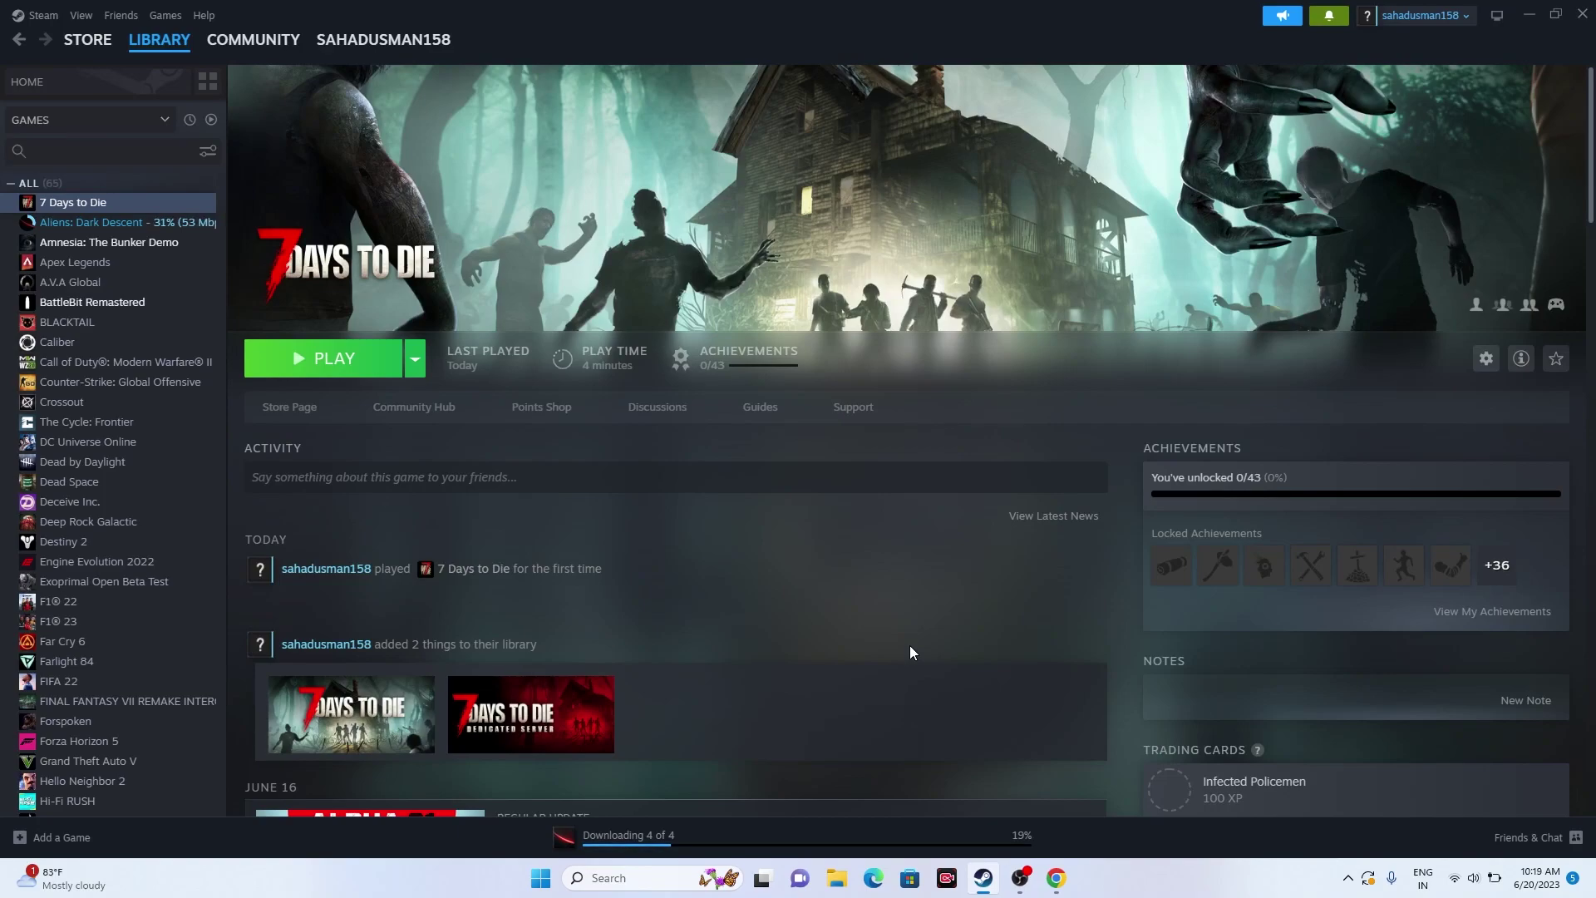
right_click(119, 213)
mouse_move(143, 306)
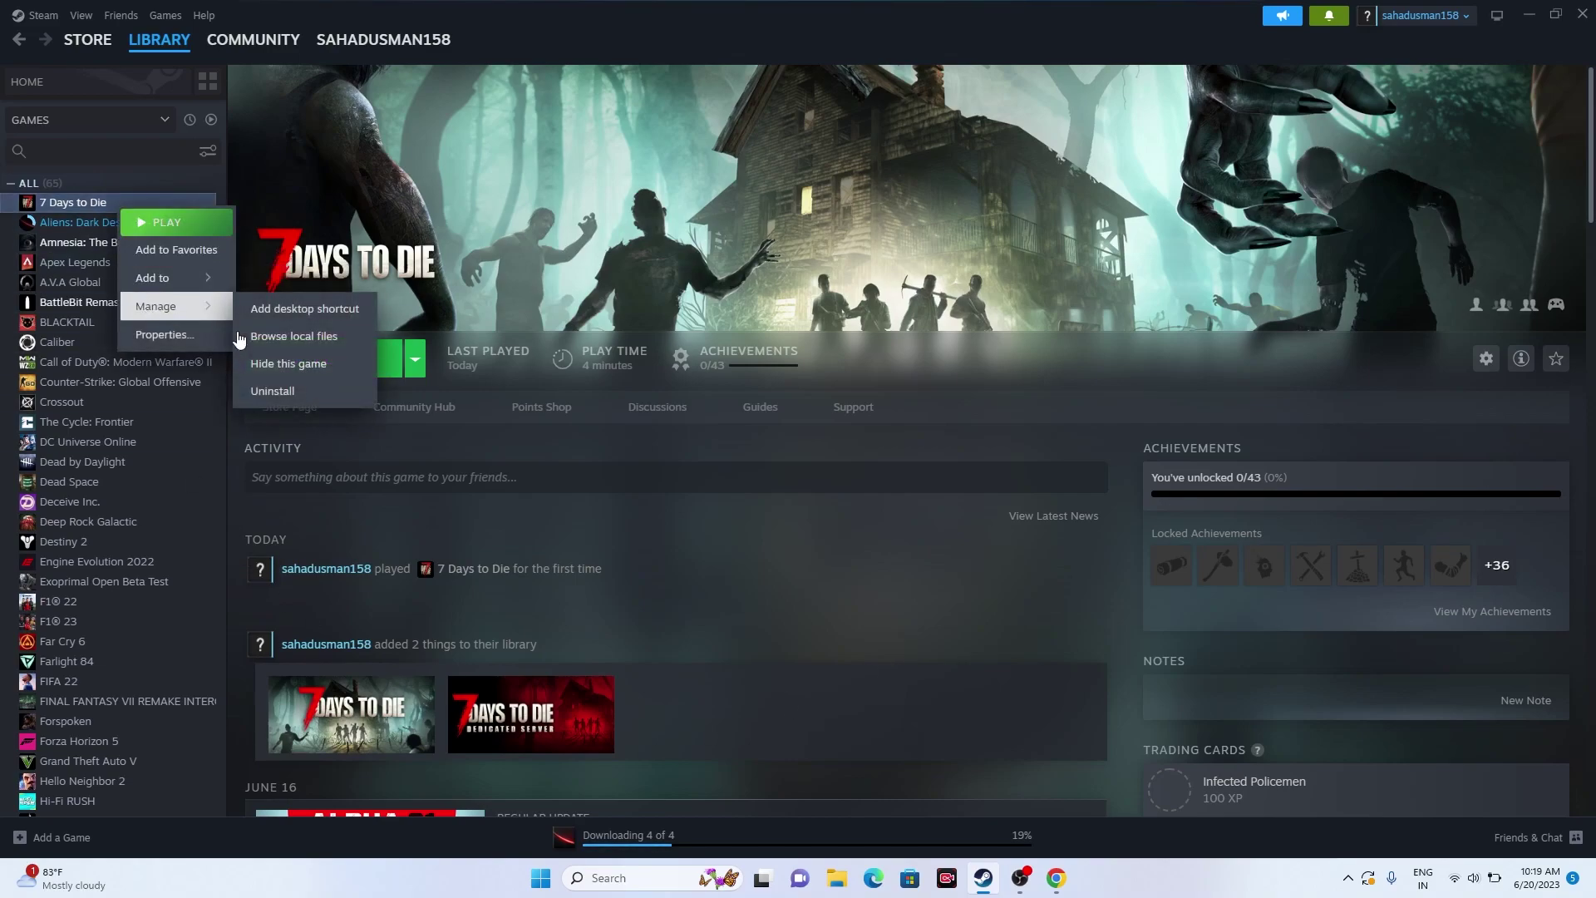
click(953, 550)
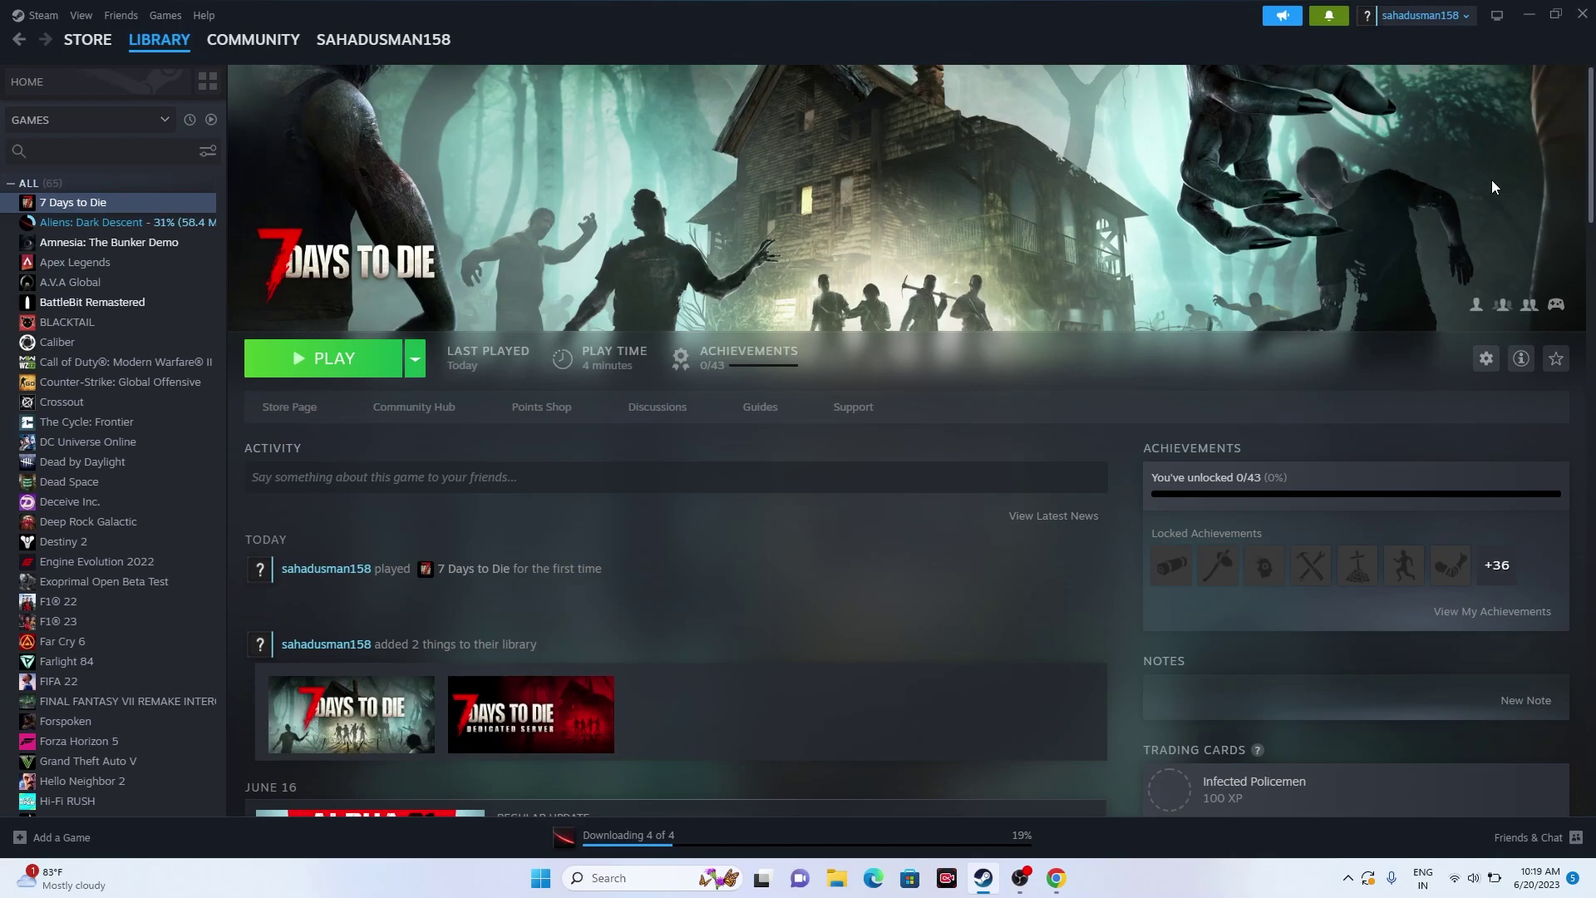
click(1531, 22)
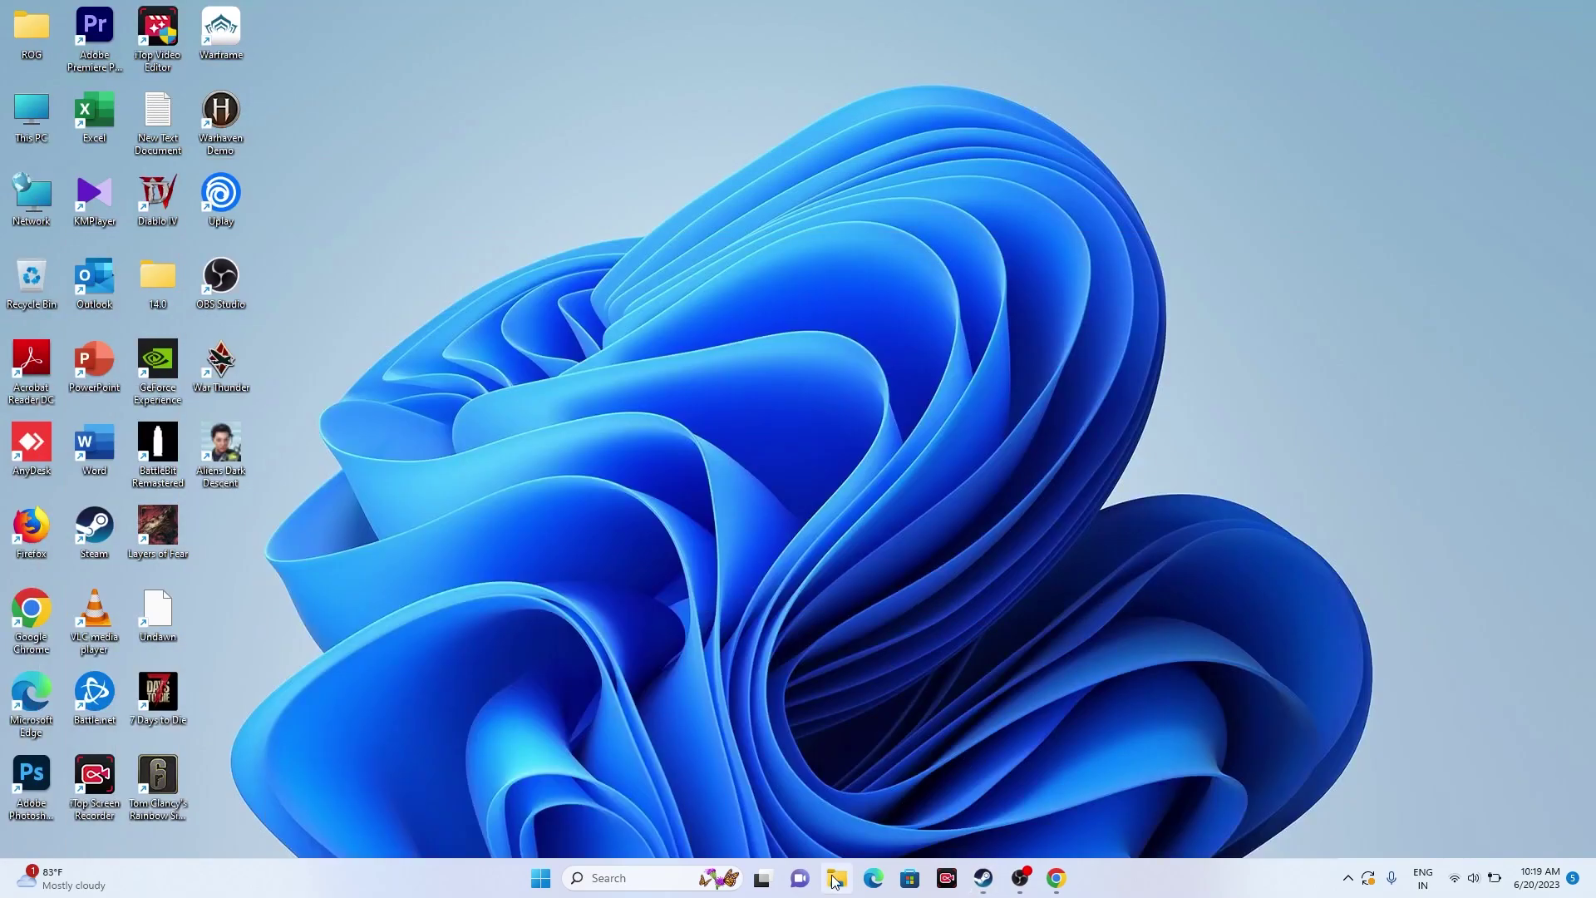
- Check the available drives and their free space under This PC in File Explorer, and close the window
key(super+e)
click(60, 443)
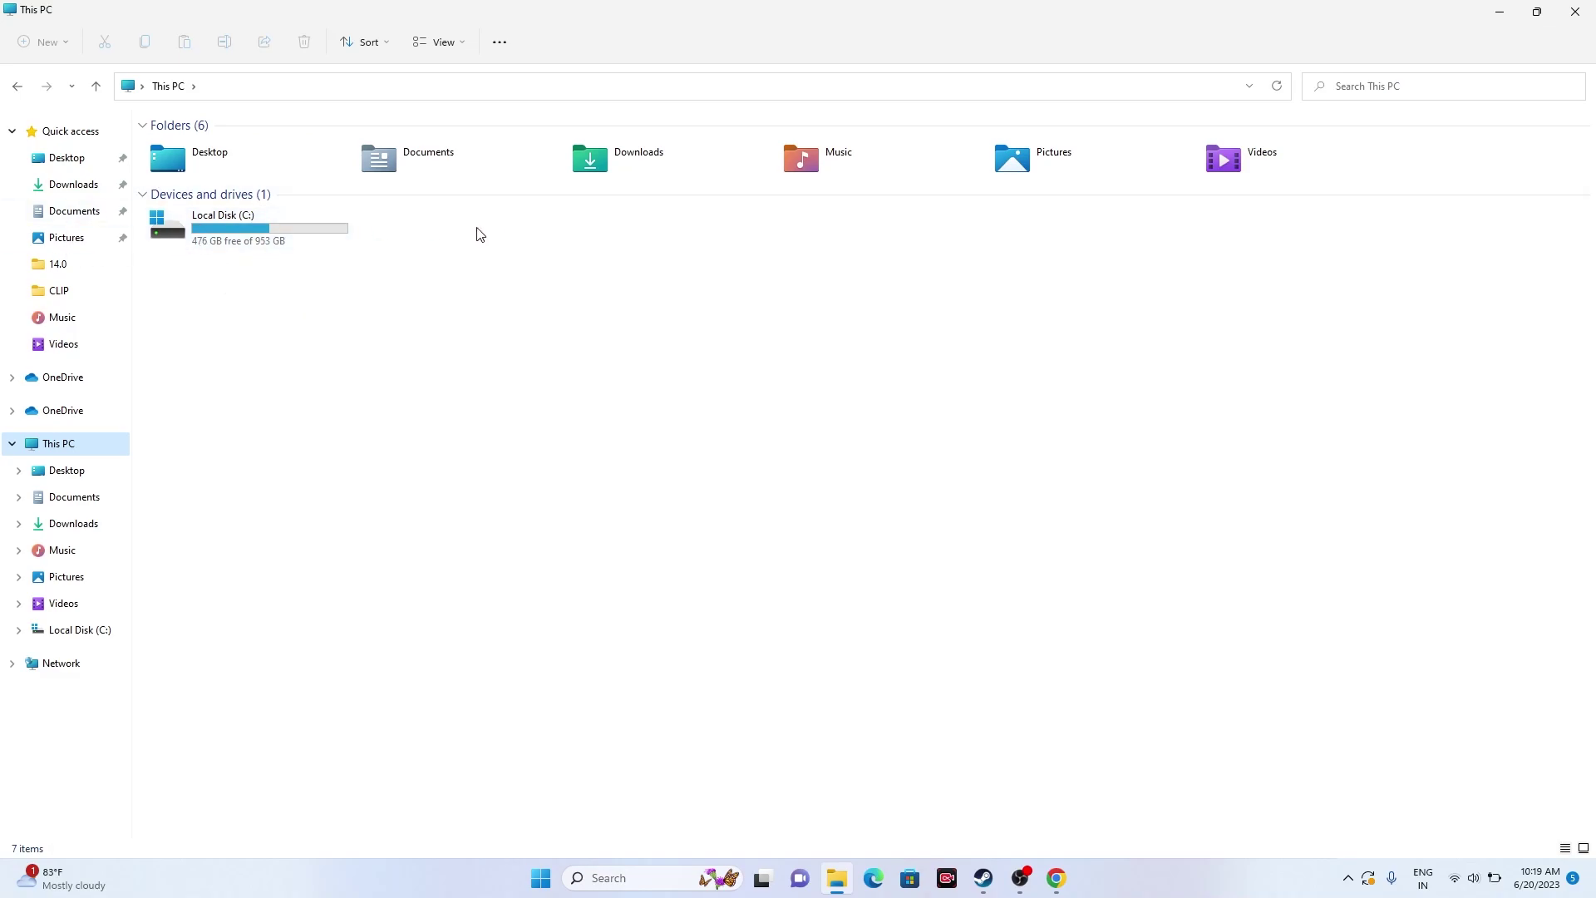
click(1575, 12)
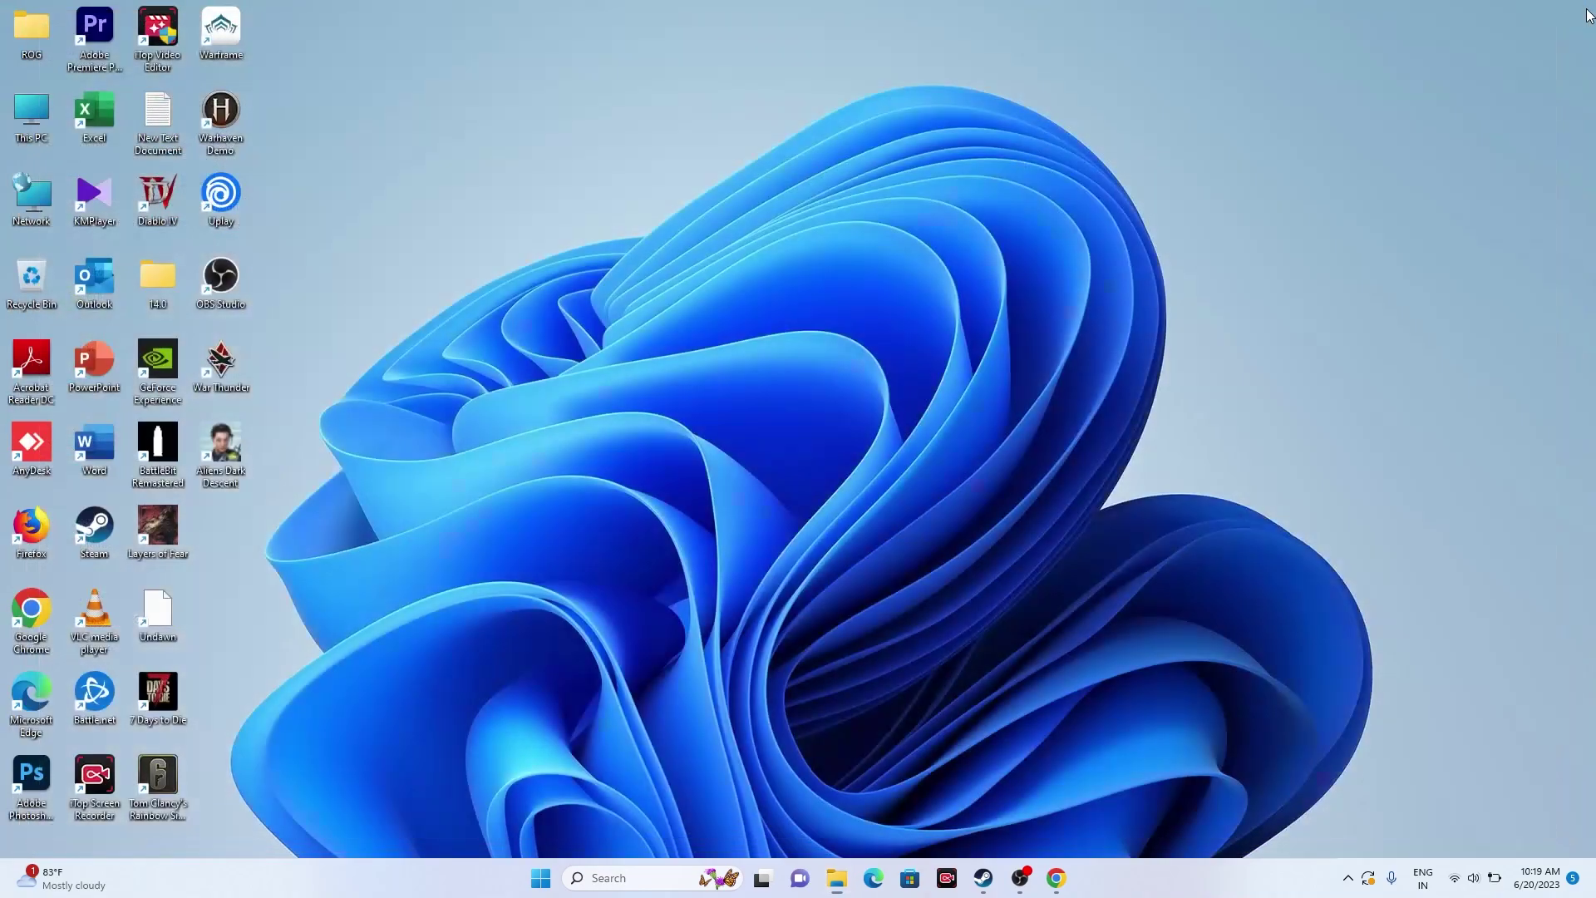
- Bring the 7 Days to Die library page back up in Steam
click(995, 886)
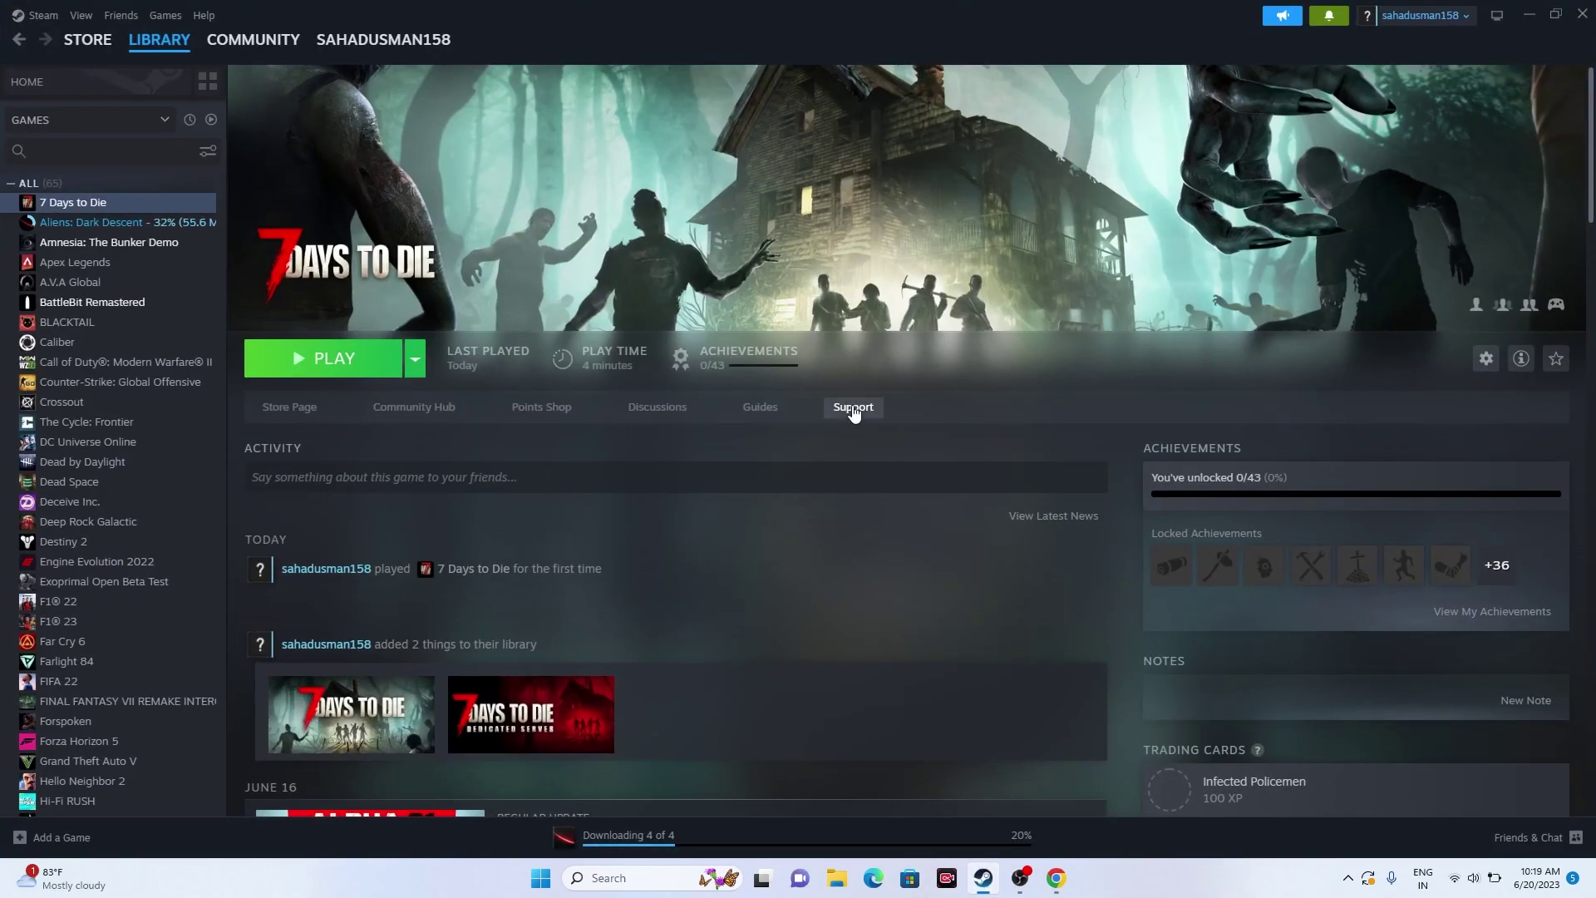